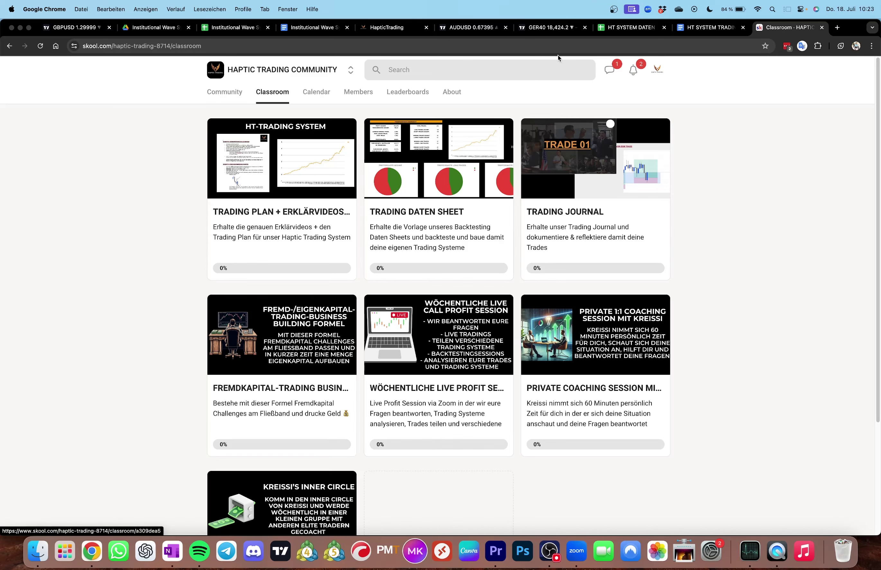
Switch to the GER40 chart and examine the long trades marked on 17 and 18 July.
left_click(537, 31)
scroll(357, 303, "left", 5)
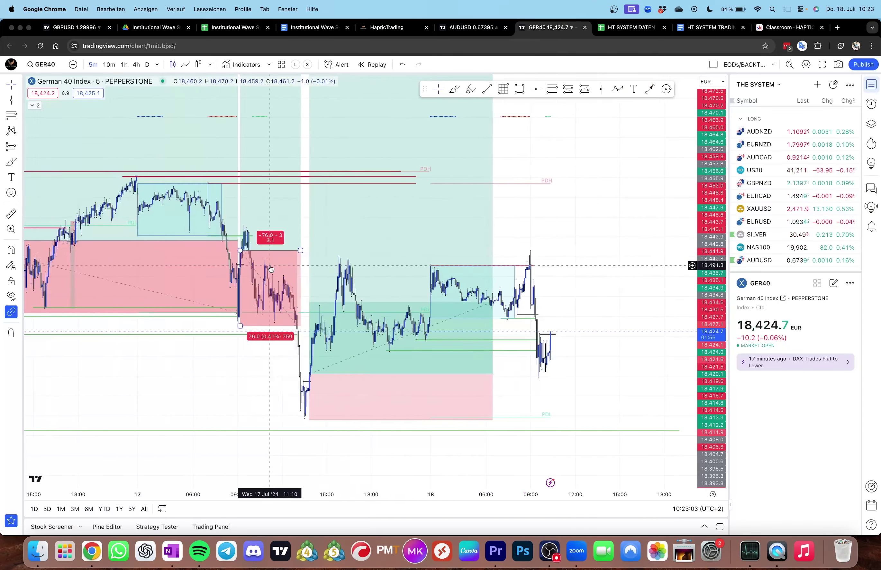
left_click(499, 282)
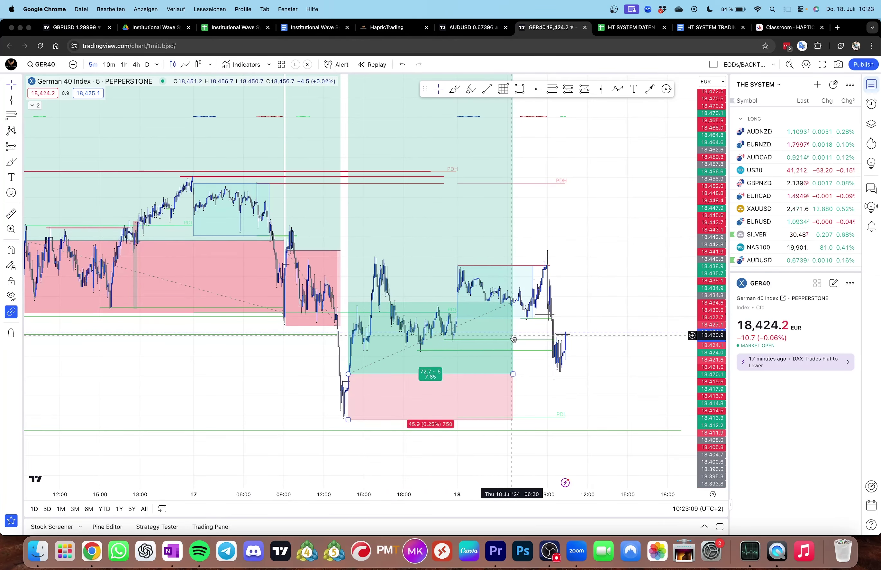
scroll(351, 253, "right", 2)
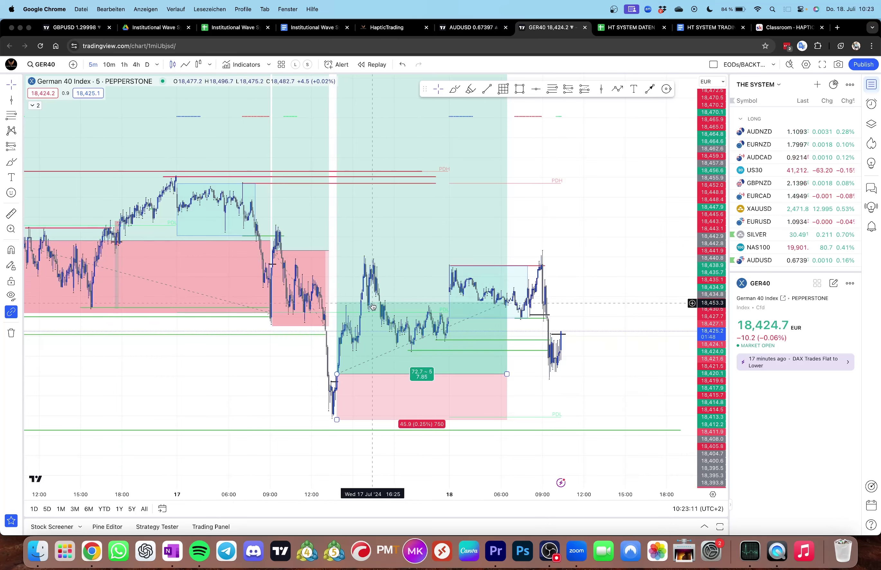
scroll(481, 335, "up", 5)
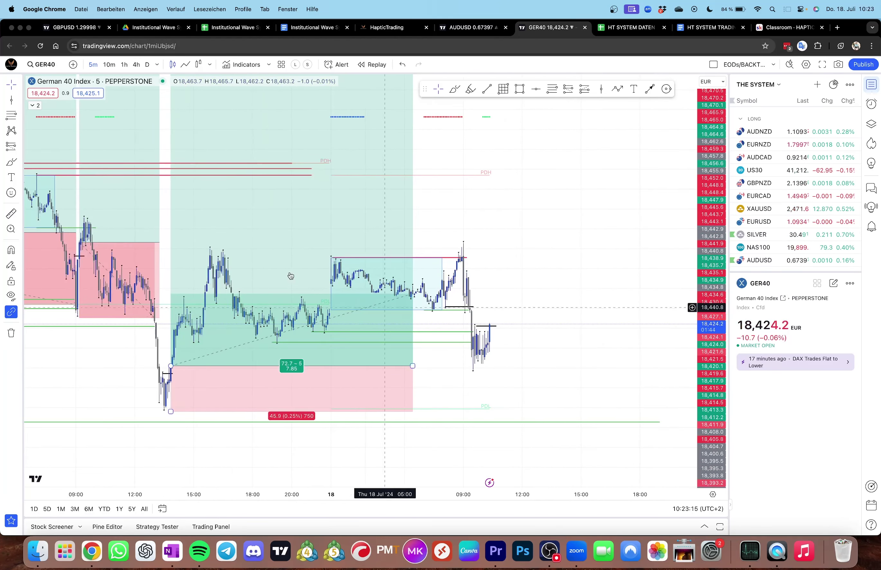
Place a long position at the 18 July 10:20 candle with a stop of about 48 points and a target of about 100 points.
left_click(17, 148)
left_click(28, 155)
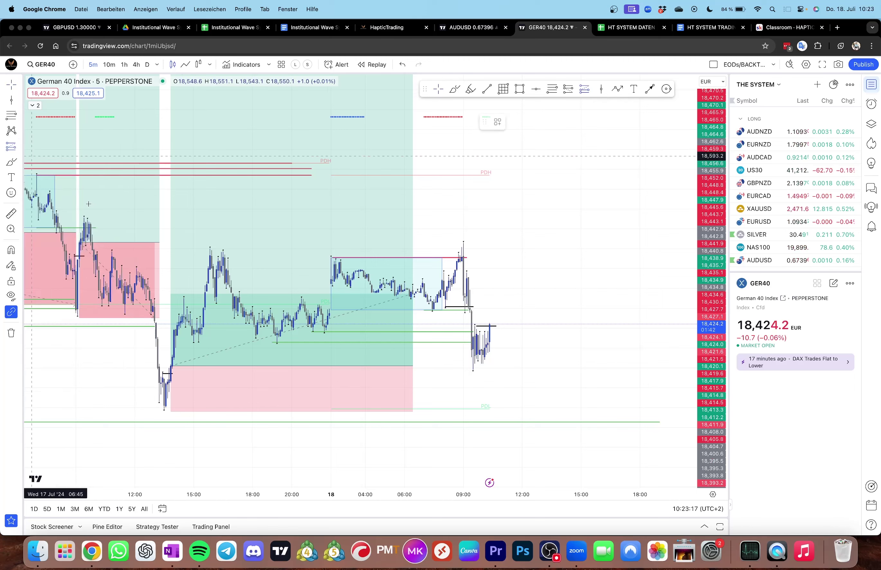
scroll(385, 332, "up", 2)
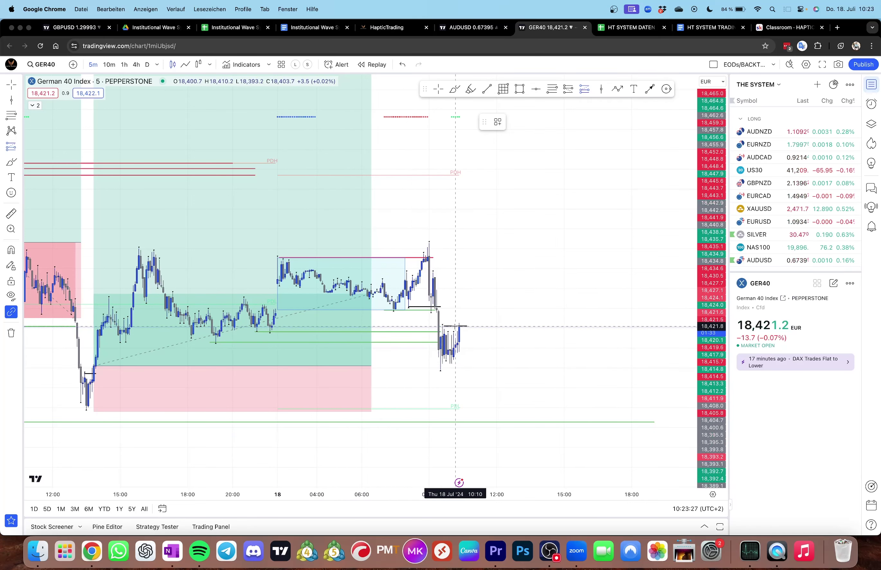
left_click(459, 325)
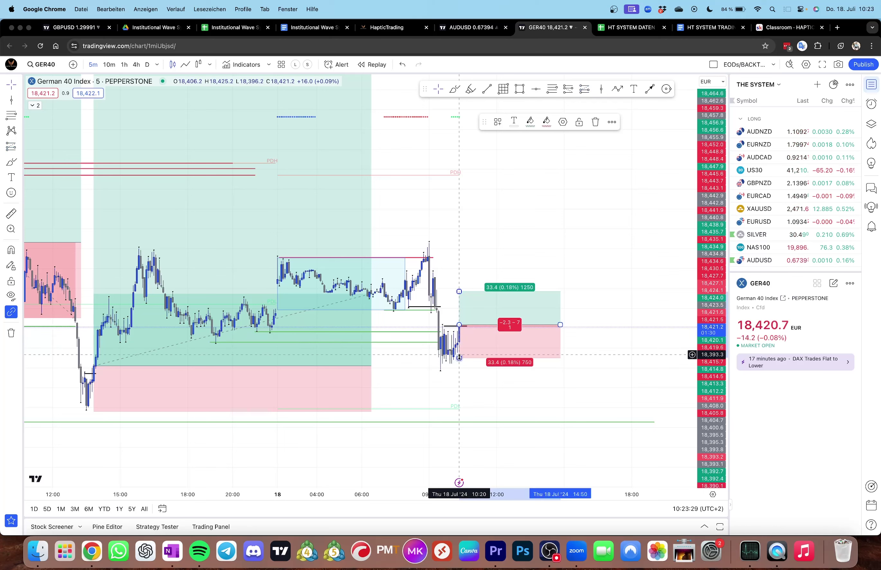
left_click_drag(460, 355, 463, 373)
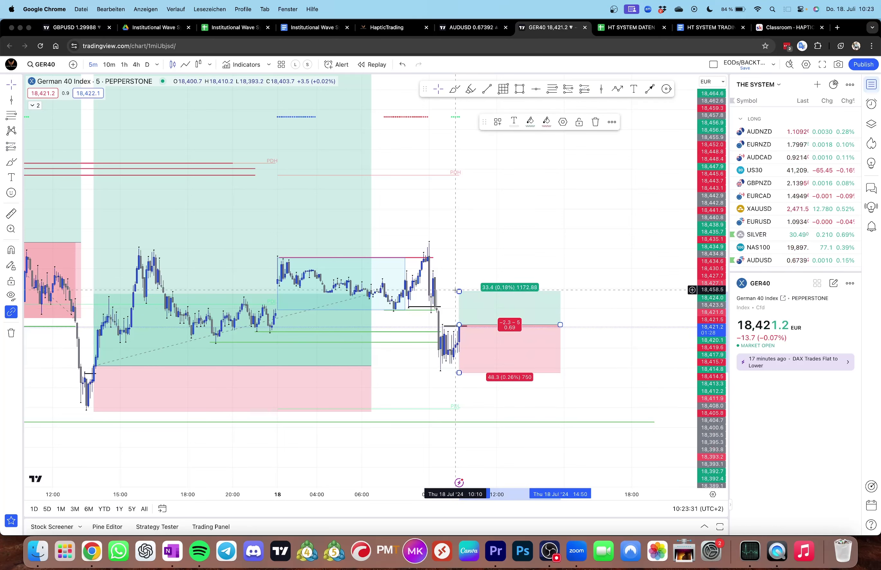
left_click_drag(459, 291, 460, 226)
left_click(434, 252)
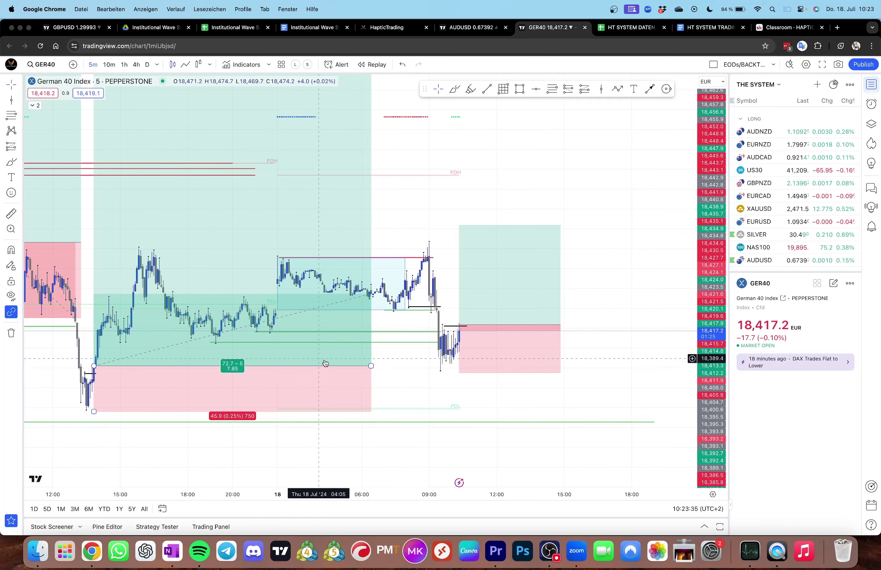
Extend the 17 July long position to 18 July 11:55 and consult the HT SYSTEM TRADING PLAN document.
left_click_drag(372, 366, 494, 365)
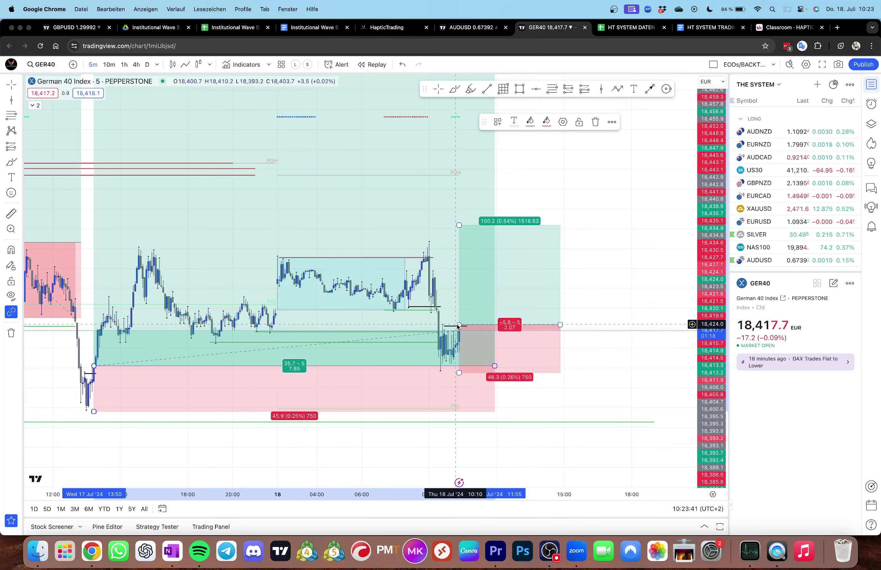
left_click(704, 28)
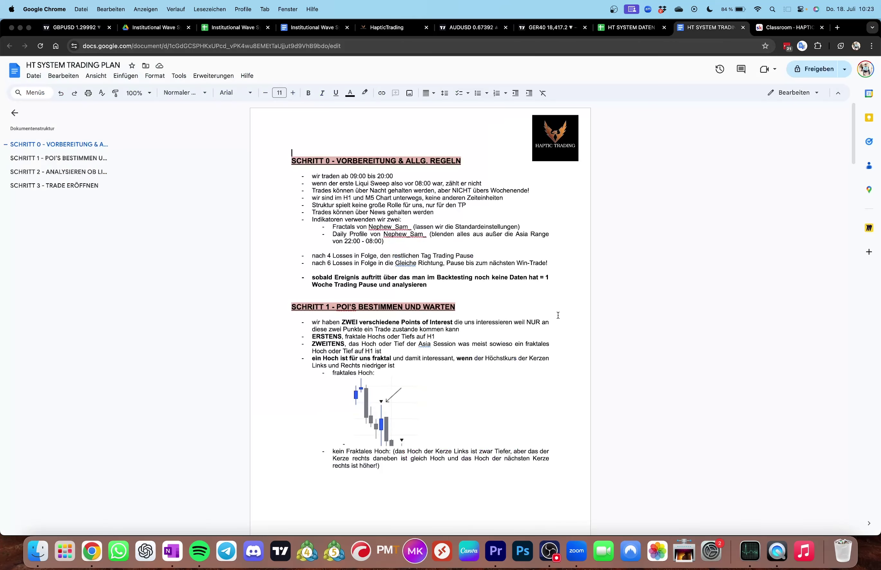
left_click(555, 29)
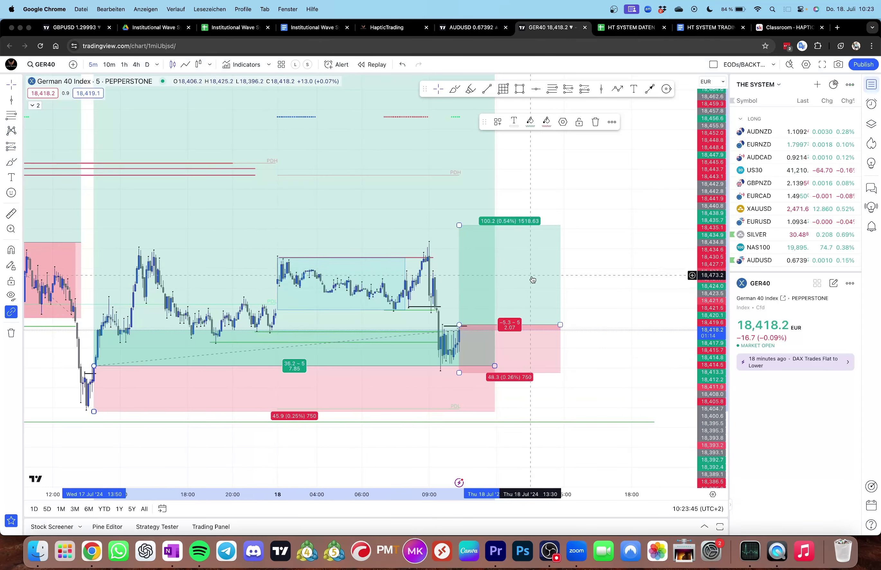
Delete the new long position on the morning of 18 July from the GER40 chart.
key("Delete")
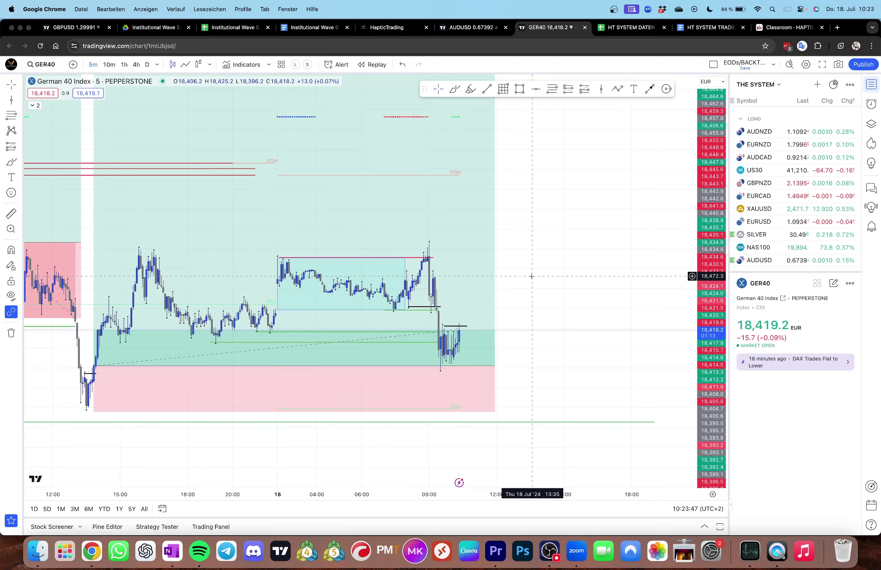
left_click(490, 364)
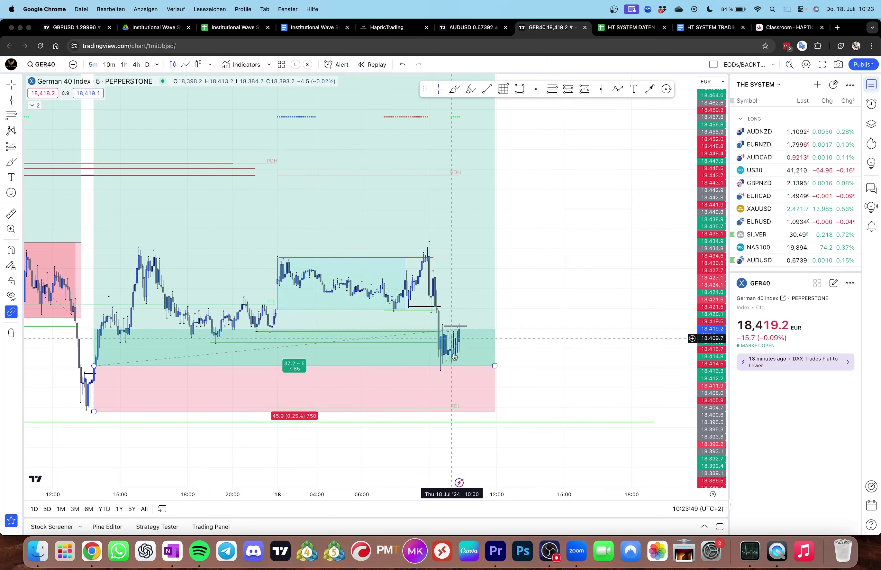
left_click(480, 455)
left_click(492, 365)
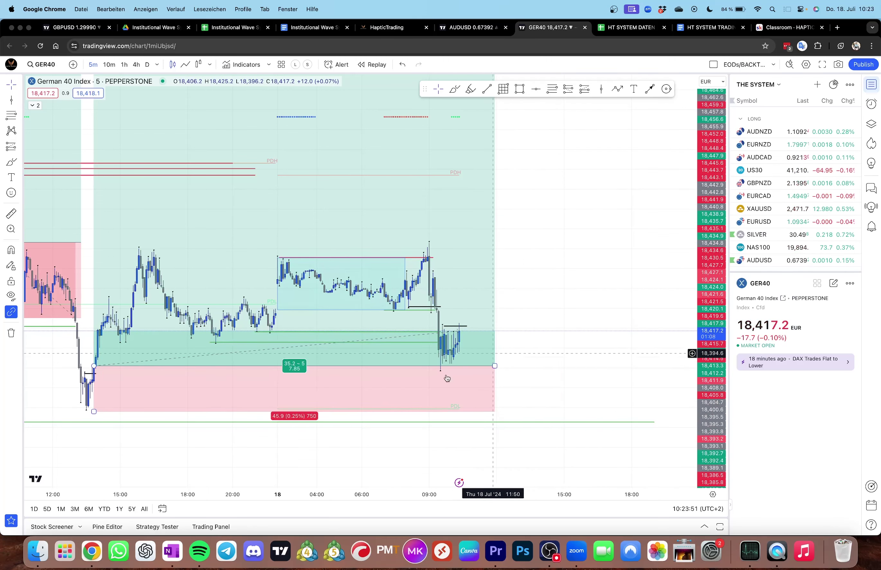
left_click(536, 314)
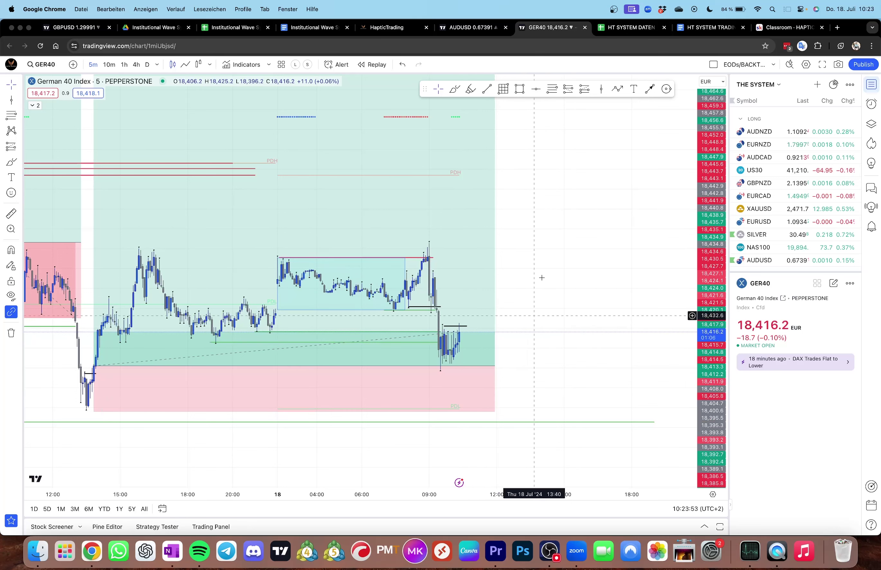
left_click_drag(541, 263, 540, 272)
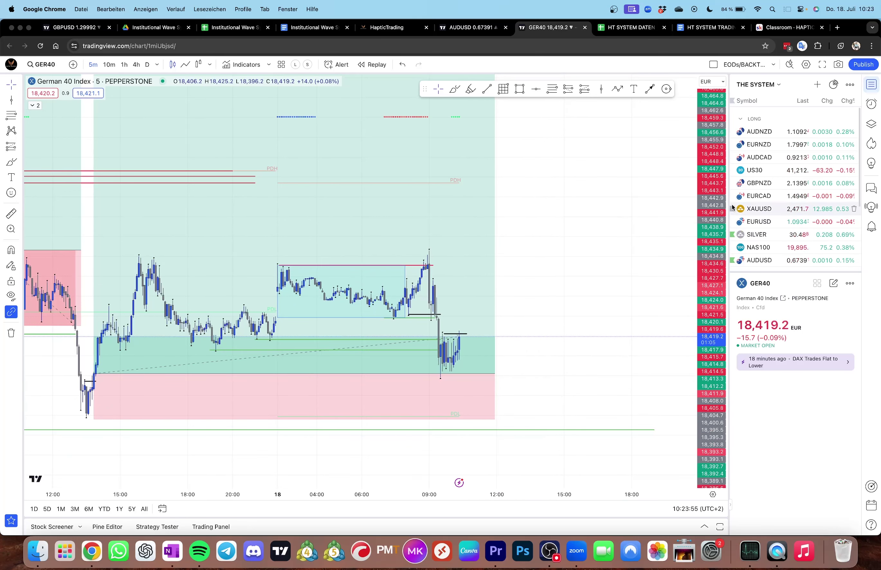
scroll(572, 244, "down", 5)
scroll(572, 244, "down", 1)
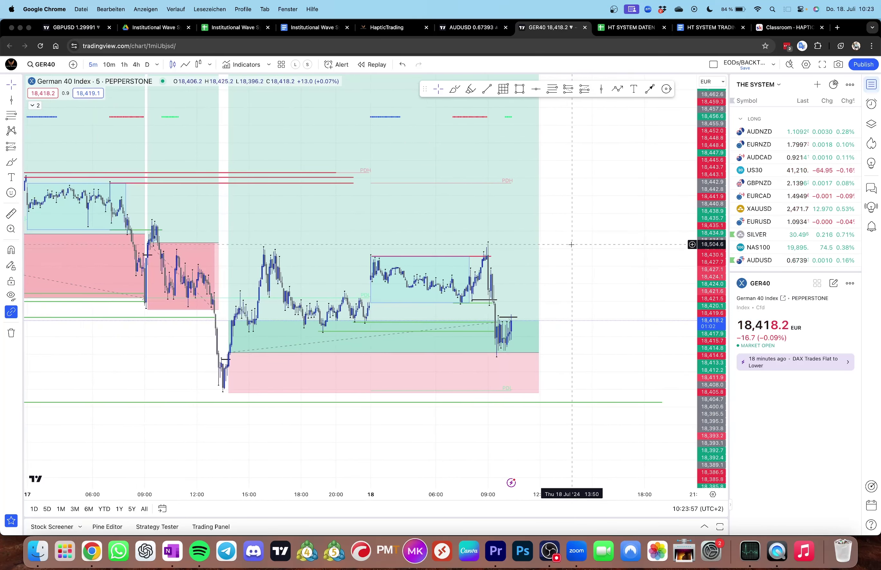
left_click(411, 272)
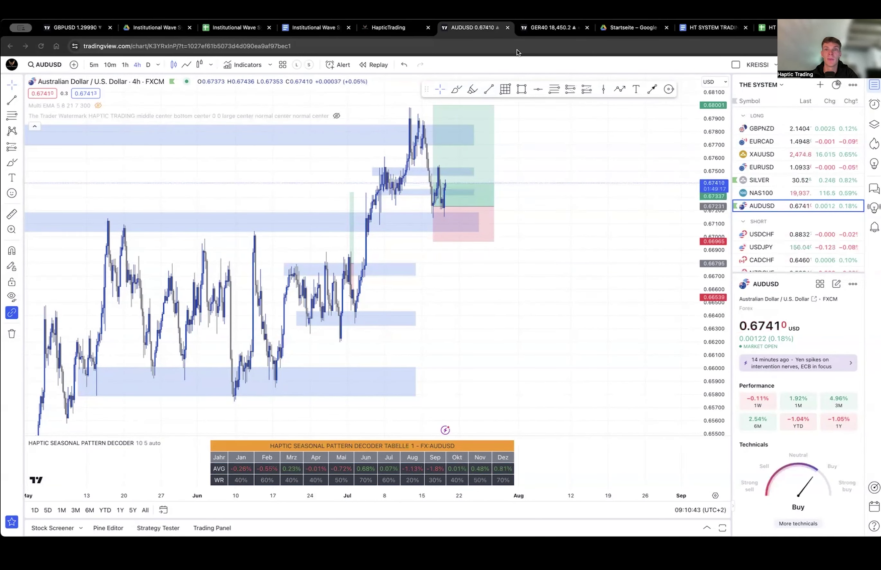
On the GER40 chart, draw a horizontal trend line along the 15 July Asia range high at 18,724.2, from 02:15 to about 11:40.
left_click(537, 25)
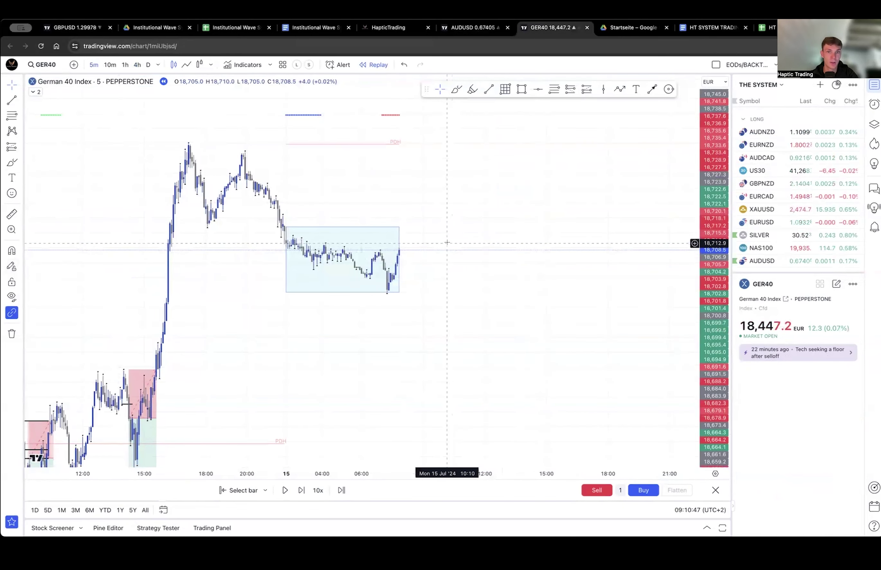
left_click_drag(453, 253, 449, 250)
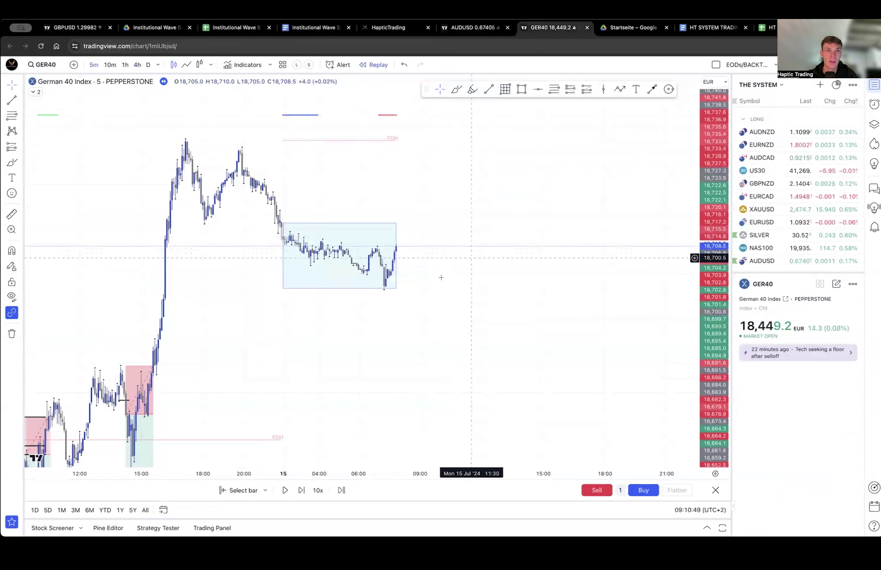
left_click_drag(391, 304, 391, 288)
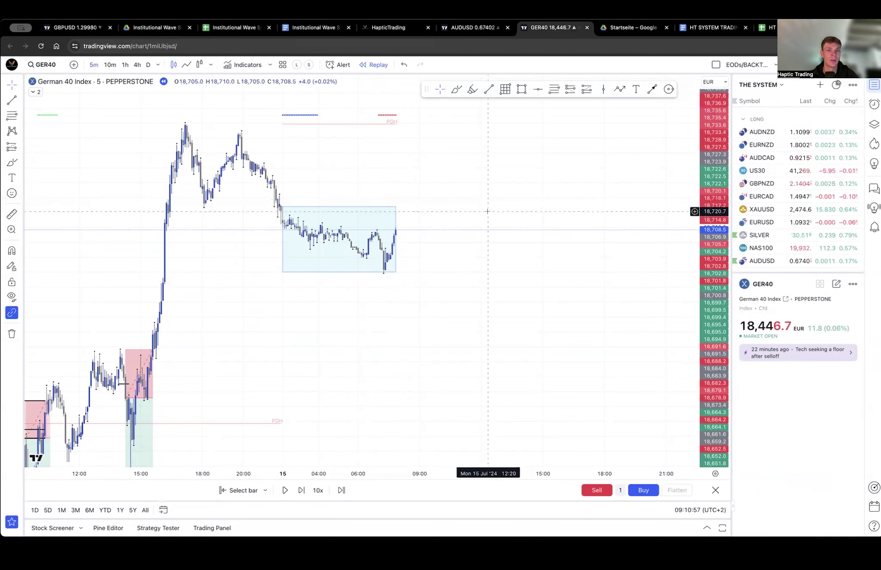
left_click_drag(444, 215, 468, 187)
scroll(549, 203, "down", 1)
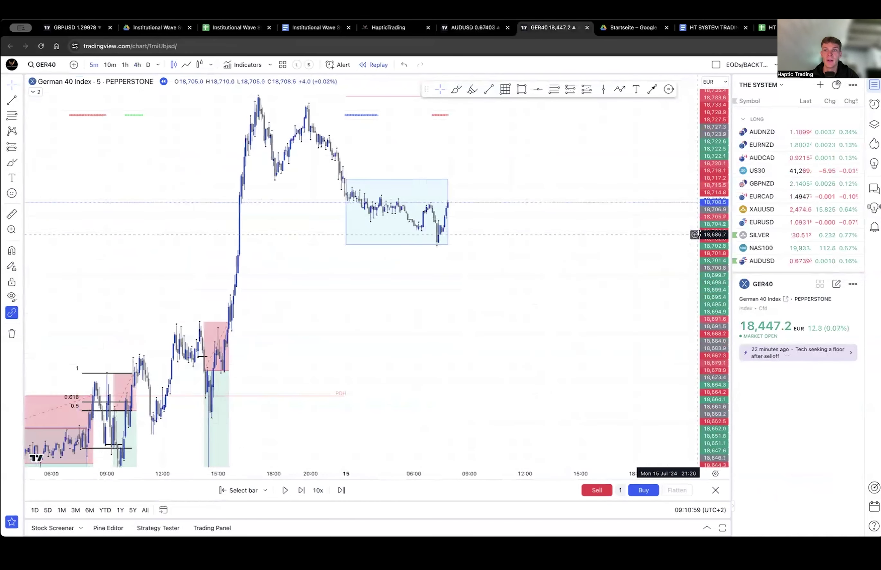
left_click_drag(701, 234, 701, 265)
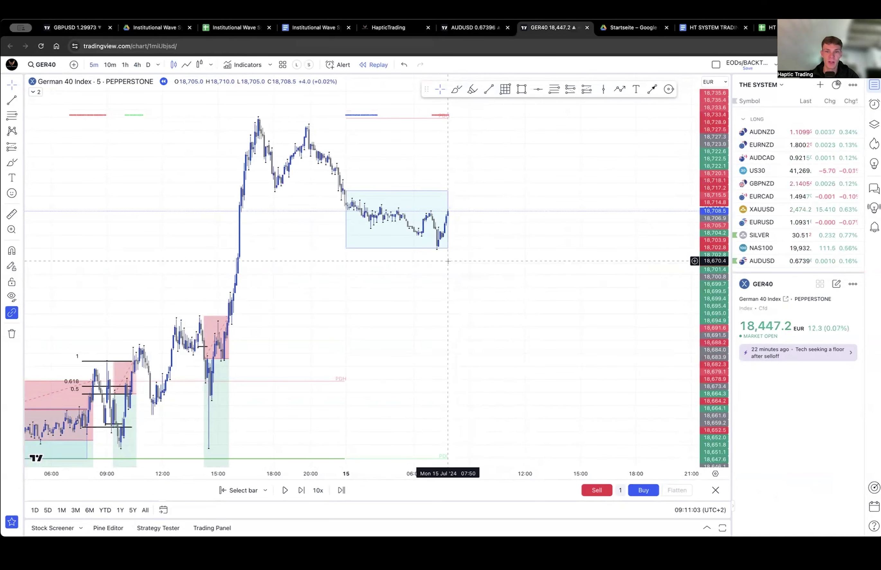
scroll(458, 254, "right", 3)
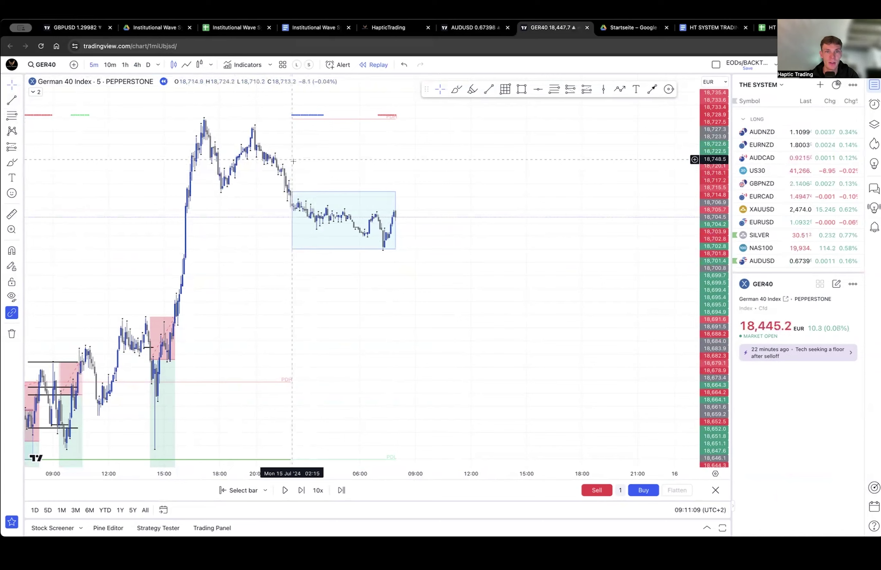
left_click(12, 100)
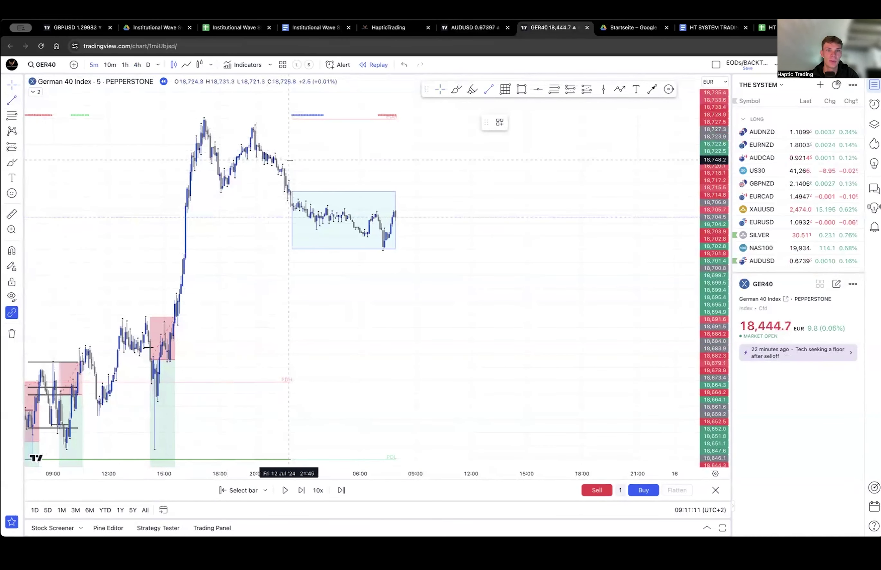
left_click_drag(292, 191, 467, 192)
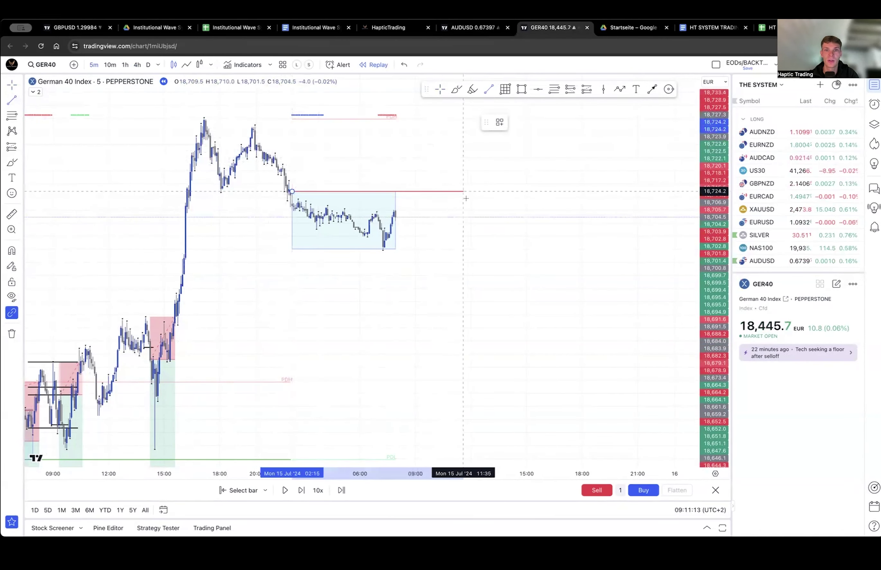
Draw a horizontal trend line at the Asia range low of 18,680.0 from 07:15 to 11:40 and colour it green.
left_click(345, 343)
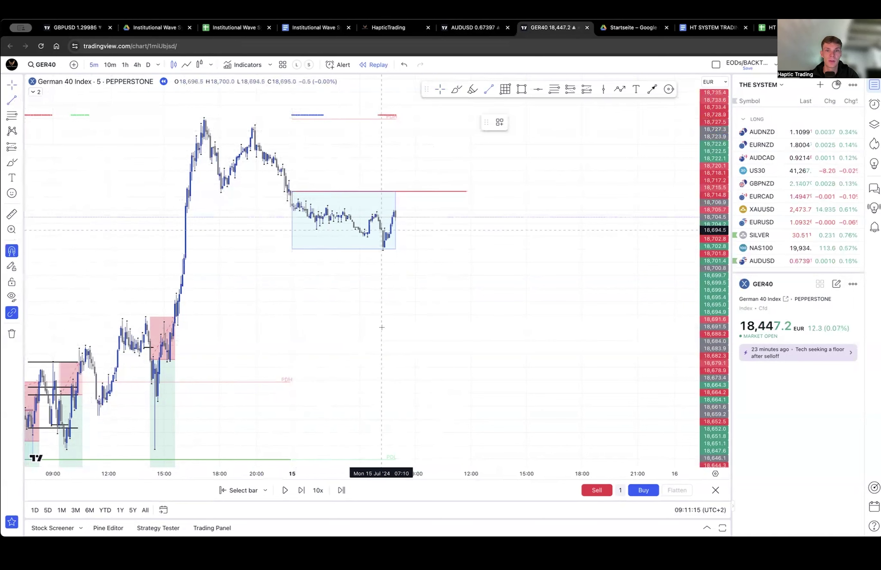
left_click(383, 249)
left_click(465, 252)
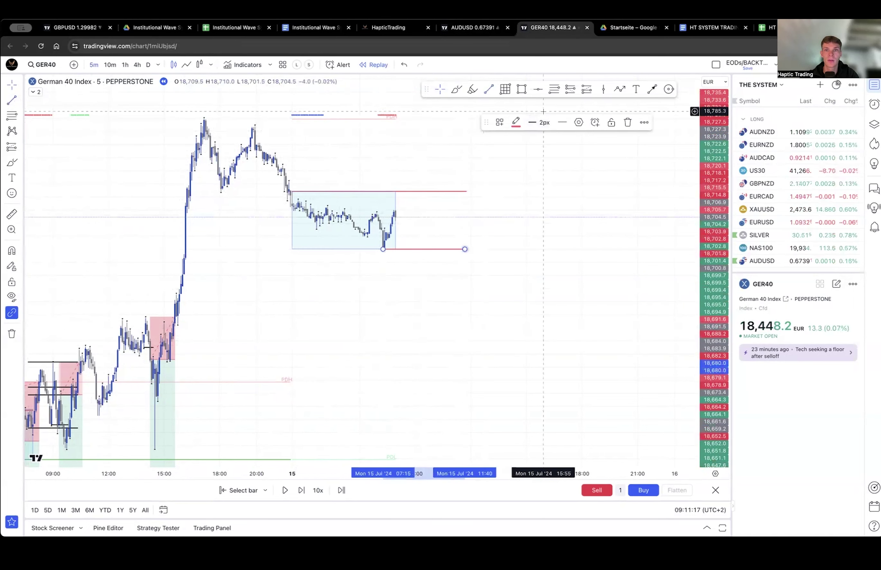
left_click(516, 122)
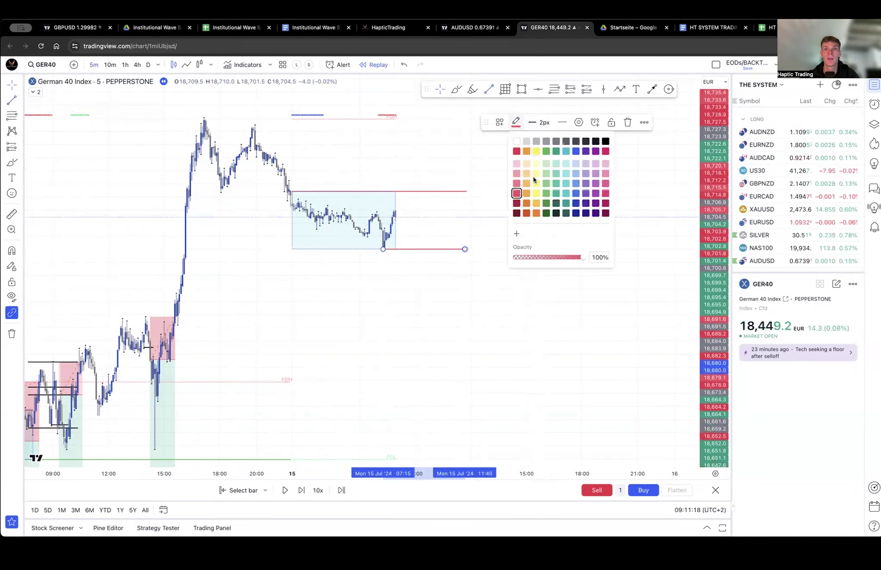
left_click(545, 193)
left_click(552, 240)
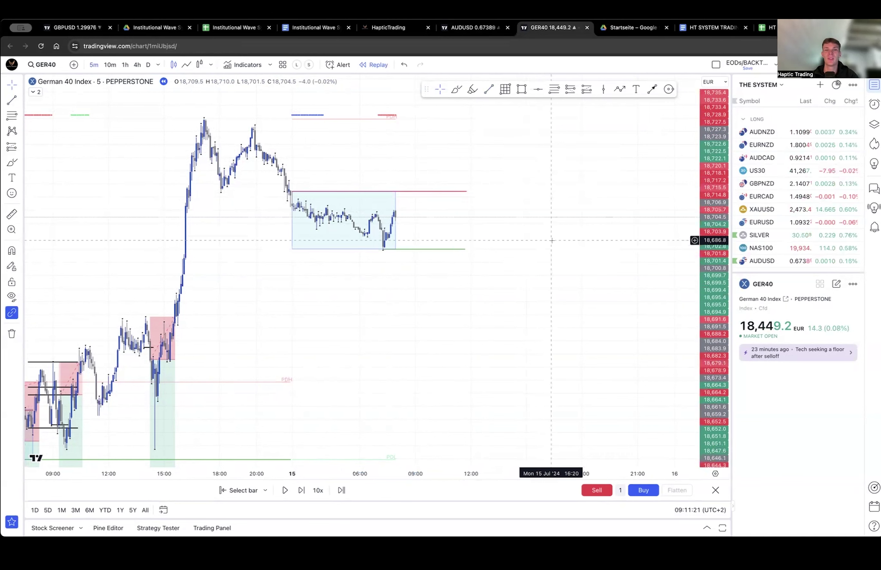
Advance the 5-minute bar replay by one candle.
key("shift+Right")
left_click_drag(478, 210, 478, 203)
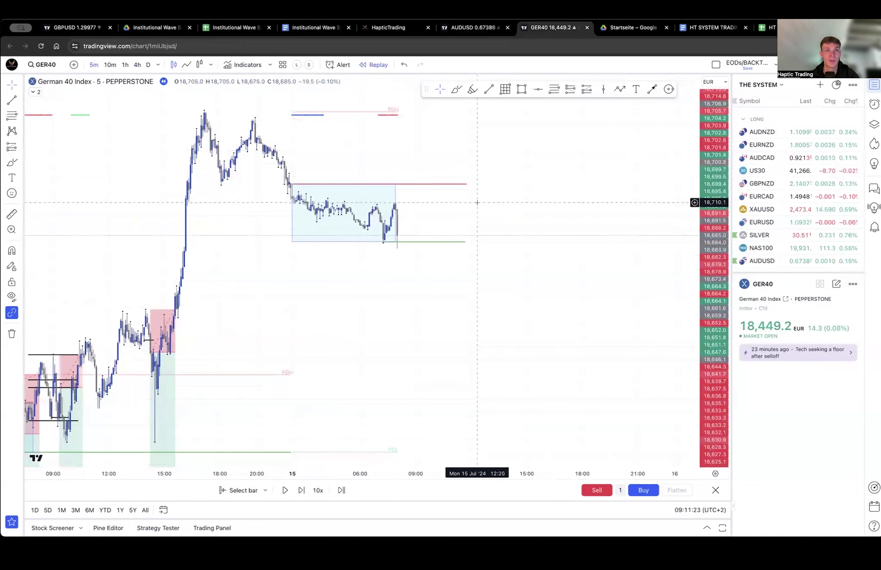
On the 1-hour GER40 chart, draw a horizontal trend line from the 12 July fractal high to 15 July 11:00 and colour it red.
left_click(126, 66)
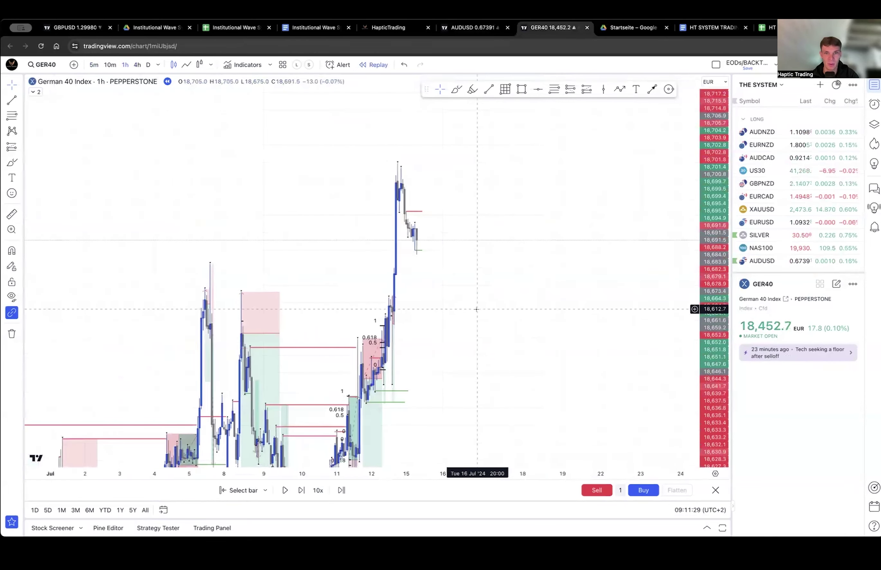
left_click(13, 97)
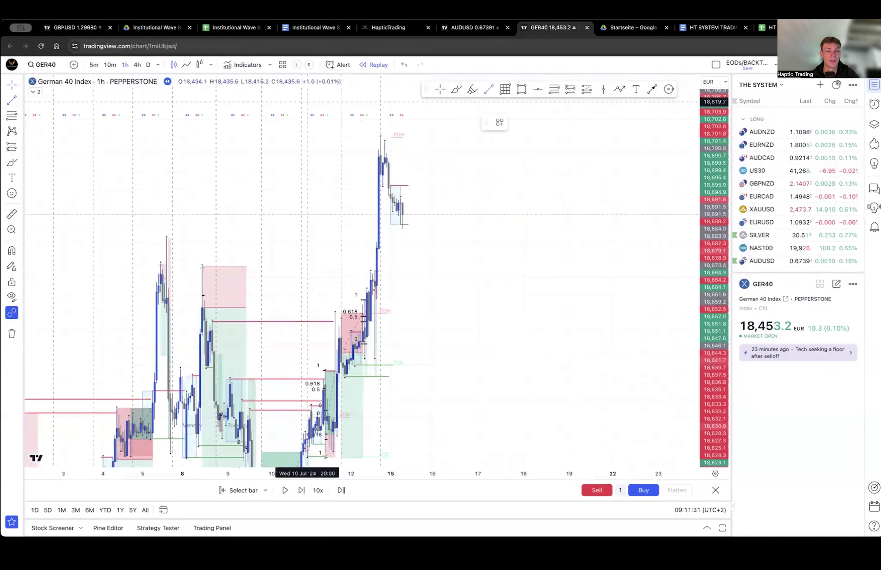
left_click(385, 142)
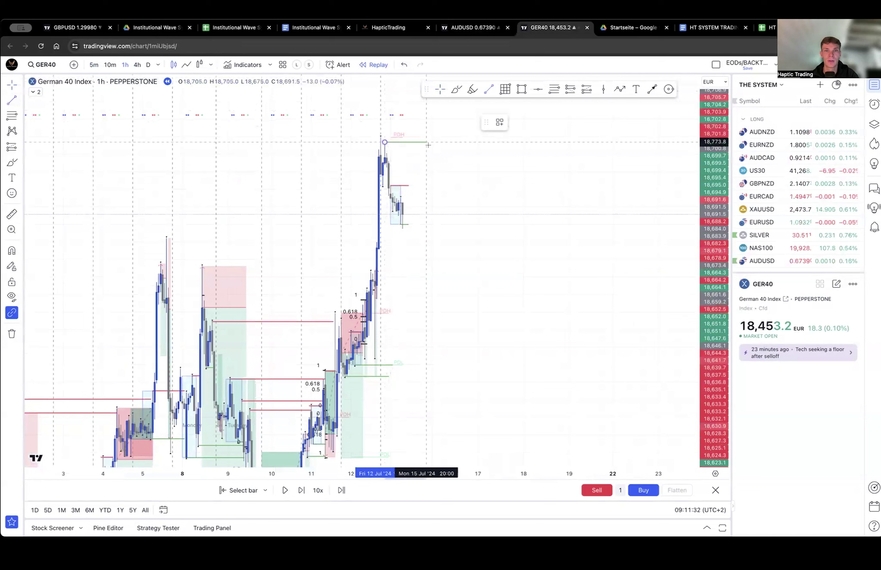
left_click(409, 145)
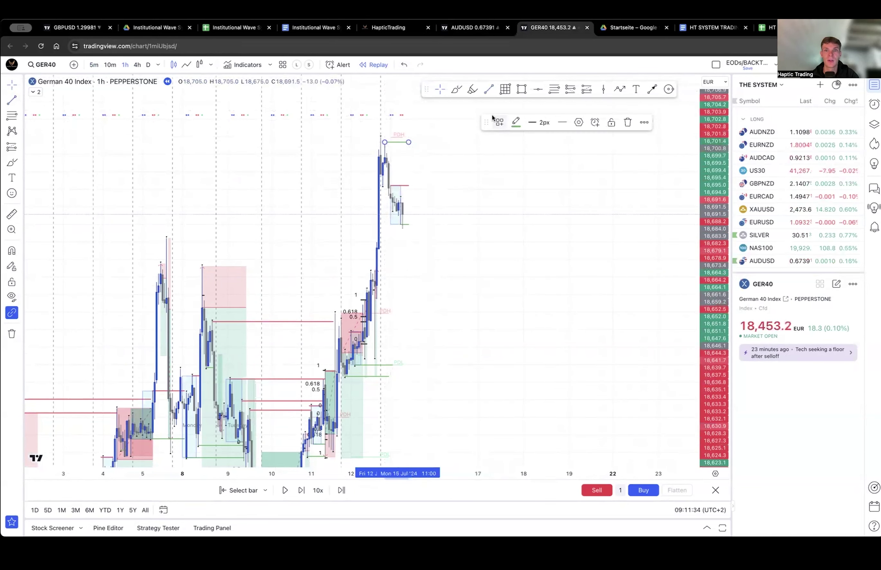
left_click(516, 123)
left_click(521, 185)
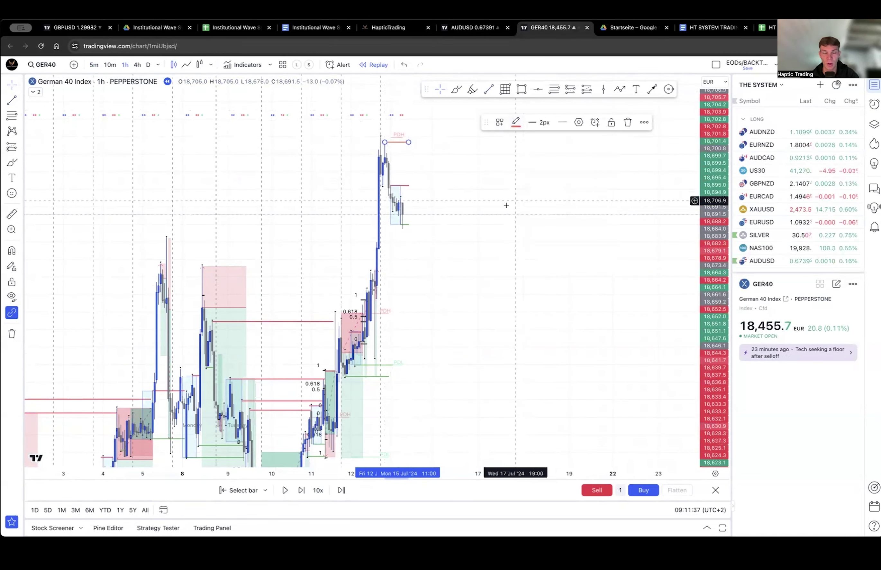
Switch to the HT SYSTEM TRADING PLAN document and look through its rules for points of interest, liquidity sweeps and opening trades.
left_click_drag(505, 204, 565, 202)
scroll(561, 296, "down", 6)
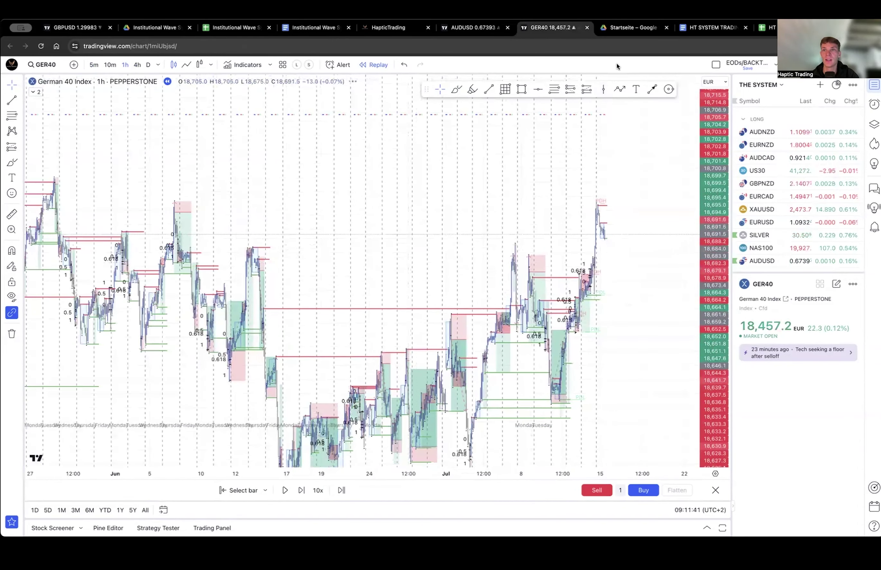
left_click(696, 27)
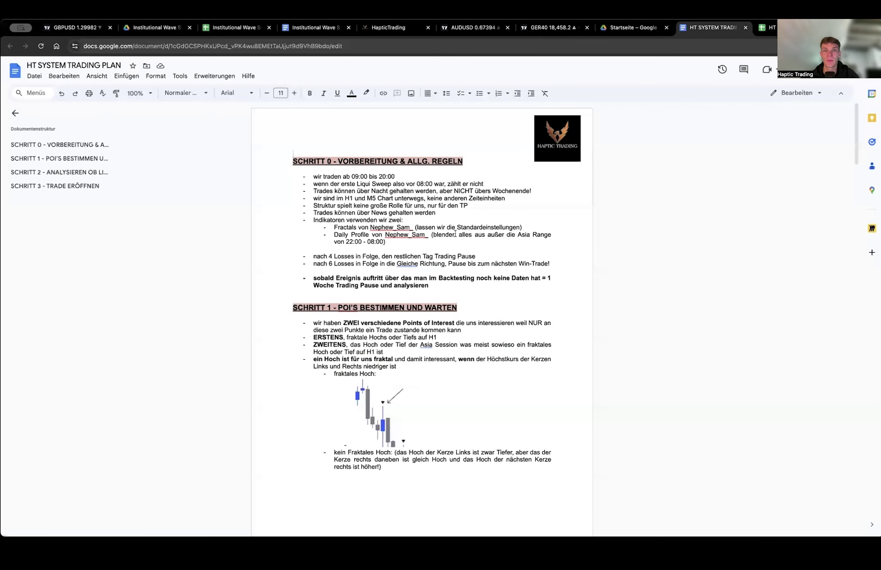
scroll(456, 234, "down", 20)
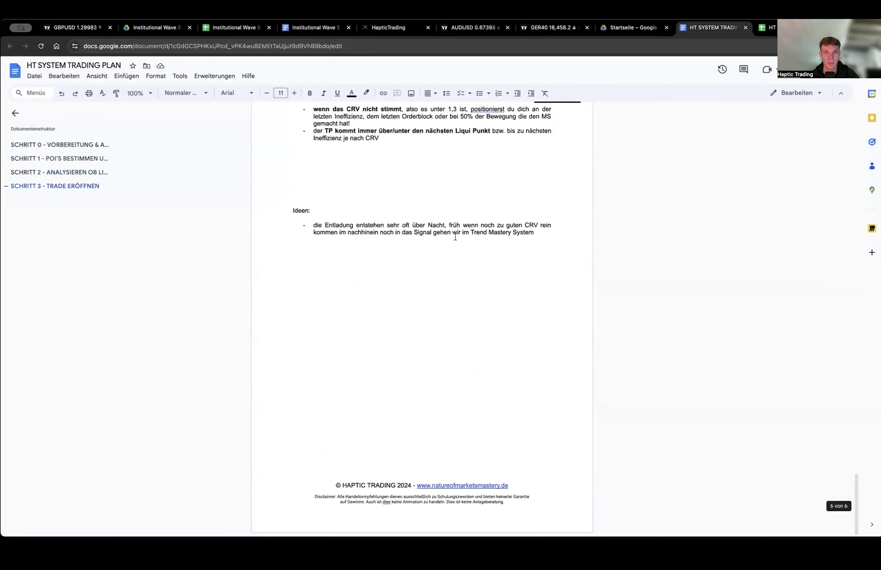
scroll(456, 238, "up", 13)
scroll(456, 241, "down", 13)
scroll(455, 241, "up", 20)
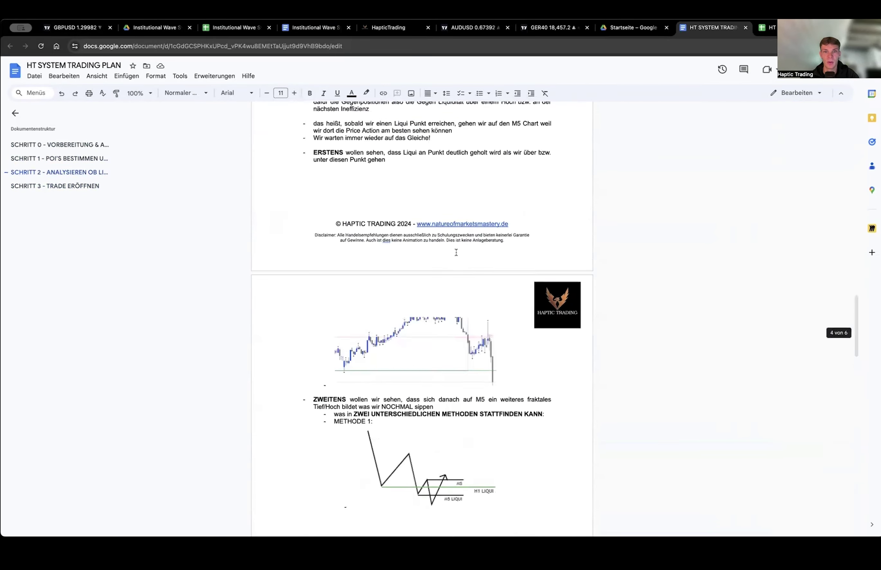
scroll(456, 252, "up", 20)
Return to the GER40 chart and examine the 1-hour price swings and marked levels from June up to 15 July.
left_click(547, 26)
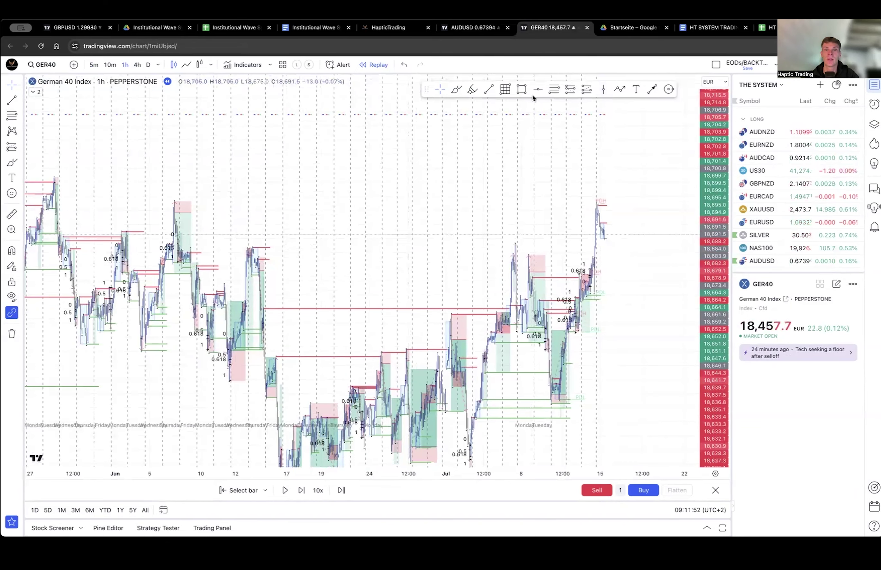
scroll(519, 185, "up", 5)
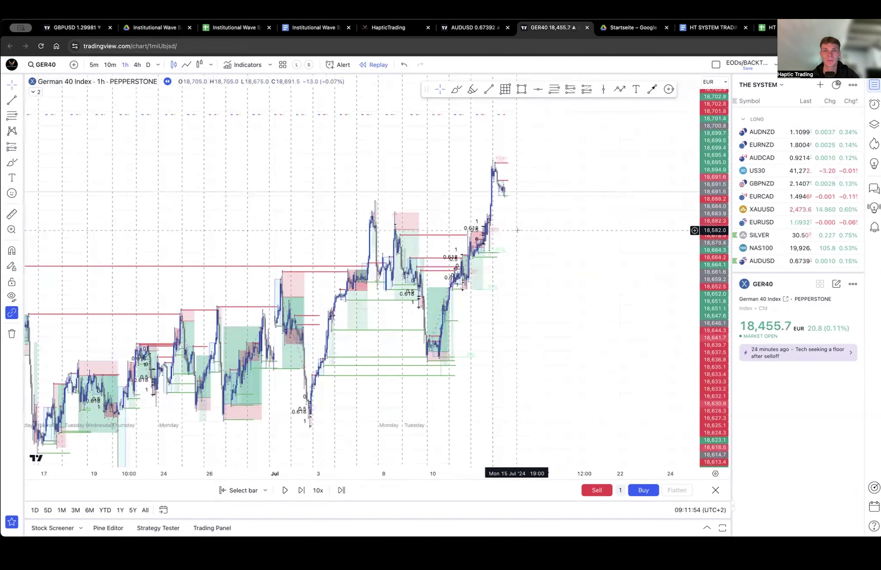
scroll(517, 231, "down", 3)
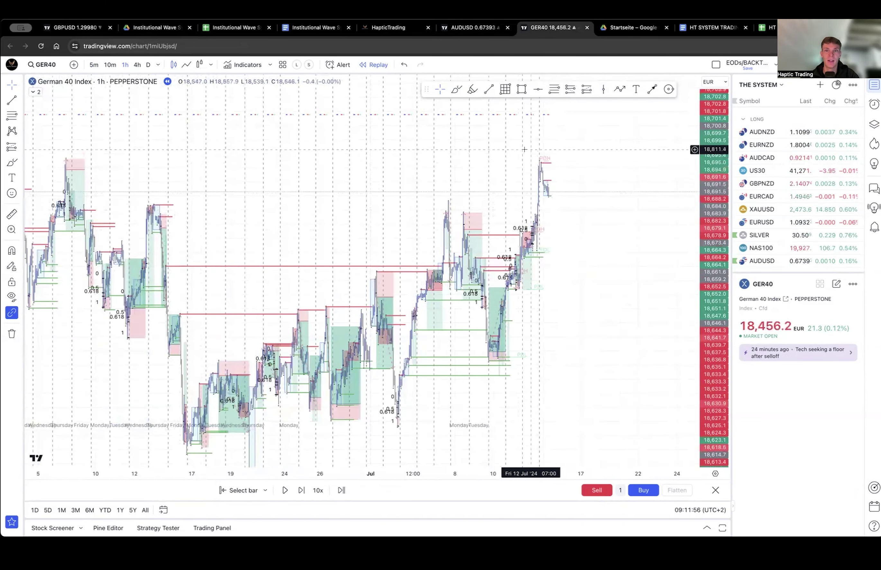
scroll(370, 191, "left", 3)
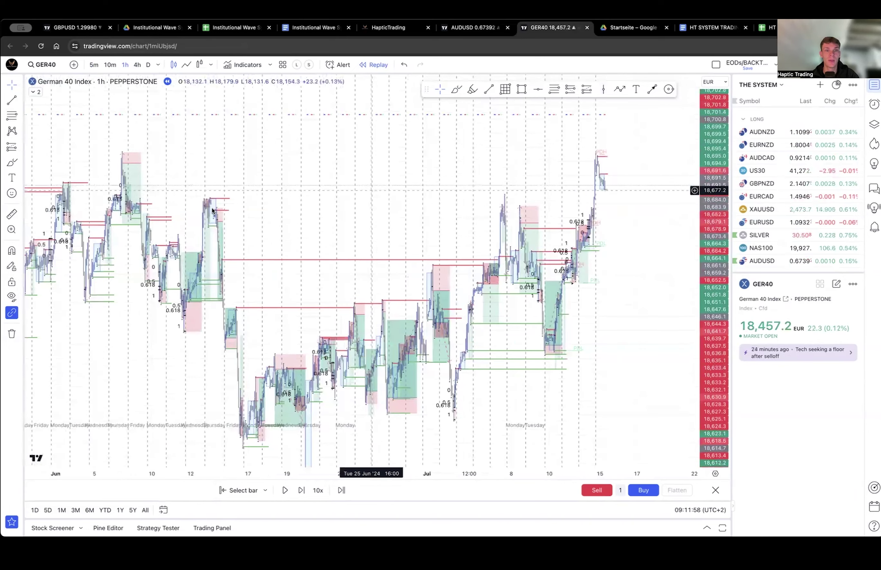
mouse_move(333, 214)
left_mouse_down()
mouse_move(320, 152)
mouse_move(267, 212)
left_mouse_up()
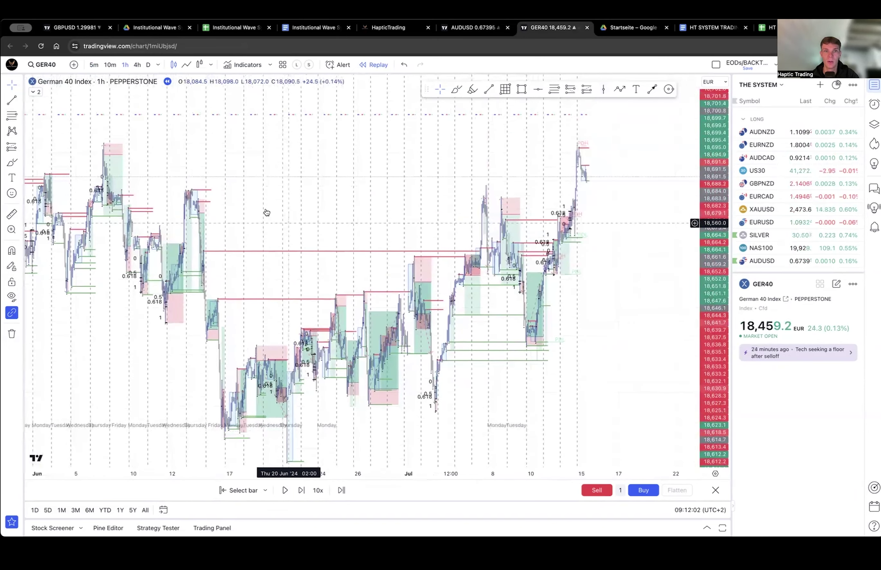
scroll(539, 207, "up", 5)
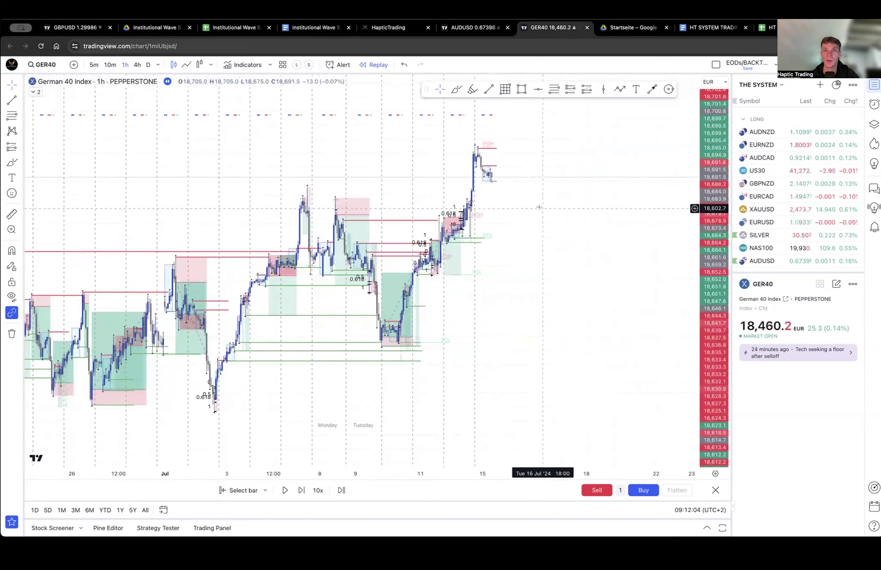
scroll(526, 207, "up", 2)
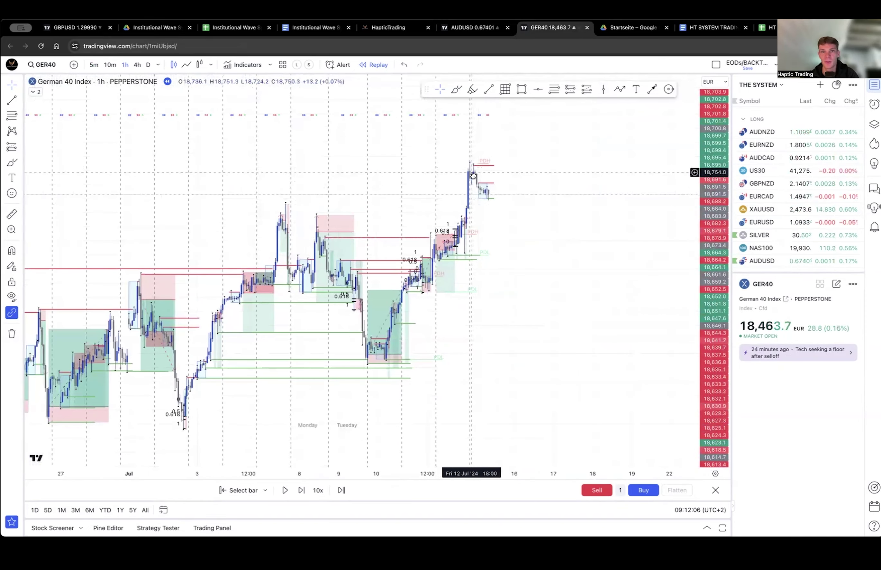
scroll(477, 165, "down", 5)
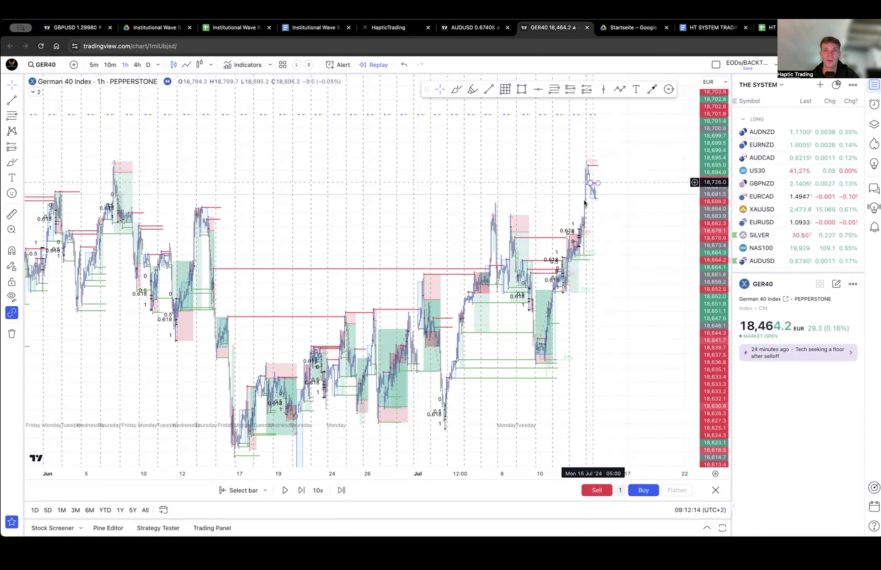
scroll(618, 340, "up", 1)
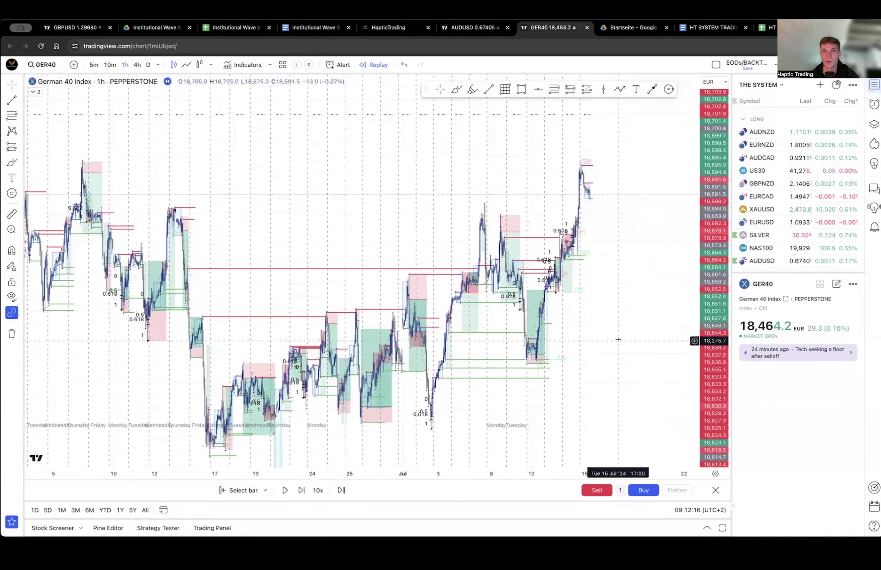
left_click_drag(618, 340, 602, 310)
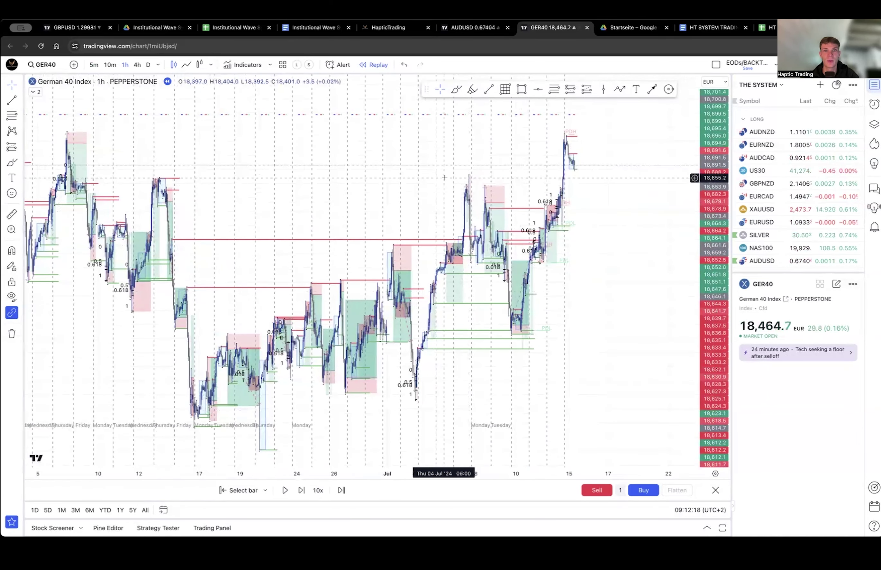
left_click(470, 174)
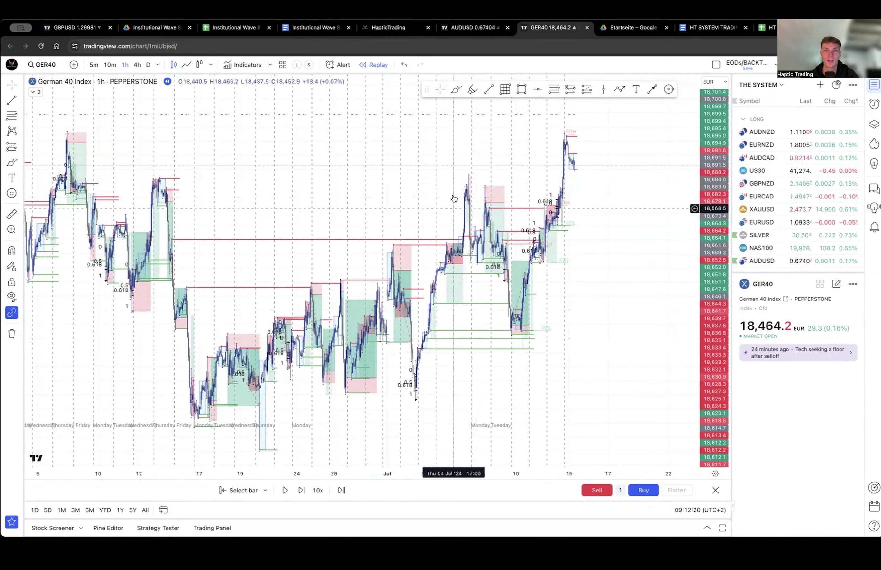
left_click_drag(588, 319, 572, 249)
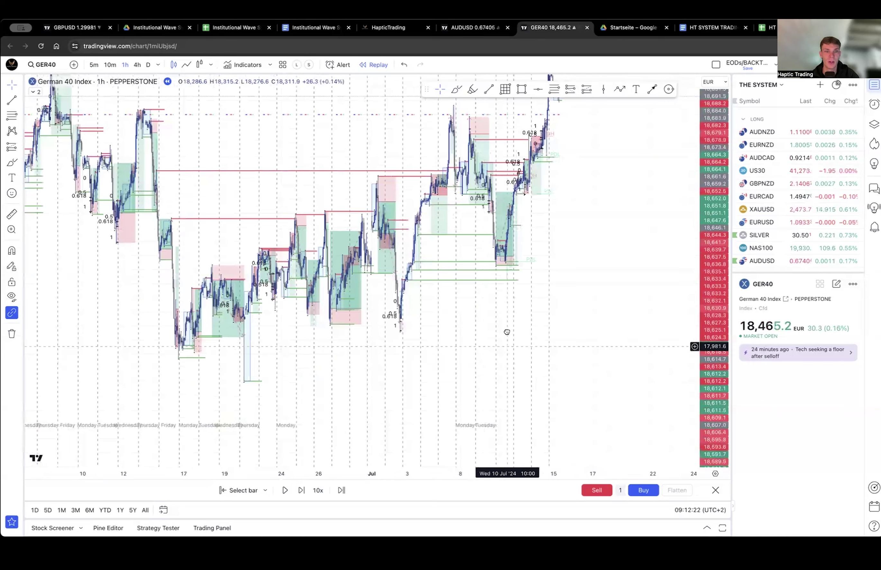
left_click_drag(506, 342, 498, 381)
scroll(558, 260, "up", 4)
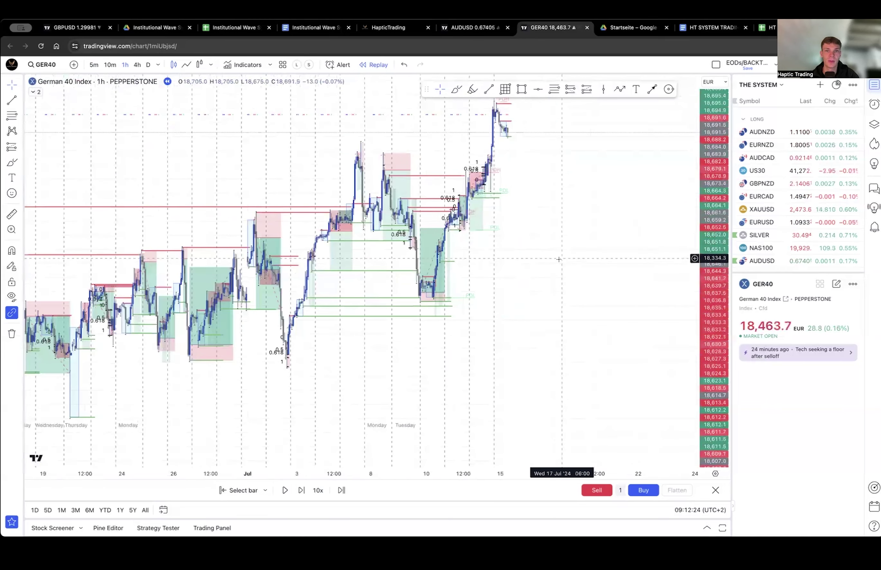
scroll(442, 265, "up", 3)
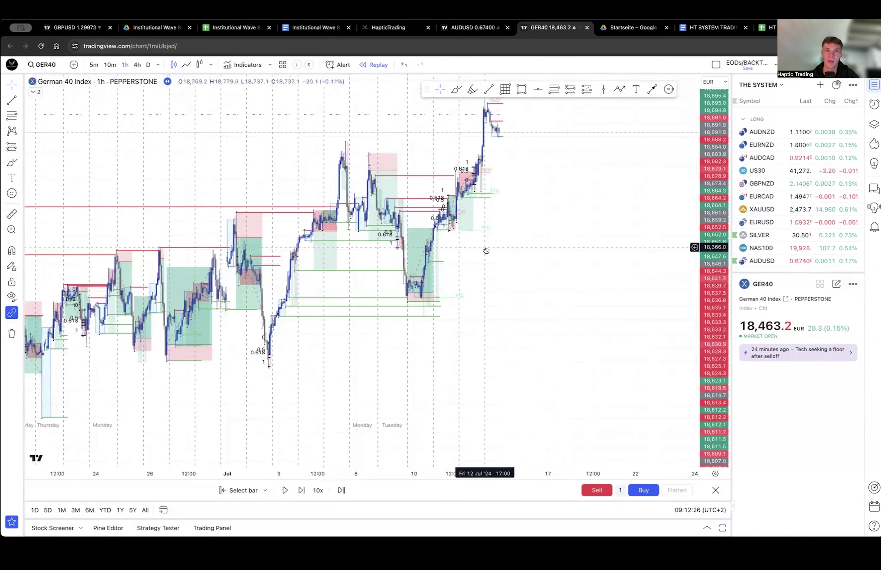
left_click_drag(441, 256, 589, 351)
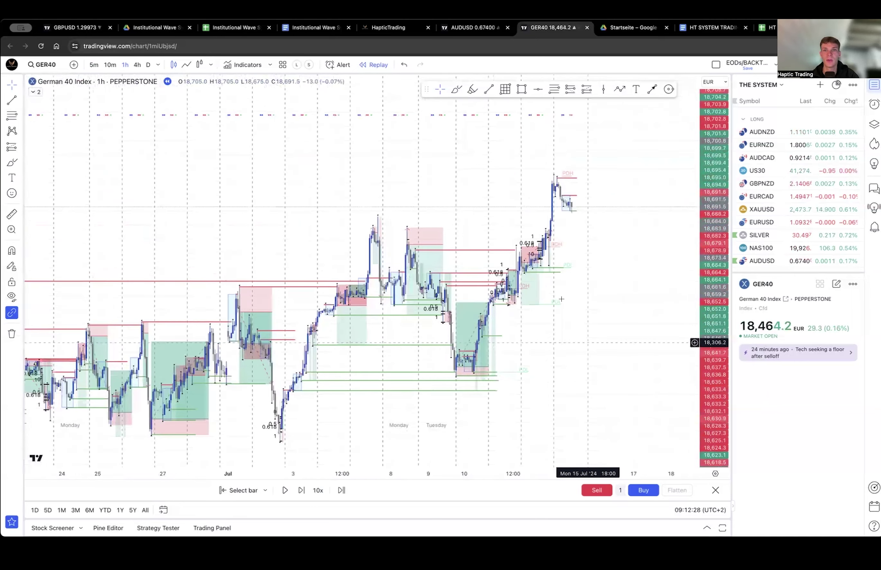
scroll(561, 299, "up", 4)
left_click_drag(714, 272, 714, 185)
scroll(568, 278, "up", 3)
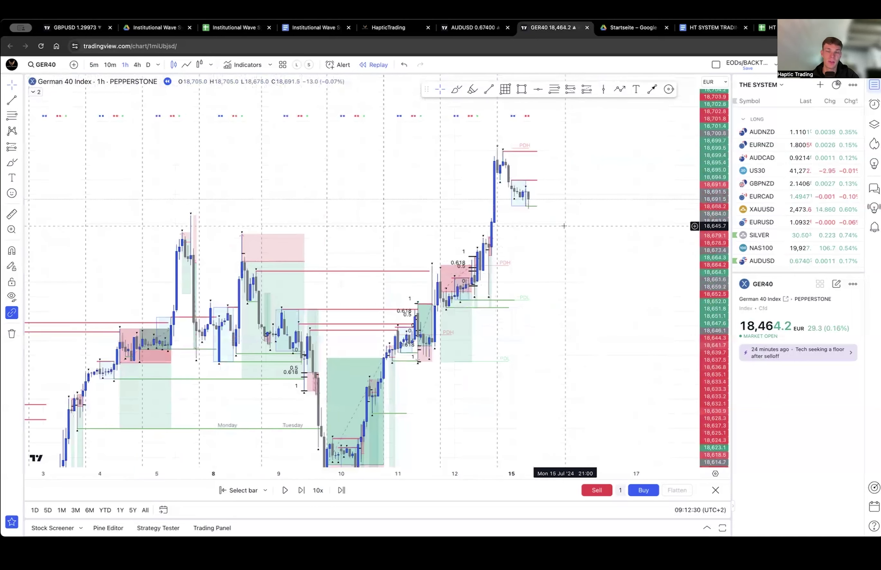
left_click_drag(569, 236, 562, 259)
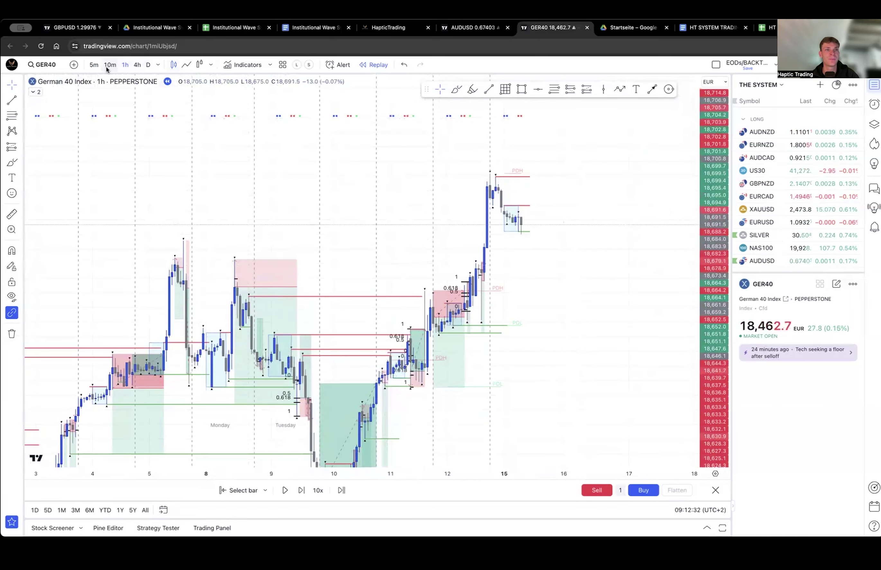
Switch the GER40 chart to the 5-minute timeframe and enlarge the view around the 15 July Asia range.
left_click(94, 65)
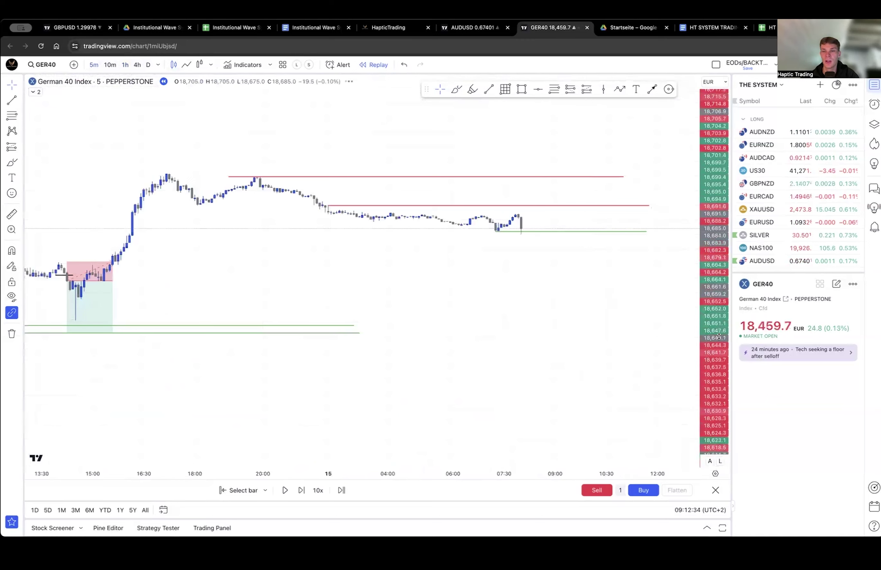
scroll(517, 345, "up", 3)
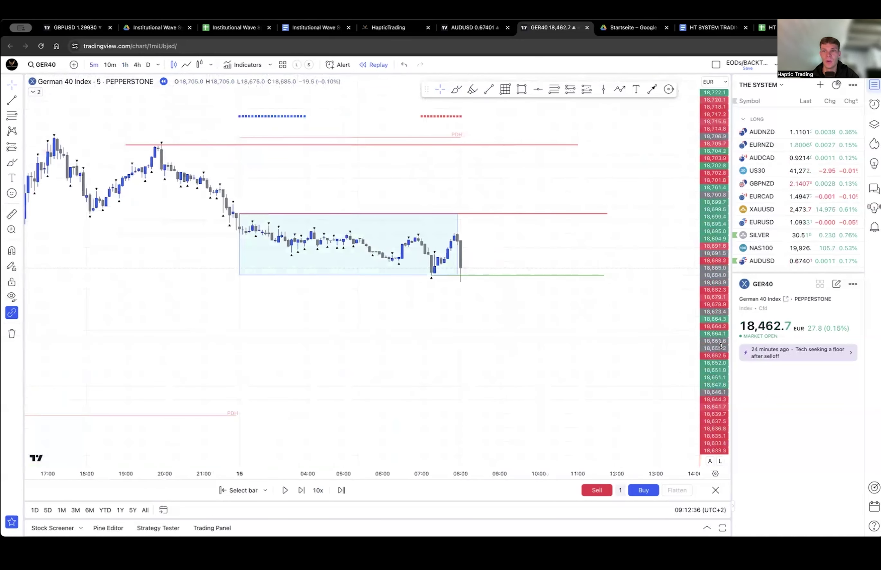
left_click_drag(715, 332, 715, 239)
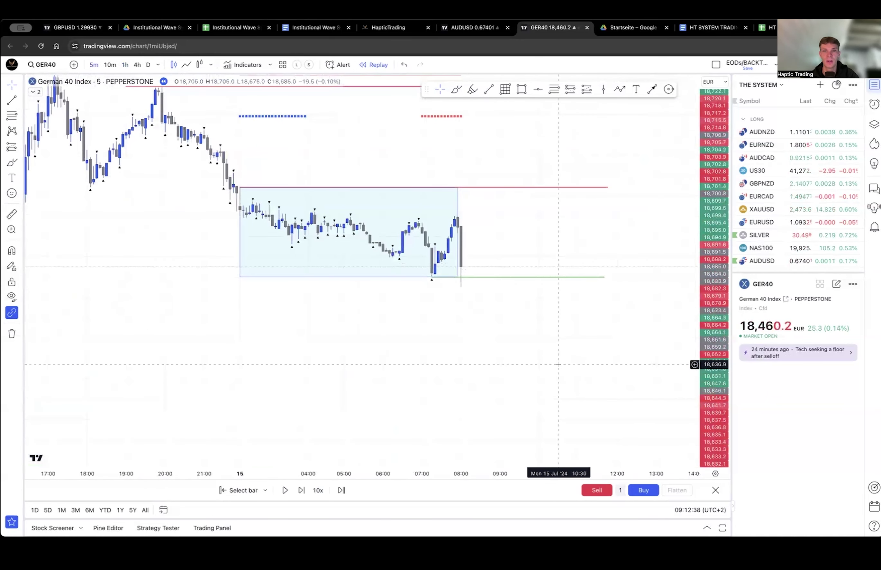
Advance the 5-minute bar replay candle by candle to 09:10 on 15 July.
key("shift+Right")
key("shift+Right")
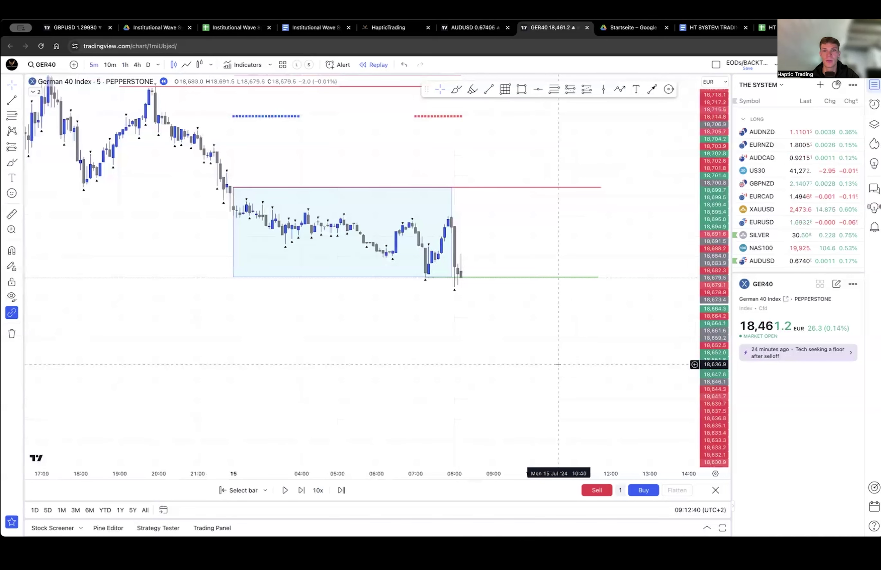
key("shift+Right")
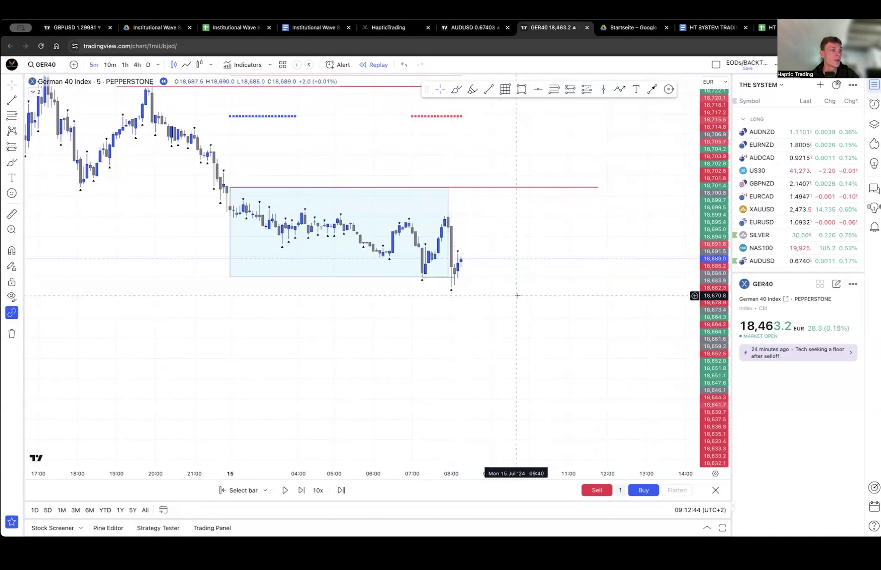
key("shift+Right")
key("shift+Right")
key("shift+Right")
key("shift+Right")
key("shift+Right")
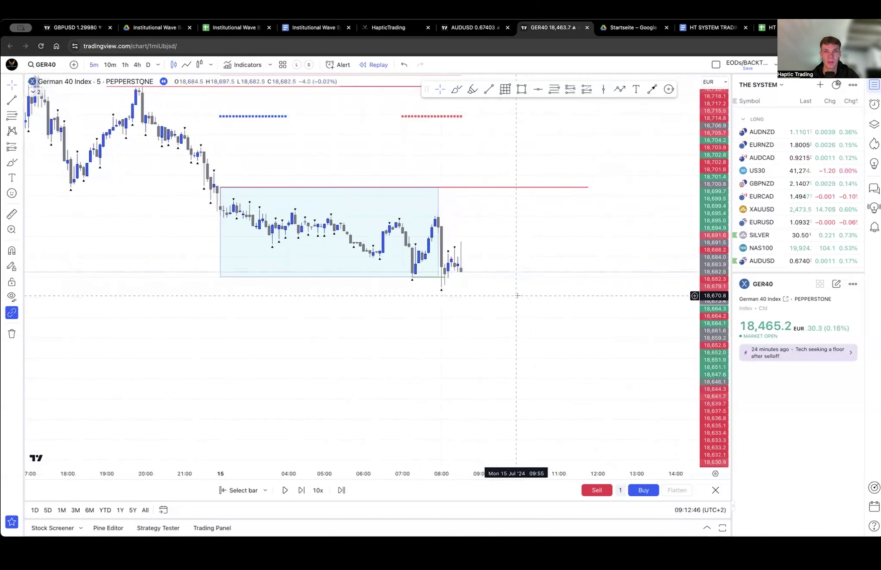
key("shift+Right")
key("shift+Right")
key("shift+Right")
key("shift+Right")
key("shift+Right")
key("shift+Right")
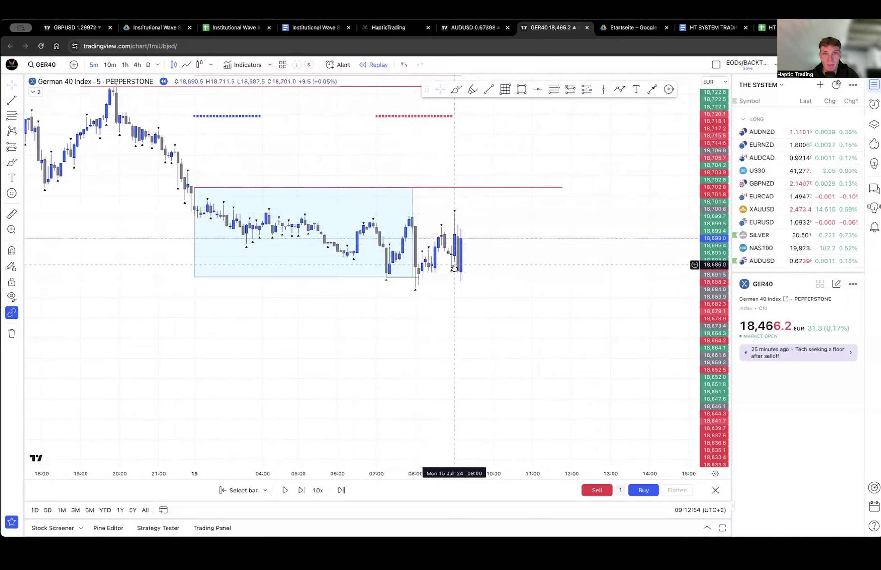
Draw a horizontal trend line at the 5-minute fractal high of 18,711.5, from 09:00 to 09:40 on 15 July.
left_click(9, 100)
left_click(455, 213)
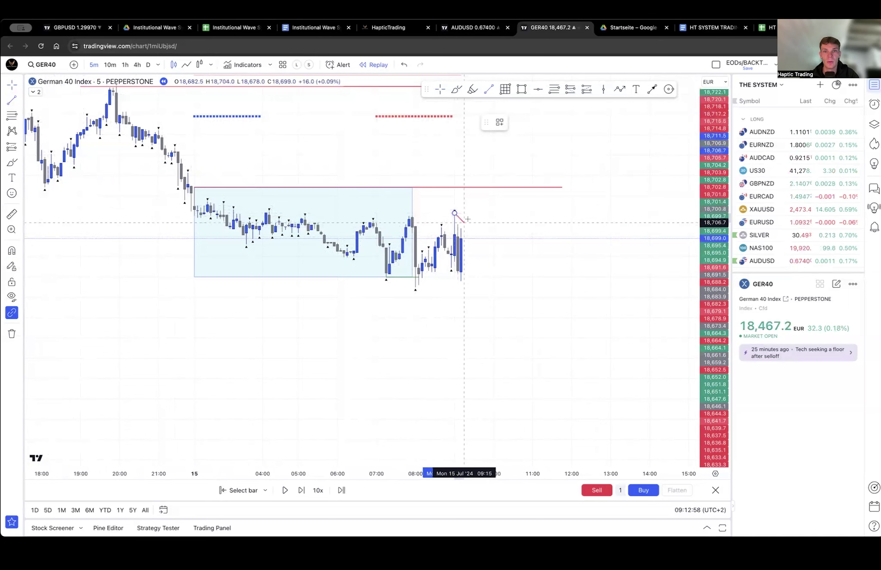
left_click(481, 213)
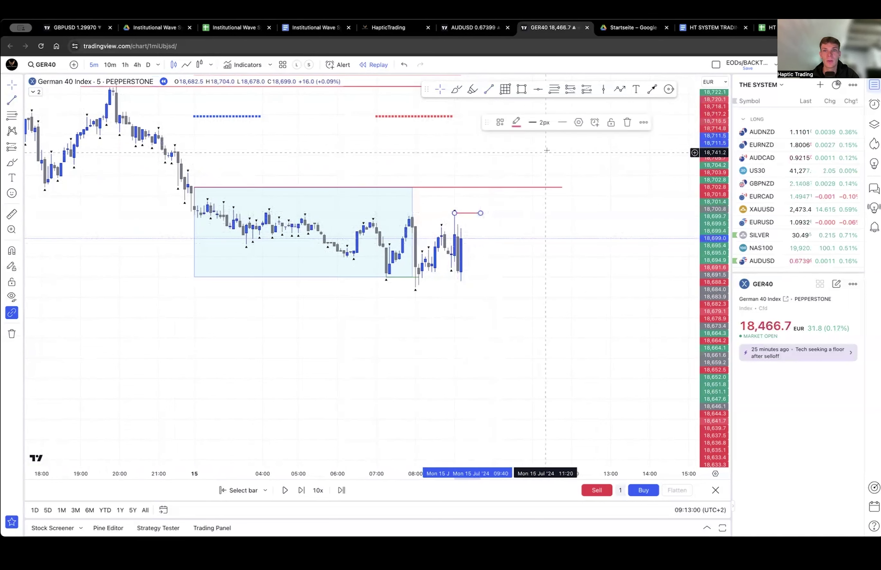
Recolour the 09:00 fractal-high line black and advance the 5-minute replay to 09:40 on 15 July.
left_click(517, 122)
left_click(606, 142)
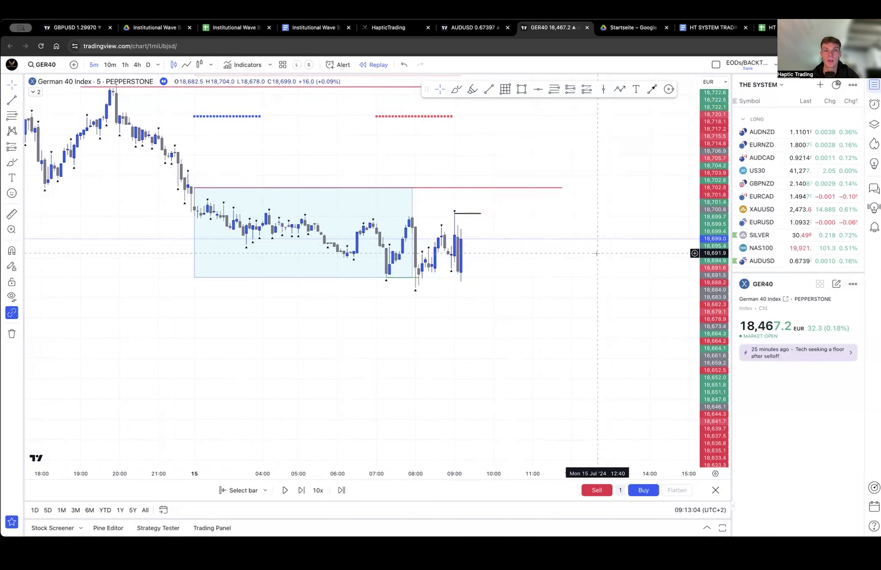
key("shift+Right")
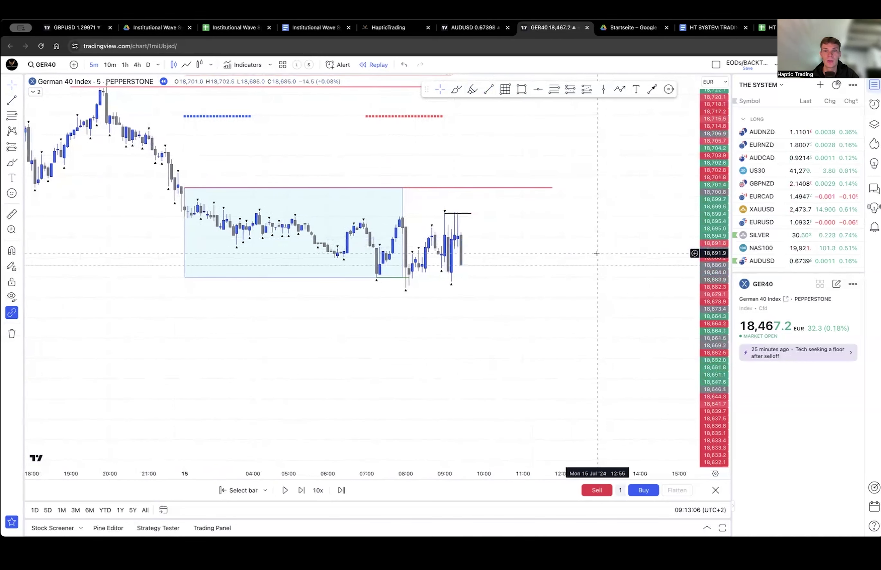
key("shift+Right")
key("shift+Right")
key("shift+Right")
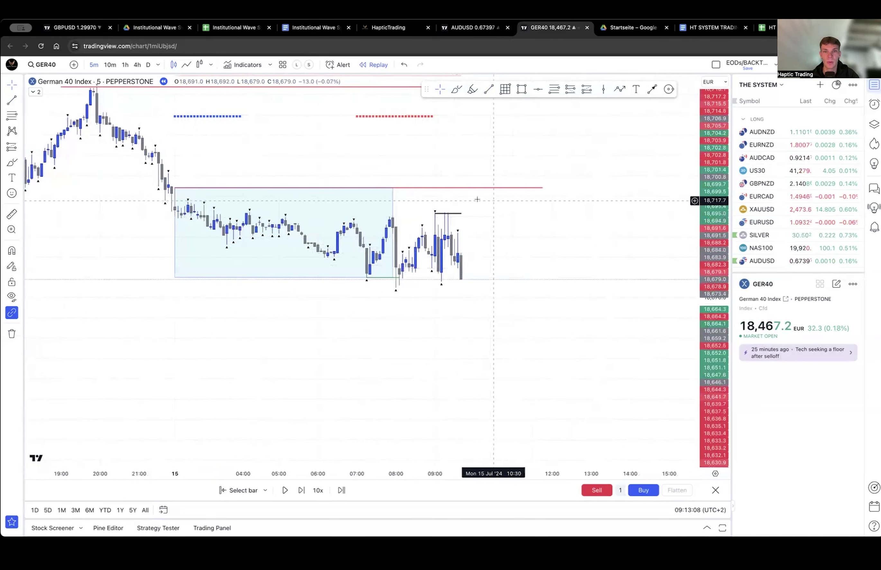
key("shift+Right")
Move the black fractal line to the 09:35 high at about 18,702 and level it horizontally.
left_click_drag(452, 214, 507, 226)
left_click(523, 226)
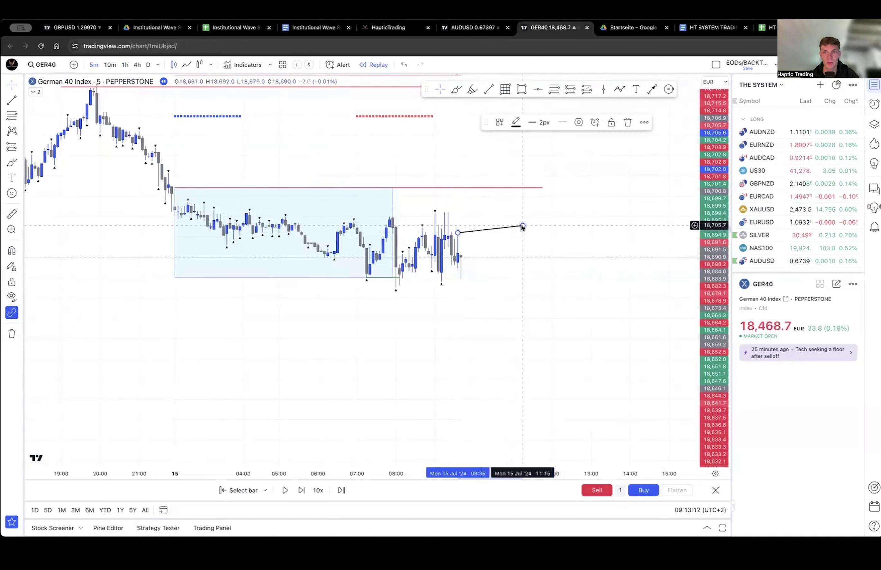
left_click_drag(523, 225, 487, 240)
left_click(537, 272)
Advance the replay candle by candle to about 09:55 on 15 July, past the black fractal line.
key("shift+Right")
key("shift+Right")
key("shift+Right")
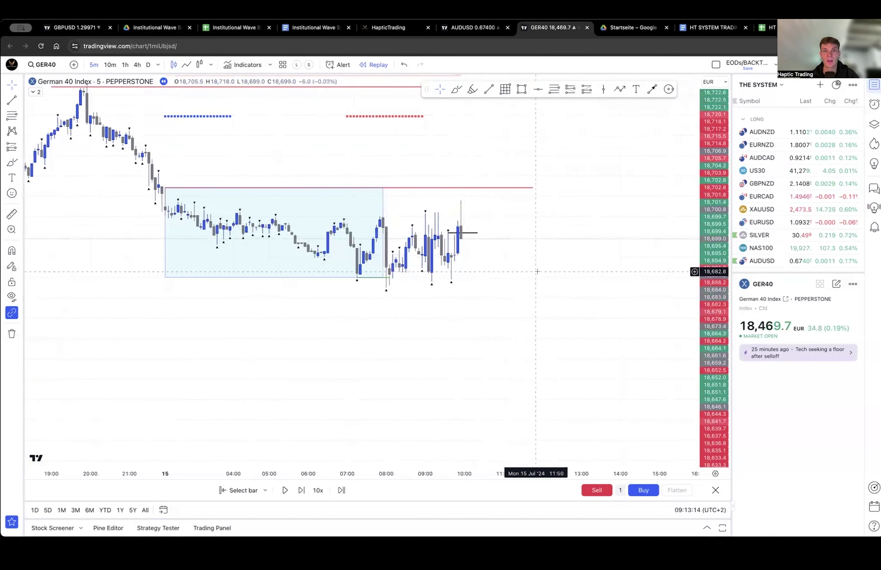
key("shift+Right")
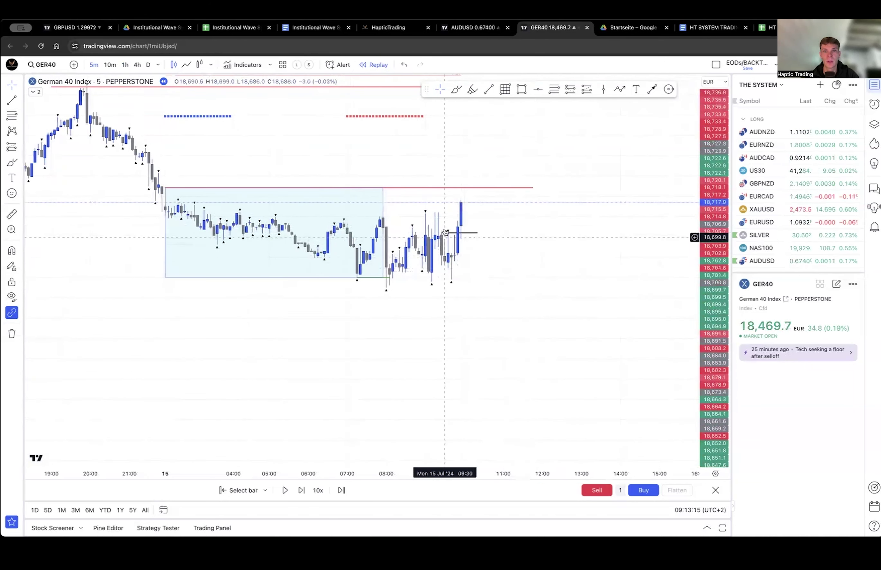
Place a long position at 09:50 with entry 18,704.8, stop 18,674.1 and target 18,772.1.
left_click(11, 159)
left_click(458, 227)
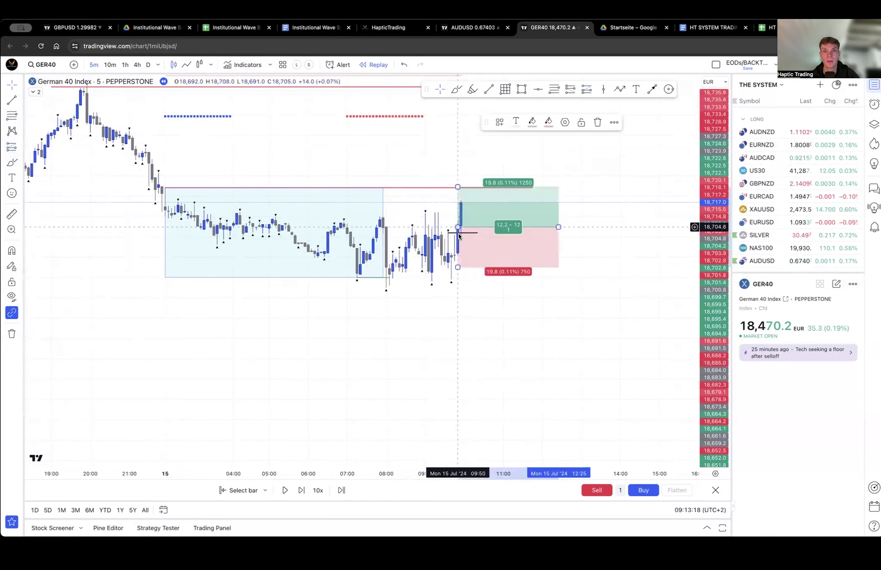
left_click_drag(458, 267, 460, 290)
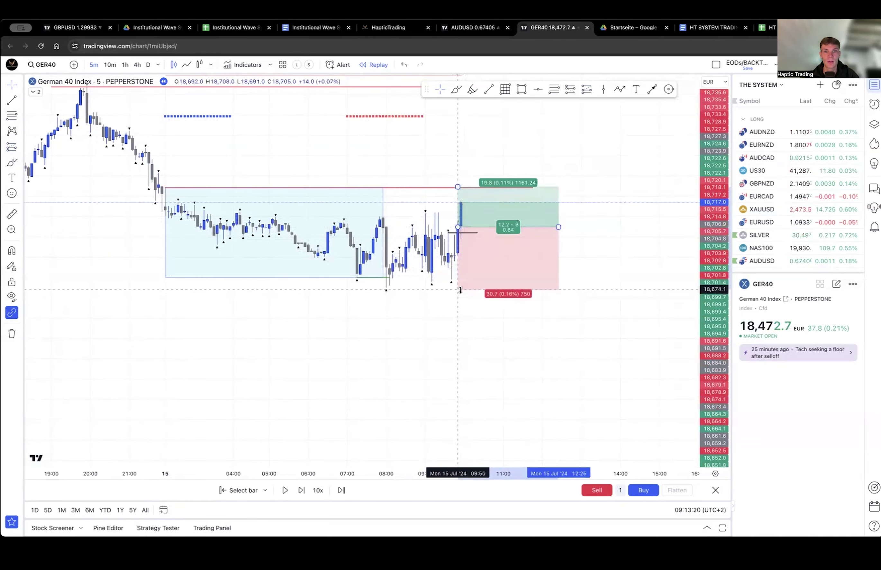
left_click_drag(381, 317, 384, 394)
left_click_drag(460, 263, 464, 167)
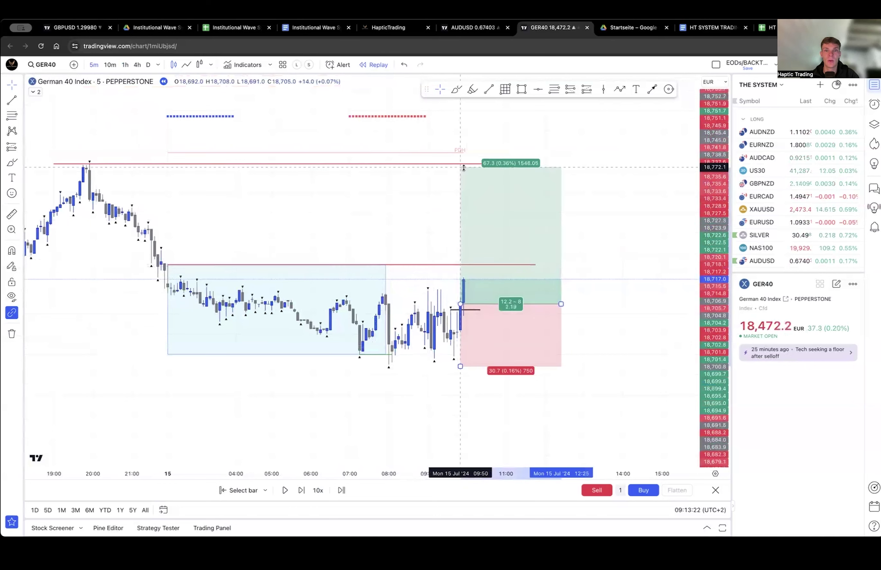
Draw a red horizontal trend line from the 12 July 17:10 high across to 15 July, past the long position's start.
left_click_drag(444, 203, 427, 171)
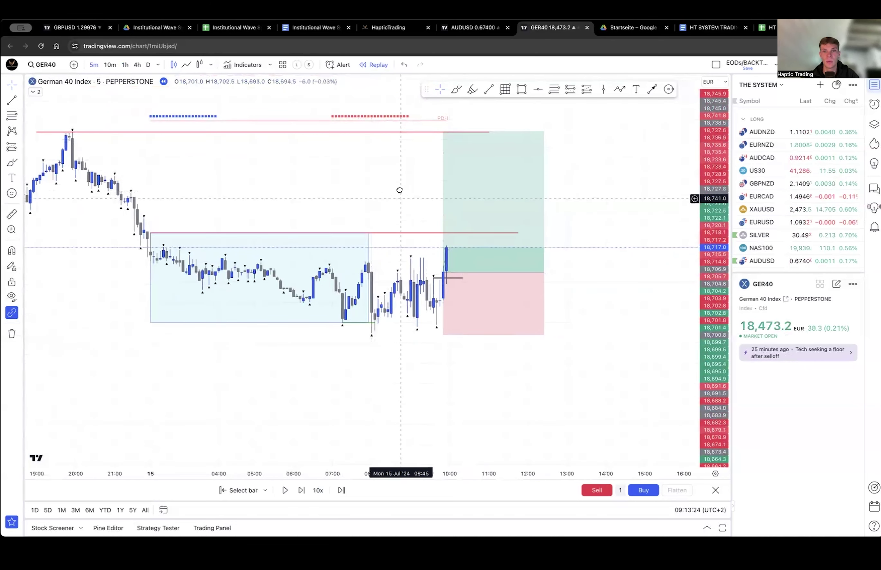
scroll(370, 174, "down", 5)
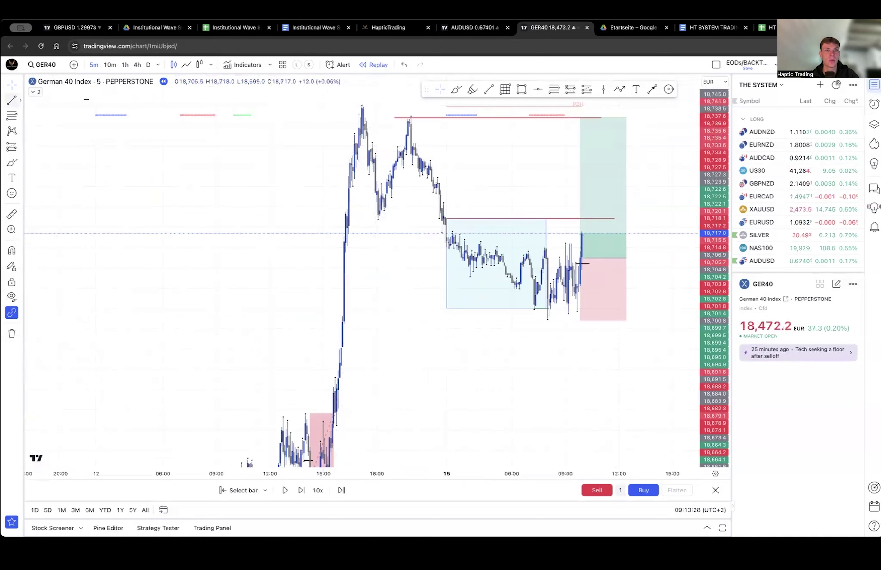
left_click(12, 100)
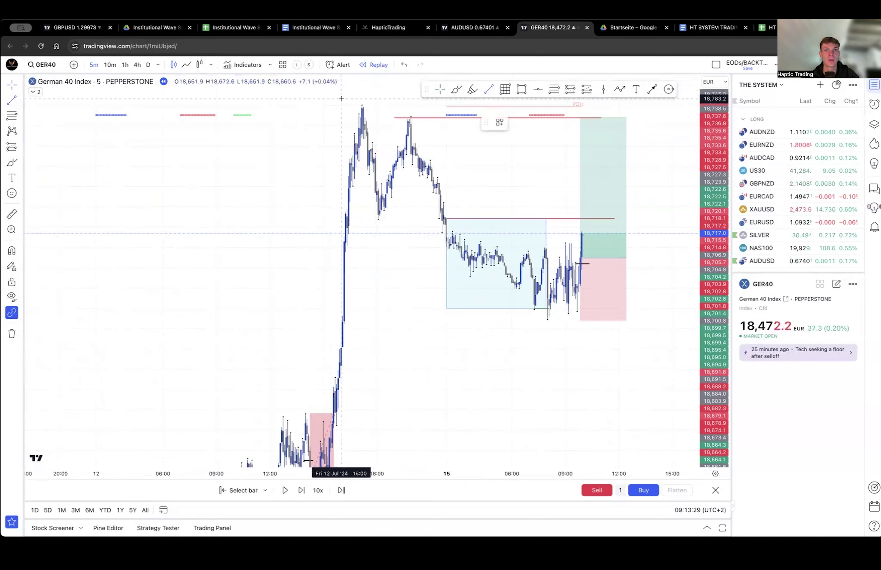
left_click(362, 97)
left_click(604, 108)
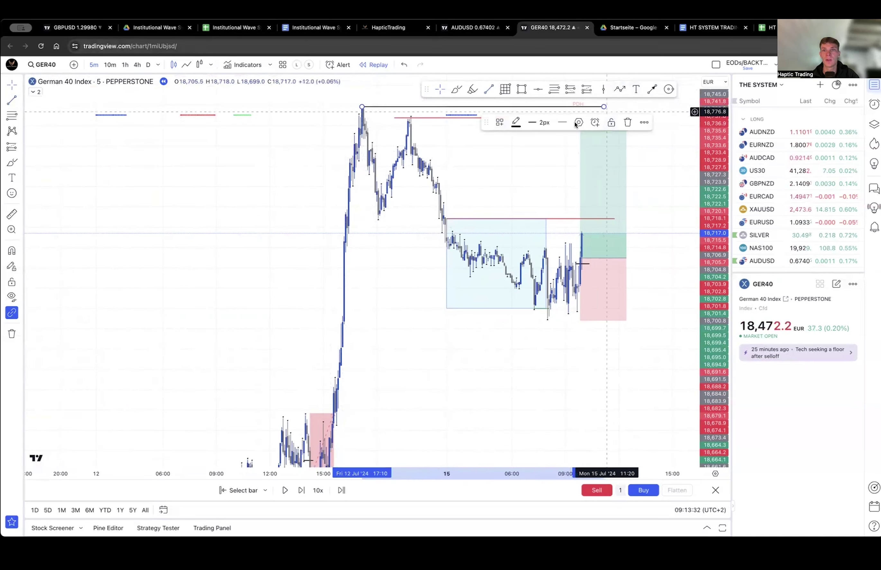
left_click(516, 123)
left_click(517, 194)
left_click_drag(553, 166, 521, 210)
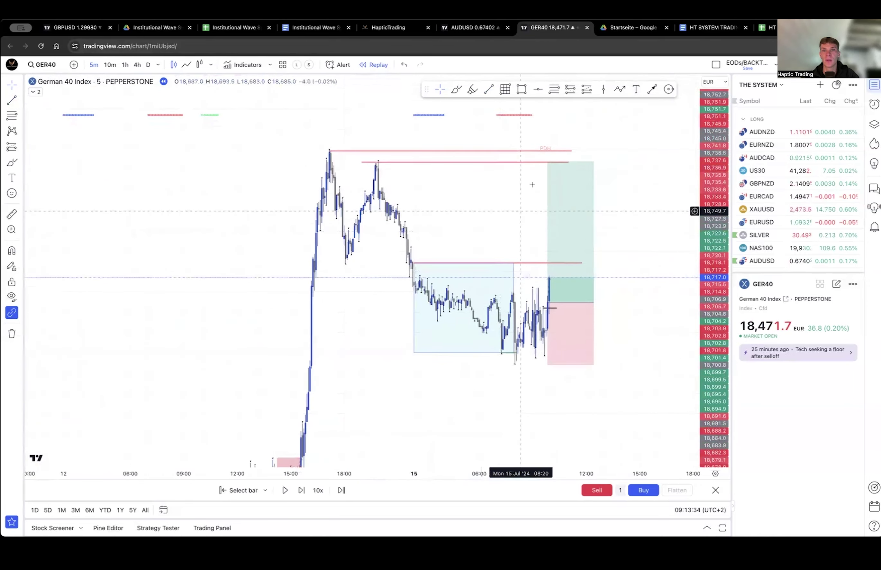
Raise the long position's target to 75.6 points, at the 12 July high line, and advance the replay to 10:20.
left_click_drag(548, 162, 546, 149)
scroll(536, 171, "right", 5)
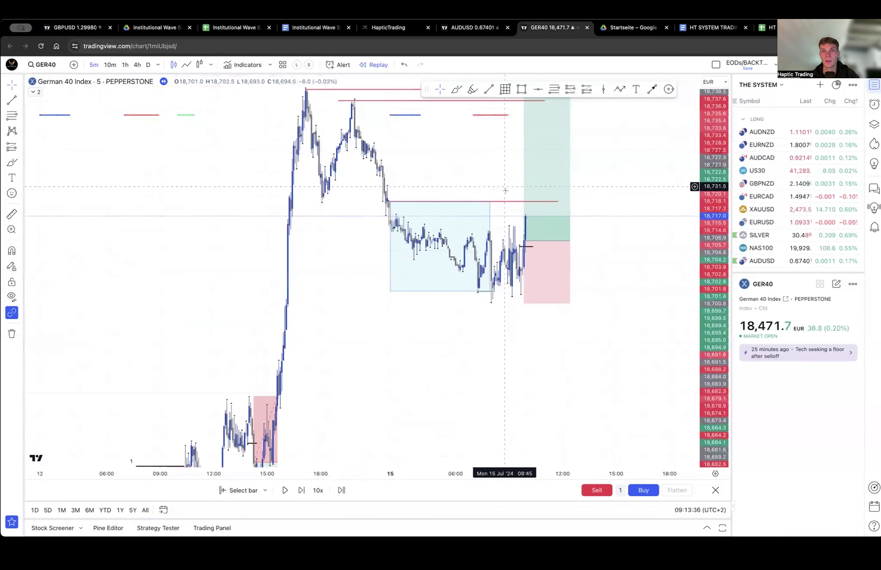
key("shift+Right")
key("shift+Right")
key("shift+Right")
key("shift+Right")
key("shift+Right")
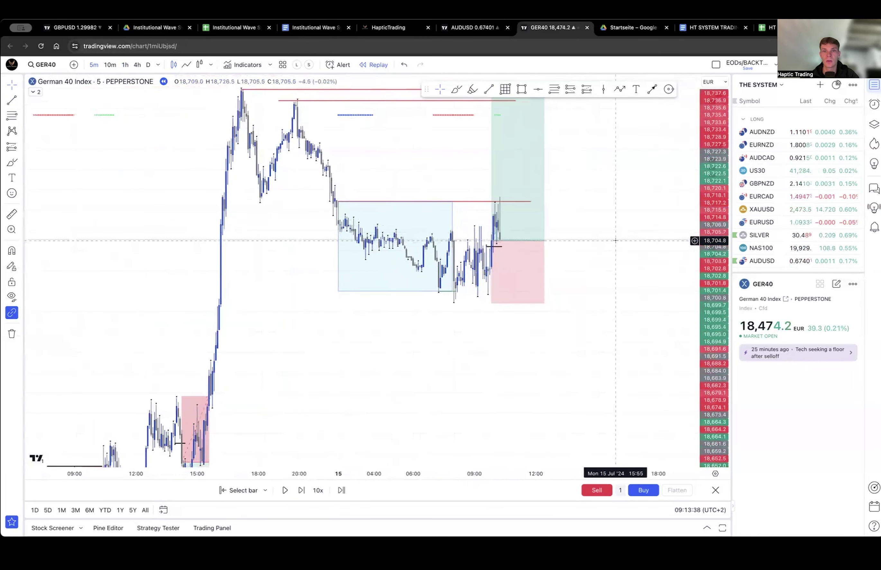
Shorten the red line at the Asia range high so it ends at the 10:20 candle.
left_click(534, 207)
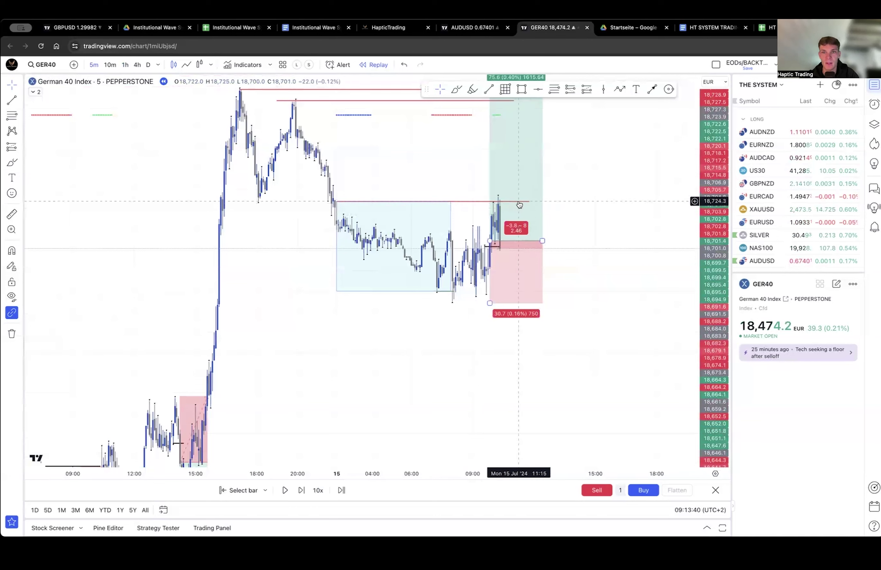
key("Left")
key("Left")
left_click_drag(526, 204, 527, 203)
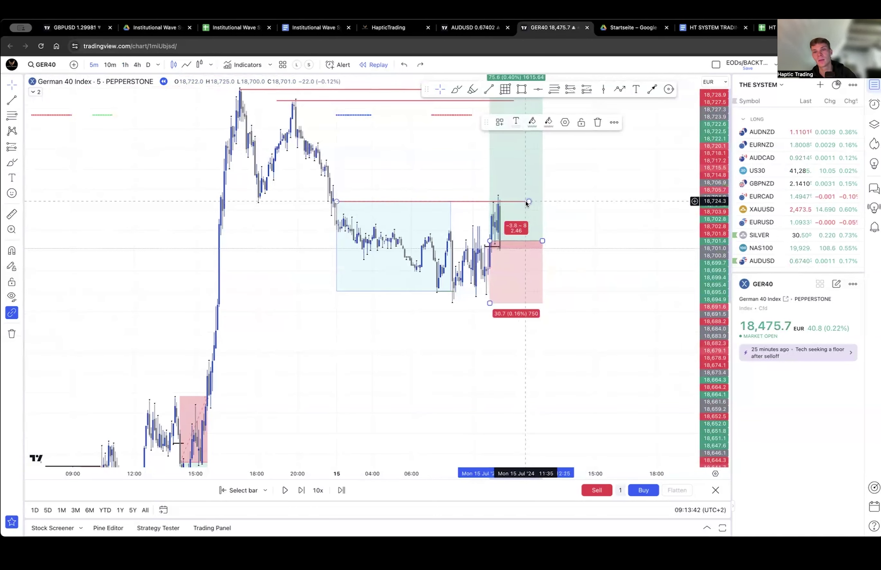
left_click(527, 202)
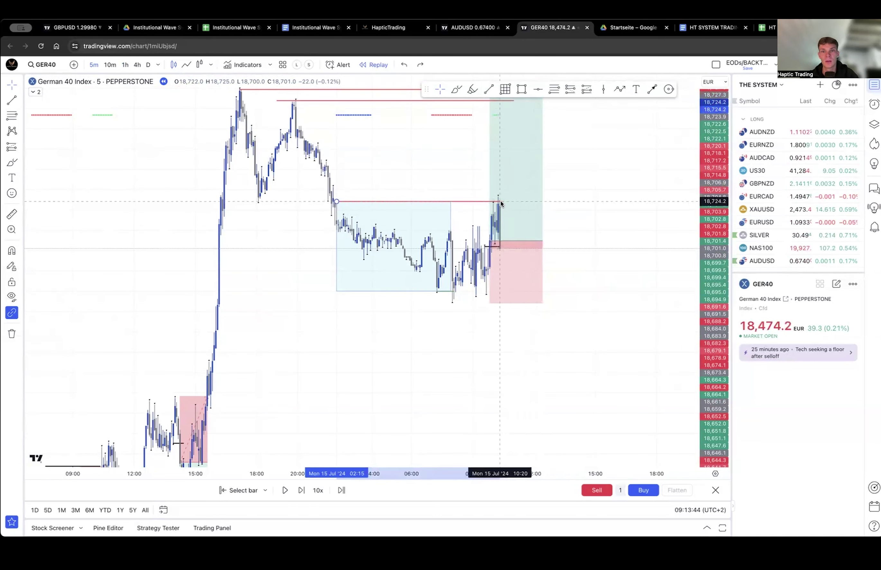
left_click(591, 201)
Advance the 5-minute replay candle by candle to about 10:50 on 15 July.
key("shift+Right")
key("shift+Right")
key("shift+Right")
key("shift+Right")
key("shift+Right")
key("shift+Right")
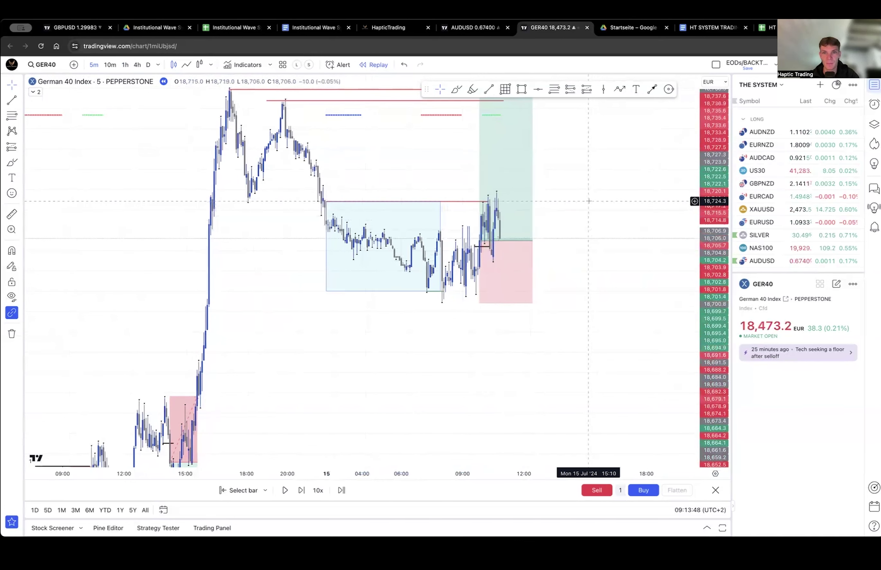
key("shift+Right")
Draw a black horizontal trend line at the 10:30 fractal low of 18,695.0, extending to 11:50.
left_click_drag(592, 196, 591, 188)
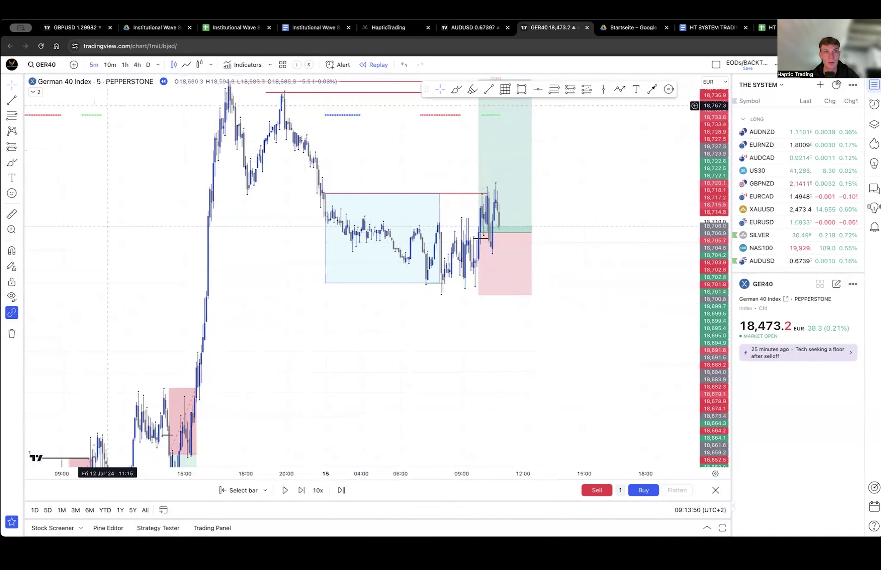
left_click(12, 101)
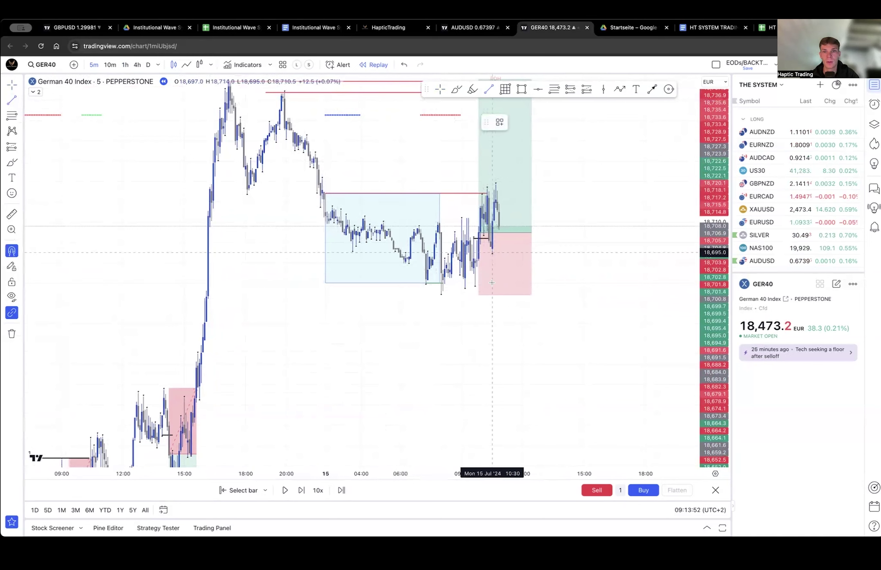
left_click(492, 252)
left_click(516, 122)
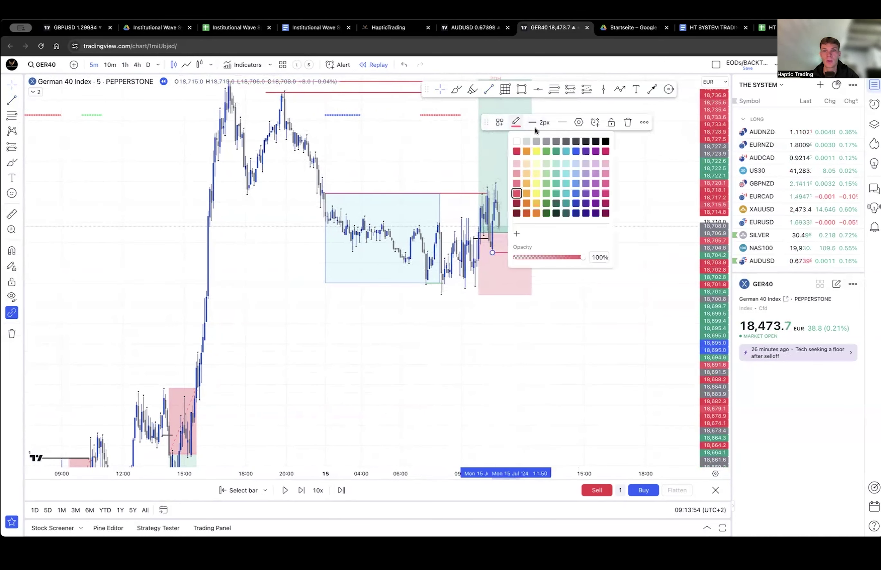
left_click(606, 143)
left_click(608, 219)
Advance the 5-minute replay candle by candle to about 12:20 on 15 July.
scroll(581, 230, "up", 1)
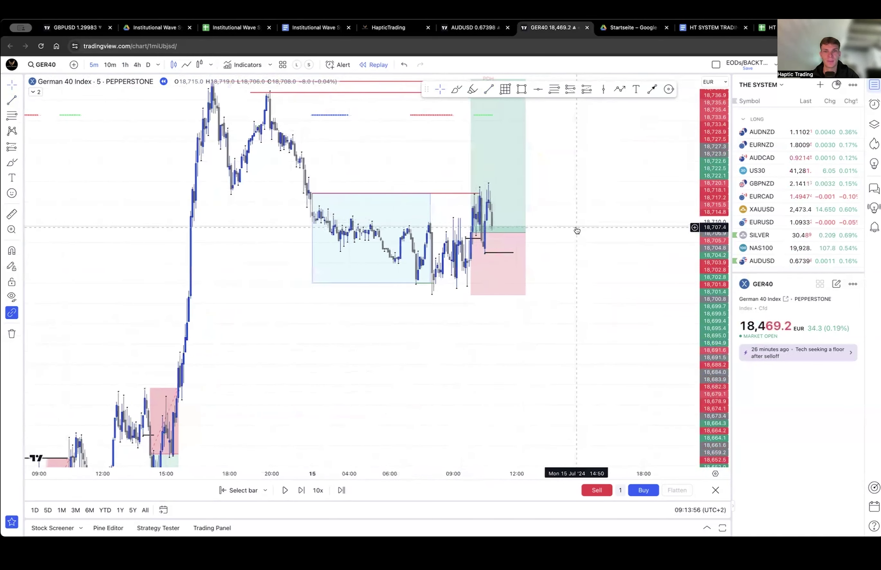
left_click_drag(576, 234, 589, 264)
key("shift+Right")
key("shift+Right")
key("shift+Right")
key("shift+Right")
key("shift+Right")
key("shift+Right")
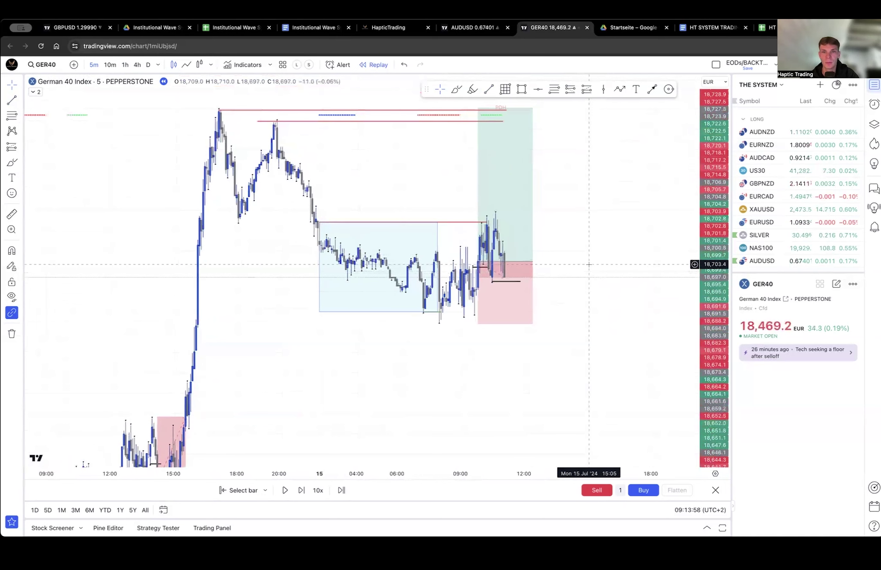
key("shift+Right")
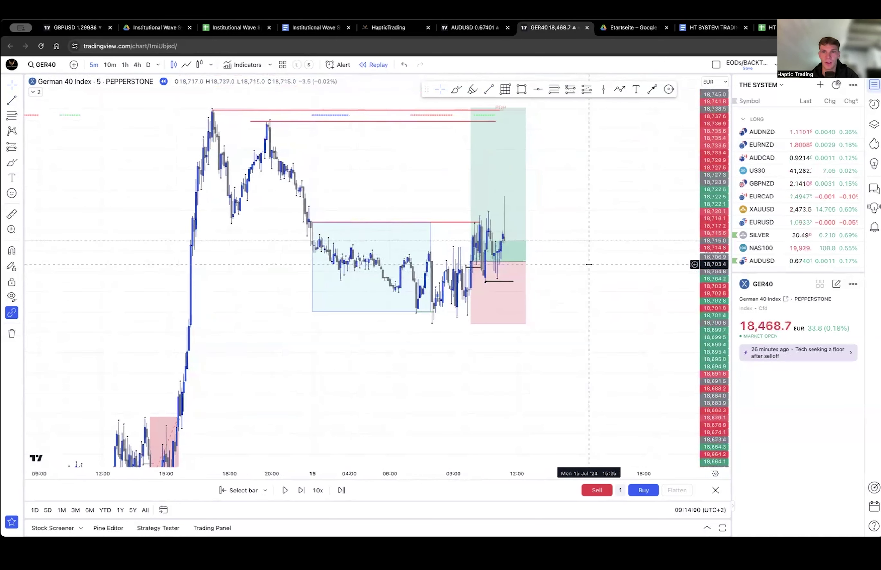
key("shift+Right")
key("shift+Right")
key("shift+Right")
key("shift+Right")
key("shift+Right")
key("shift+Right")
key("shift+Right")
key("shift+Right")
key("shift+Right")
key("shift+Right")
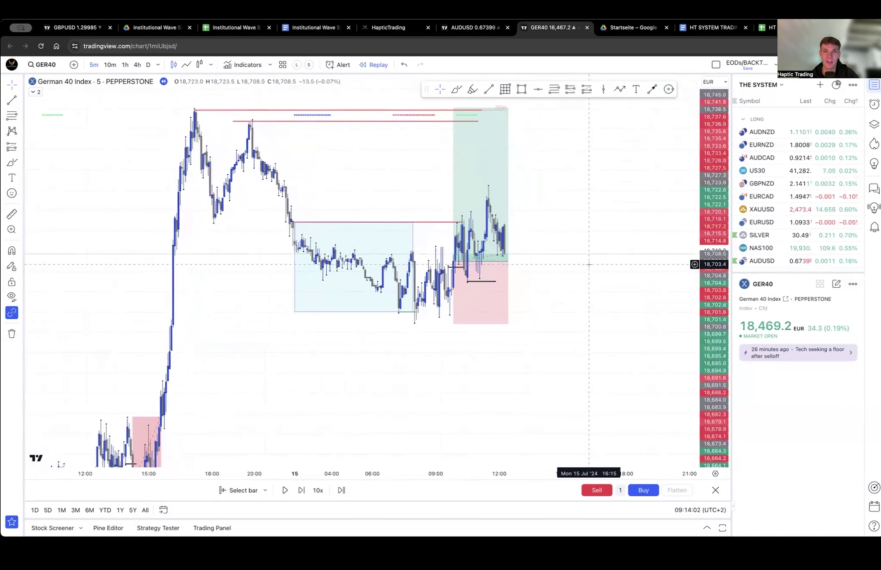
key("shift+Right")
Draw a black horizontal line at 18,715.5 from about 11:45 to 12:20 and delete the line at the 10:30 low.
left_click(493, 247)
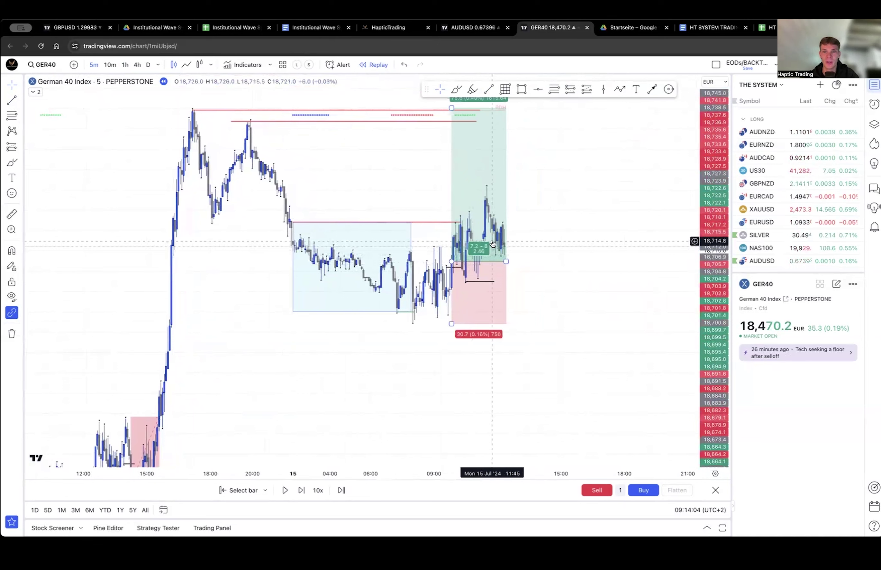
key("Escape")
key("alt+t")
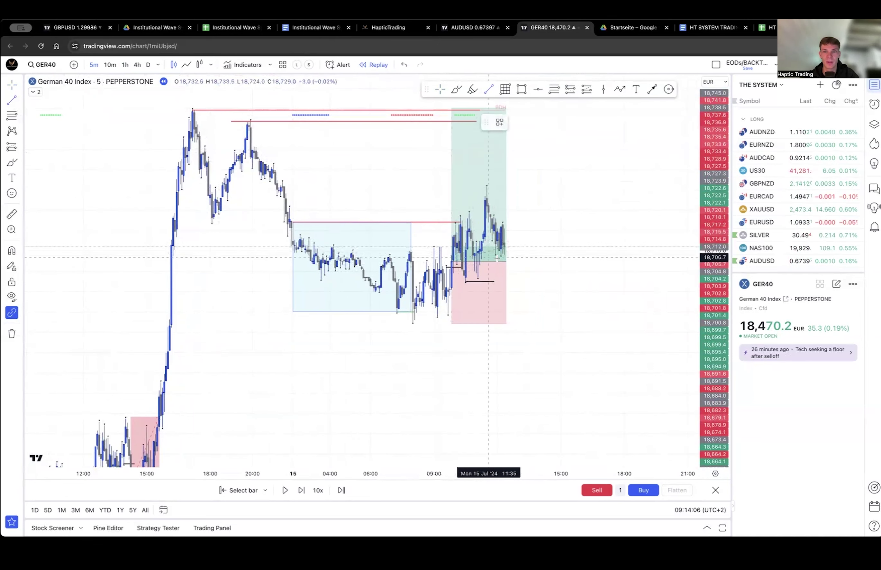
left_click(492, 254, "super")
left_click(505, 237, "shift")
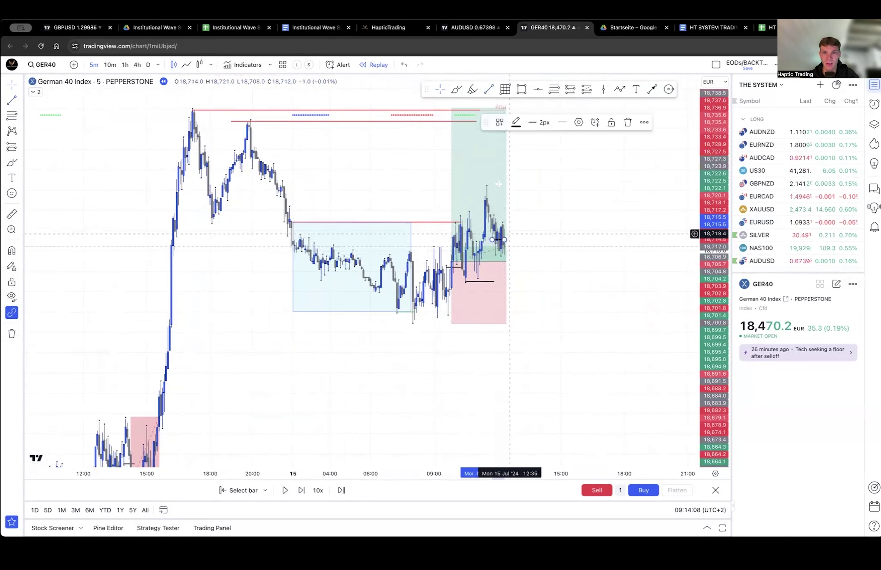
left_click(590, 208)
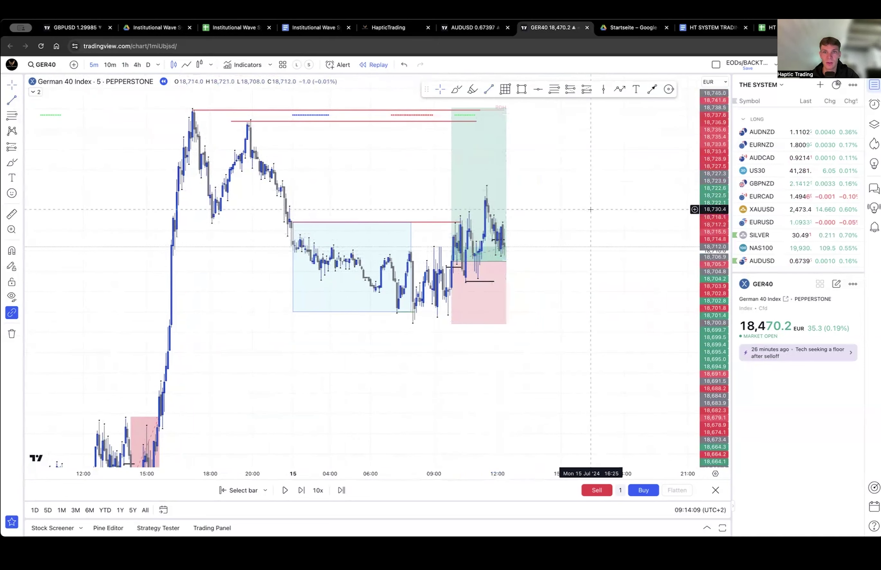
left_click(487, 285)
left_click(393, 255)
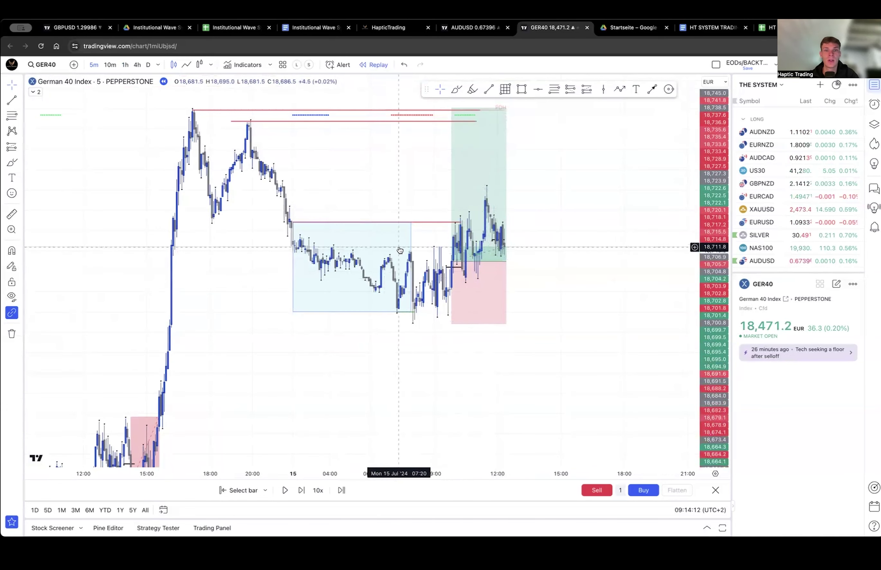
Place a short position at 11:50 near 18,714, with its stop 27.6 points above entry and its target 40.8 points below, at the 1-hour low.
left_click(21, 149)
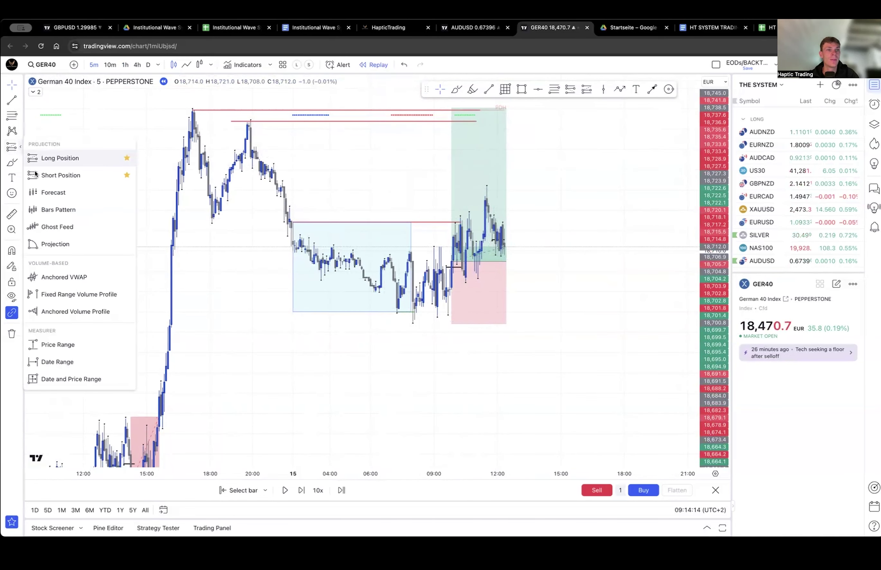
left_click(56, 155)
left_click(497, 243)
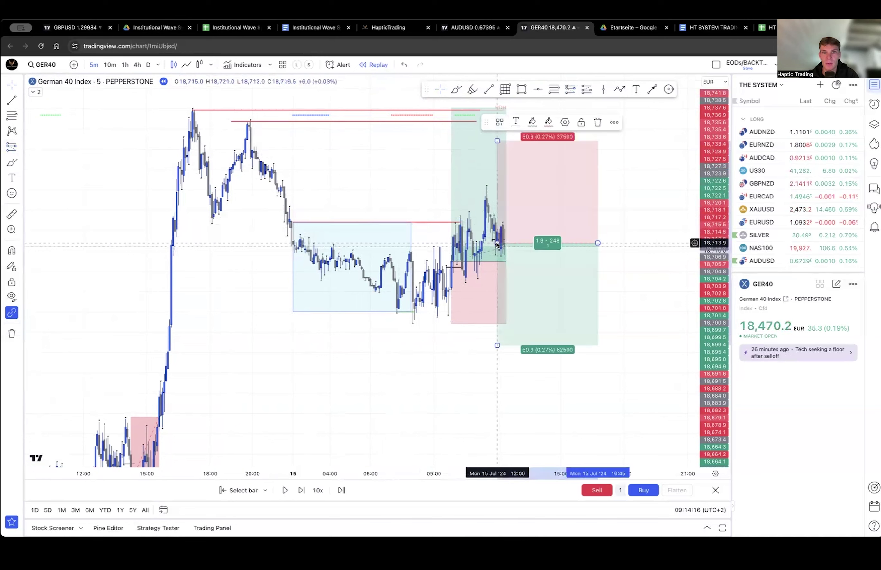
left_click_drag(497, 243, 494, 243)
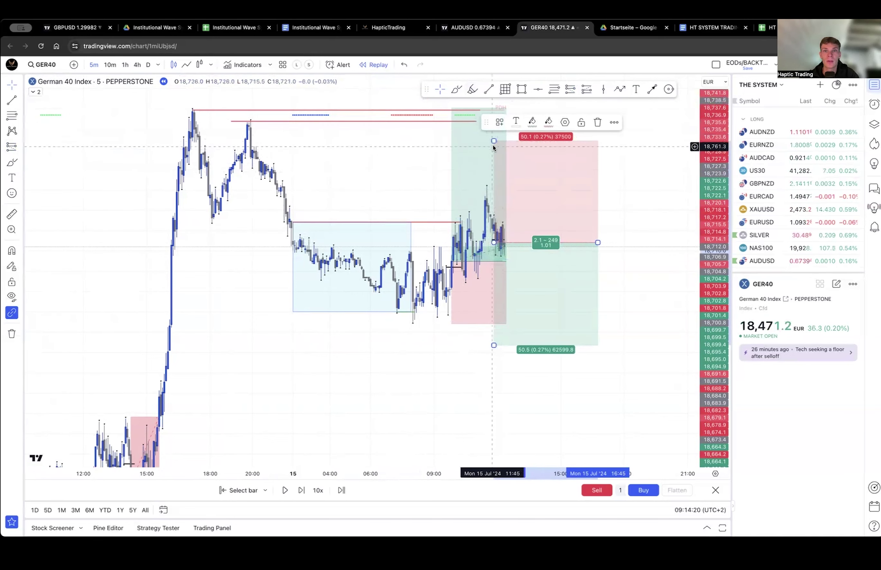
left_click_drag(494, 141, 496, 187)
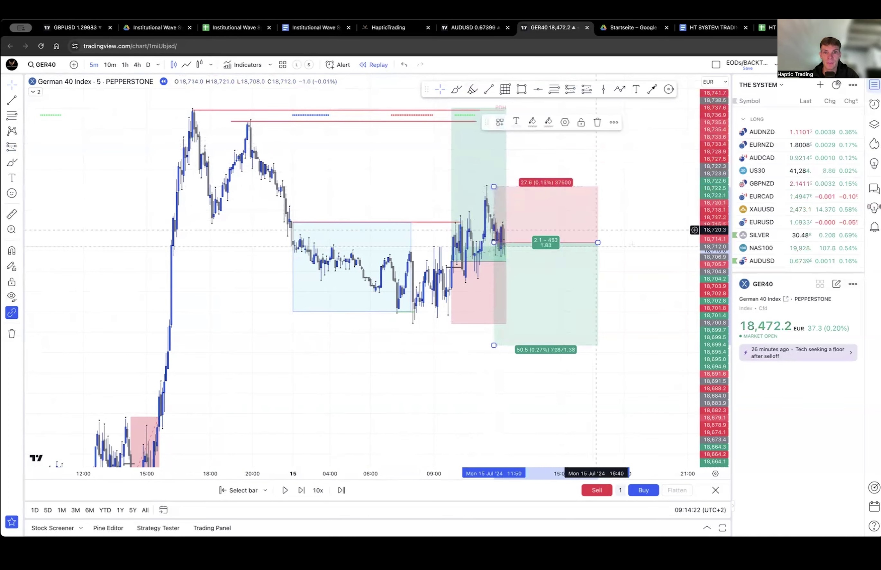
left_click_drag(629, 255, 627, 239)
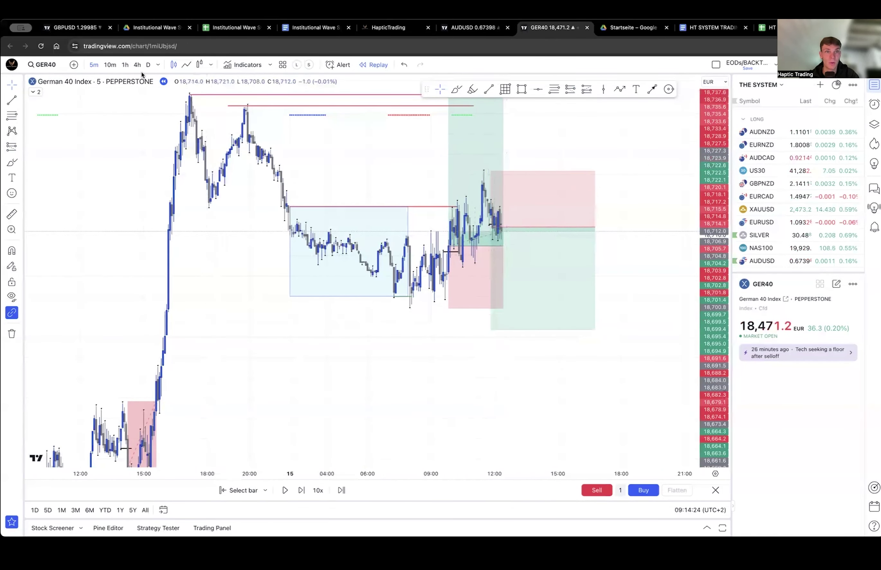
left_click(123, 67)
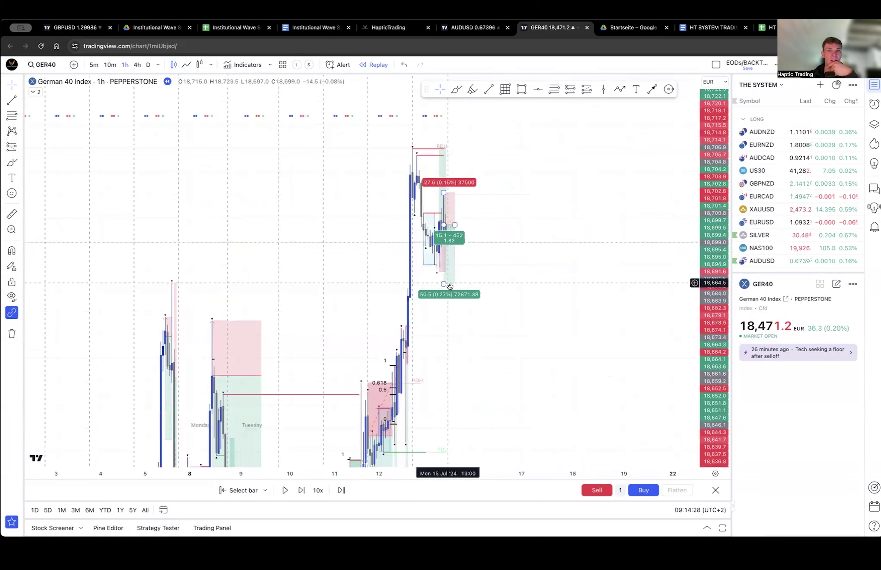
left_click_drag(443, 284, 444, 272)
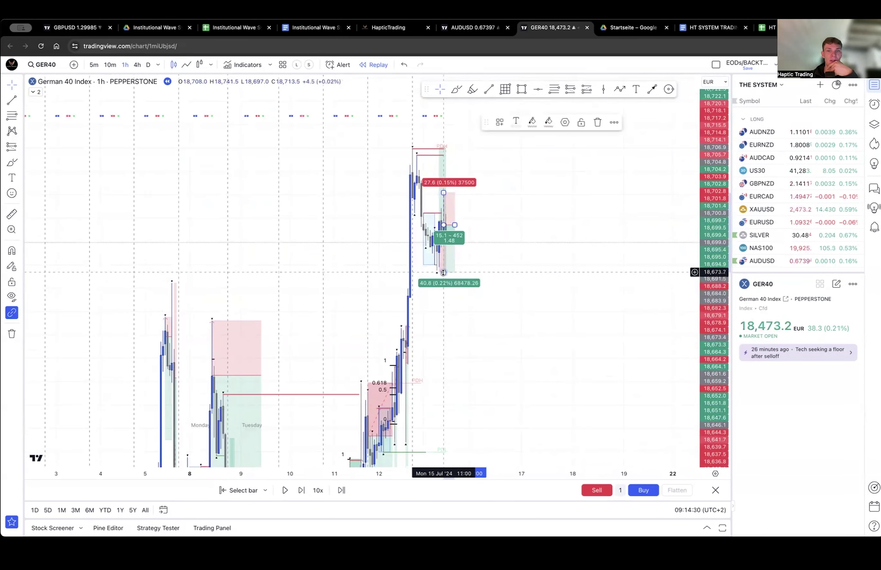
left_click(94, 65)
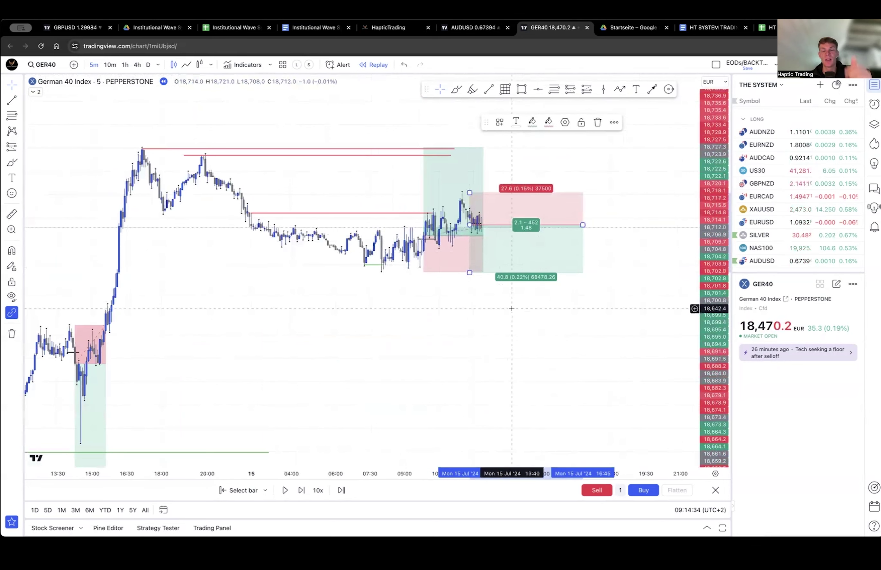
Draw a green horizontal line at the 08:00 low of 18,675.0, extending to 17:05, and align the short position's target with it.
left_click_drag(718, 346, 716, 252)
left_click_drag(564, 326, 554, 327)
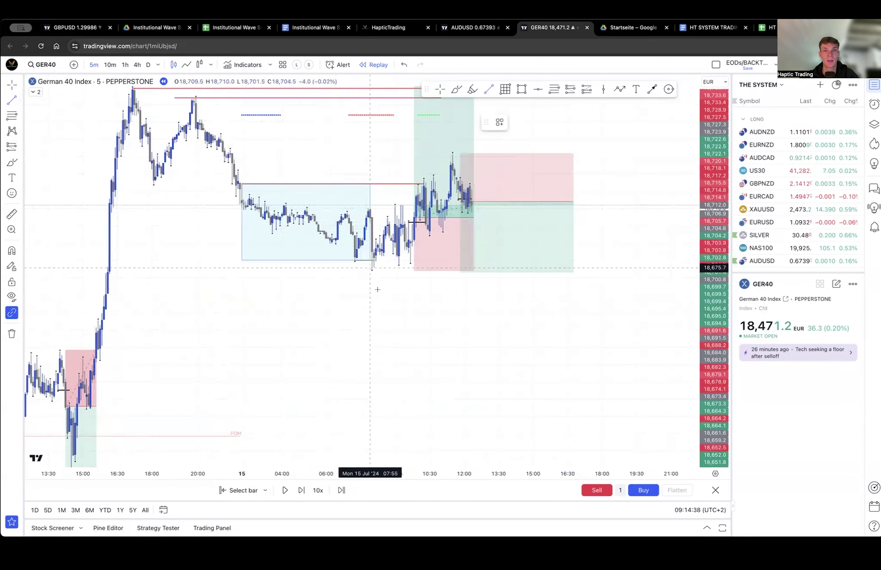
key("super")
left_click(372, 293)
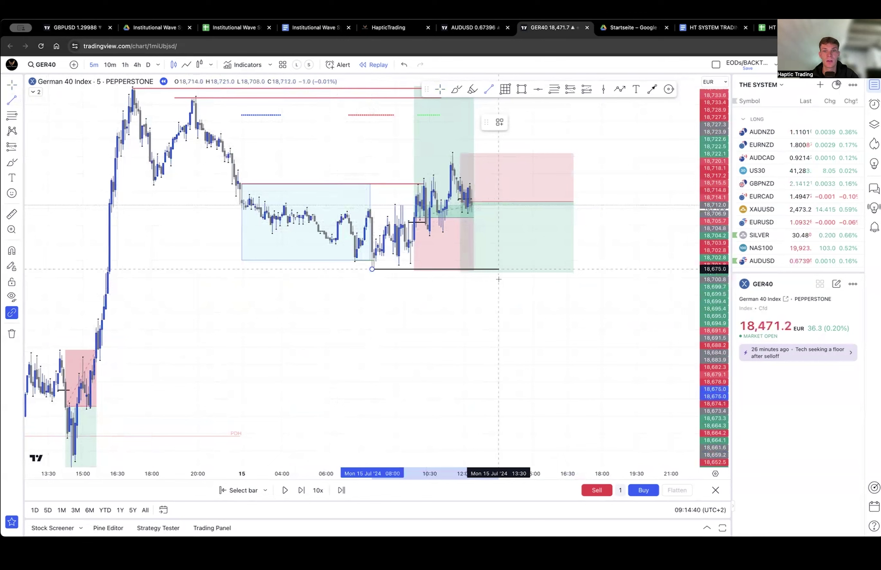
left_click(580, 280)
left_click(517, 123)
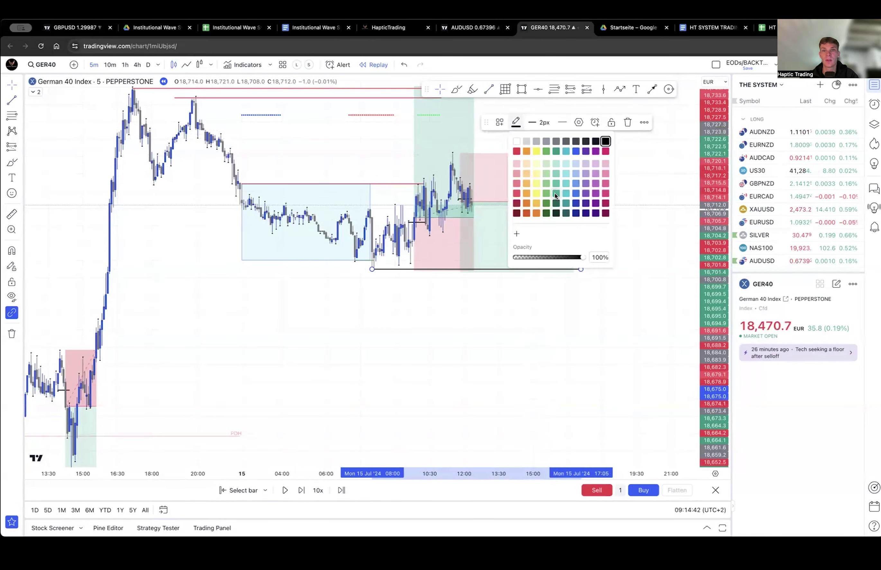
left_click(544, 195)
left_click(543, 261)
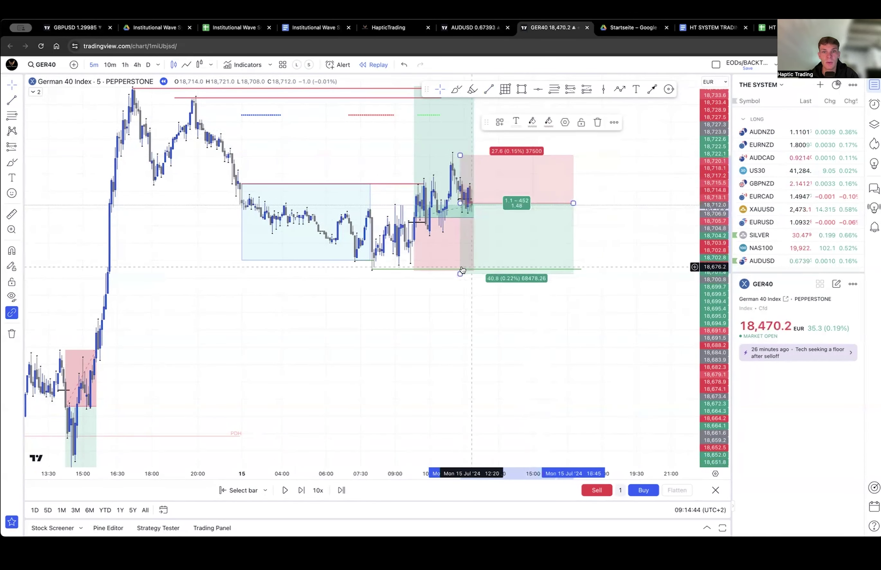
left_click_drag(464, 271, 461, 270)
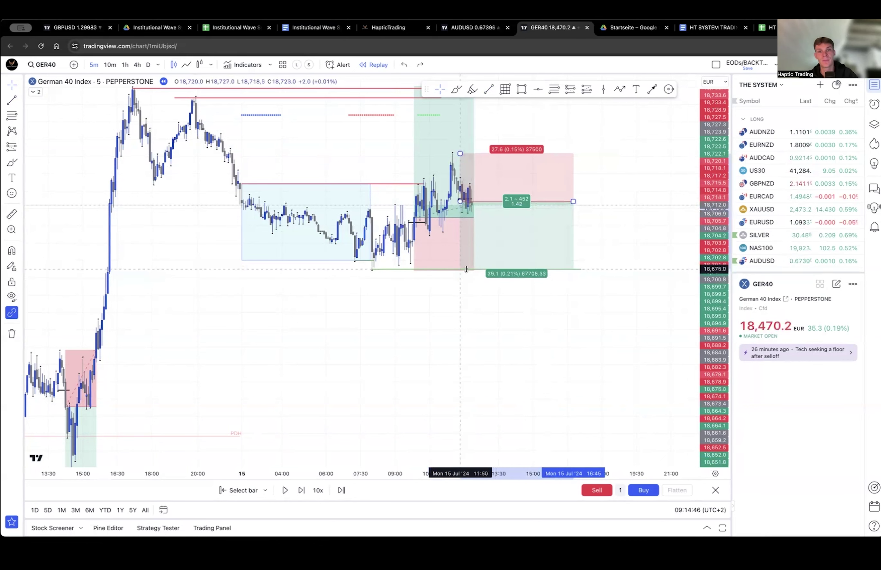
left_click(492, 310)
Advance the 5-minute replay candle by candle to about 13:15 on 15 July.
left_click(551, 322)
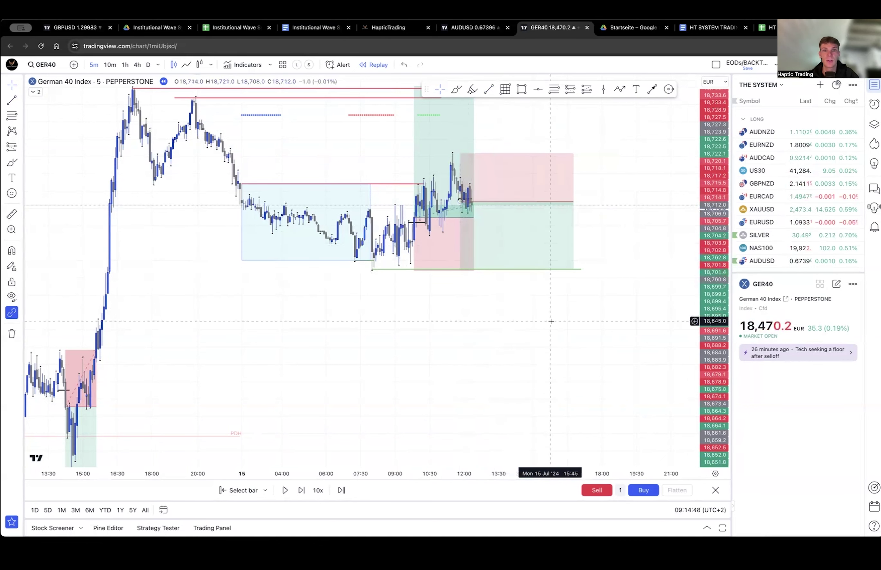
key("shift+Right")
key("shift+Right")
key("shift+Right")
key("shift+Right")
key("shift+Right")
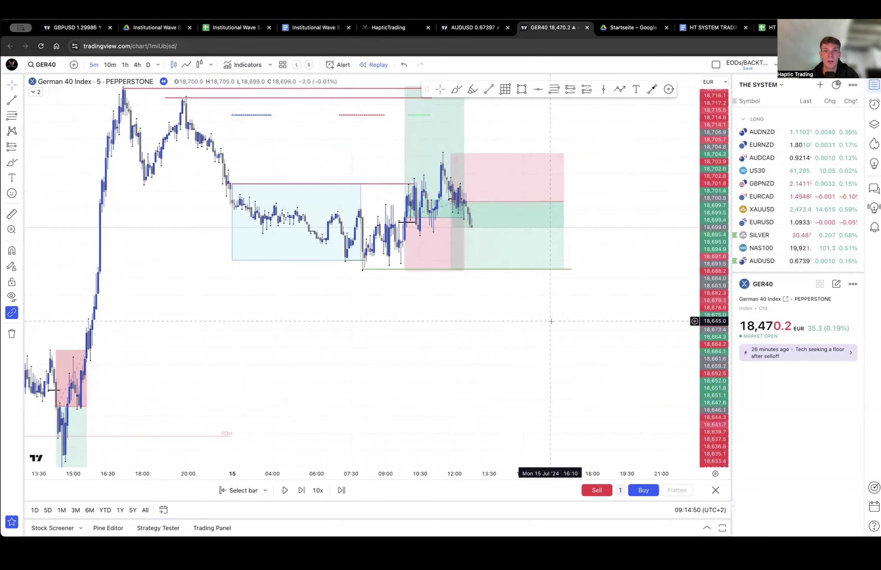
key("shift+Right")
key("shift+Right")
key("shift+Right")
key("shift+Right")
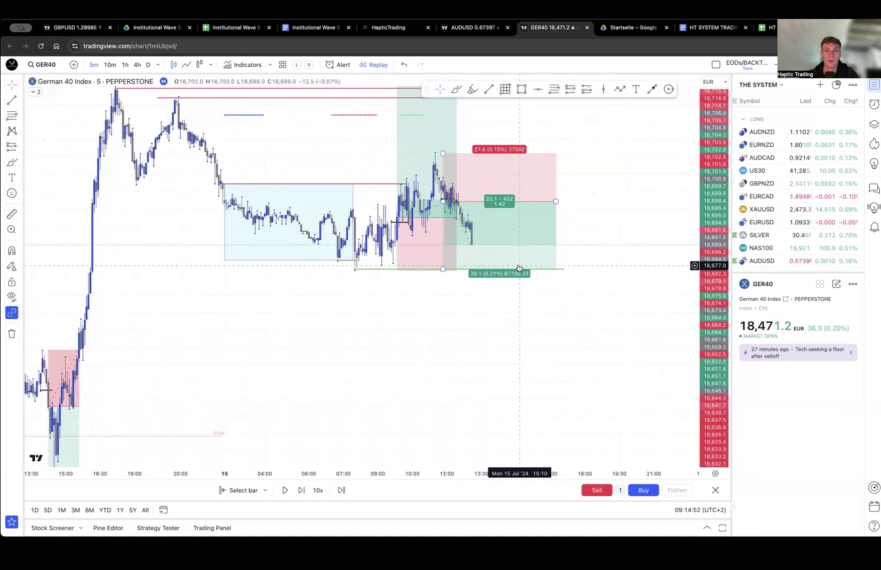
left_click(428, 169)
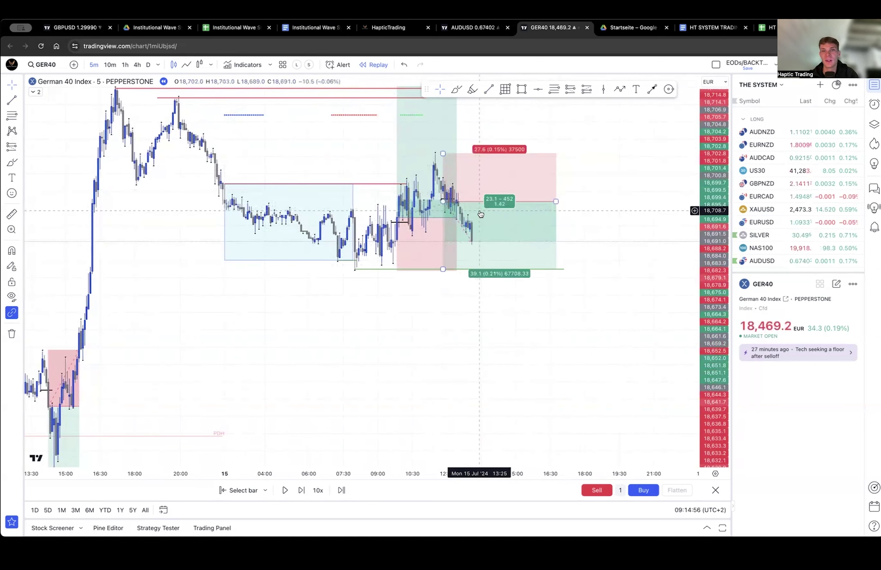
left_click(527, 211)
key("shift+Right")
key("shift+Right")
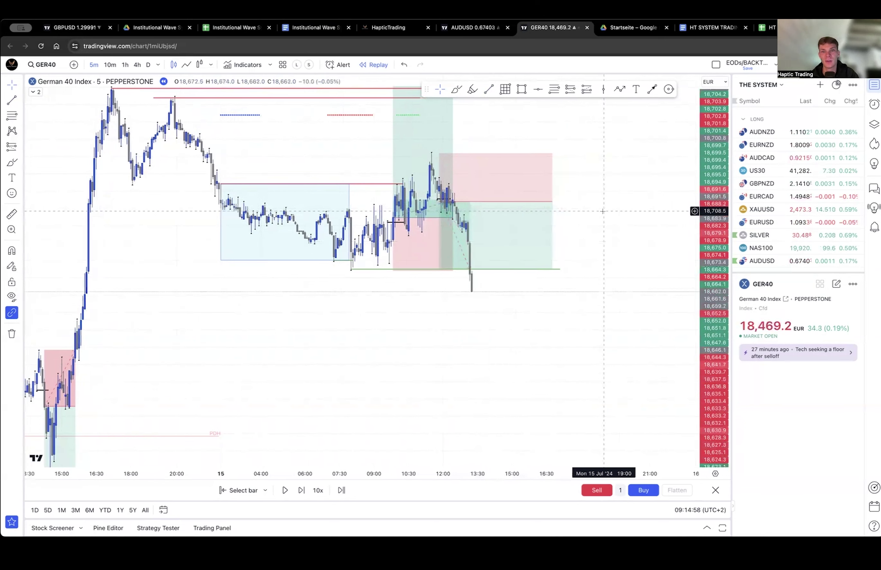
Adjust the ends of the short and long positions to the drop through the 18,675.0 line at about 13:10.
left_click(549, 206)
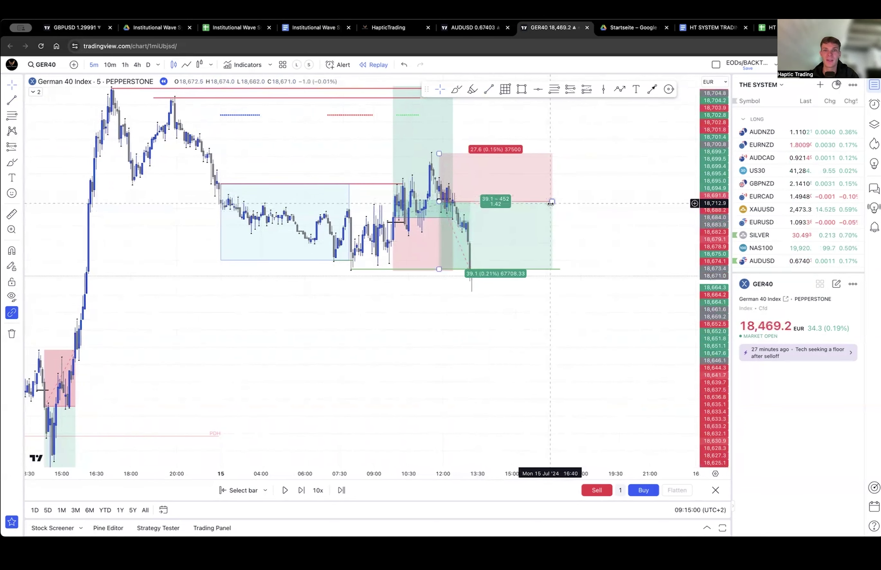
left_click_drag(551, 204, 571, 243)
left_click(430, 207)
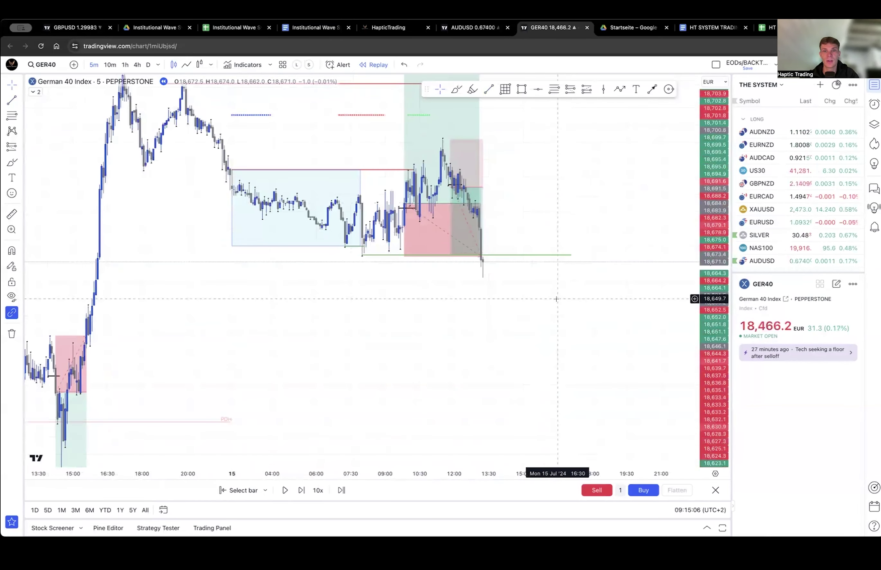
On the 1-hour chart, draw a green horizontal line at the 12 July 14:00 low of 18,528.0, extending into 16 July.
left_click_drag(557, 299, 566, 146)
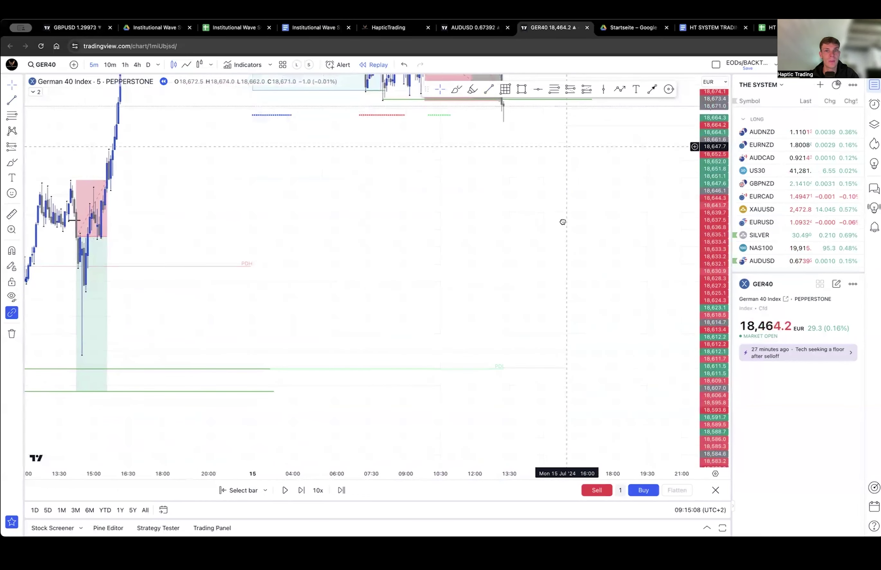
left_click_drag(563, 221, 559, 296)
left_click(124, 66)
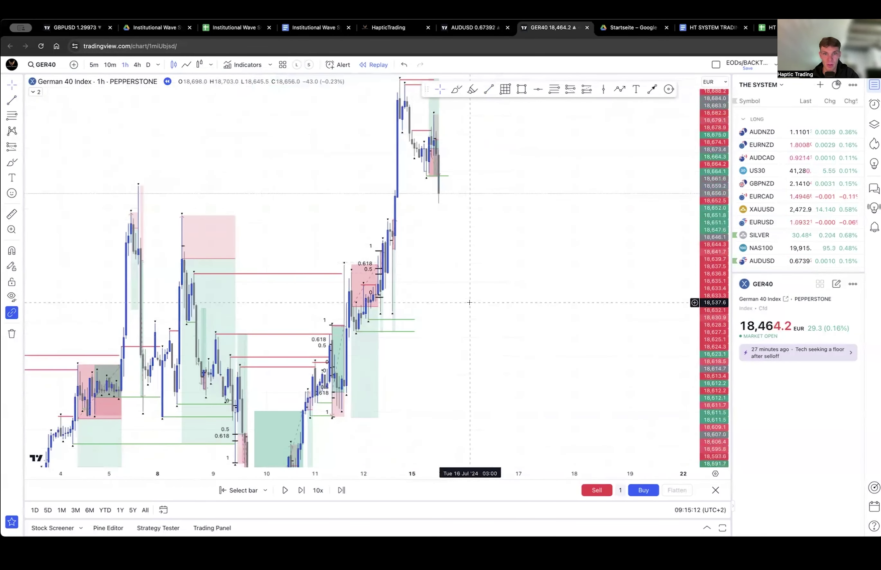
left_click(13, 101)
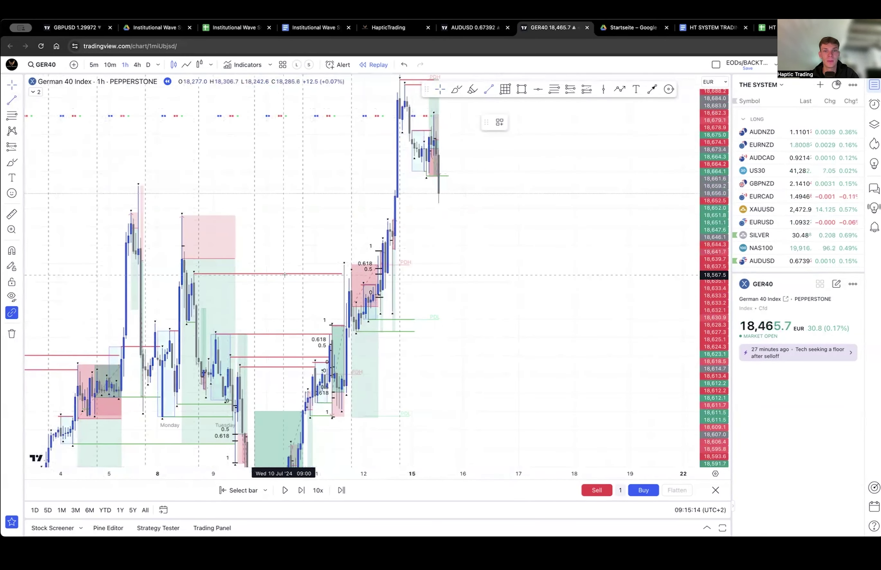
left_click(392, 320)
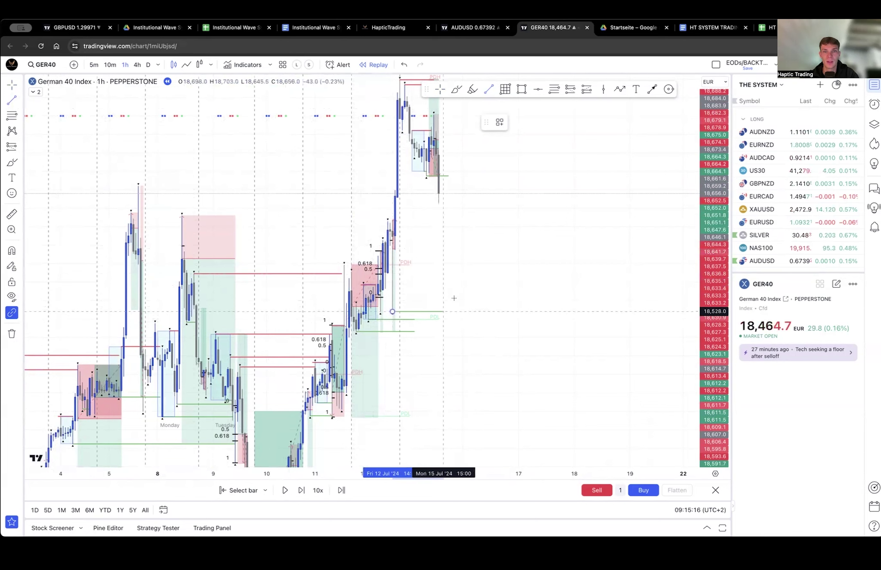
left_click(477, 298)
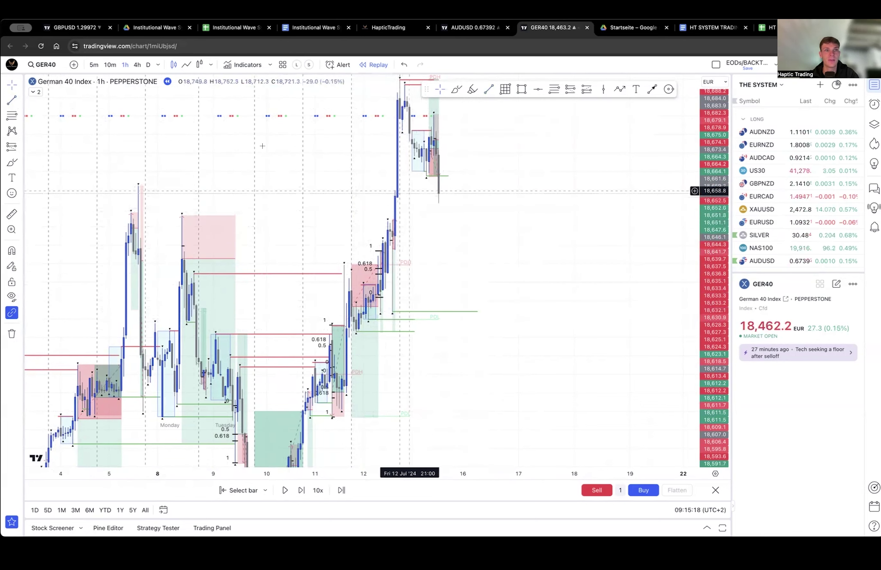
Return to the 5-minute chart, advance the replay to about 13:50, and shorten the green 18,675.0 line to end where price broke it.
left_click(95, 65)
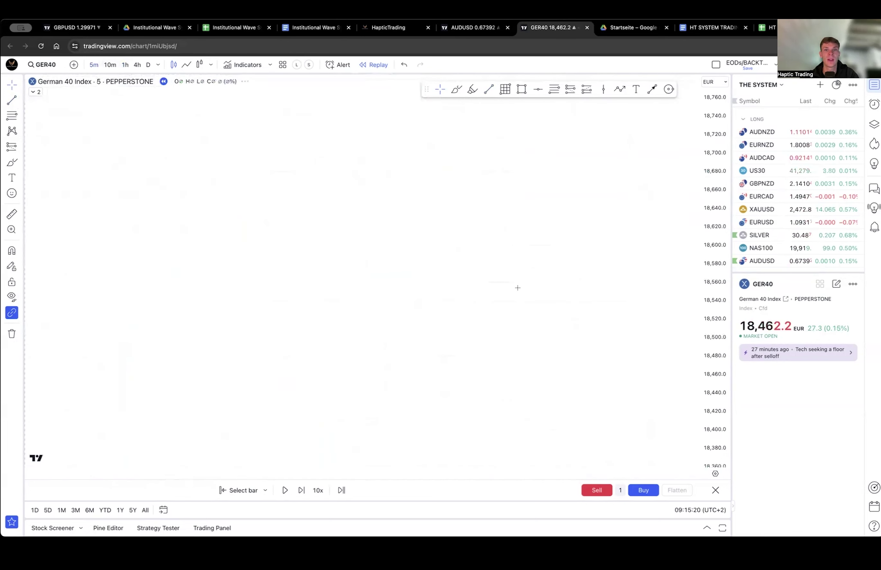
left_click_drag(504, 246, 602, 327)
left_click_drag(715, 339, 628, 137)
left_click_drag(602, 297, 549, 339)
key("shift+Right")
key("shift+Right")
key("shift+Right")
key("shift+Right")
key("shift+Right")
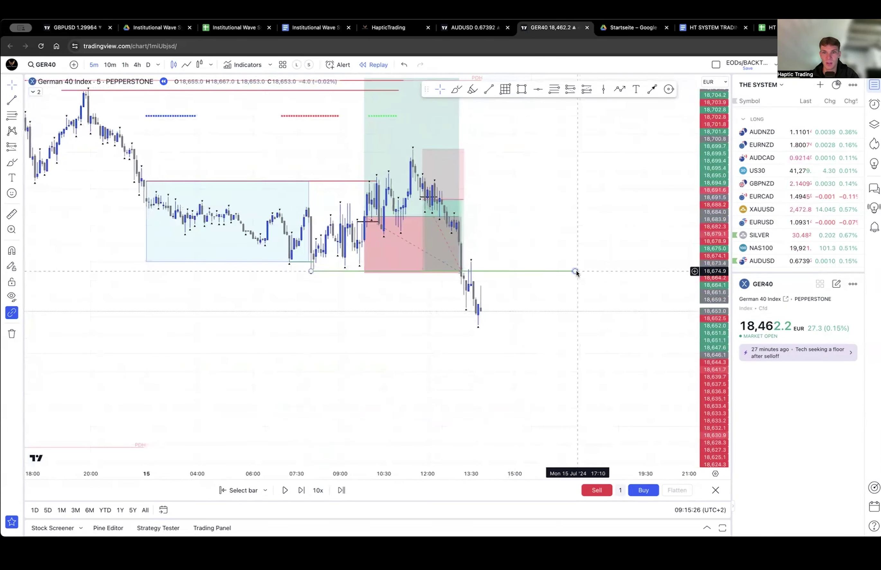
left_click_drag(577, 273, 476, 277)
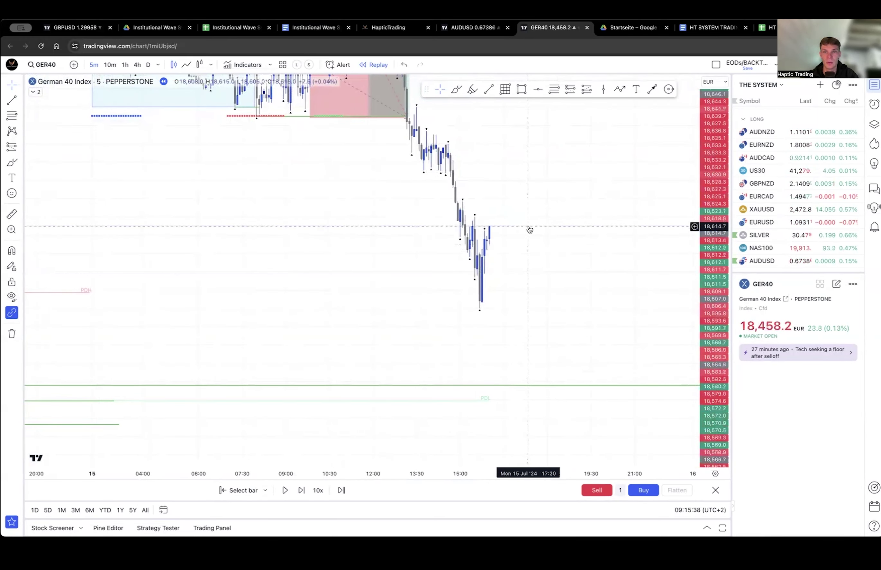
Draw a short black horizontal trend line at 18,612.5 from about 15:50 to 16:20 on 15 July.
left_click(484, 231)
left_click(499, 231)
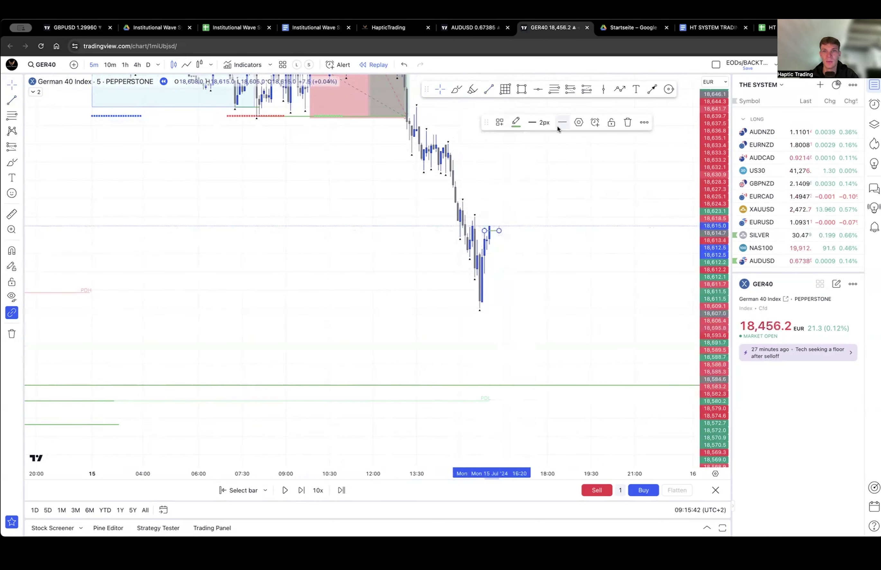
left_click(518, 125)
left_click(606, 142)
left_click(591, 200)
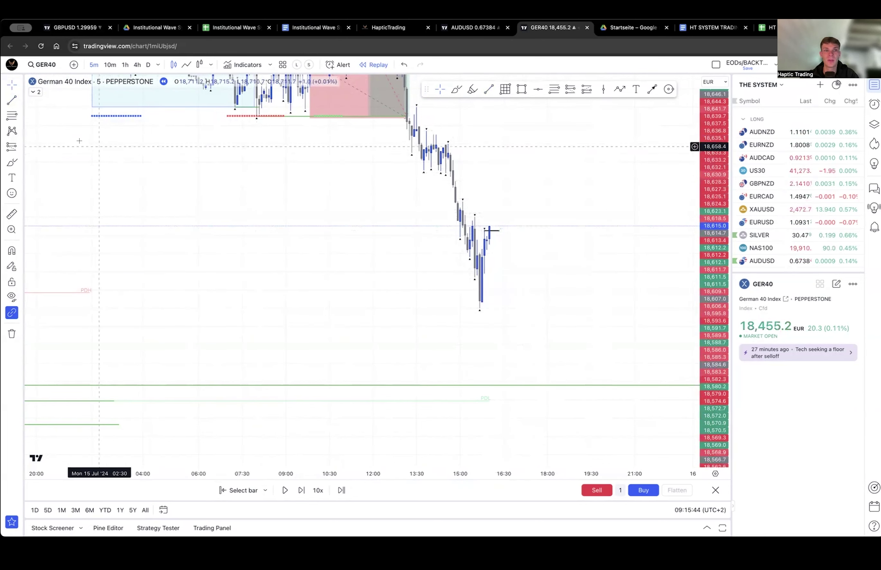
Place a long position at 16:00 on 15 July at about 18,615, with a 45.8-point stop at the low and a 130.9-point target.
left_click(21, 149)
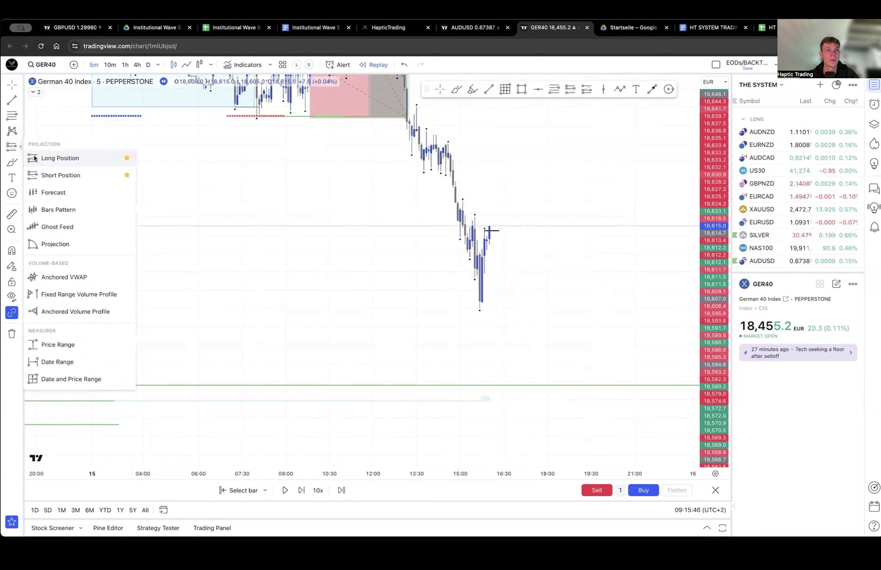
left_click(59, 157)
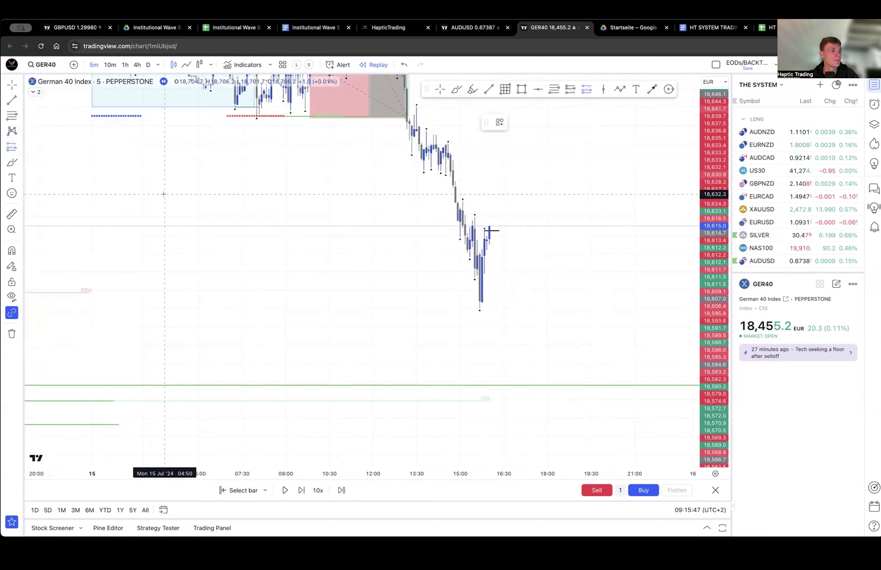
left_click(490, 227)
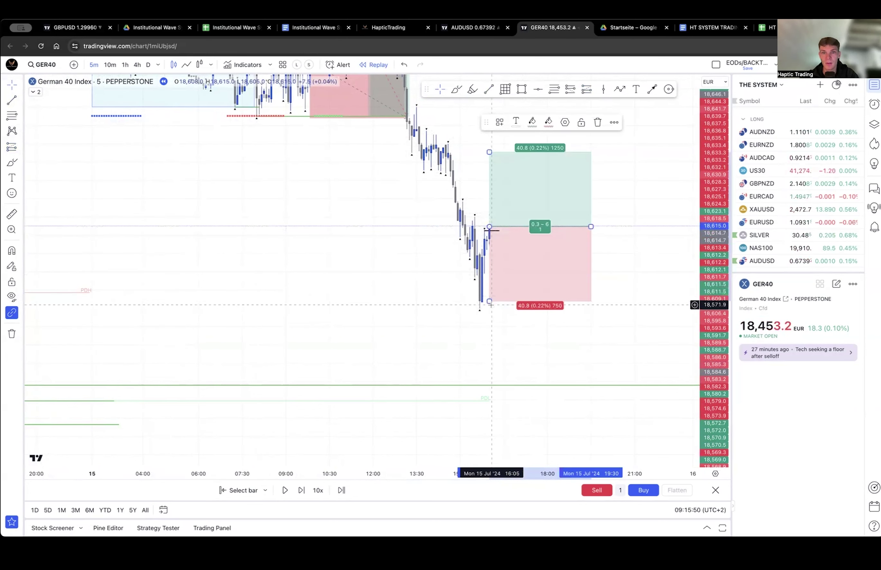
left_click_drag(491, 304, 493, 313)
left_click_drag(463, 292, 453, 434)
left_click_drag(481, 298, 481, 131)
On the 1-hour chart, draw a red horizontal trend line from the 15 July 11:00 high to 06:00 on 16 July.
left_click(126, 64)
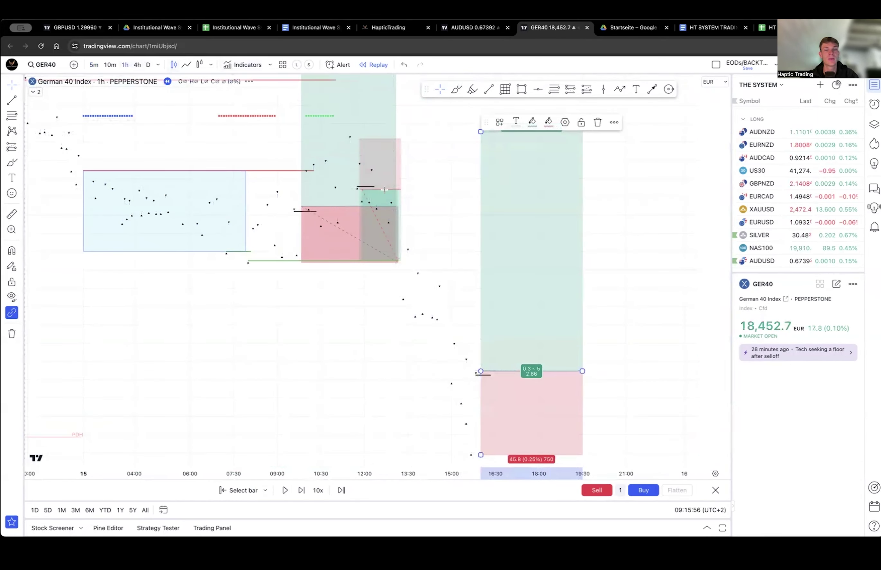
left_click_drag(698, 318, 698, 371)
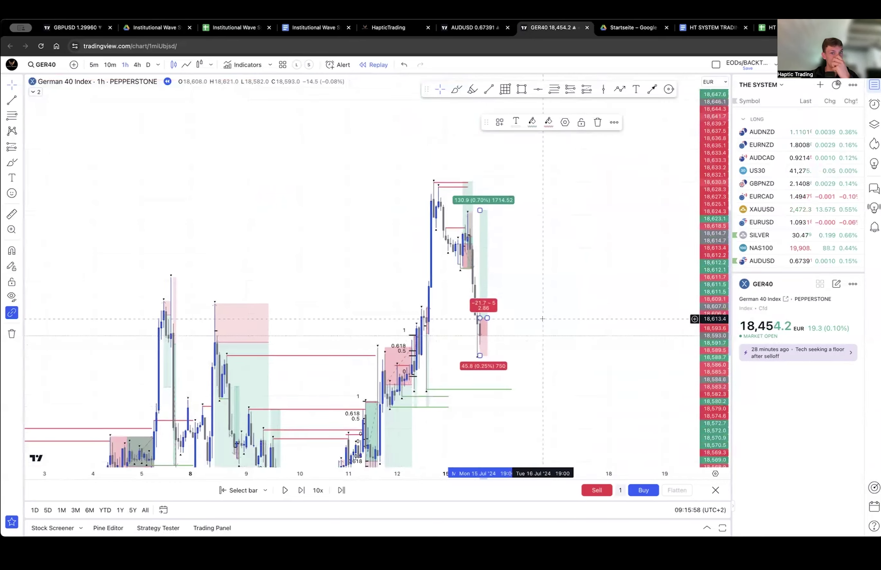
scroll(537, 297, "up", 3)
mouse_move(525, 256)
left_mouse_down()
mouse_move(532, 165)
mouse_move(542, 201)
left_mouse_up()
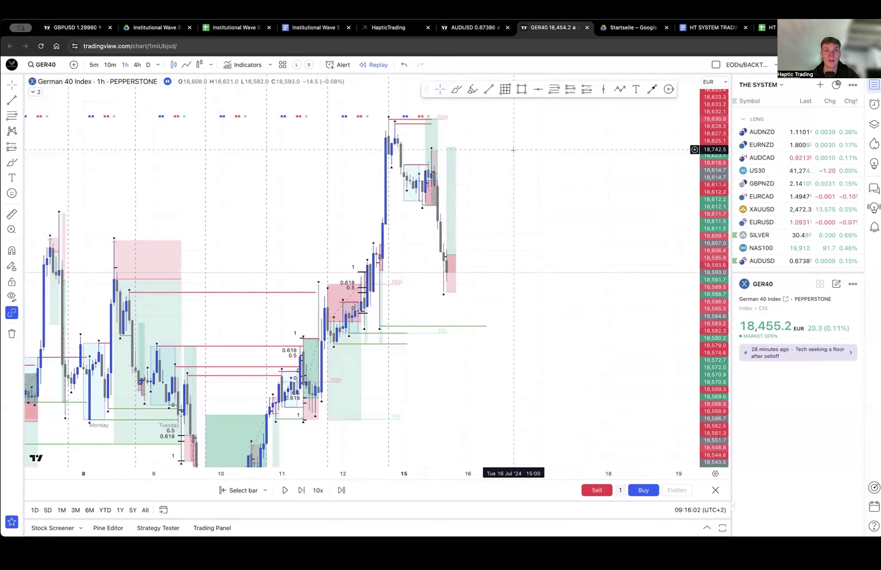
left_click_drag(514, 150, 516, 170)
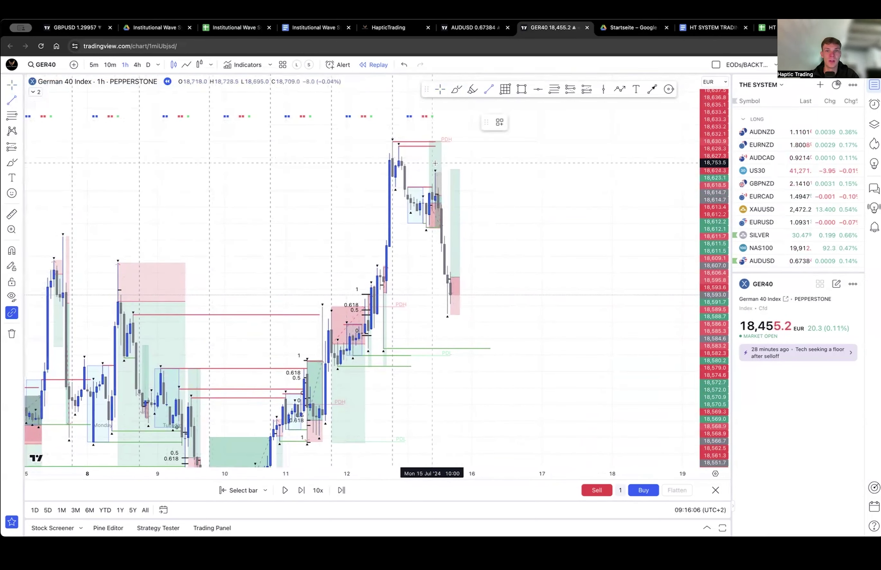
left_click(490, 177)
left_click(516, 123)
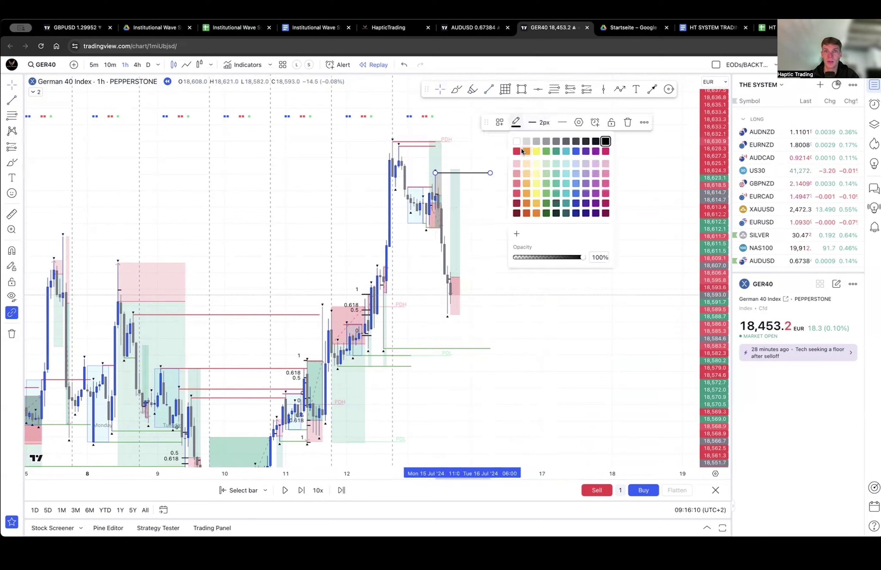
left_click(526, 193)
left_click(516, 122)
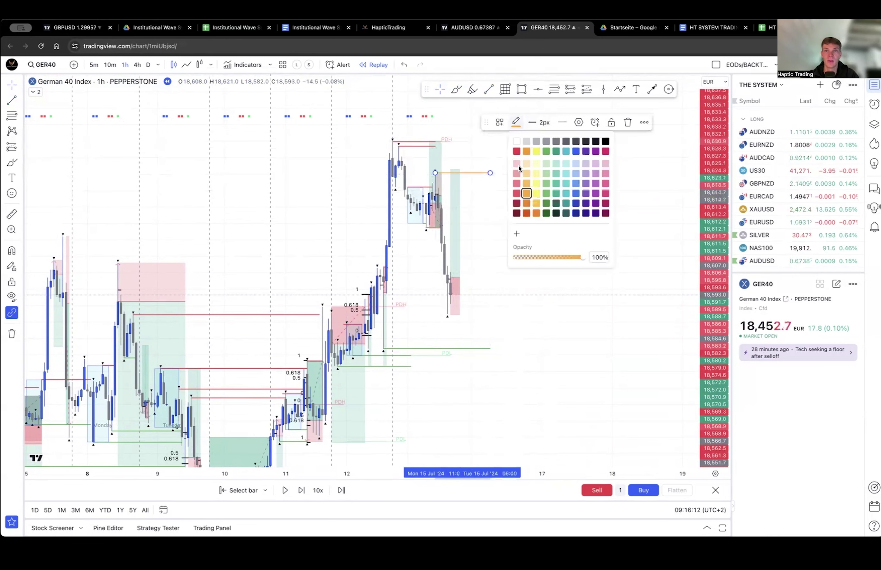
left_click(516, 194)
Raise the 16:00 long position's target to 164.4 points and extend the green 18,528.0 line to 07:00 on 16 July.
left_click(442, 176)
left_click_drag(450, 169, 452, 142)
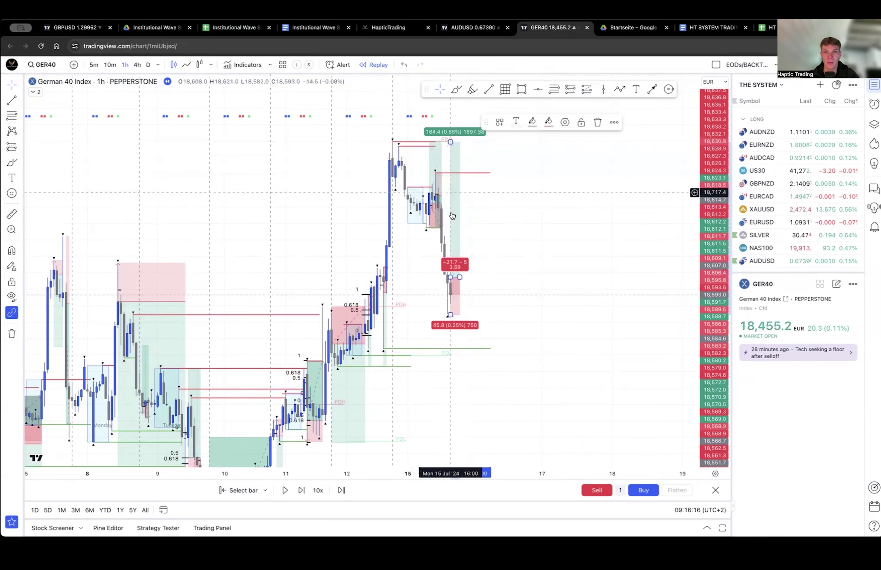
left_click_drag(516, 261, 534, 160)
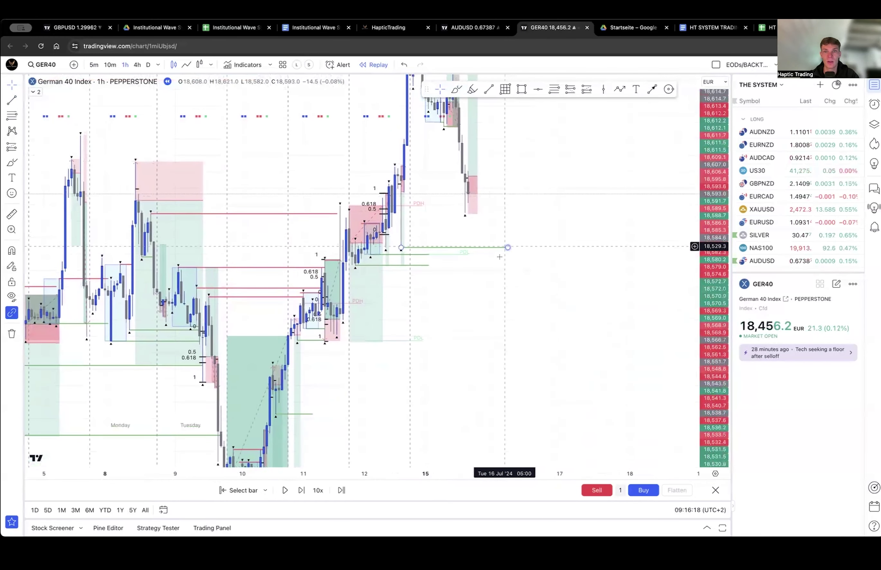
left_click(512, 248)
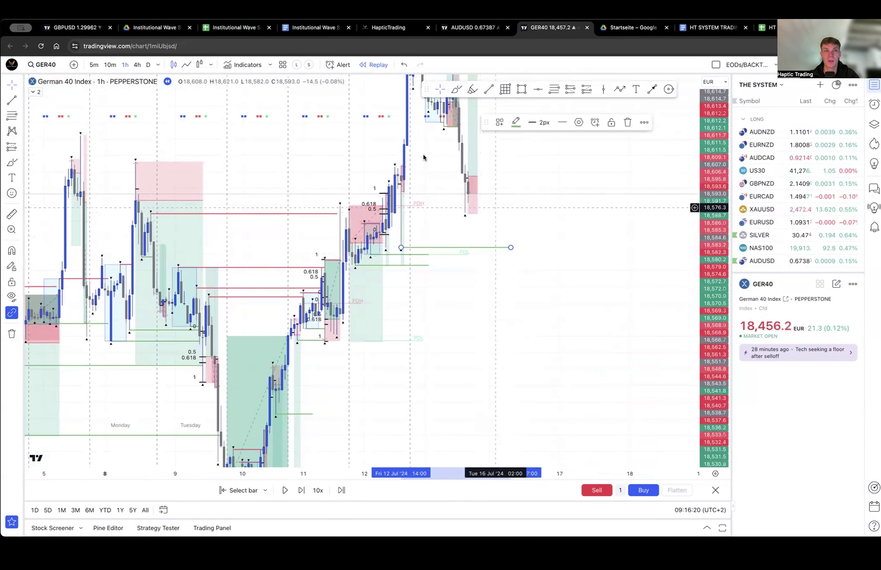
Return to the 5-minute chart and advance the replay bar by bar to about 19:15 on 15 July.
left_click(94, 65)
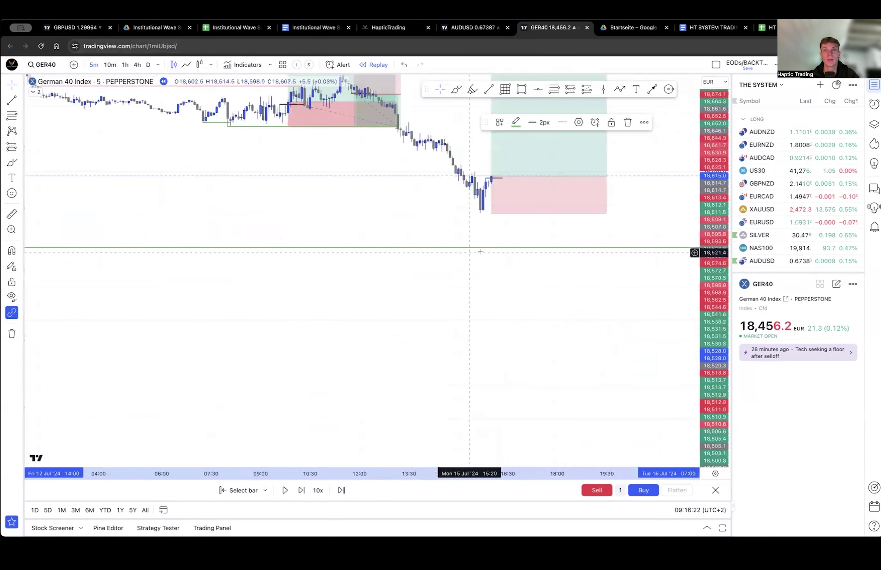
left_click_drag(443, 257, 361, 264)
scroll(360, 263, "down", 1)
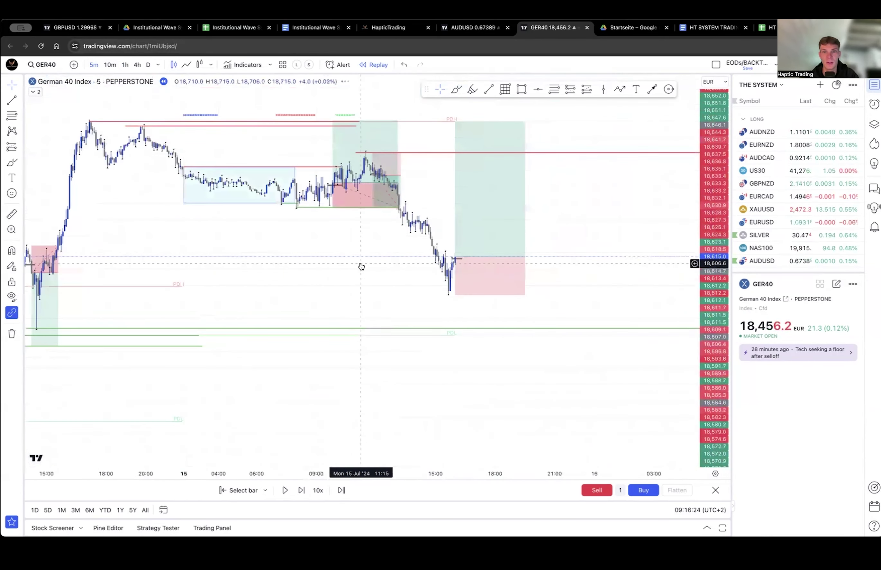
key("shift+Right")
key("shift+Right")
key("shift+Right")
key("shift+Right")
key("shift+Right")
key("shift+Right")
key("shift+Right")
key("shift+Right")
key("shift+Right")
key("shift+Right")
key("shift+Right")
key("shift+Right")
key("shift+Right")
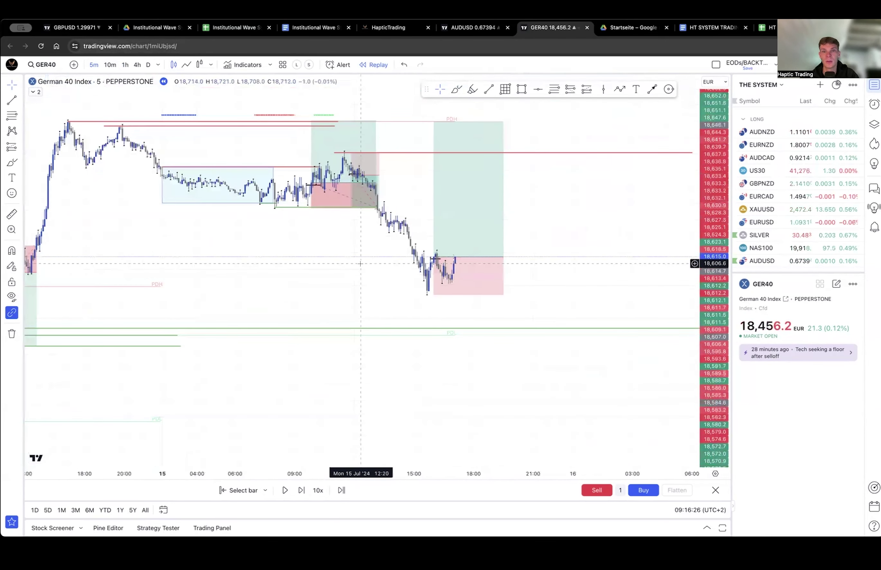
key("shift+Right")
key("shift+Right")
key("shift+Right")
key("shift+Right")
key("shift+Right")
key("shift+Right")
key("shift+Right")
key("shift+Right")
key("shift+Right")
key("shift+Right")
key("shift+Right")
key("shift+Right")
key("shift+Right")
key("shift+Right")
key("shift+Right")
key("shift+Right")
key("shift+Right")
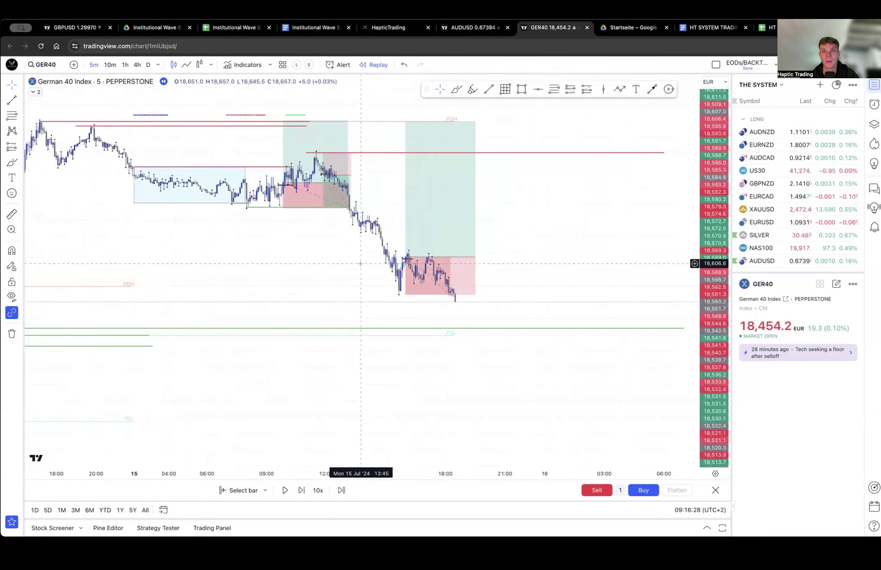
key("shift+Right")
key("shift+Right")
key("shift+Right")
key("shift+Right")
key("shift+Right")
key("shift+Right")
key("shift+Right")
key("shift+Right")
key("shift+Right")
Shorten the 16:00 long position to end at about 18:10, where price reached its stop.
left_click(455, 261)
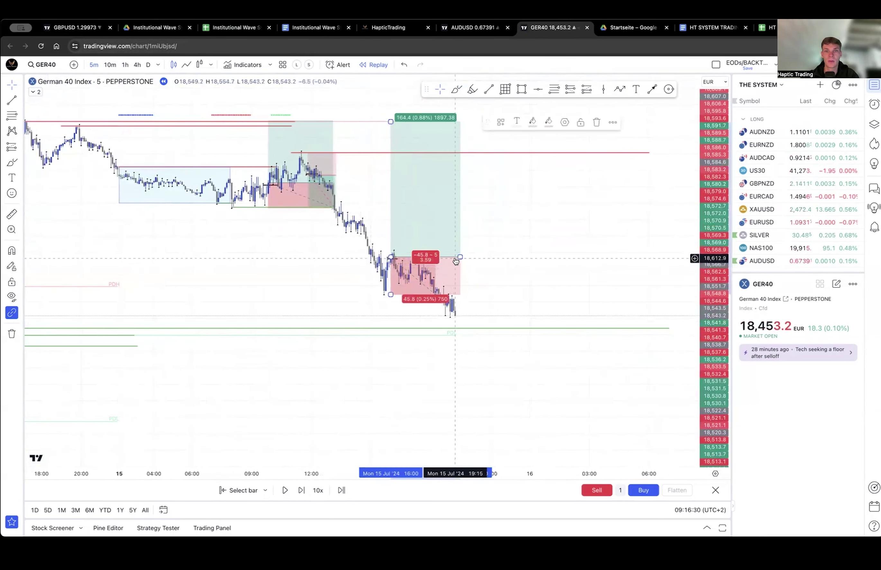
left_click_drag(456, 259, 433, 257)
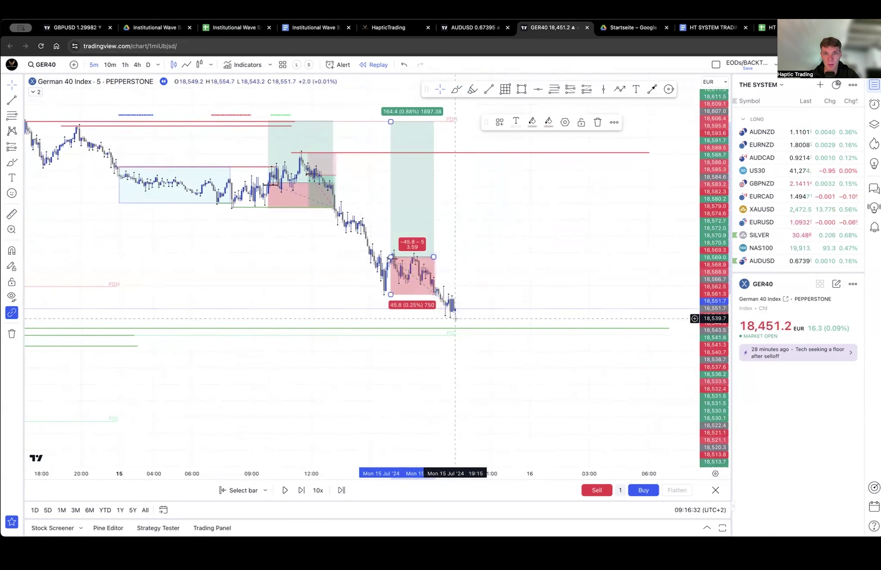
Advance the replay bar by bar to about 19:50 on 15 July.
left_click_drag(455, 318, 396, 291)
key("shift+Right")
key("shift+Right")
key("shift+Right")
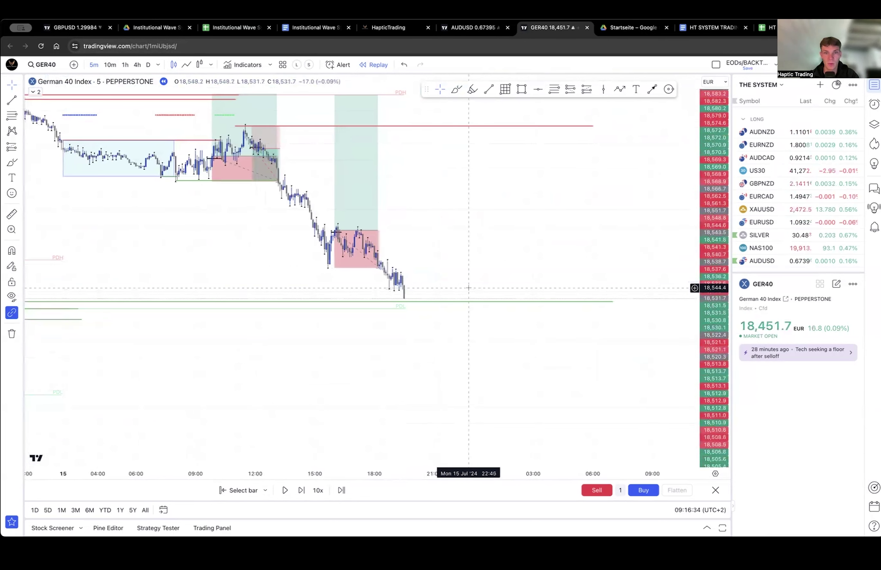
key("shift+Right")
key("shift+Right")
key("shift+Right")
key("shift+Right")
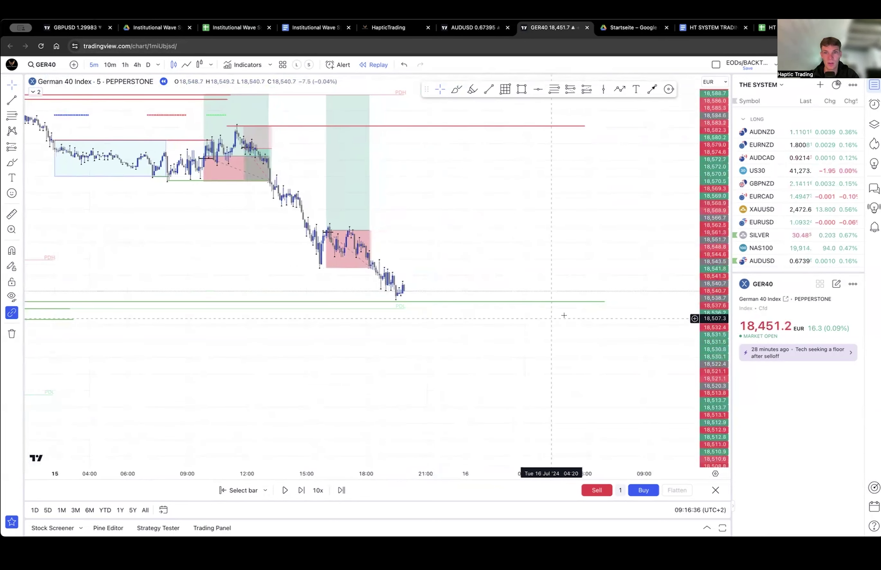
Draw a short black horizontal trend line at 18,543.2 from 19:40 to about 20:05 on 15 July.
scroll(583, 300, "up", 5)
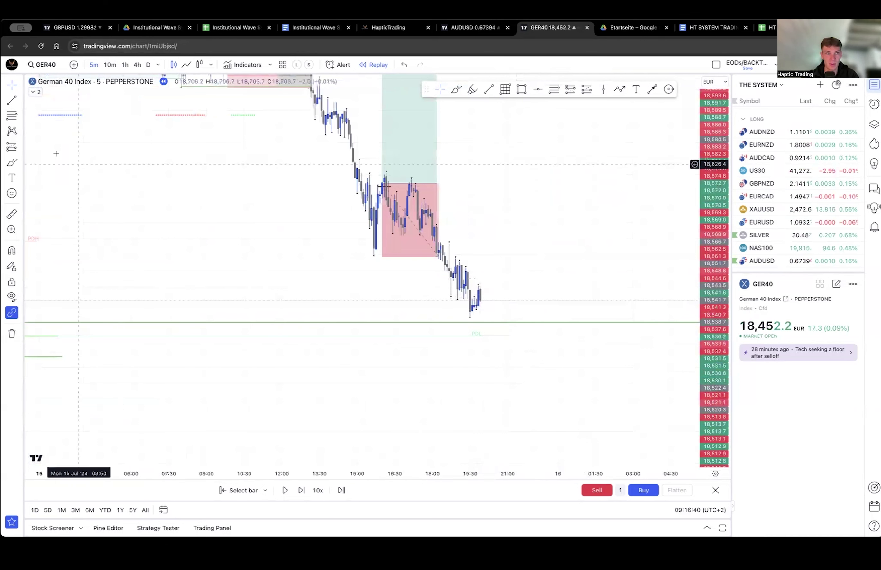
left_click(12, 99)
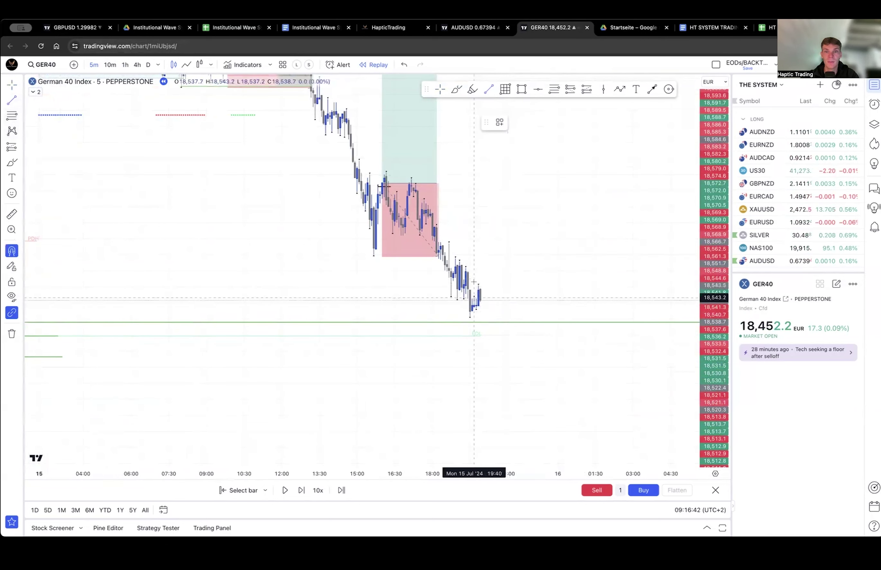
left_click_drag(474, 297, 485, 298)
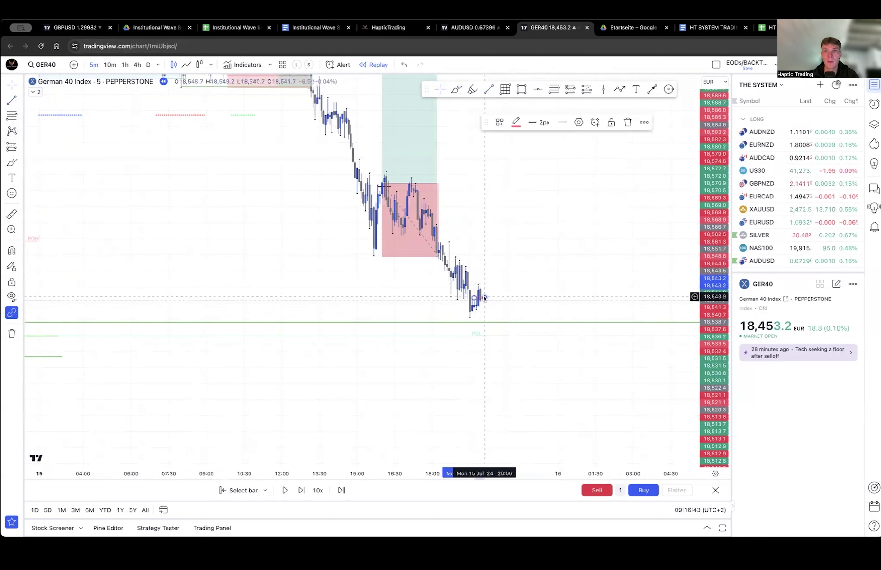
left_click(516, 123)
left_click(606, 142)
left_click(576, 240)
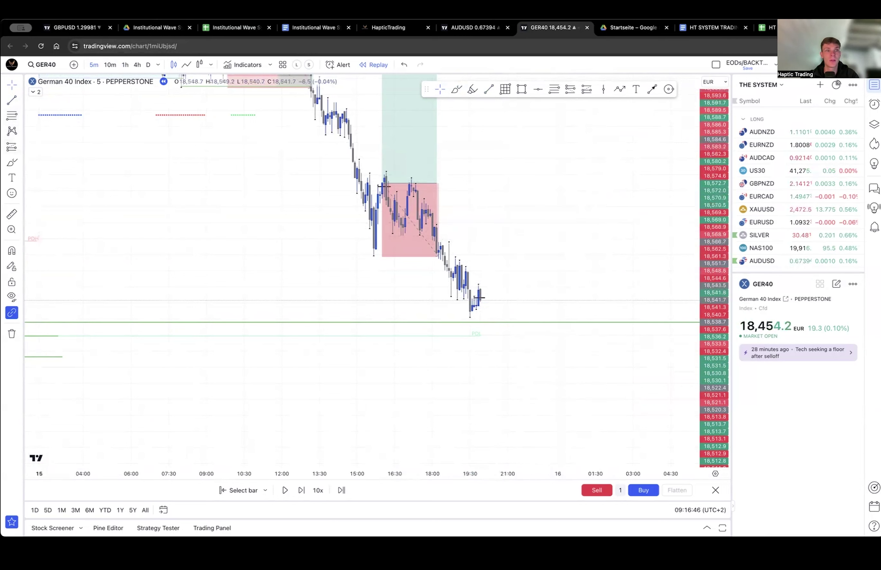
Place a long position at 19:50 at about 18,548, with a 16.6-point stop at the low and a 234.9-point target.
left_click(11, 147)
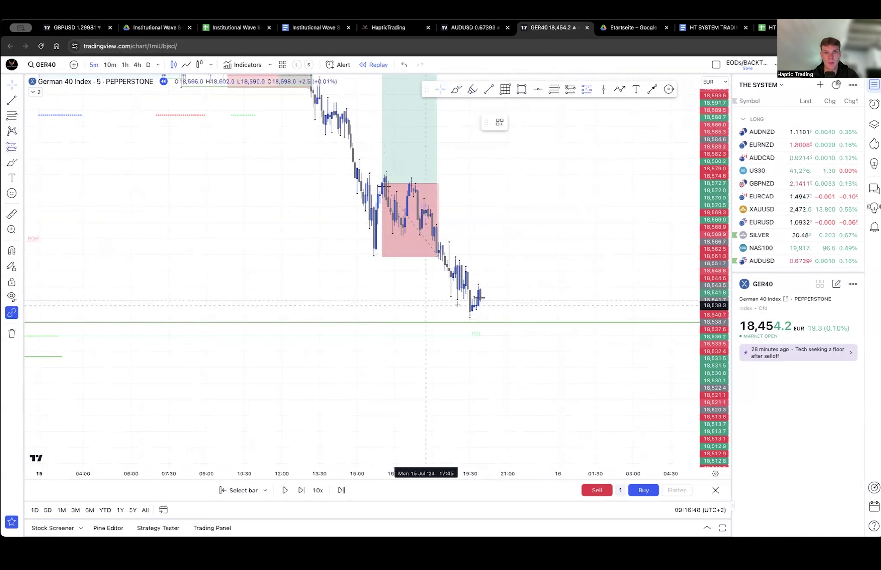
left_click(479, 289)
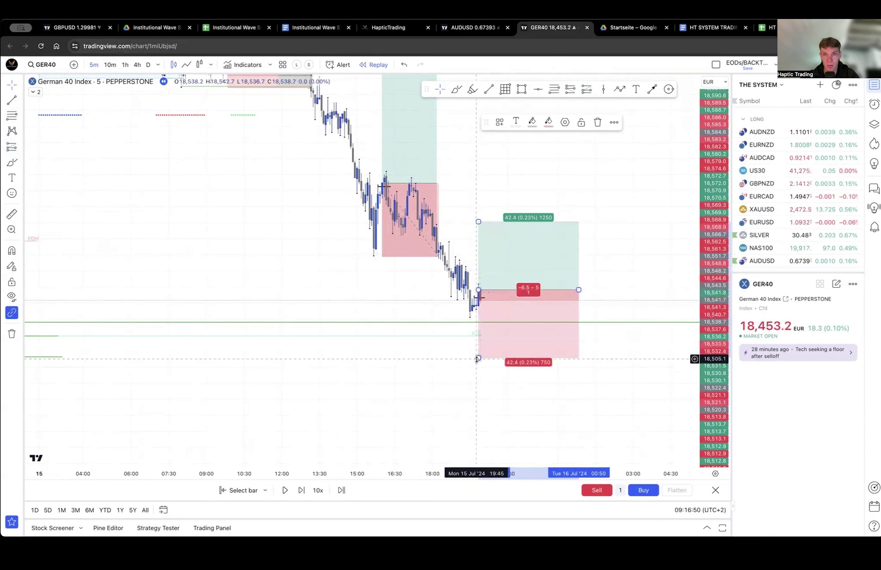
left_click_drag(479, 358, 478, 316)
left_click_drag(405, 312, 410, 366)
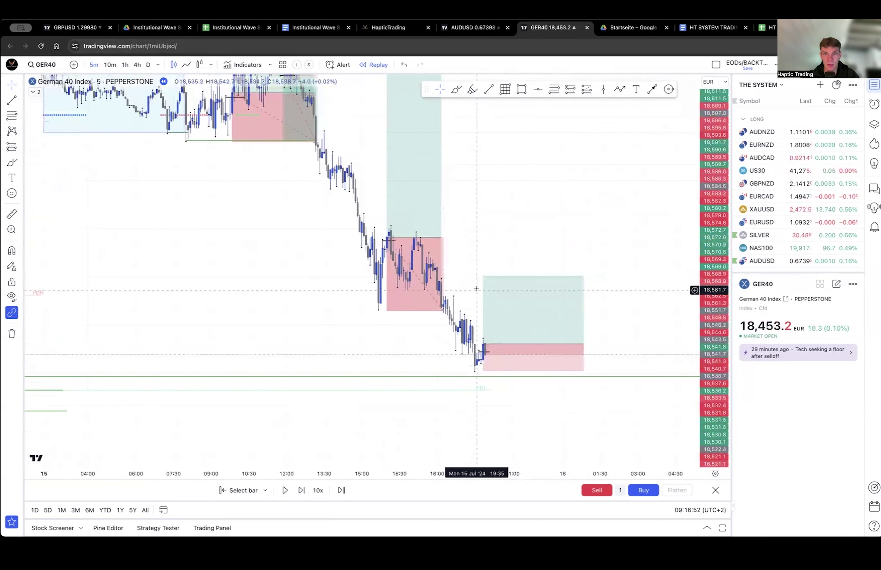
left_click_drag(483, 277, 483, 75)
left_click_drag(475, 172, 476, 345)
left_click_drag(486, 246, 482, 141)
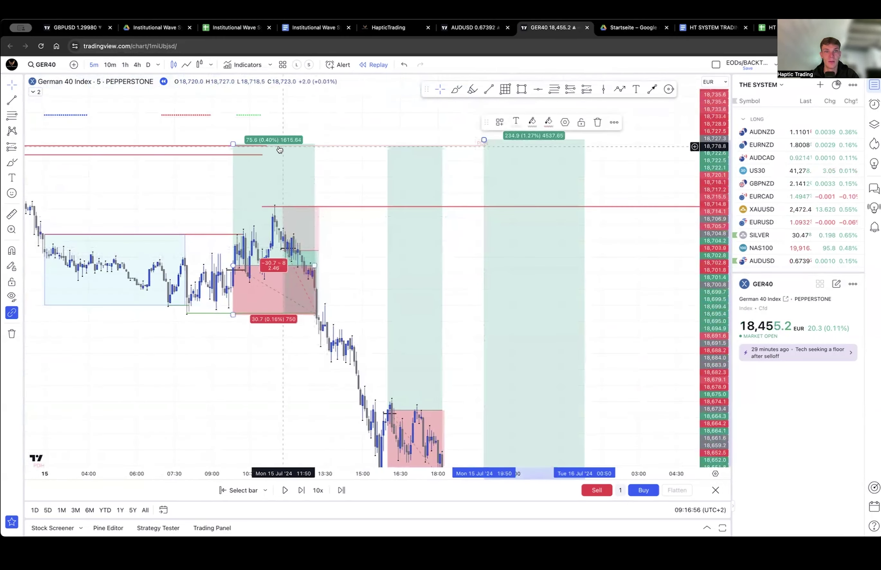
Extend the two uppermost red horizontal lines to about 01:30 and 01:50 on 16 July.
left_click_drag(265, 146, 601, 146)
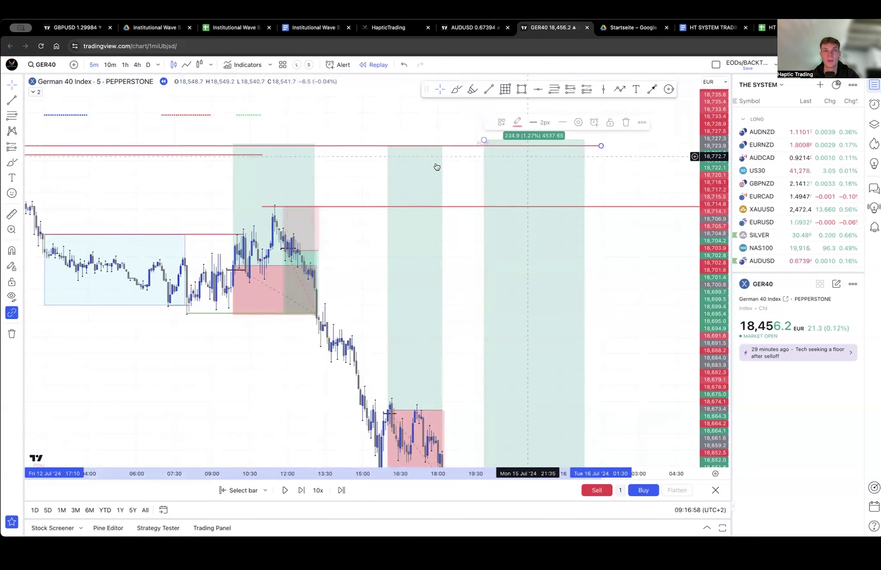
left_click_drag(262, 155, 608, 154)
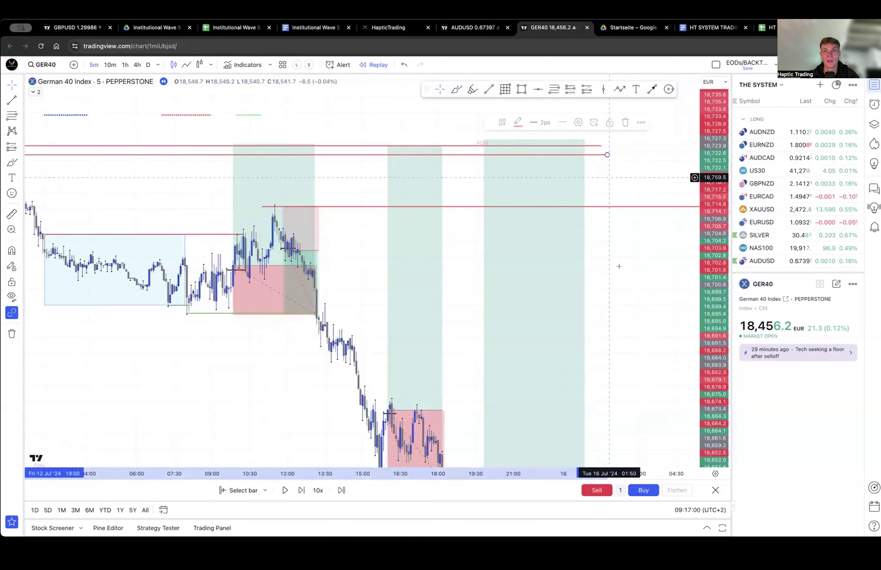
left_click_drag(623, 332, 563, 141)
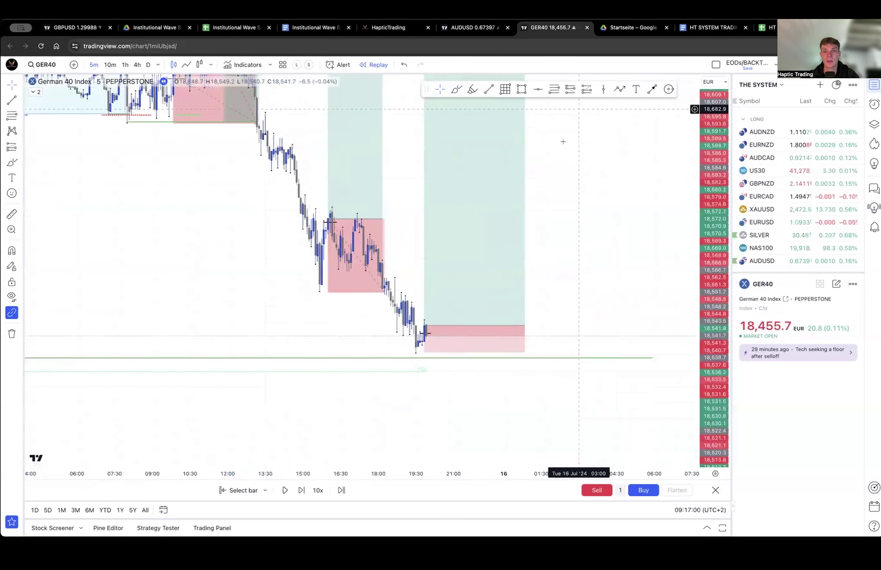
On the 1-hour chart, lower the 19:50 long position's target to 231.0 points, at the upper red line.
left_click(124, 66)
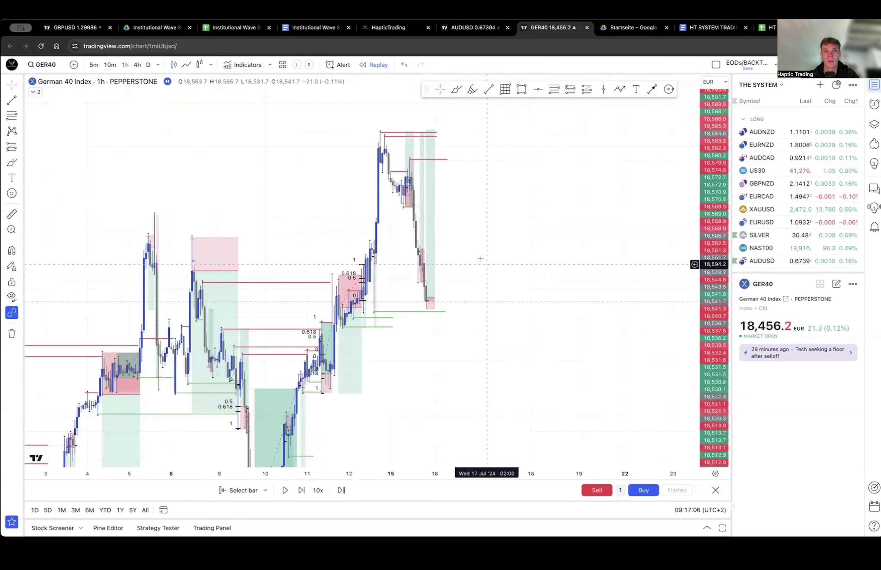
left_click(429, 133)
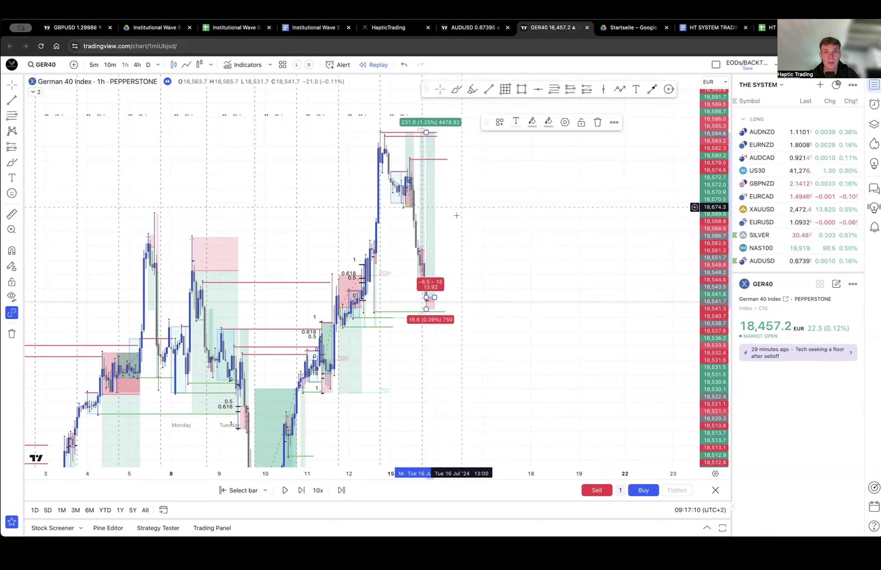
mouse_move(481, 236)
left_mouse_down()
mouse_move(490, 186)
mouse_move(502, 231)
left_mouse_up()
Return to the 5-minute chart and advance the replay to about 02:55 on 16 July.
key("5")
key("Return")
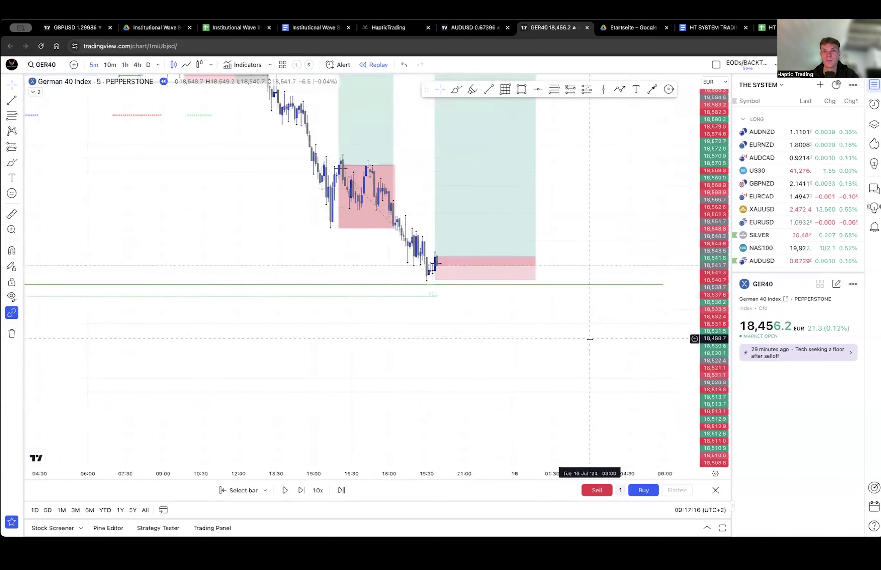
scroll(552, 348, "right", 4)
key("shift+Right")
key("shift+Right")
key("shift+Right")
key("shift+Right")
key("shift+Right")
key("shift+Right")
key("shift+Right")
key("shift+Right")
key("shift+Right")
key("shift+Right")
key("shift+Right")
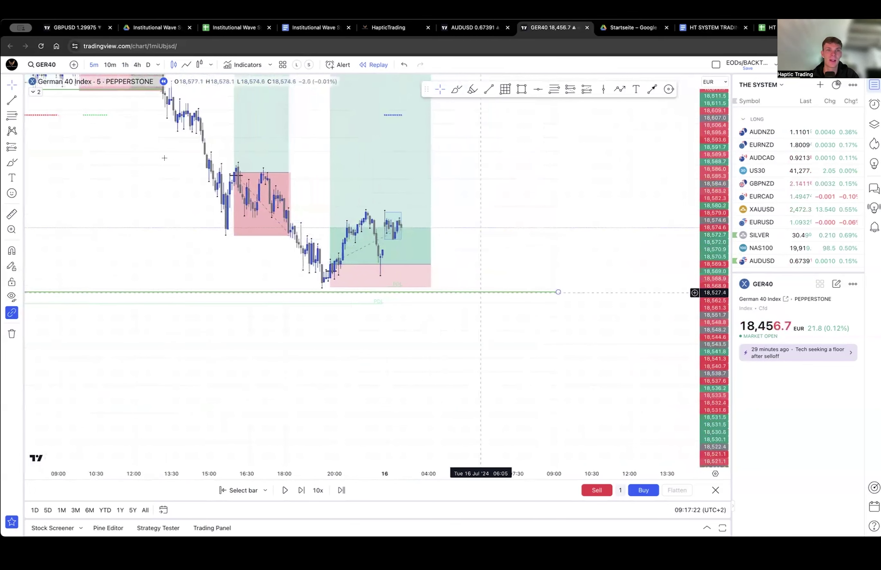
On the 1-hour chart, advance the replay to about 07:00 on 16 July.
left_click(125, 65)
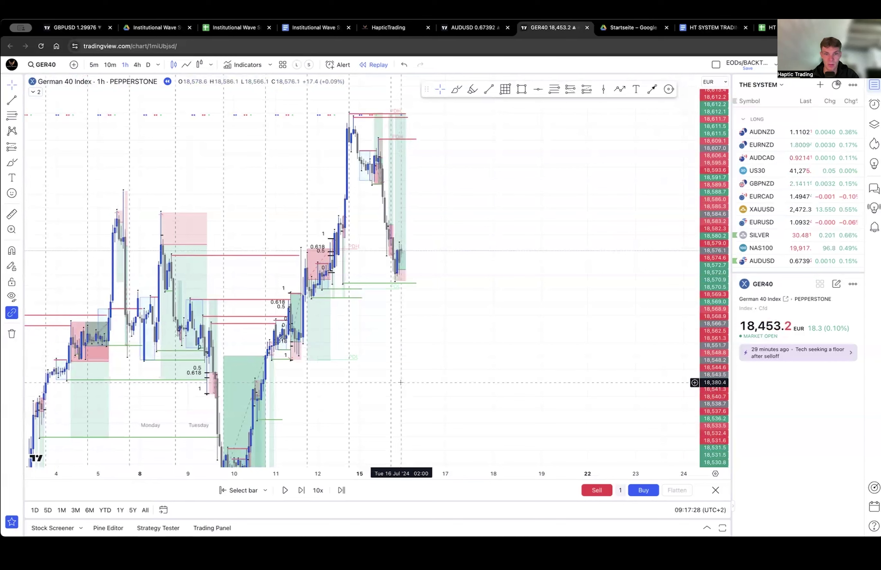
key("shift+Right")
key("shift+Right")
key("shift+Right")
key("shift+Right")
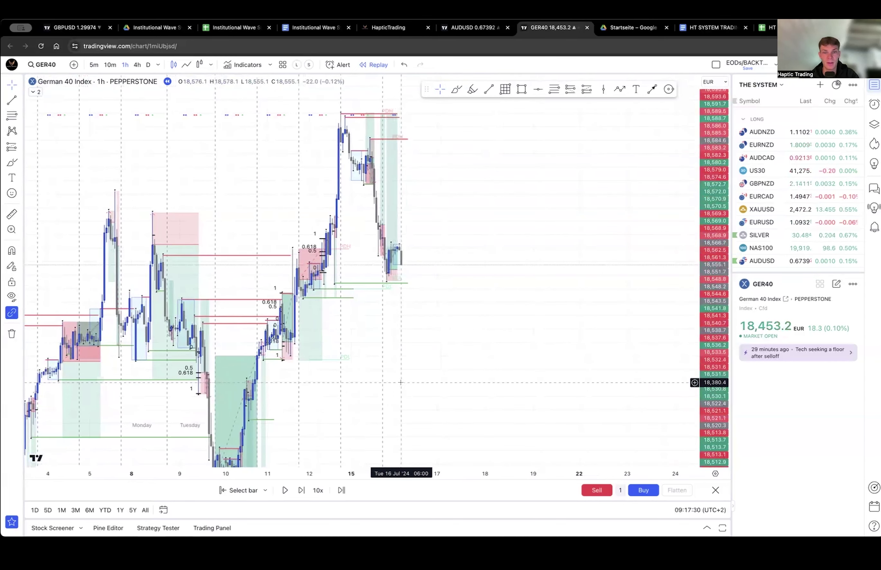
key("shift+Right")
key("shift+Right")
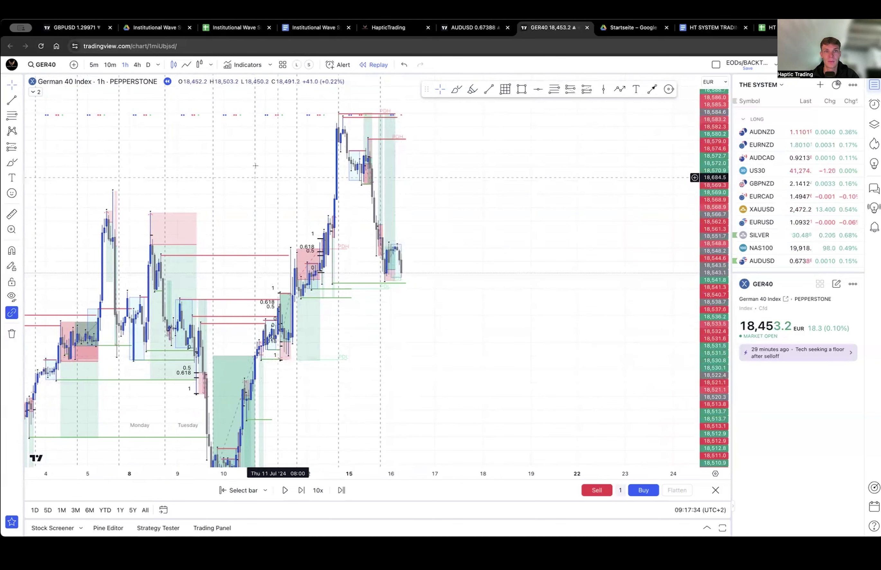
scroll(276, 200, "up", 2)
left_click_drag(456, 225, 502, 227)
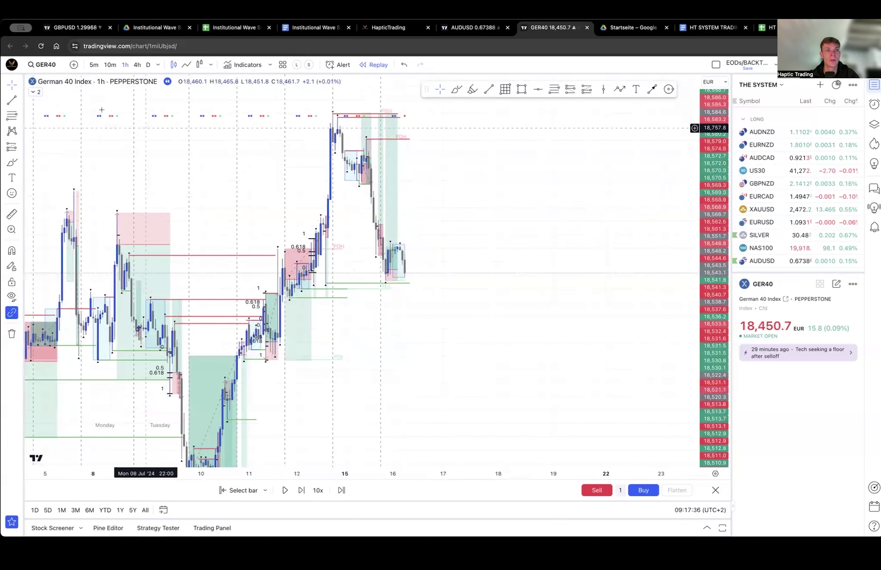
Draw a red horizontal line at 18,586.1 from the 02:00 candle's high to about 22:00 on 16 July.
left_click(12, 100)
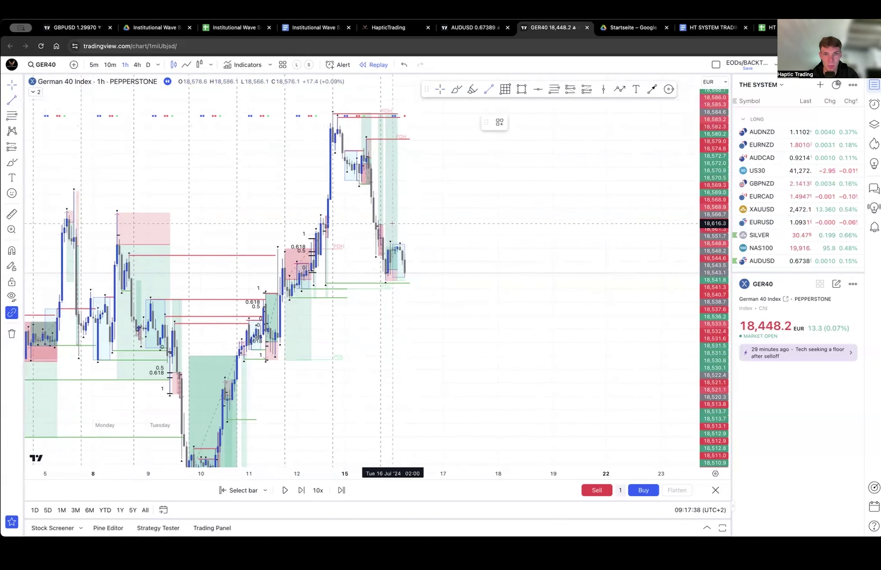
key("super")
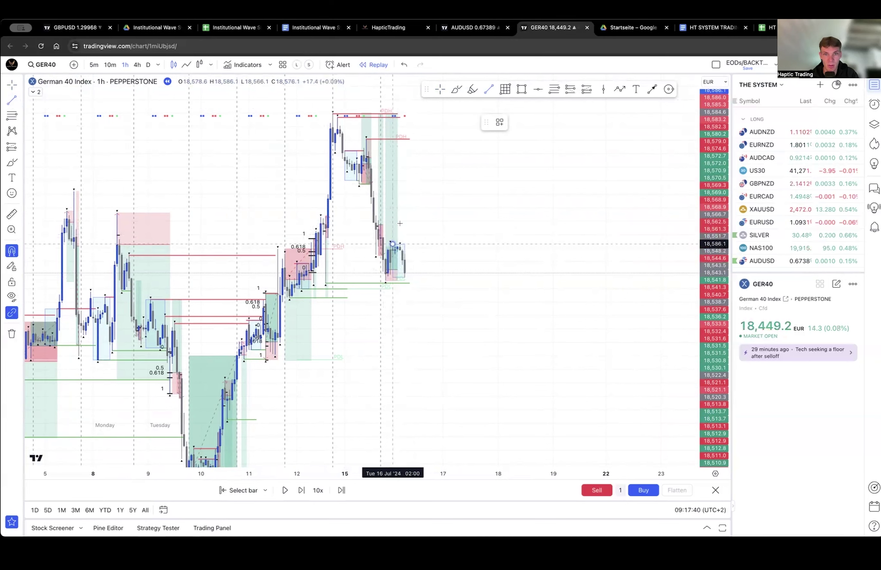
left_click(400, 223)
left_click(441, 239)
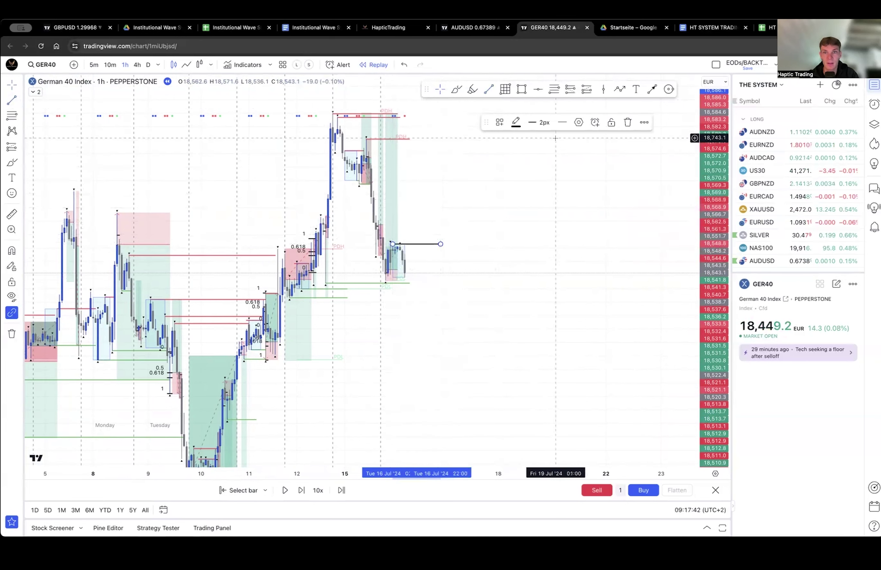
left_click(517, 122)
left_click(516, 194)
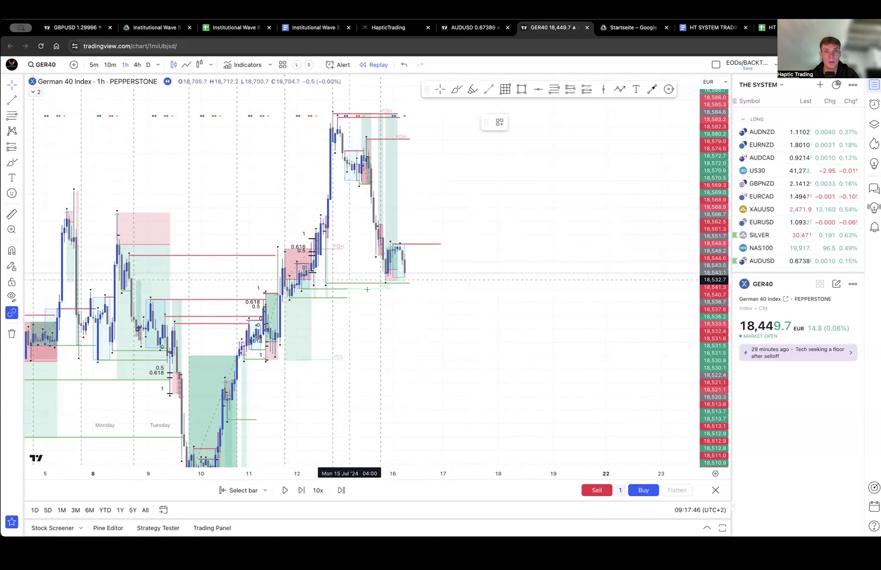
Draw a green horizontal line at 18,536.1 from the latest candle's low to about 22:00 on 16 July.
key("super")
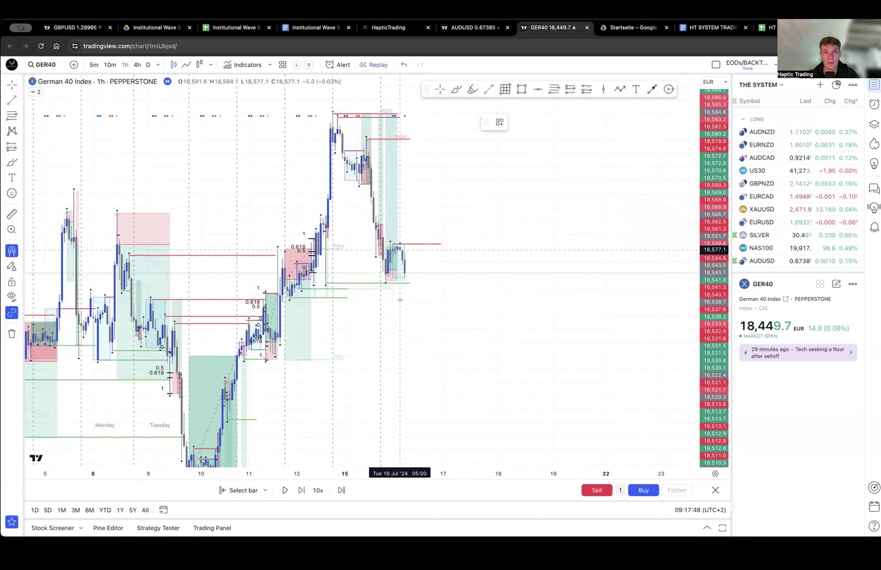
left_click(404, 299)
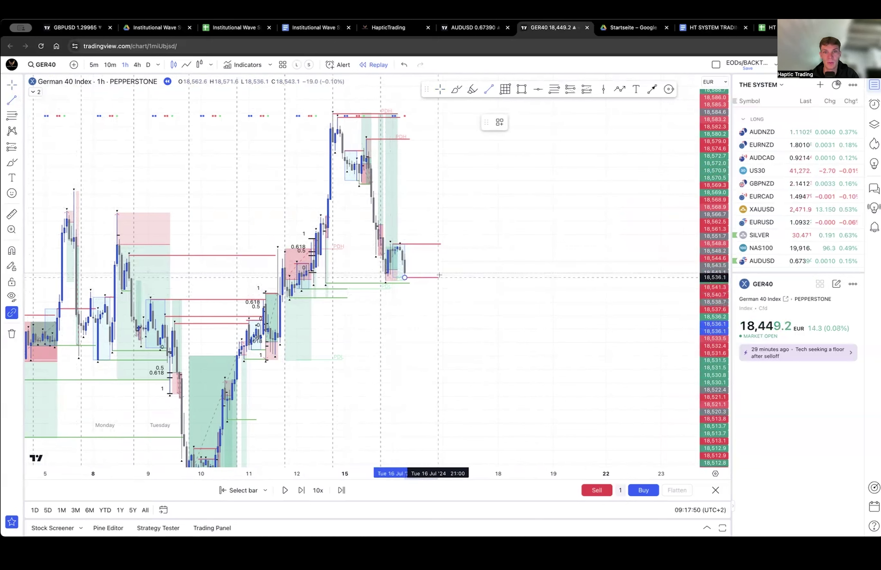
left_click(440, 277)
left_click(515, 124)
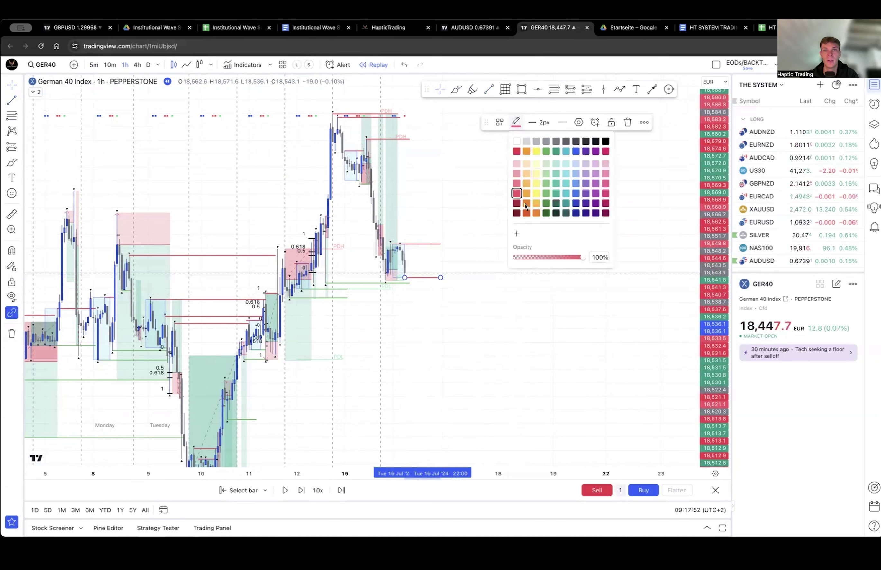
left_click(546, 199)
Extend the three green lines just below, from 18,528.0 down to 18,506.4, to about 22:00 on 16 July.
left_click_drag(411, 284, 440, 283)
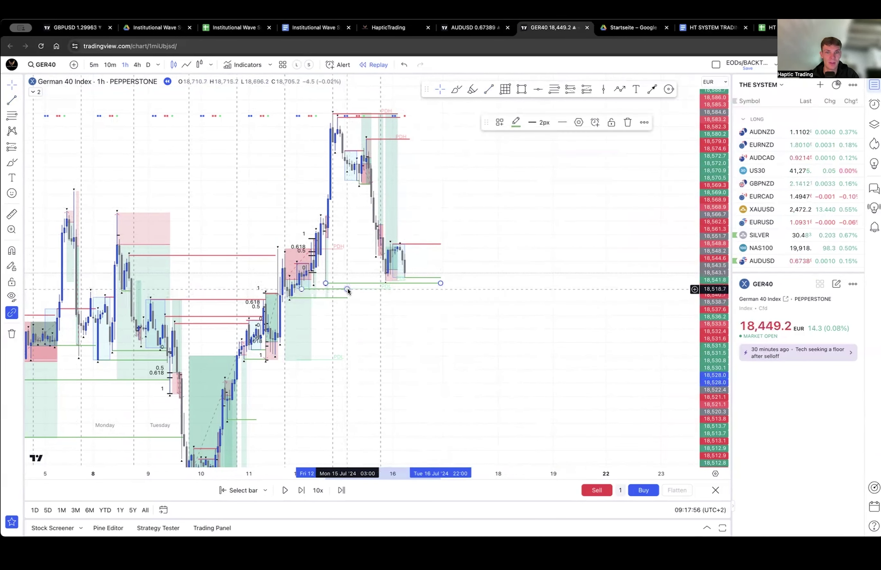
left_click(438, 297)
left_click_drag(440, 295, 440, 295)
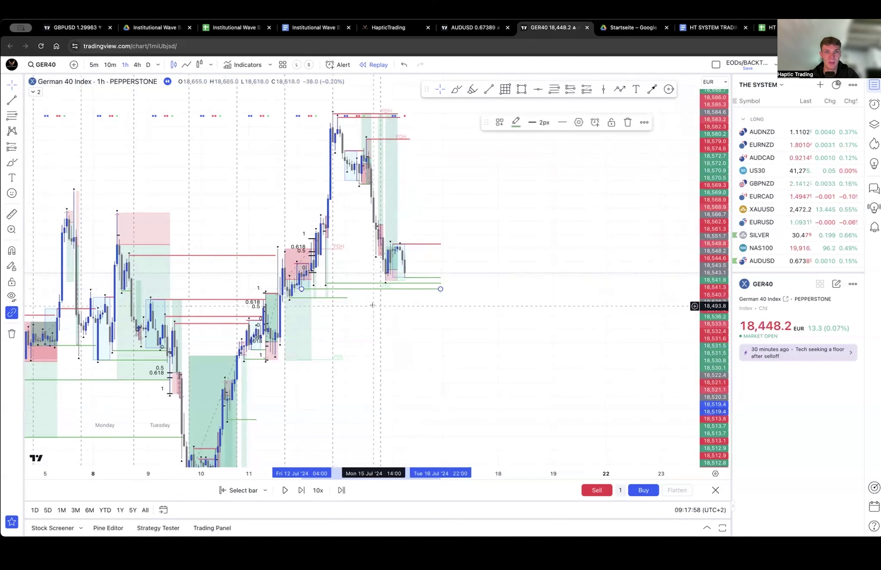
left_click_drag(347, 298, 441, 307)
Extend the 19:50 long position's right edge to about 07:00 on 16 July.
left_click_drag(399, 347, 396, 366)
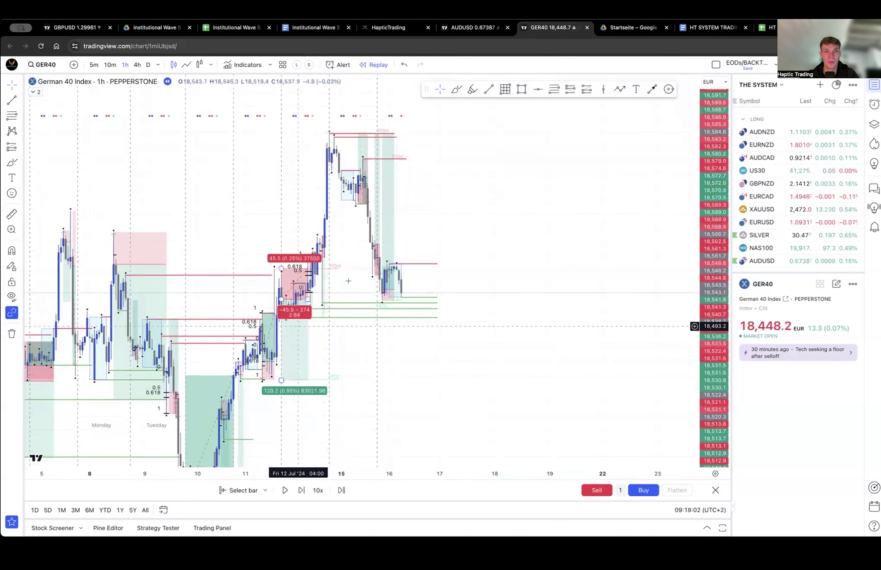
scroll(432, 237, "down", 4)
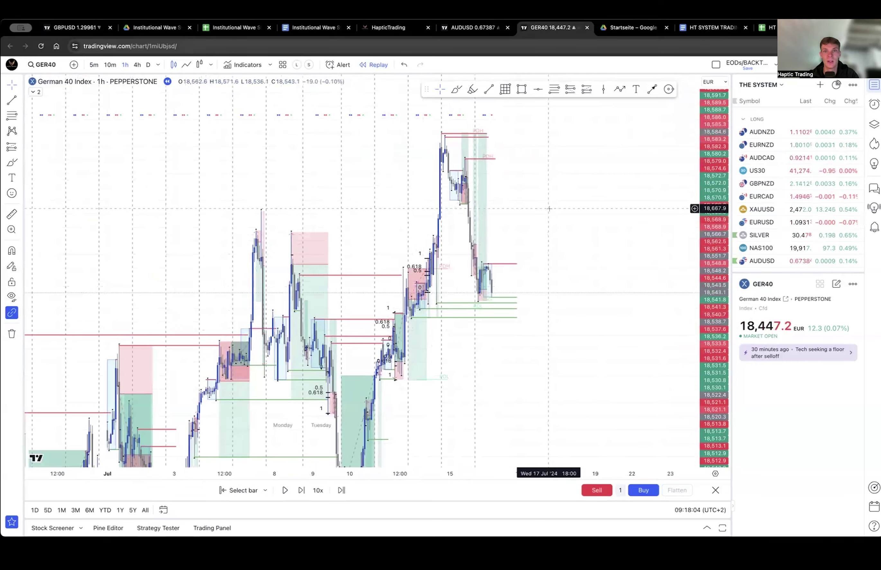
scroll(550, 208, "up", 5)
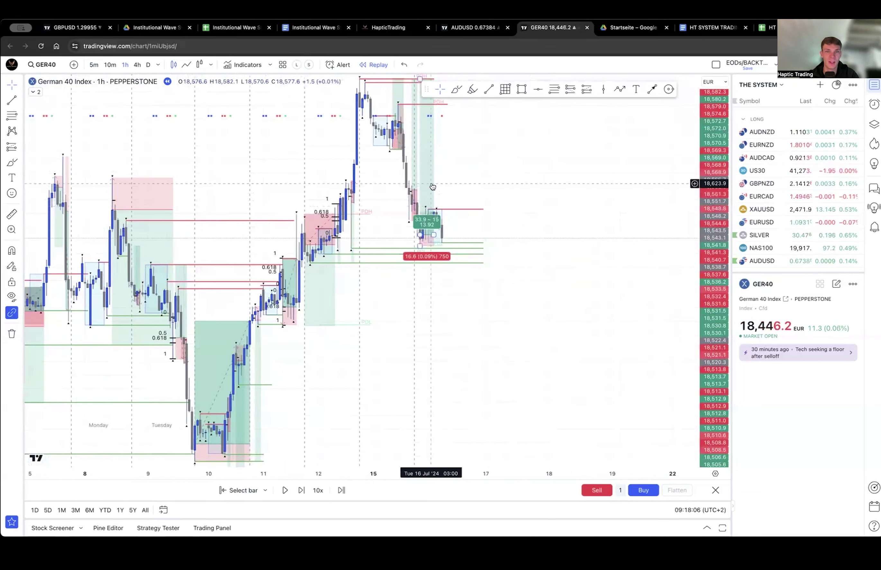
left_click_drag(434, 235, 442, 235)
left_click(493, 234)
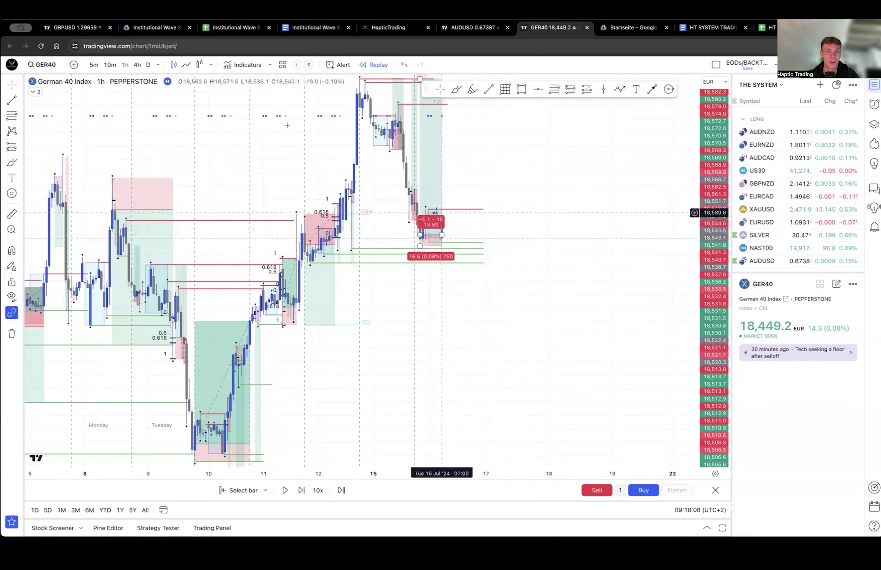
Return to the 5-minute chart and extend the 19:50 long position to about 11:30 on 16 July.
left_click(94, 65)
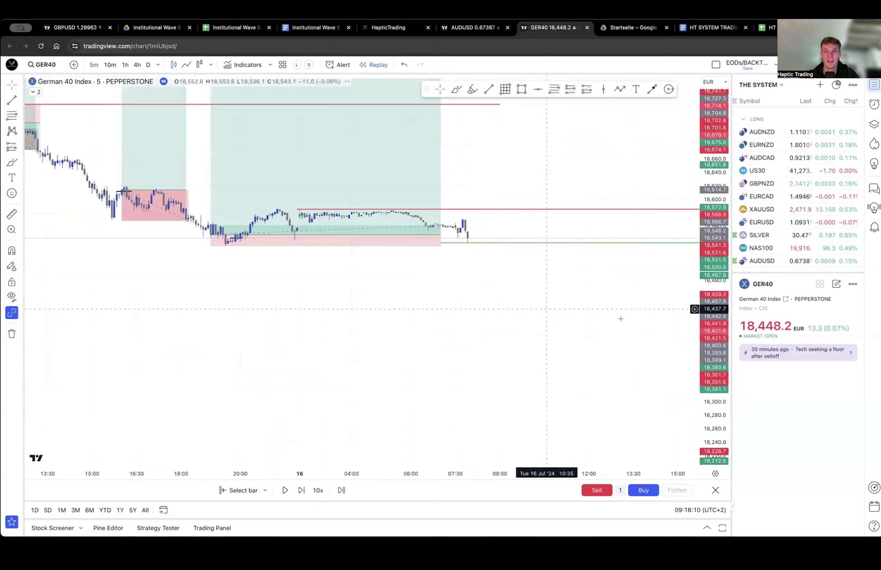
left_click_drag(715, 386, 713, 156)
scroll(542, 220, "down", 4)
left_click_drag(496, 314, 457, 392)
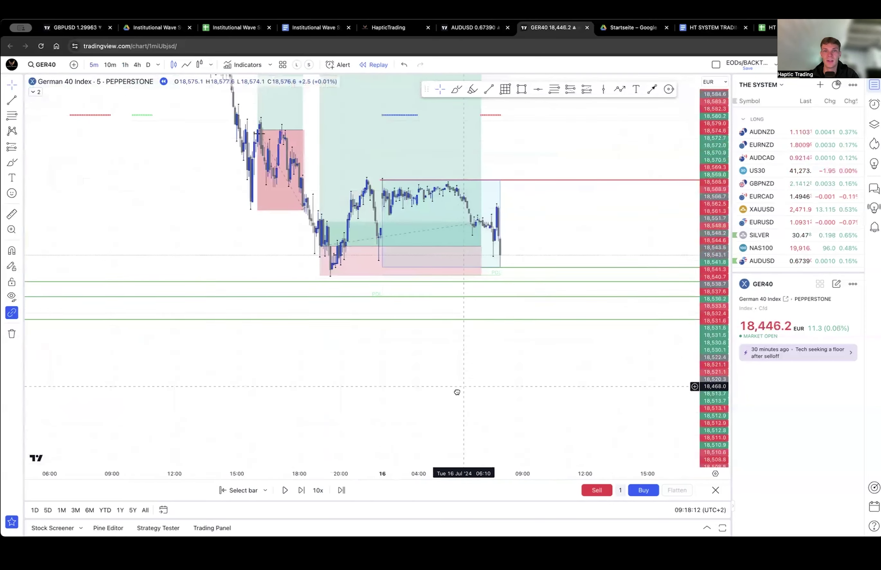
left_click_drag(478, 250, 554, 228)
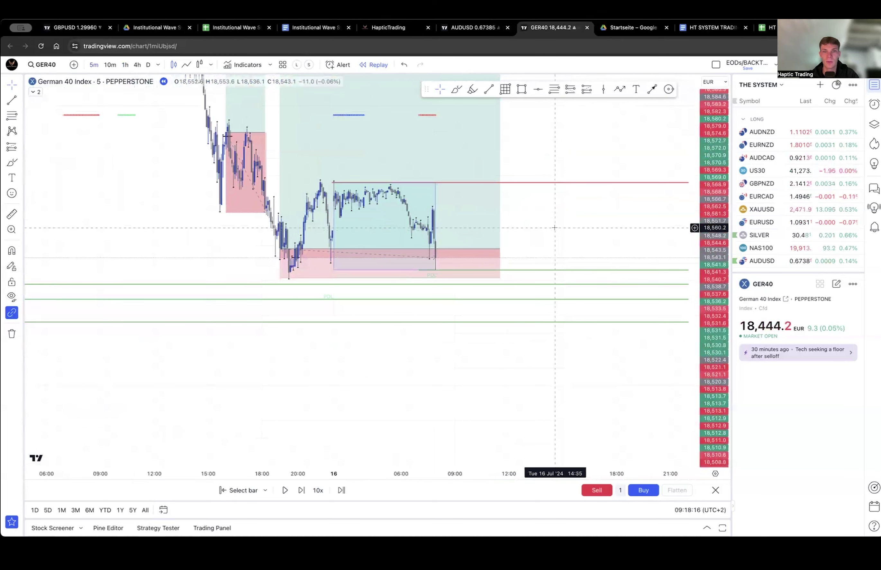
Advance the replay to about 08:20 on 16 July and end the long position at about 08:00, where price hits its stop.
key("shift+Right")
key("shift+Right")
key("shift+Right")
key("shift+Right")
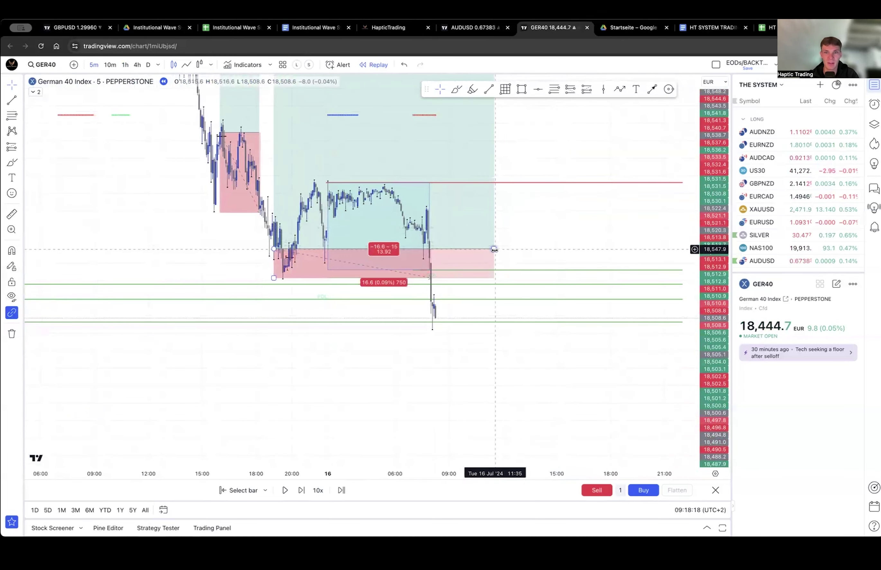
left_click_drag(495, 250, 472, 212)
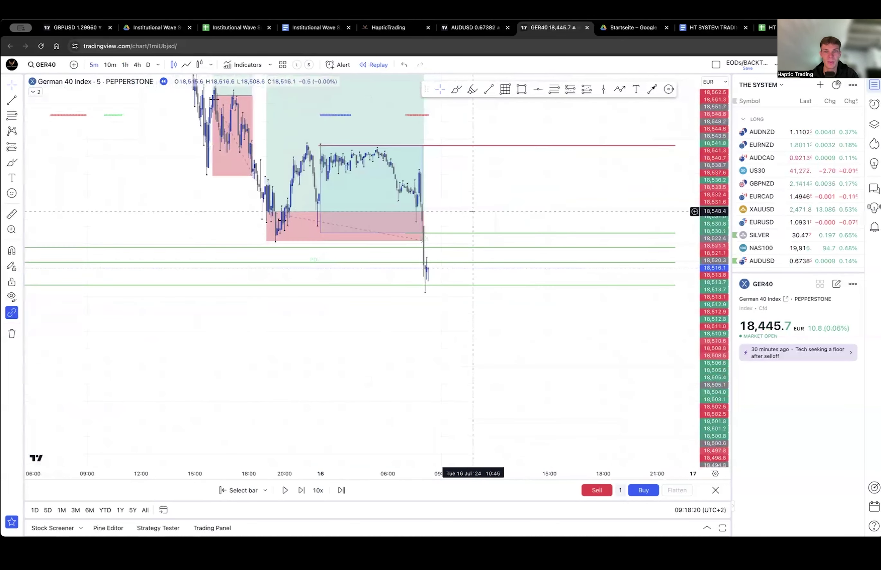
key("shift+Right")
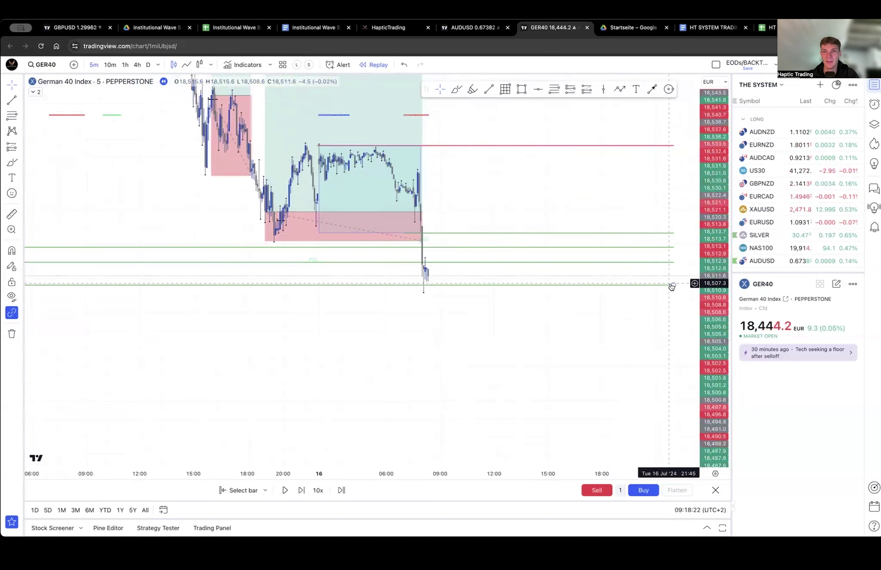
Shorten the four green lines from 18,506.4 up to 18,536.1 so they end at about 08:00 on 16 July, where price crosses them.
left_click_drag(671, 287, 416, 288)
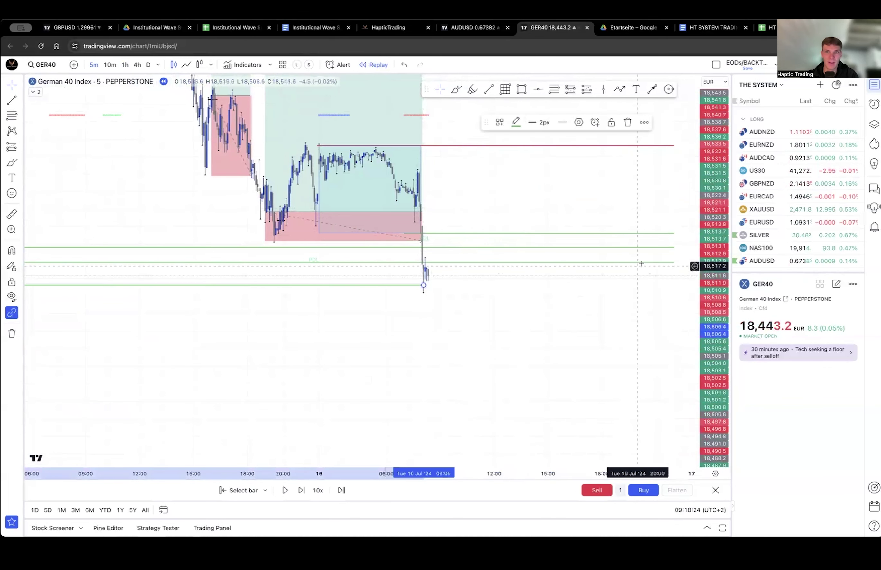
left_click(422, 263)
left_click_drag(674, 247, 497, 252)
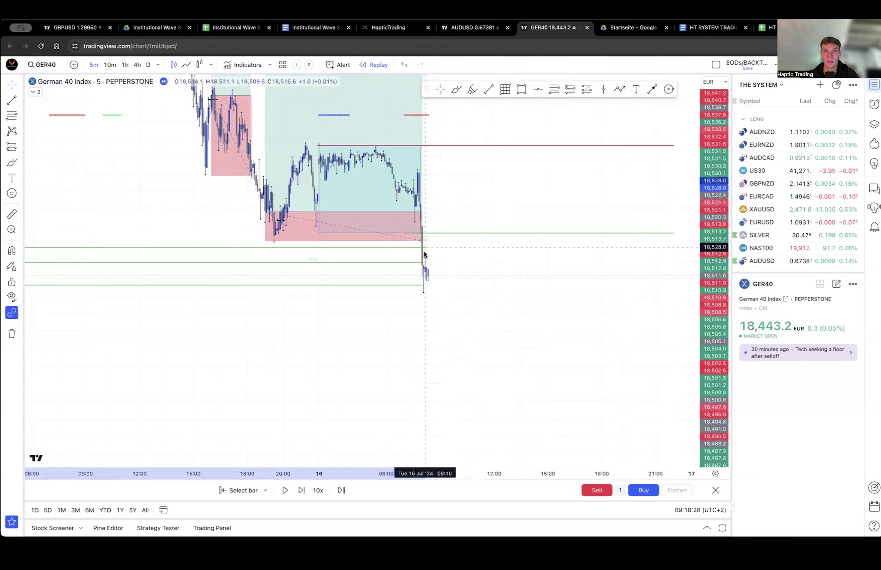
left_click(449, 251)
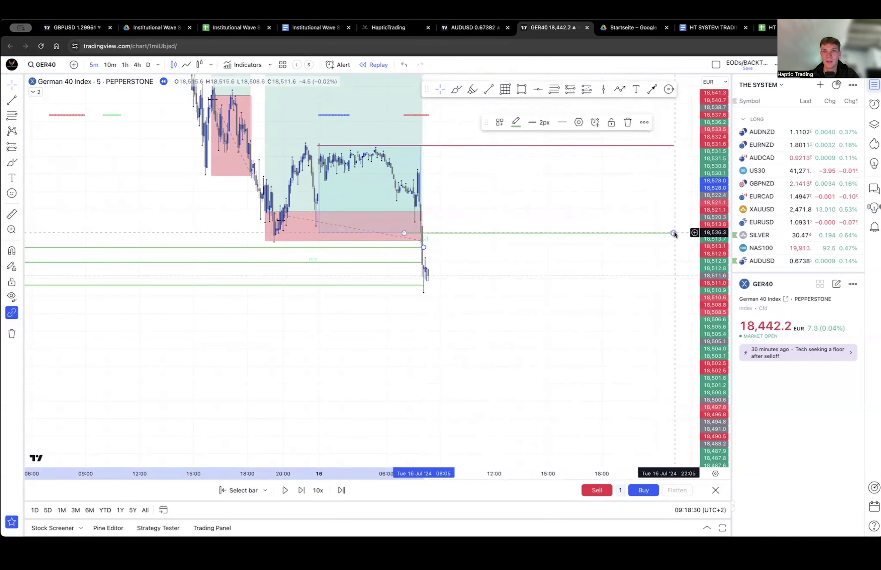
left_click_drag(674, 234, 421, 233)
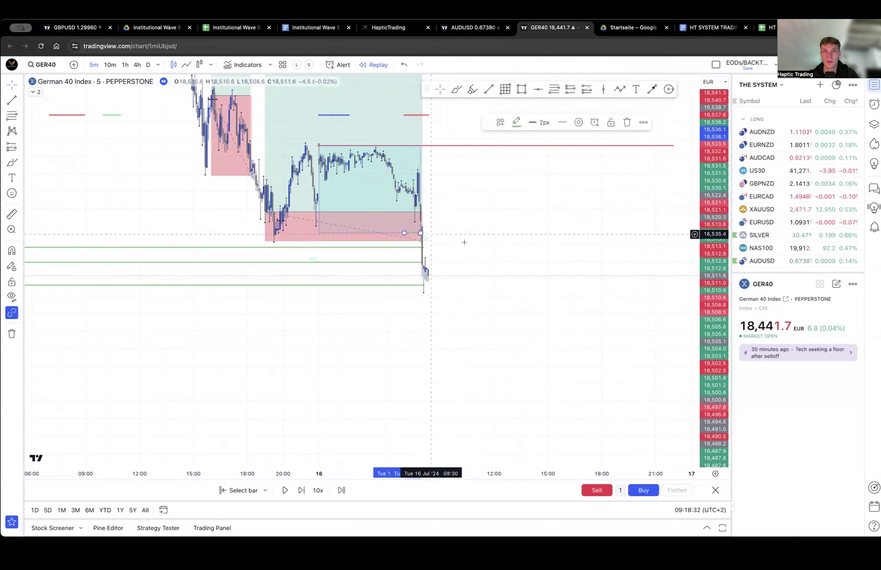
left_click(478, 248)
Advance the replay to about 09:20 on 16 July.
key("shift+Right")
key("shift+Right")
key("shift+Right")
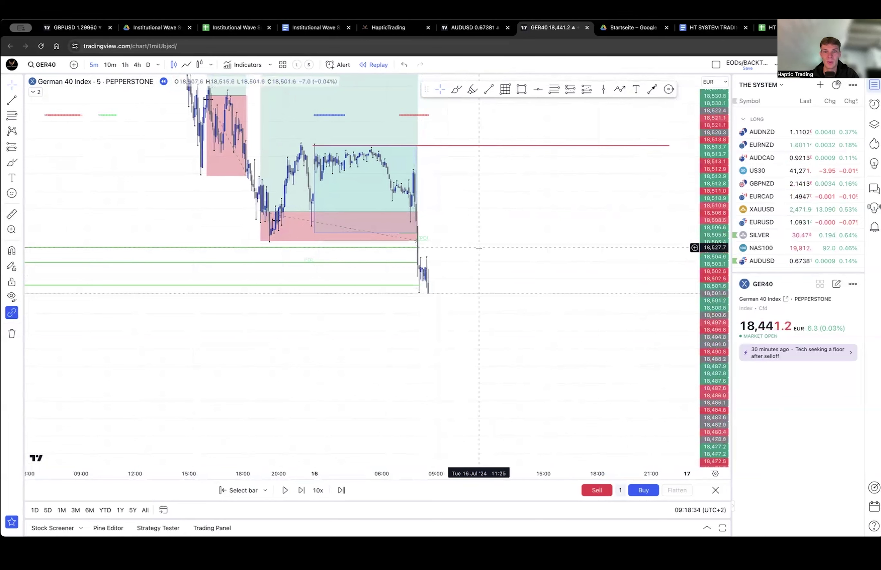
key("shift+Right")
key("shift+Right")
key("shift+Right")
key("shift+Right")
key("shift+Right")
key("shift+Right")
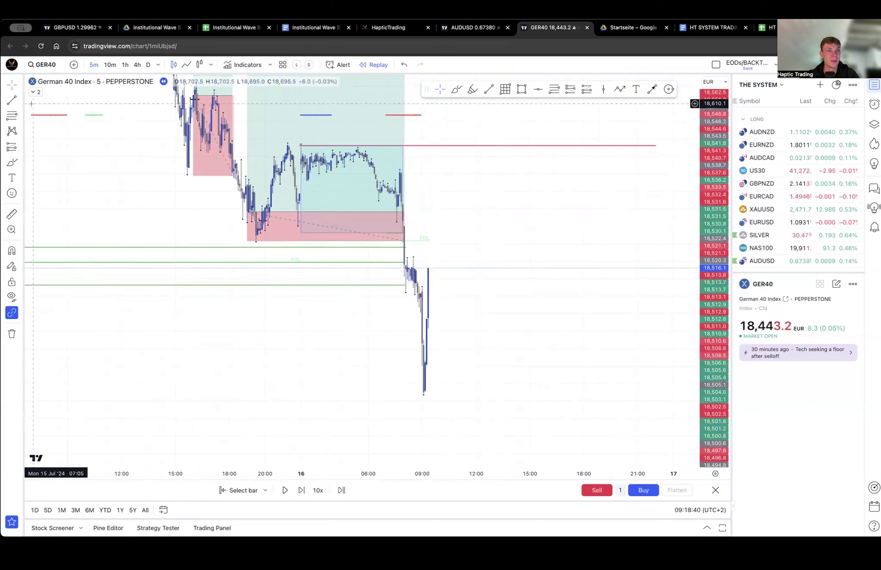
Mark the fractal break at 18,504.6 with a short black horizontal line from about 09:00 to 09:30 on 16 July.
left_click(423, 276, "super")
left_click(432, 277, "shift")
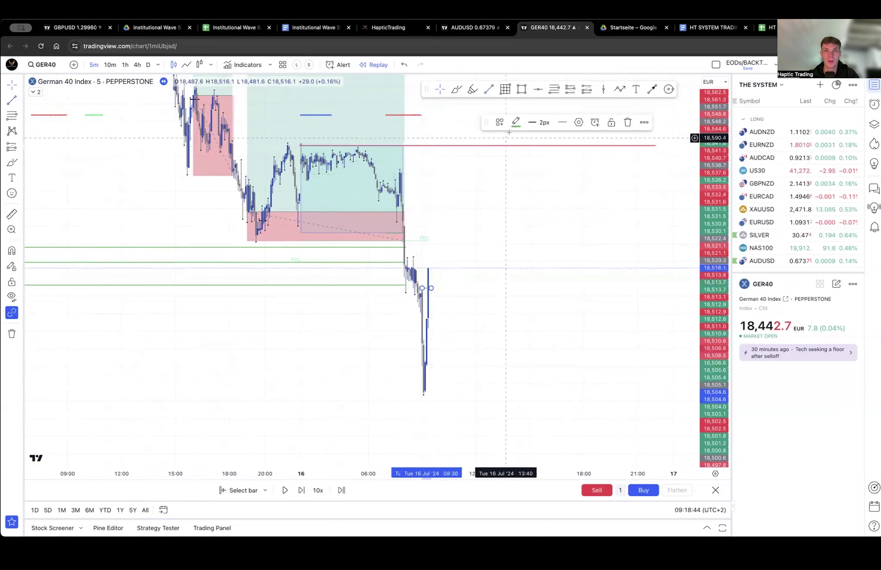
left_click(516, 122)
left_click(605, 141)
left_click(534, 237)
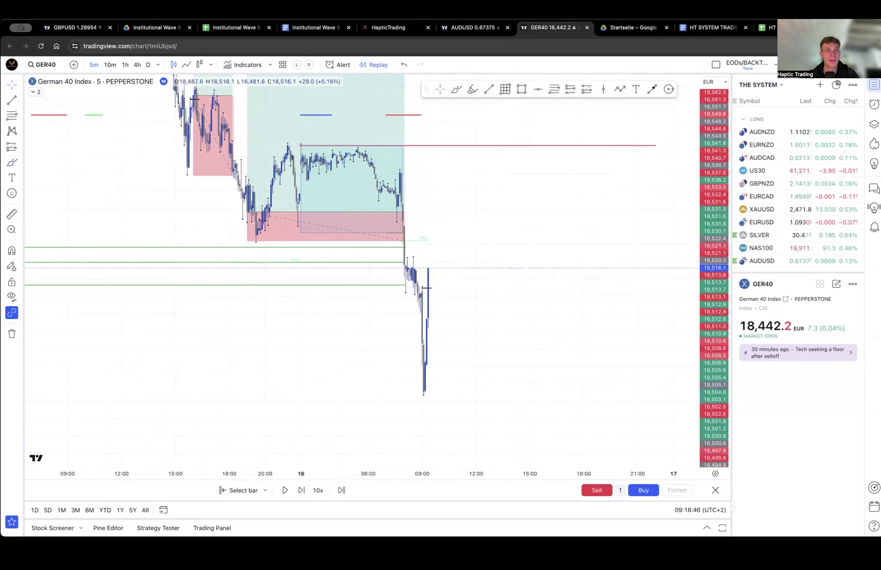
Place a long position at 09:20 at about 18,516, with a 72.7-point stop at the low and a 69.4-point target at the red line.
left_click(12, 147)
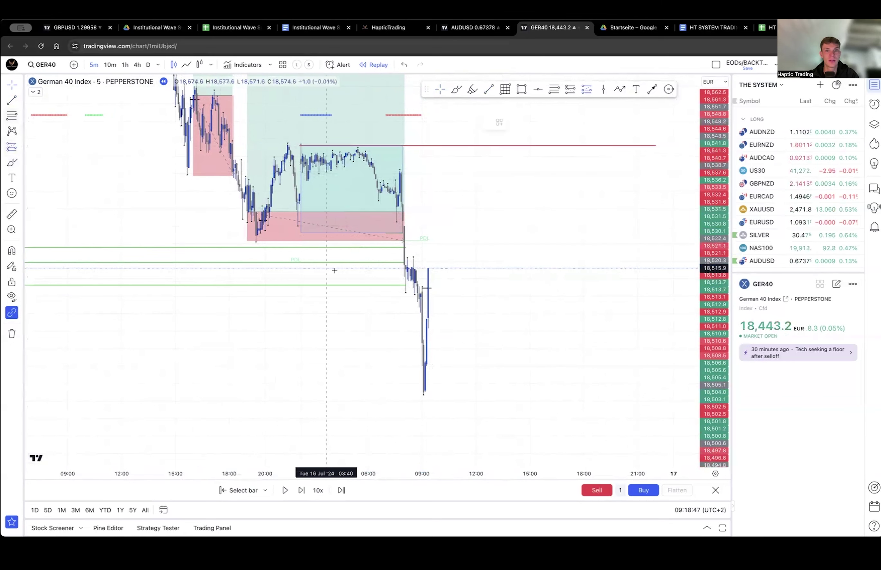
left_click(428, 268)
left_click_drag(436, 381, 436, 395)
left_click_drag(383, 368, 384, 484)
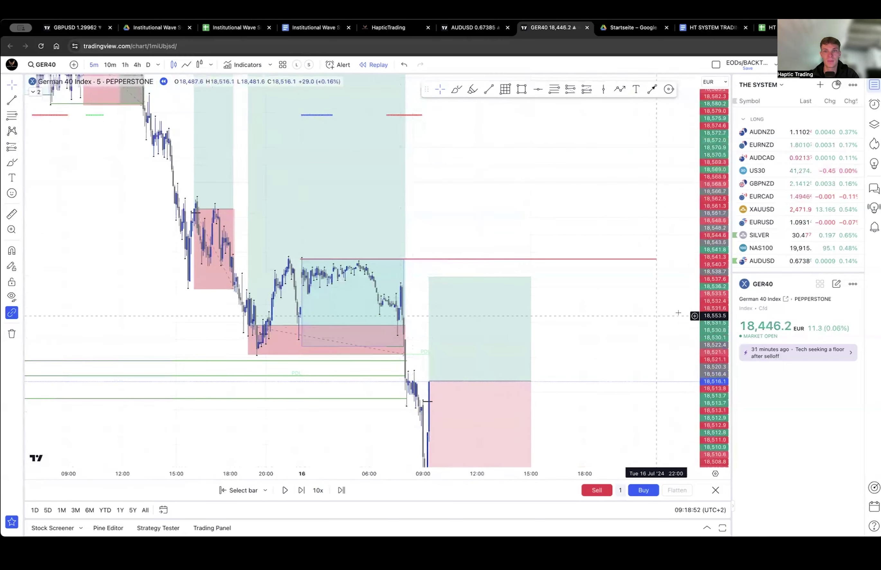
left_click_drag(713, 292, 714, 386)
left_click_drag(616, 347, 589, 306)
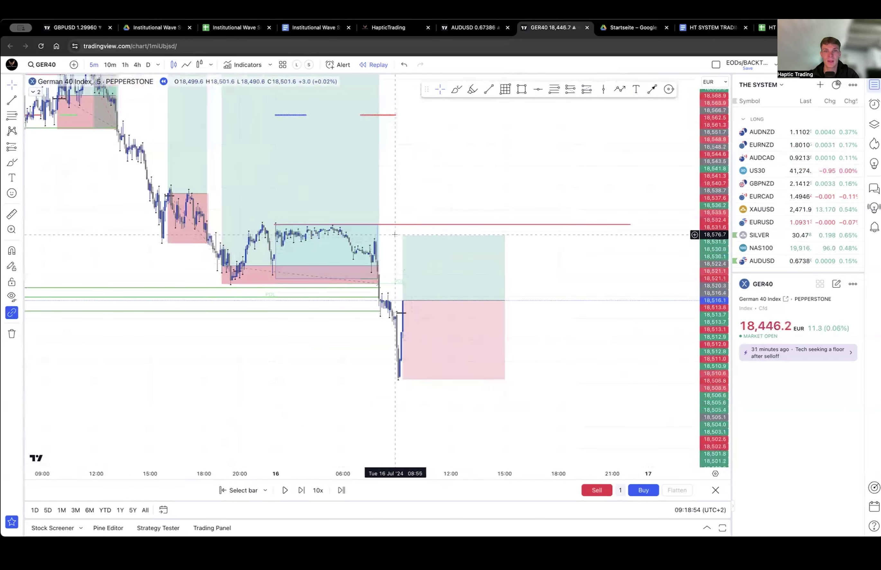
left_click_drag(403, 236, 403, 225)
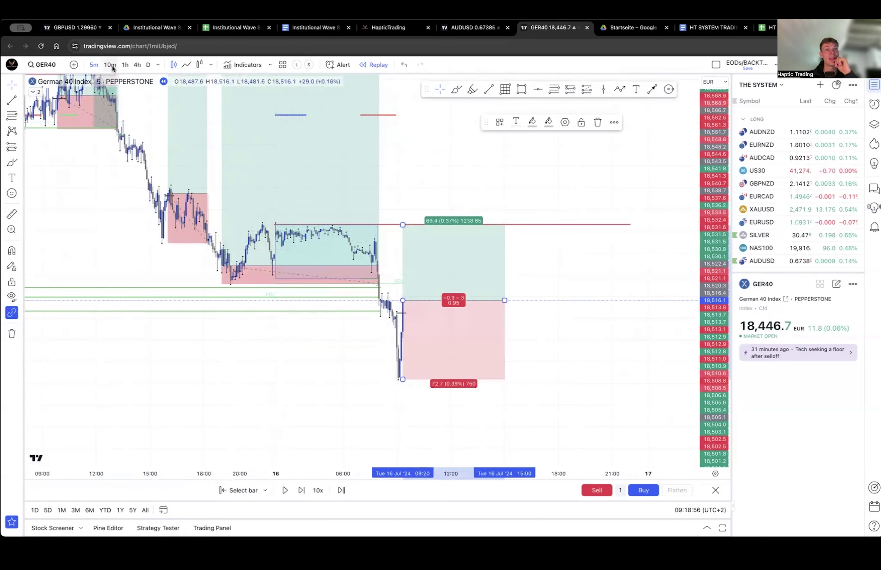
Raise the 16 July long position's target to the higher red 1-hour line for a 225.4-point target.
left_click(125, 65)
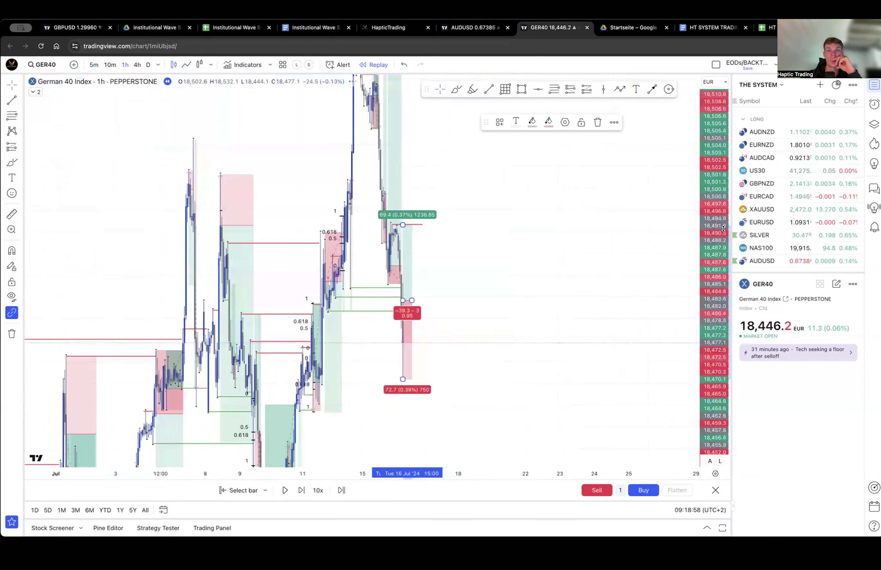
left_click_drag(498, 286, 511, 275)
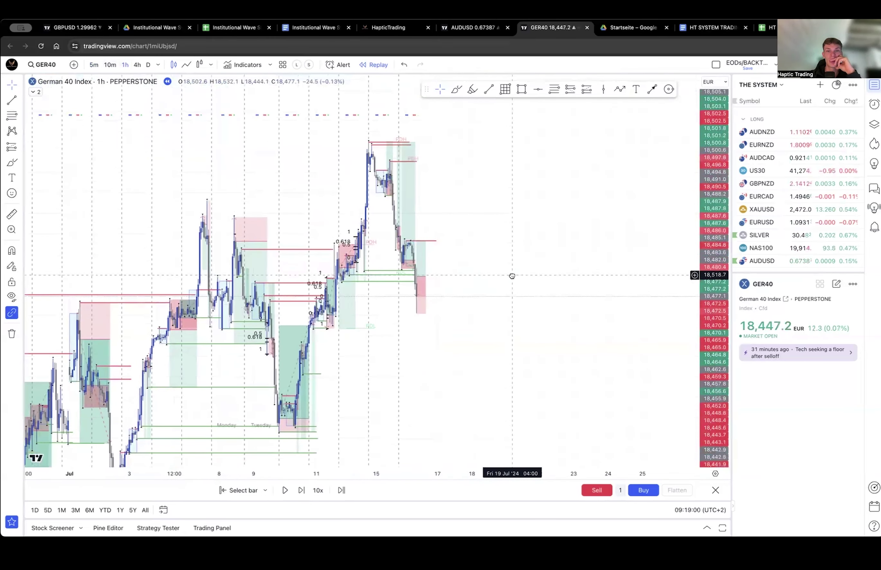
left_click_drag(426, 242, 418, 159)
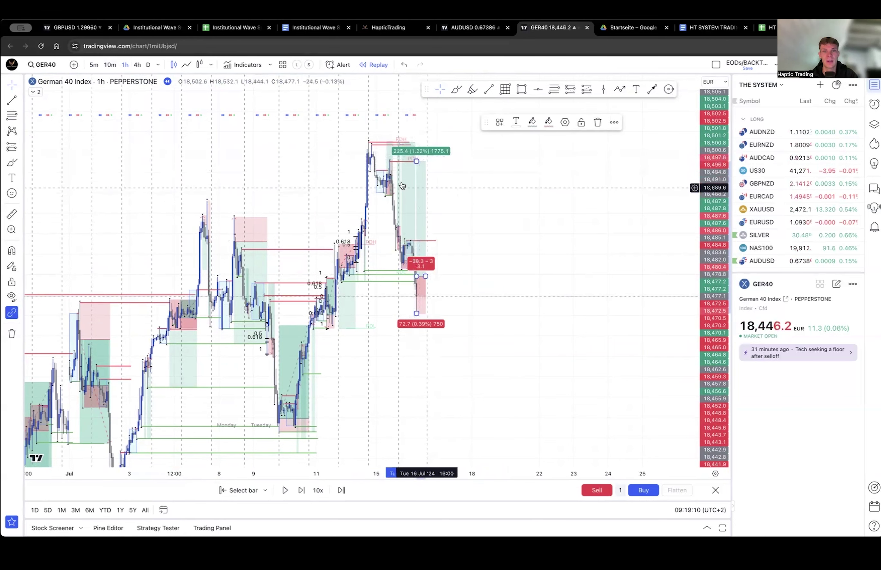
left_click(93, 65)
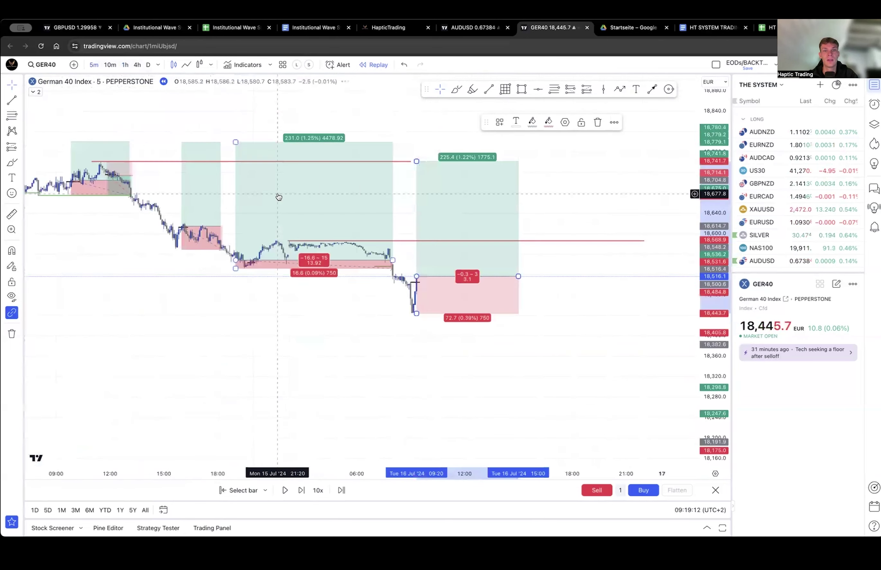
On the 1-hour chart, draw two green horizontal lines from the 11 July lows, at 18,439.8 and just below, to about 22:00 on 16 July.
left_click(125, 66)
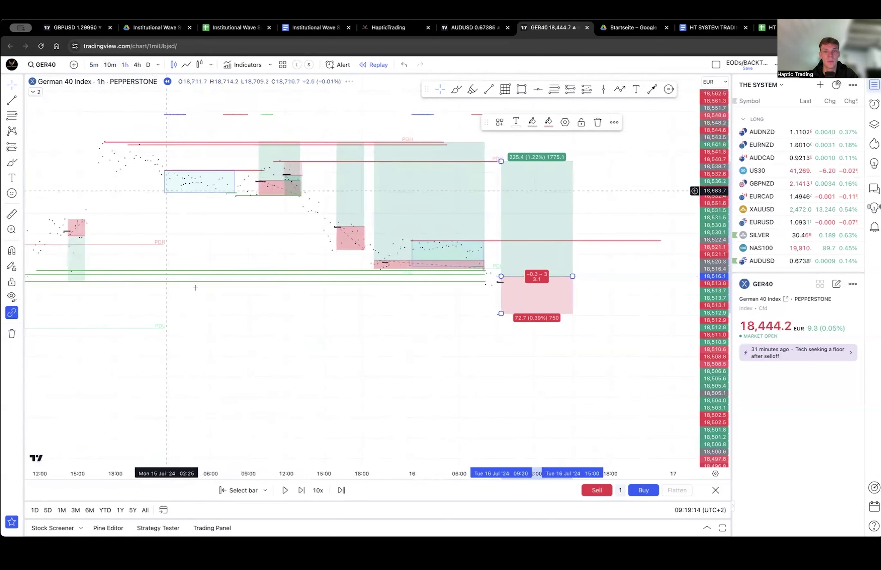
scroll(346, 320, "right", 5)
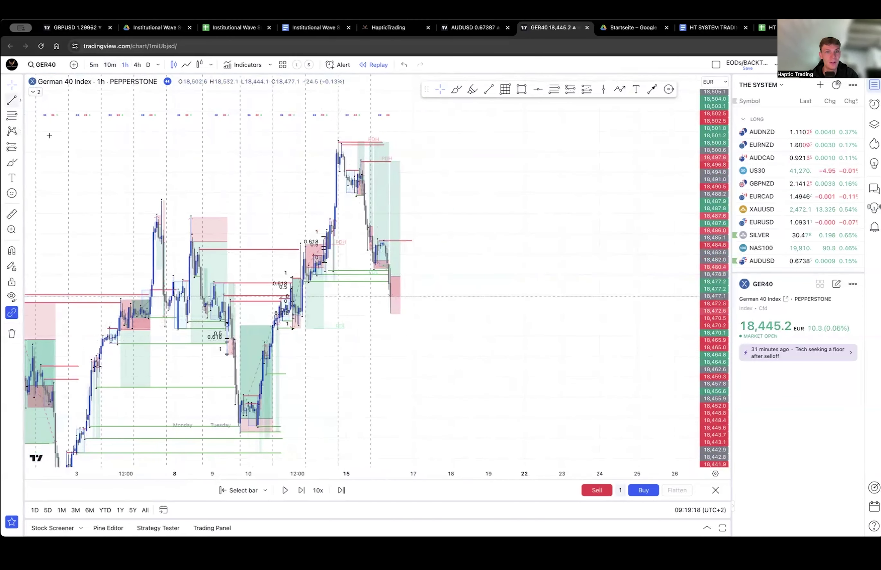
key("super")
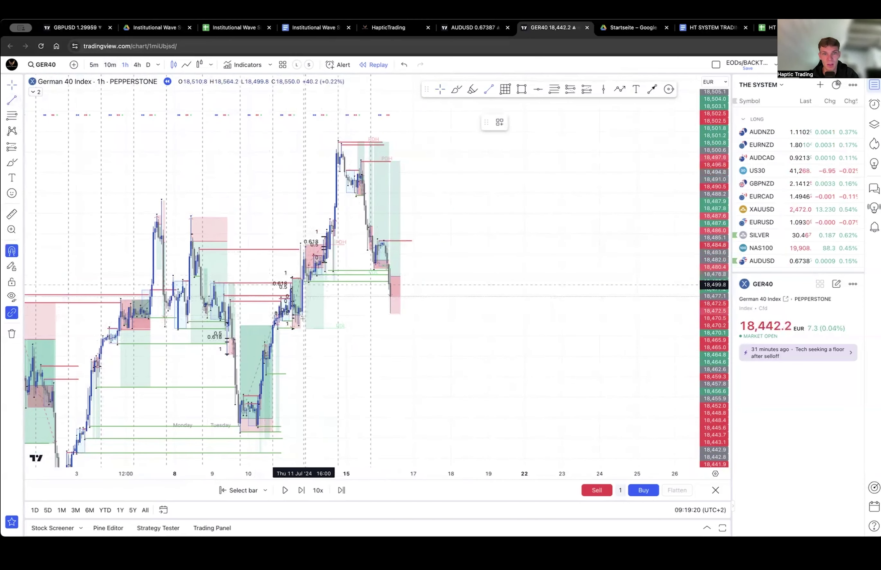
left_click(302, 316)
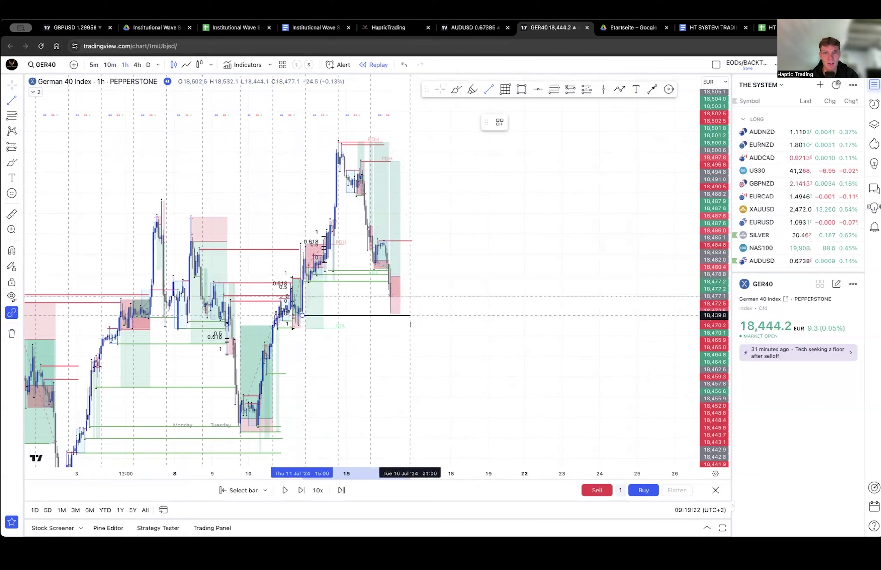
left_click(411, 324)
left_click(516, 122)
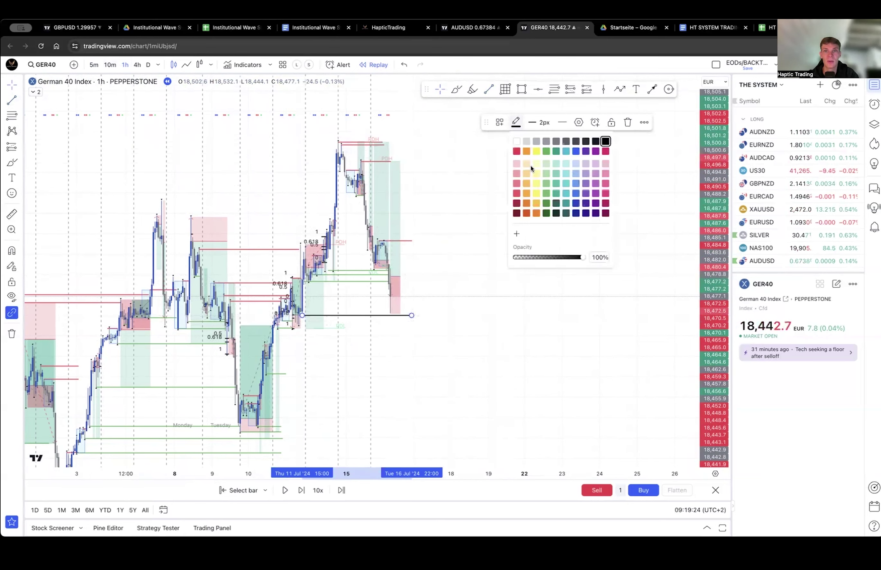
left_click(549, 195)
left_click(468, 287)
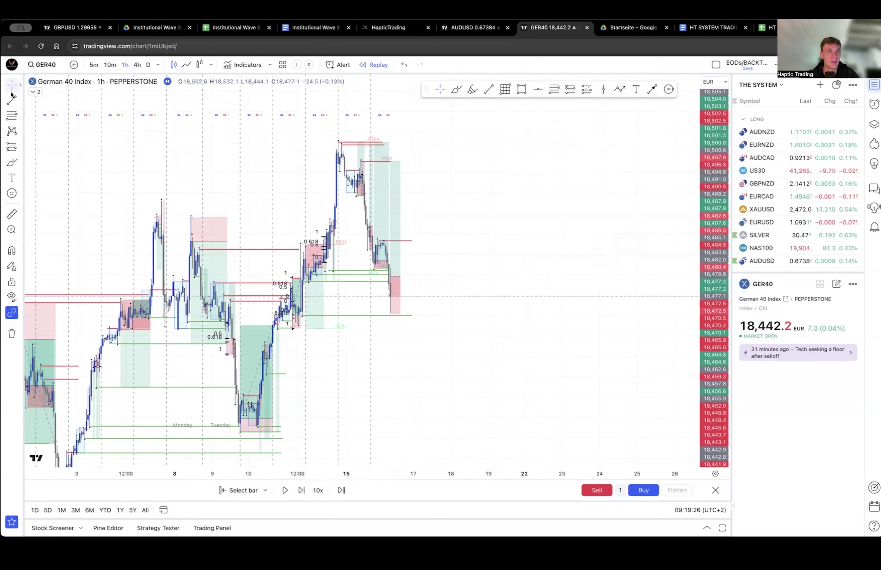
left_click(299, 339)
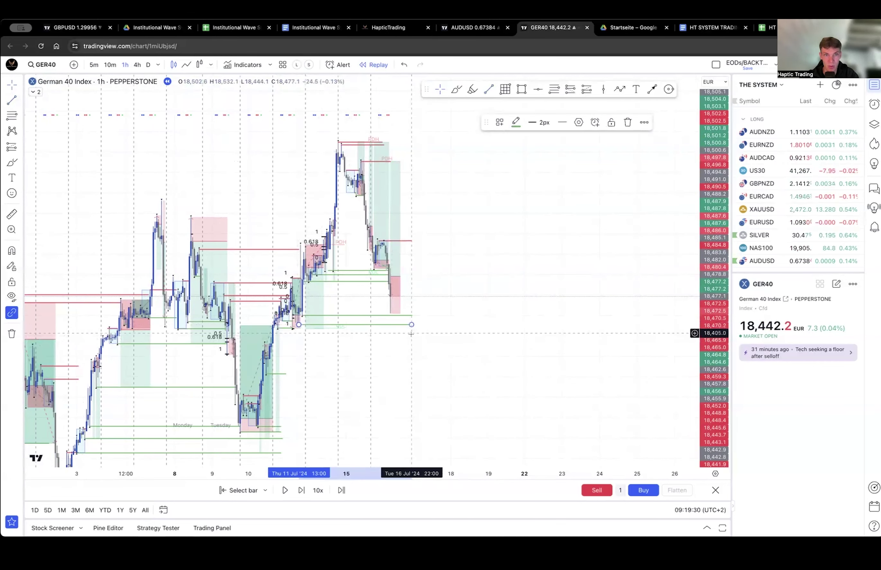
key("Escape")
Return to the 5-minute chart and advance the replay to about 13:40 on 16 July.
left_click(94, 65)
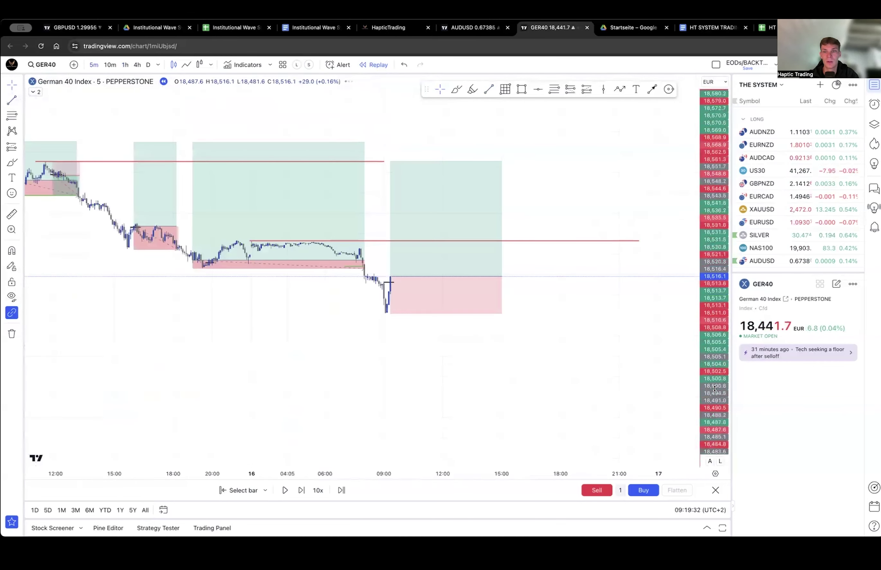
left_click_drag(713, 292, 712, 329)
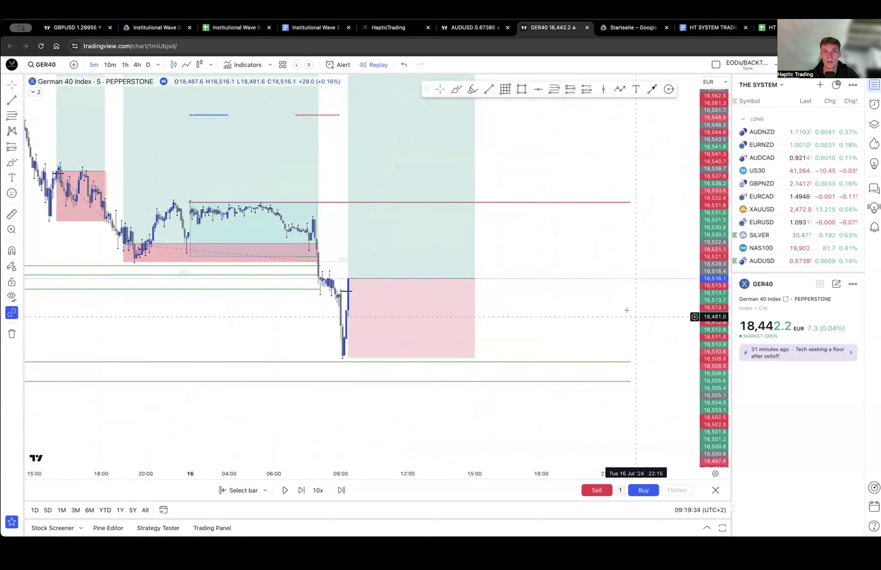
left_click_drag(624, 309, 622, 308)
key("shift+Right")
key("shift+Right")
key("shift+Right")
key("shift+Right")
key("shift+Right")
key("shift+Right")
key("shift+Right")
key("shift+Right")
key("shift+Right")
key("shift+Right")
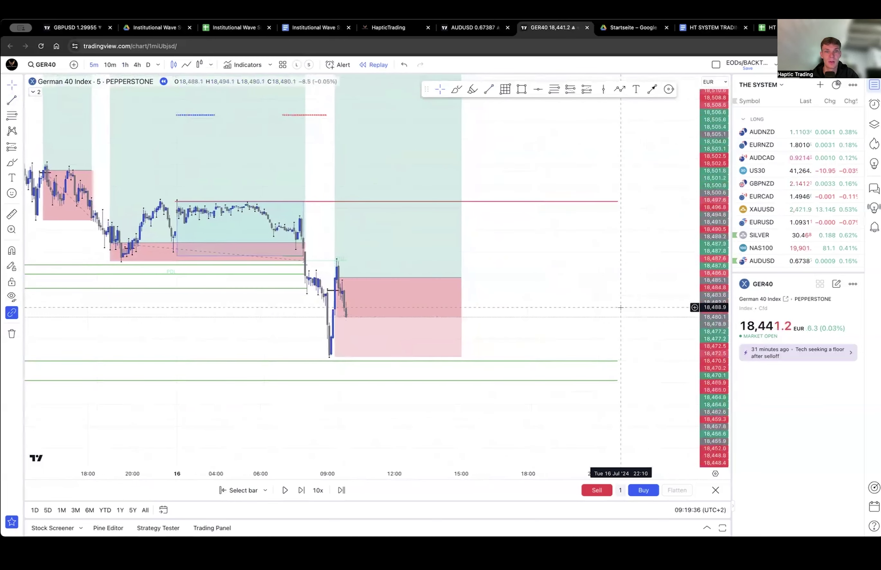
key("shift+Right")
key("shift+Right")
key("shift+Right")
key("shift+Right")
key("shift+Right")
key("shift+Right")
key("shift+Right")
key("shift+Right")
key("shift+Right")
key("shift+Right")
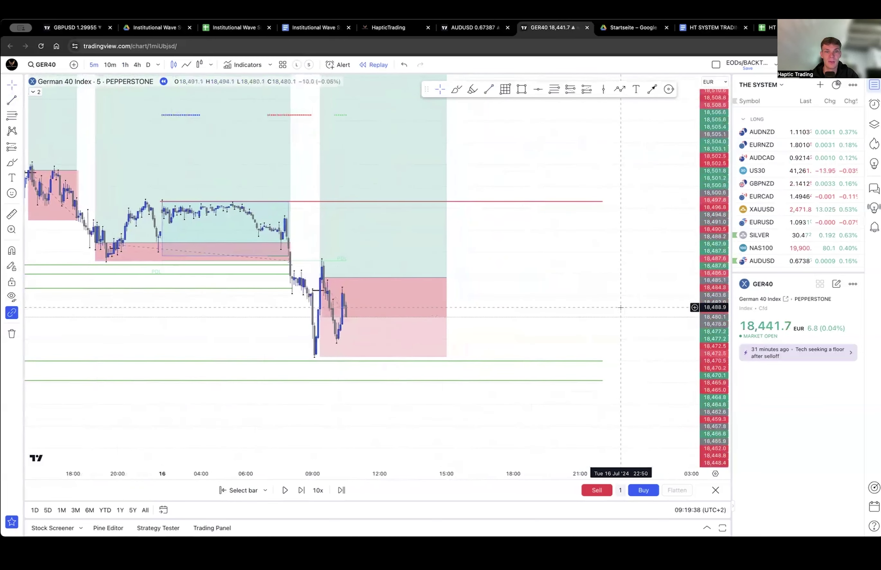
key("shift+Right")
key("shift+Right")
key("shift+Right")
key("shift+Right")
key("shift+Right")
key("shift+Right")
key("shift+Right")
key("shift+Right")
key("shift+Right")
key("shift+Right")
key("shift+Right")
key("shift+Right")
key("shift+Right")
key("shift+Right")
key("shift+Right")
key("shift+Right")
key("shift+Right")
key("shift+Right")
key("shift+Right")
key("shift+Right")
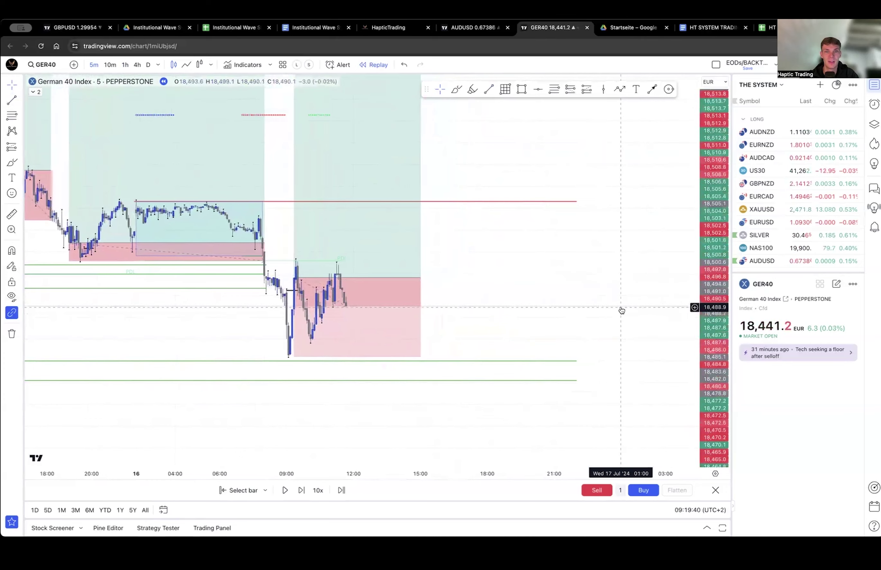
key("shift+Right")
key("shift+Right")
key("shift+Right")
key("shift+Right")
key("shift+Right")
key("shift+Right")
key("shift+Right")
key("shift+Right")
key("shift+Right")
key("shift+Right")
key("shift+Right")
key("shift+Right")
key("shift+Right")
key("shift+Right")
key("shift+Right")
key("shift+Right")
key("shift+Right")
key("shift+Right")
key("shift+Right")
key("shift+Right")
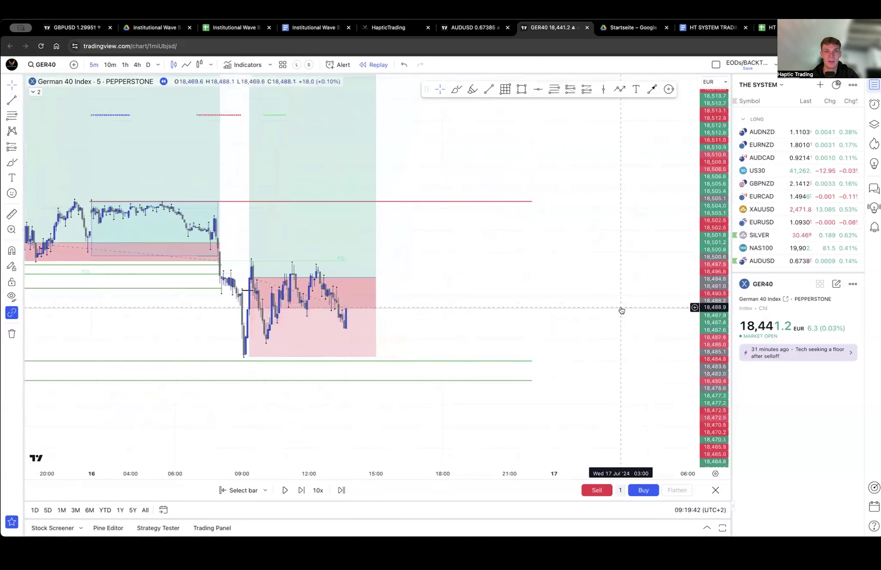
On the 1-hour chart, draw a red horizontal line at 18,529.1 from 11:00 to 21:00 on 16 July.
left_click(123, 65)
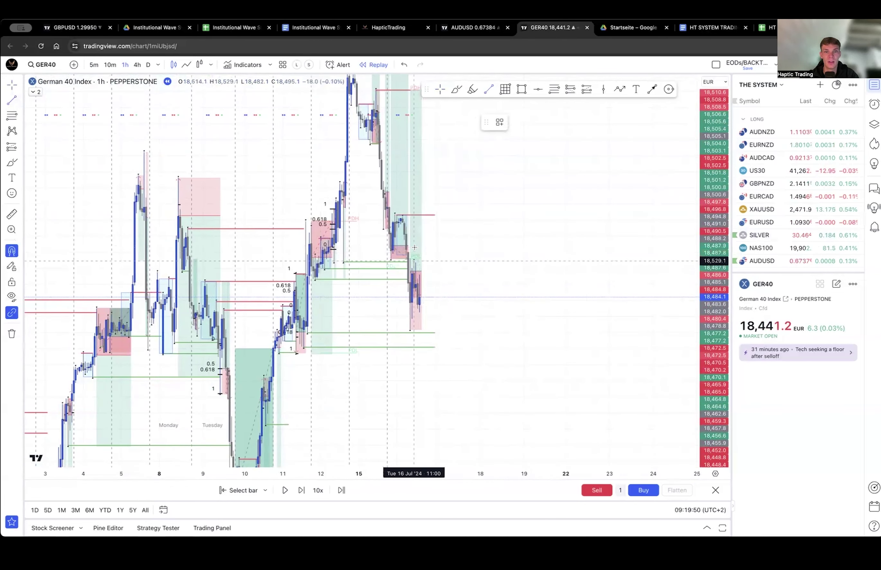
left_click(432, 260)
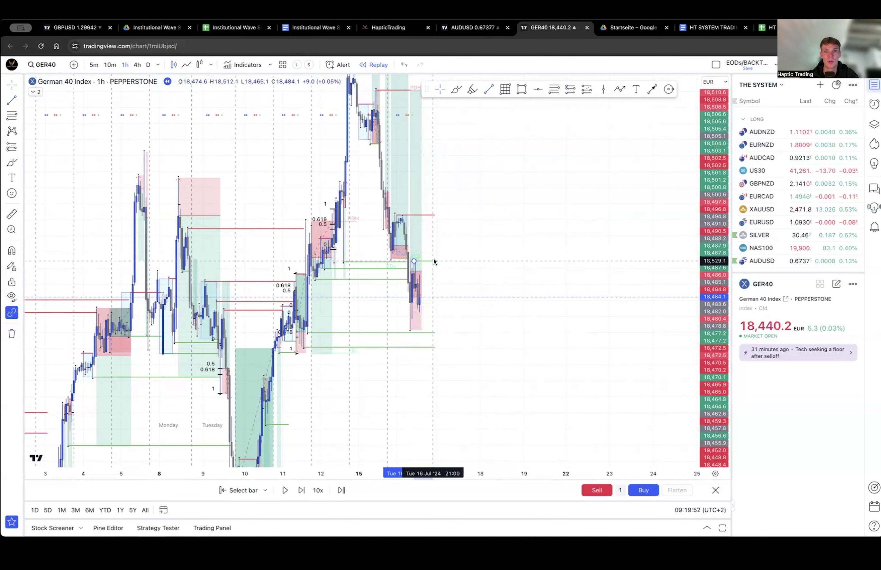
left_click(516, 123)
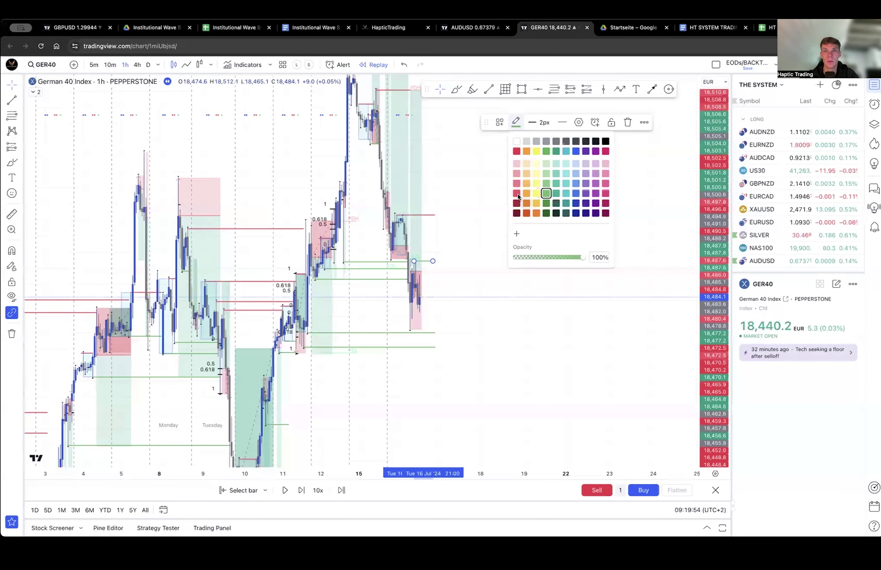
left_click(517, 193)
left_click(526, 276)
On the 5-minute chart, extend the long position's end to about 17:45 on 16 July.
left_click(94, 65)
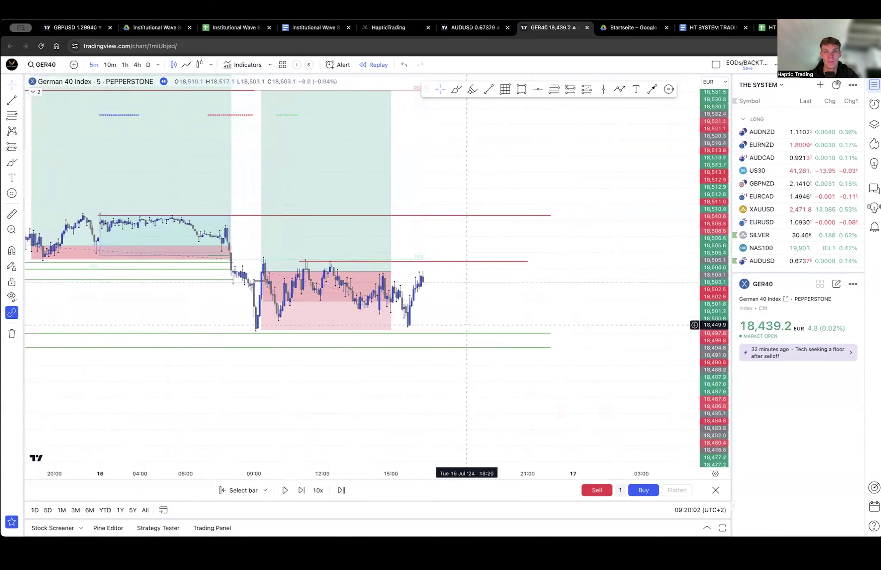
left_click(370, 273)
left_click_drag(389, 272, 453, 279)
left_click(568, 298)
Advance the replay to about 17:55 on 16 July.
key("shift+Right")
key("shift+Right")
key("shift+Right")
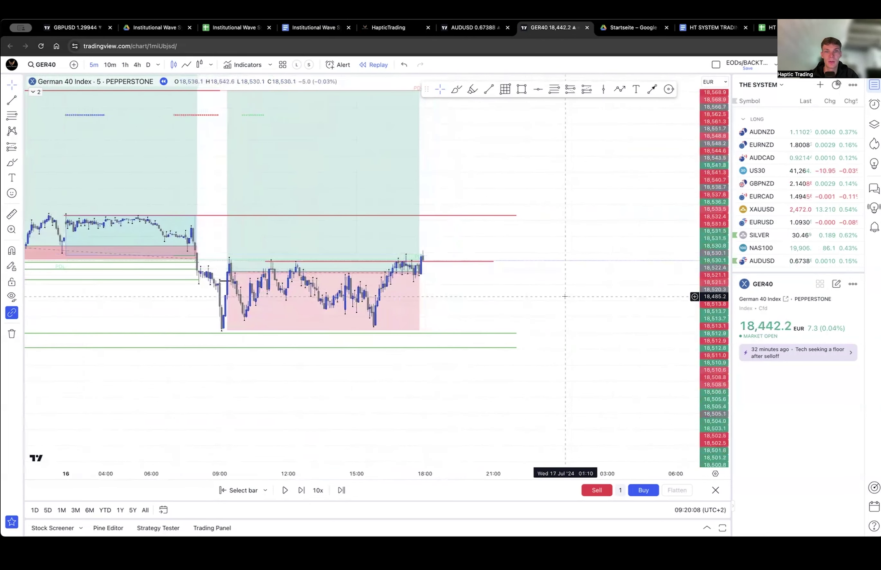
Shorten the red line at 18,529.1 to end at about 17:15 on 16 July, where price crosses it.
scroll(489, 287, "up", 3)
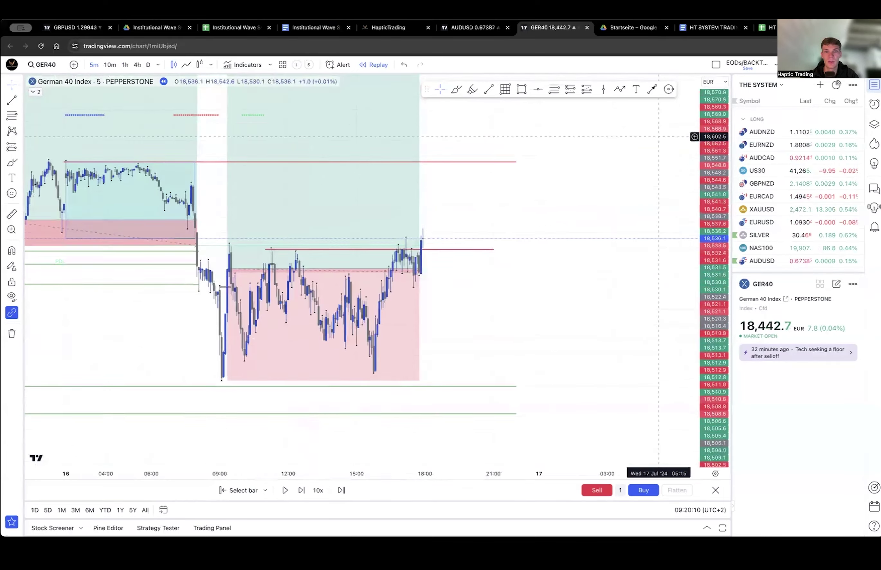
scroll(490, 286, "left", 5)
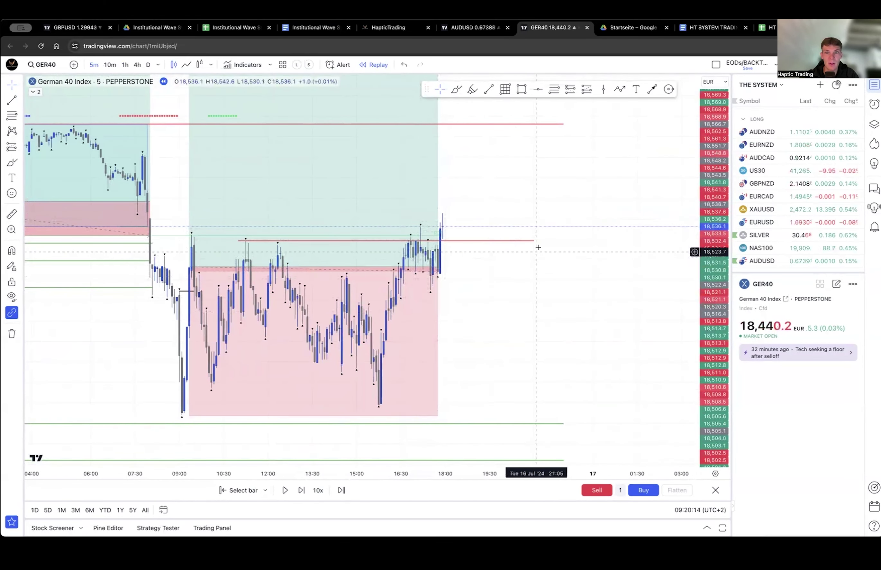
left_click_drag(534, 242, 423, 247)
left_click(490, 296)
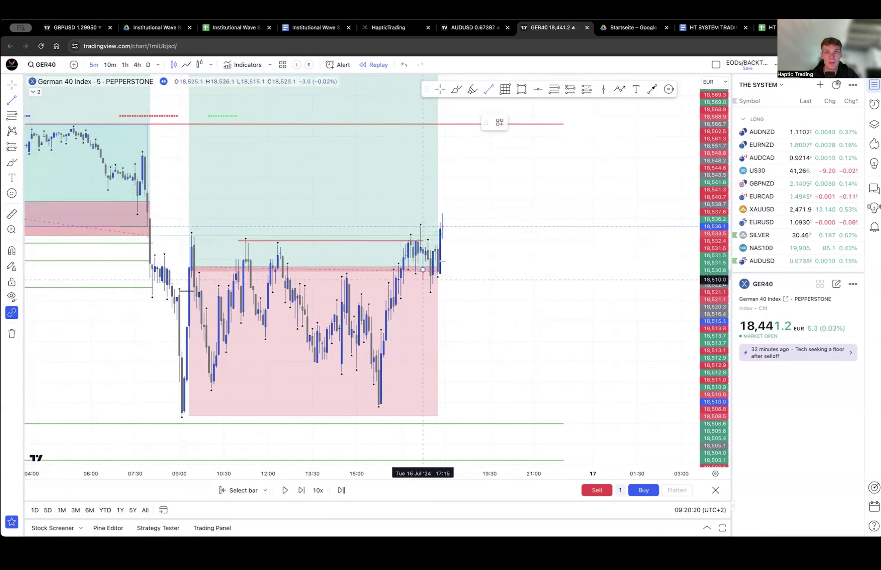
Mark the fractal break at 18,515.1 with a short black horizontal line from 17:15 to 18:00 on 16 July.
left_click(426, 270)
left_click(524, 124)
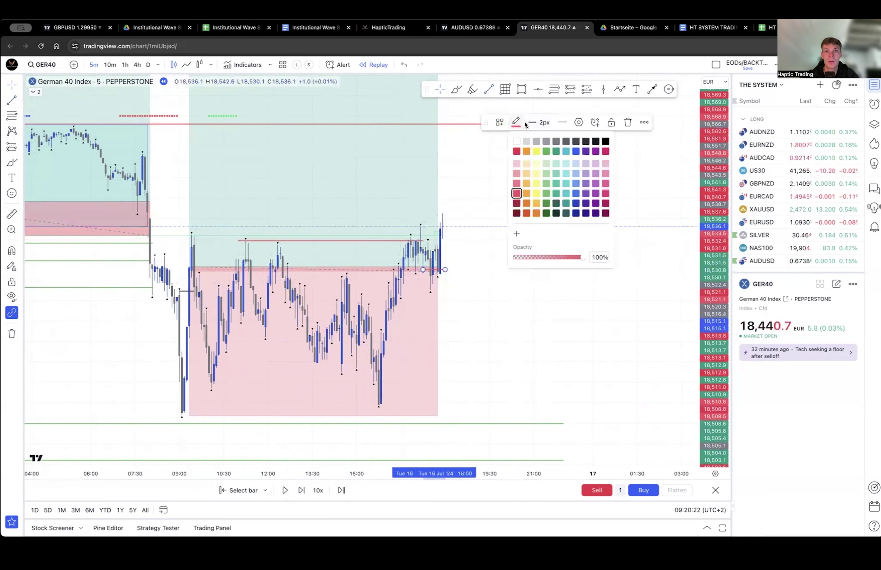
left_click(605, 141)
left_click(327, 251)
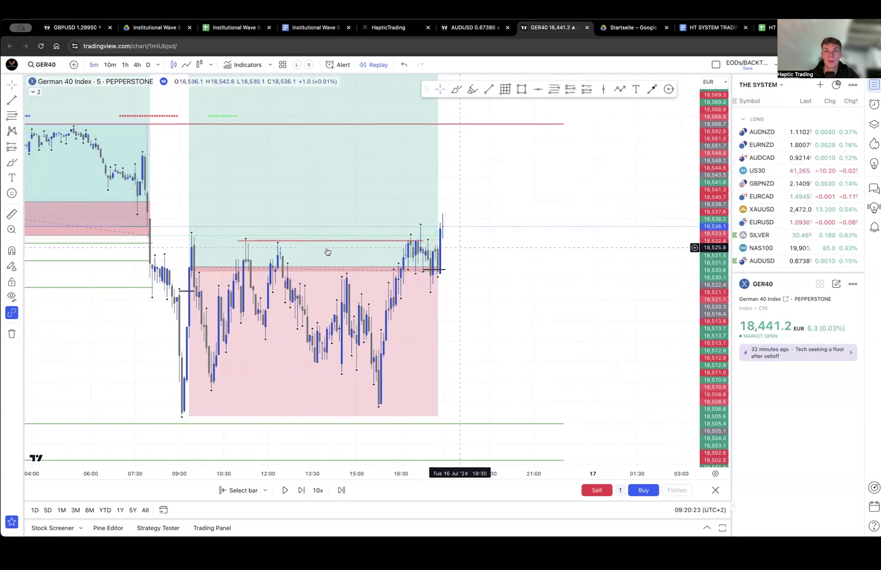
Place a short position at 17:30 on 16 July at about 18,512.3, with a 23.8-point stop at 18,536.1.
left_click(22, 148)
left_click(55, 175)
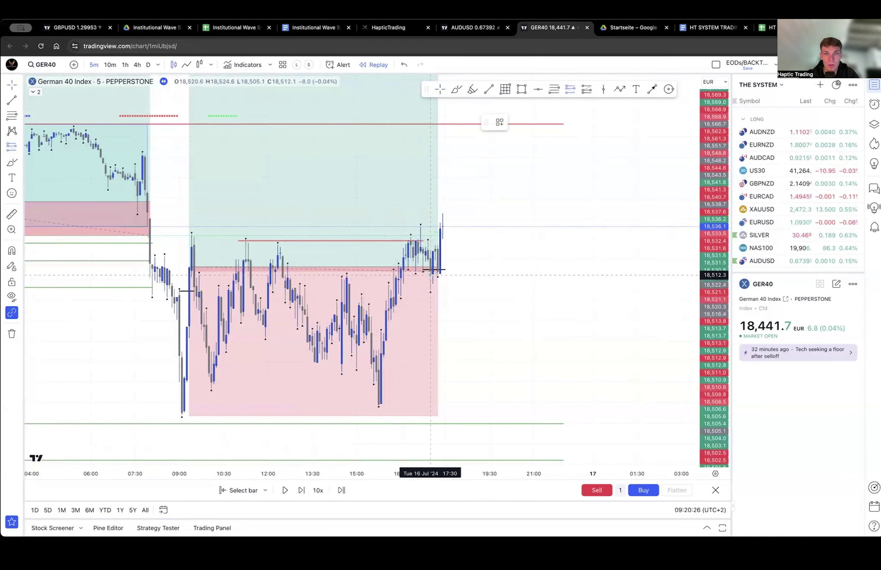
left_click(431, 275)
left_click_drag(430, 219, 431, 227)
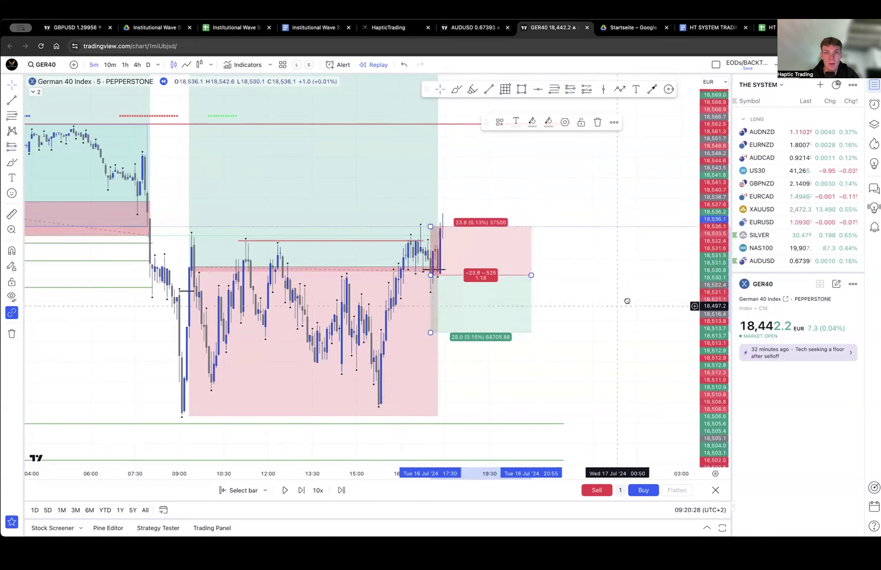
left_click_drag(626, 302, 608, 161)
left_click_drag(519, 275, 527, 307)
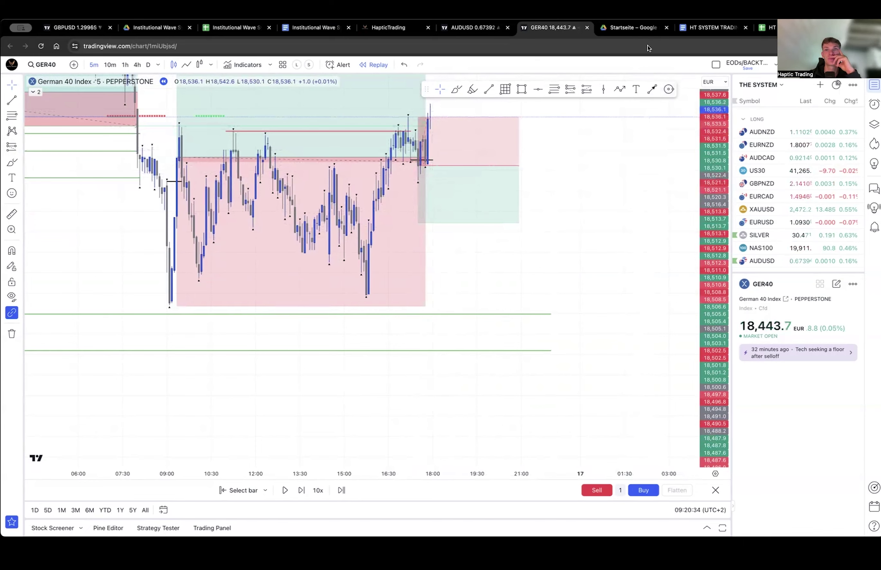
Switch to the HT SYSTEM DATEN ab 01.01.23 spreadsheet and open its JOURNAL sheet to view the trade records.
left_click(207, 15)
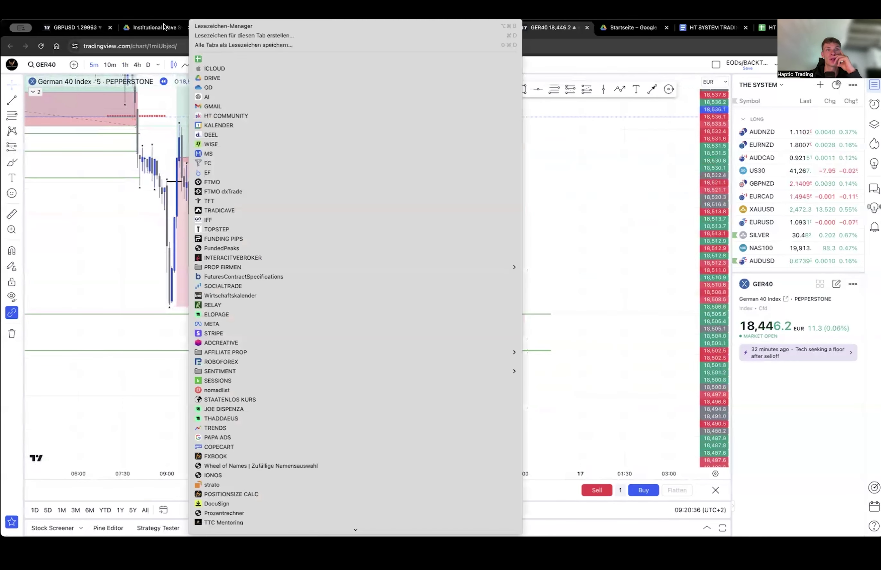
left_click(93, 157)
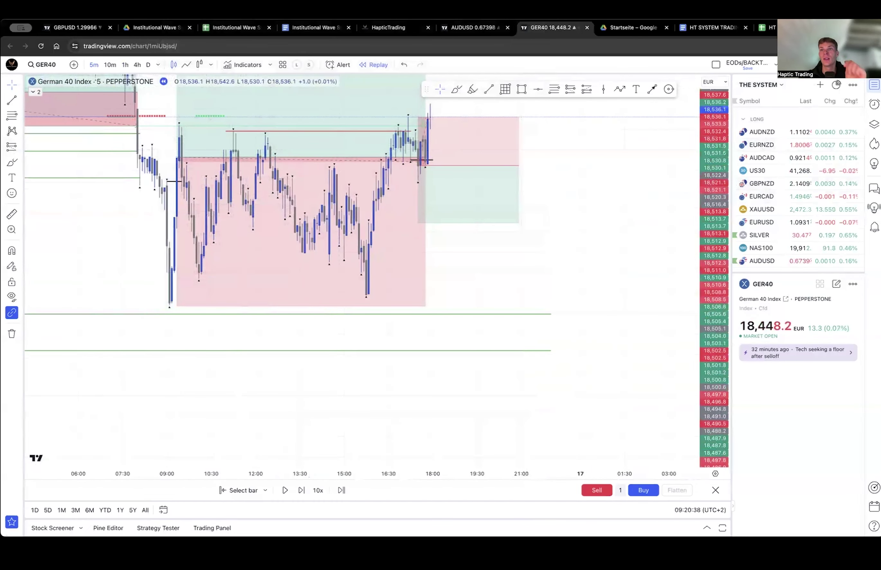
left_click(786, 27)
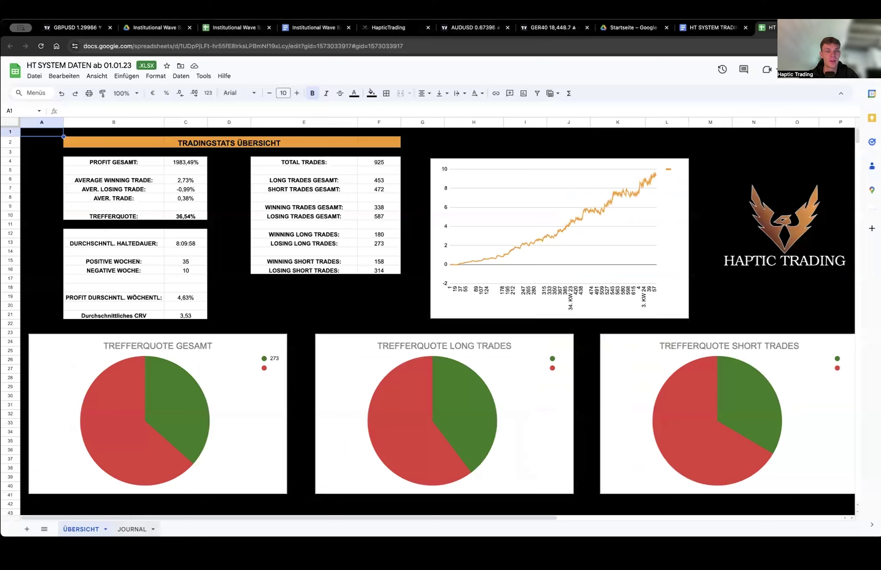
left_click(133, 530)
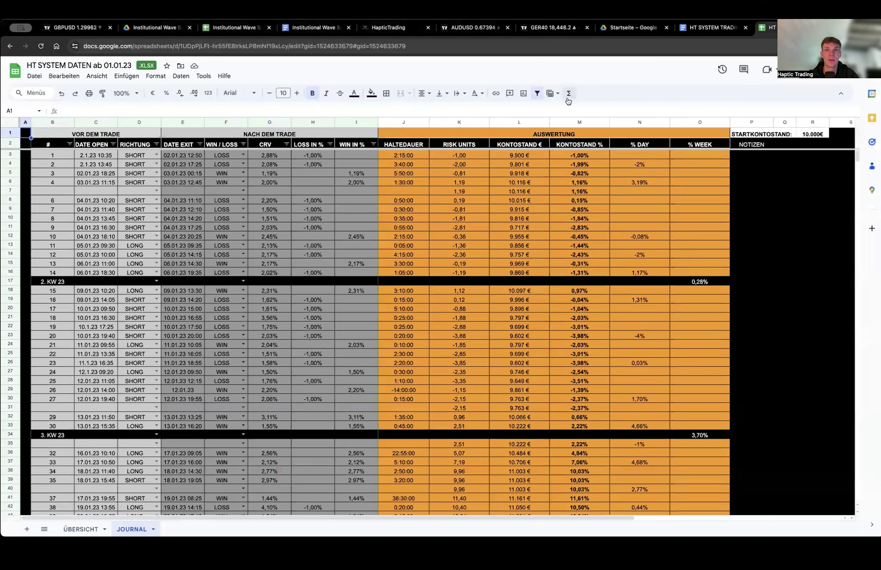
Switch back to the GER40 chart and lower the short position's target to 64.4 points below entry.
left_click(548, 27)
left_click_drag(506, 278, 507, 302)
left_click_drag(421, 248, 420, 325)
left_click(379, 332)
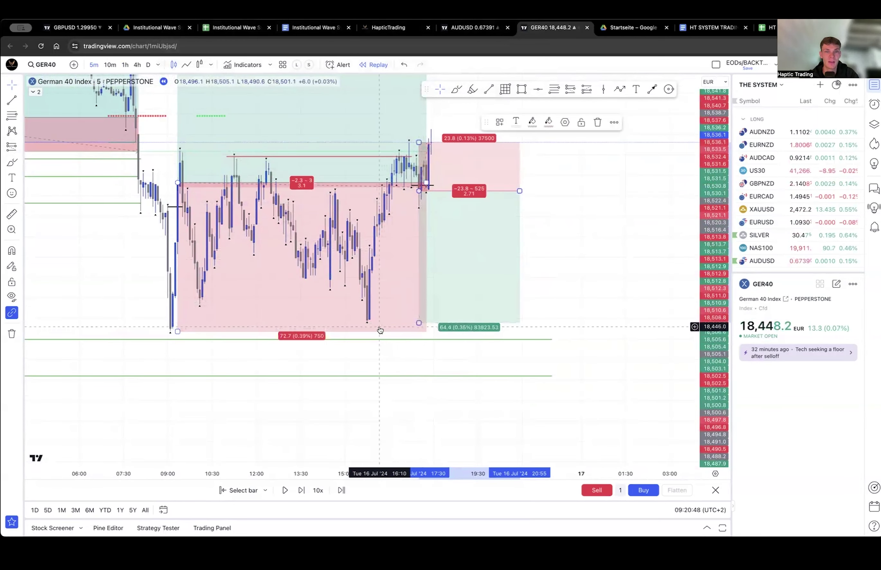
On the 1-hour chart, mark the fractal low at 18,449.1 with a green horizontal line from 15:00 to 22:00 on 16 July.
left_click(125, 66)
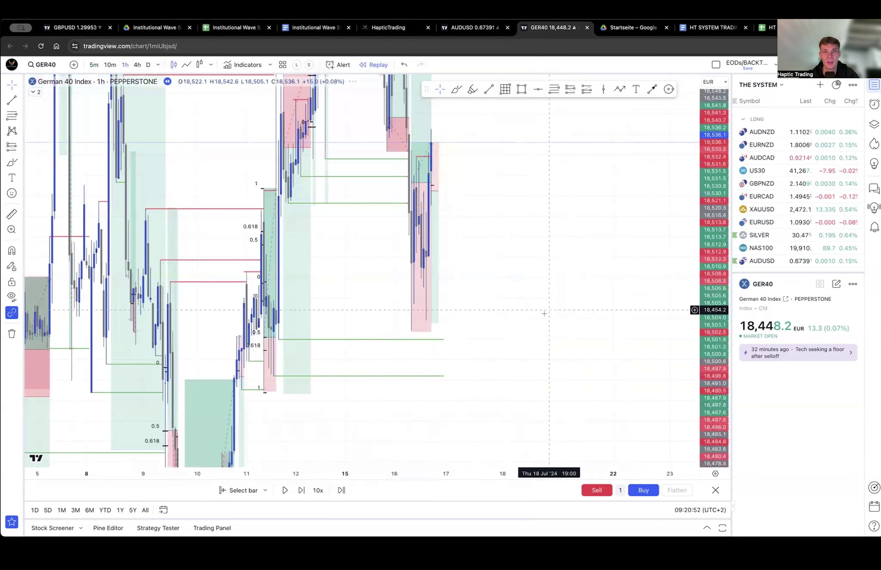
left_click(12, 101)
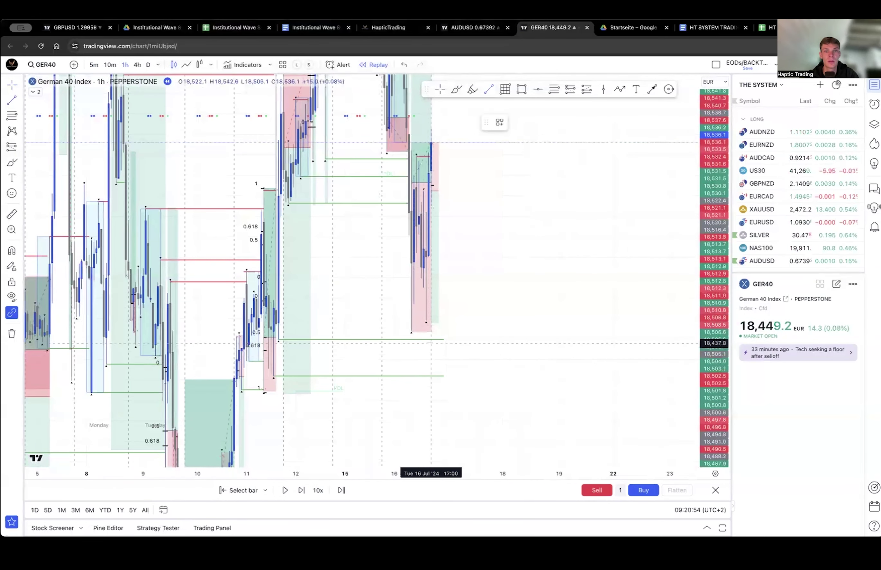
left_click(426, 320)
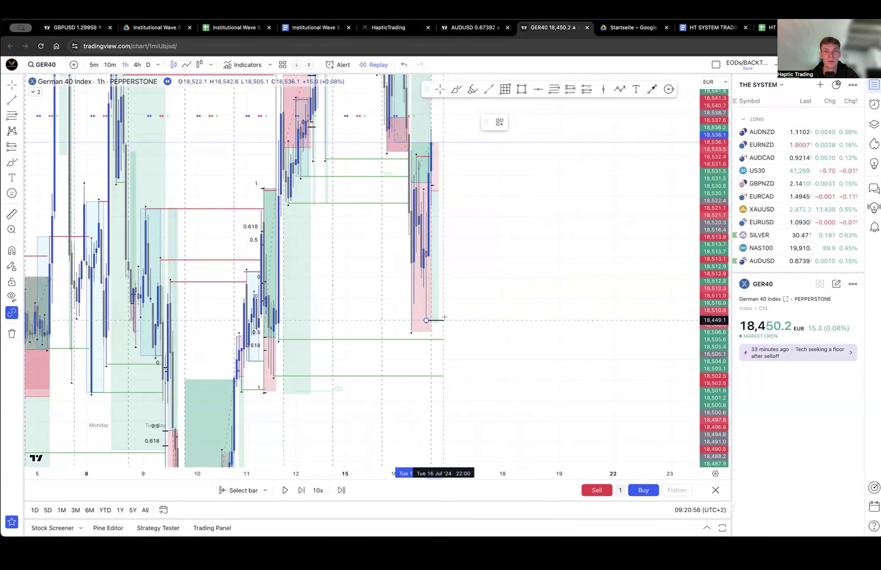
left_click(444, 320)
left_click(516, 122)
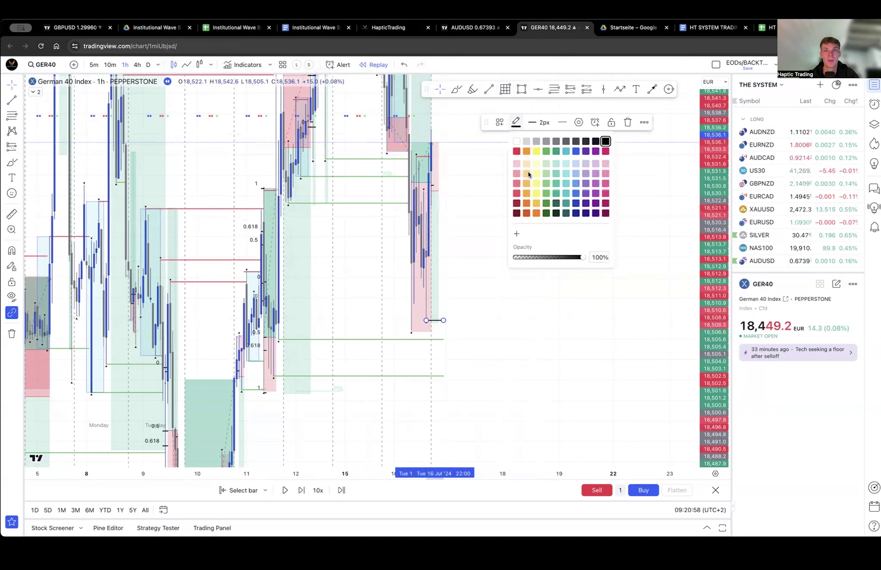
left_click(547, 202)
left_click(532, 246)
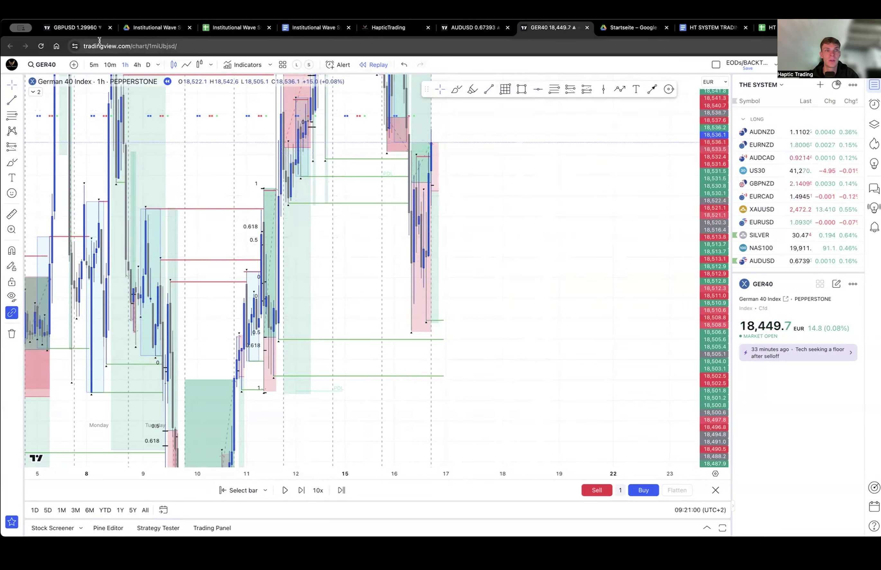
Return to the 5-minute chart and shorten the short position so it ends at about 17:45 on 16 July.
left_click(95, 65)
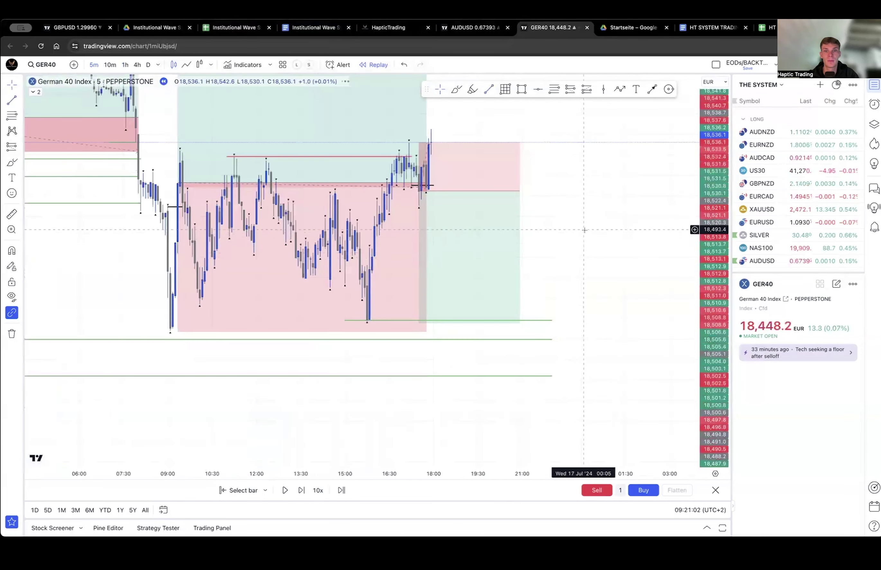
left_click_drag(520, 252, 426, 252)
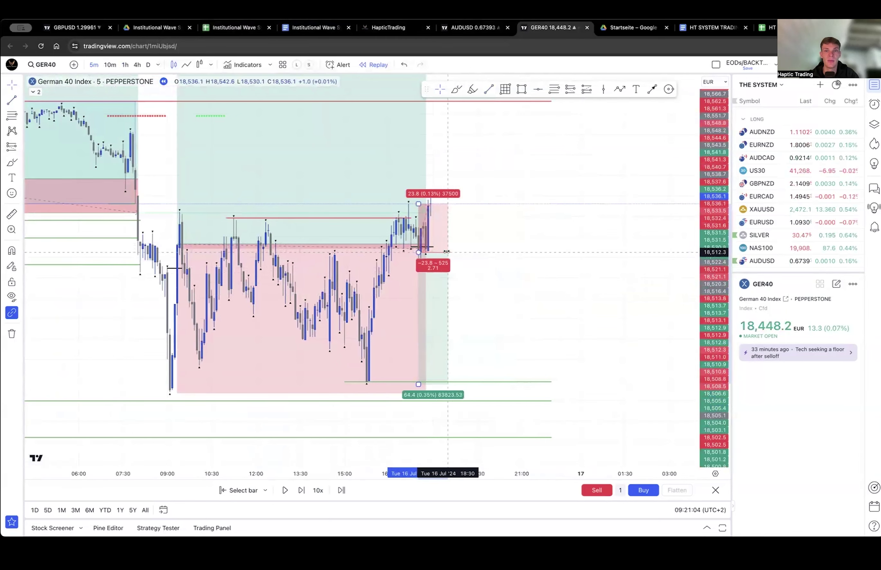
left_click(507, 264)
Replay the 5-minute chart candle by candle to about 21:10 on 16 July.
key("shift+Right")
key("shift+Right")
key("shift+Right")
key("shift+Right")
key("shift+Right")
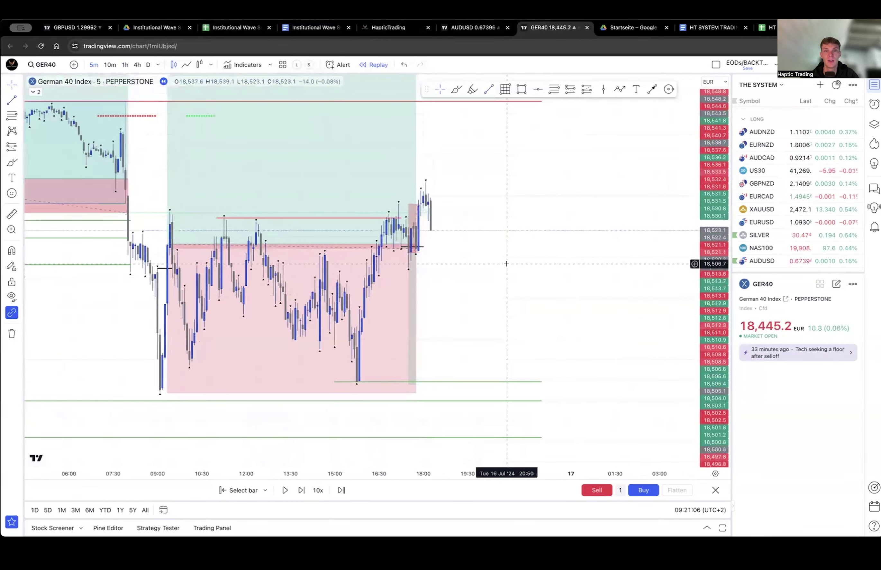
key("shift+Right")
key("shift+Right")
key("shift+Right")
key("shift+Right")
key("shift+Right")
key("shift+Right")
key("shift+Right")
key("shift+Right")
key("shift+Right")
key("shift+Right")
key("shift+Right")
key("shift+Right")
key("shift+Right")
key("shift+Right")
key("shift+Right")
key("shift+Right")
key("shift+Right")
key("shift+Right")
key("shift+Right")
key("shift+Right")
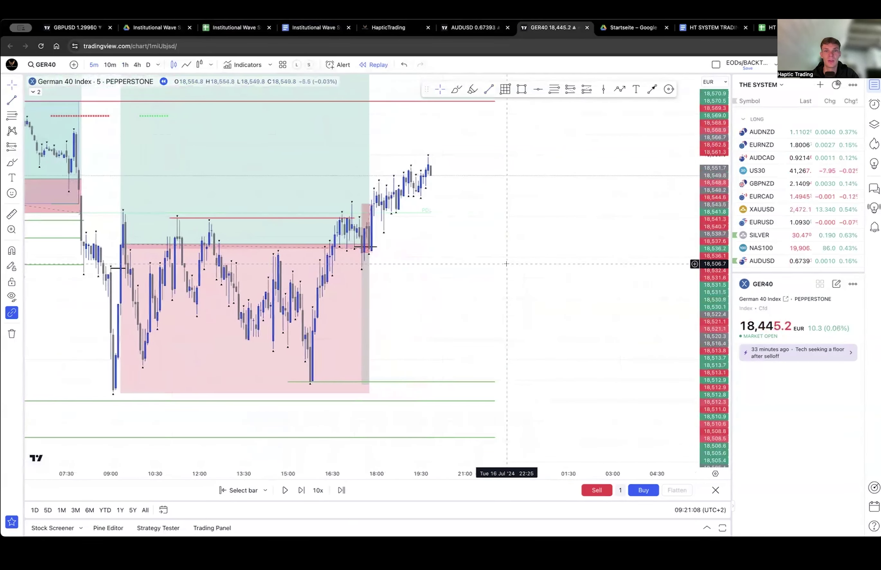
key("shift+Right")
key("shift+Right")
key("shift+Right")
key("shift+Right")
key("shift+Right")
key("shift+Right")
key("shift+Right")
key("shift+Right")
key("shift+Right")
key("shift+Right")
key("shift+Right")
key("shift+Right")
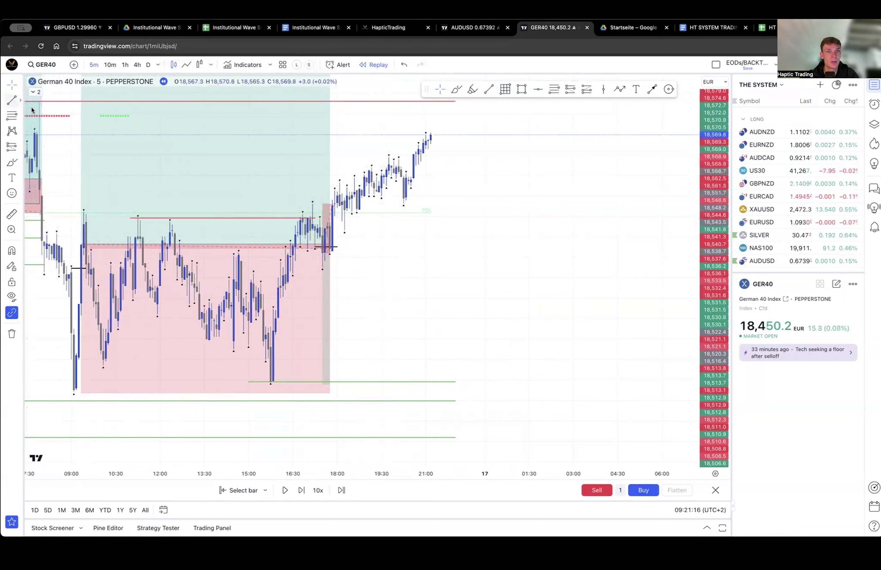
Mark the fractal break at 18,548.3 with a short green horizontal line from 20:00 to about 20:25 on 16 July.
left_click(12, 100)
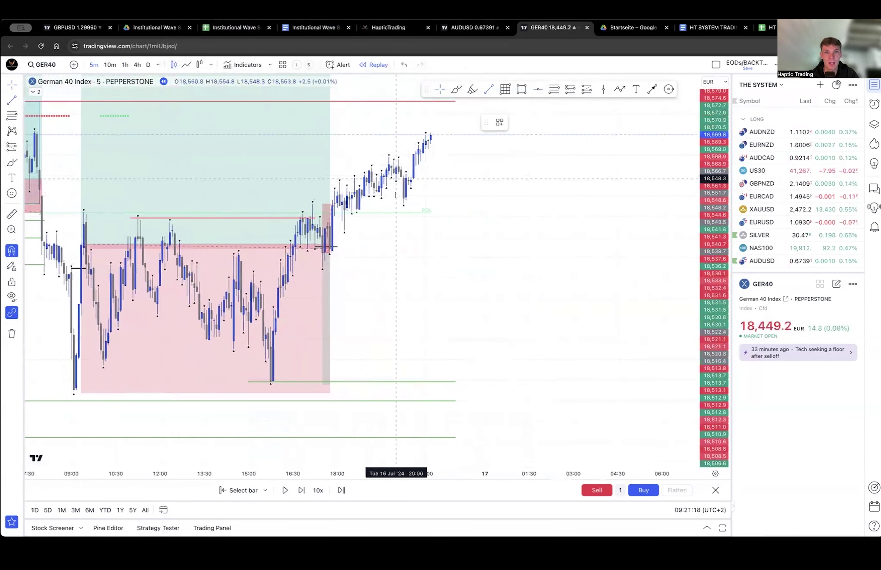
left_click(396, 195, "super")
left_click(408, 182, "shift")
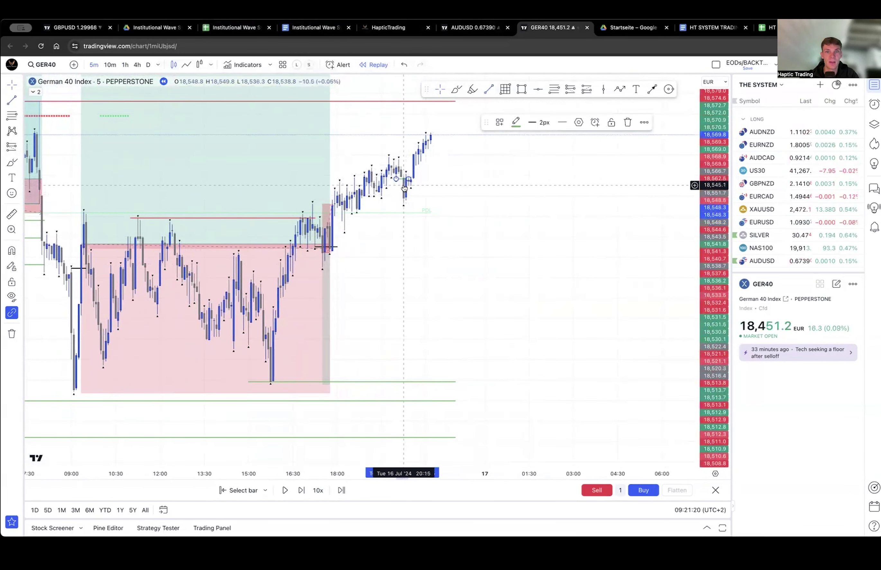
left_click_drag(408, 219, 410, 231)
Switch to the 1-hour chart and replay forward to the 08:00 candle on 17 July.
left_click(126, 65)
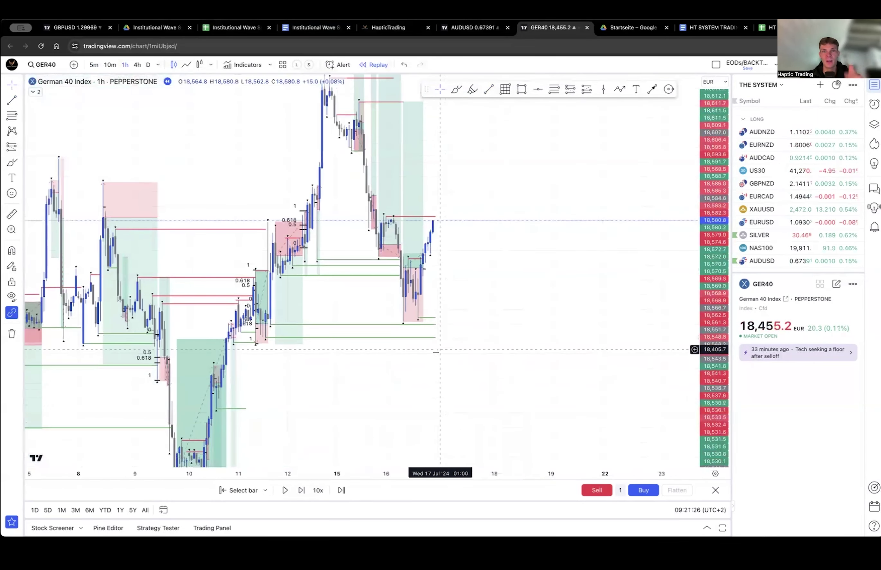
key("shift+Right")
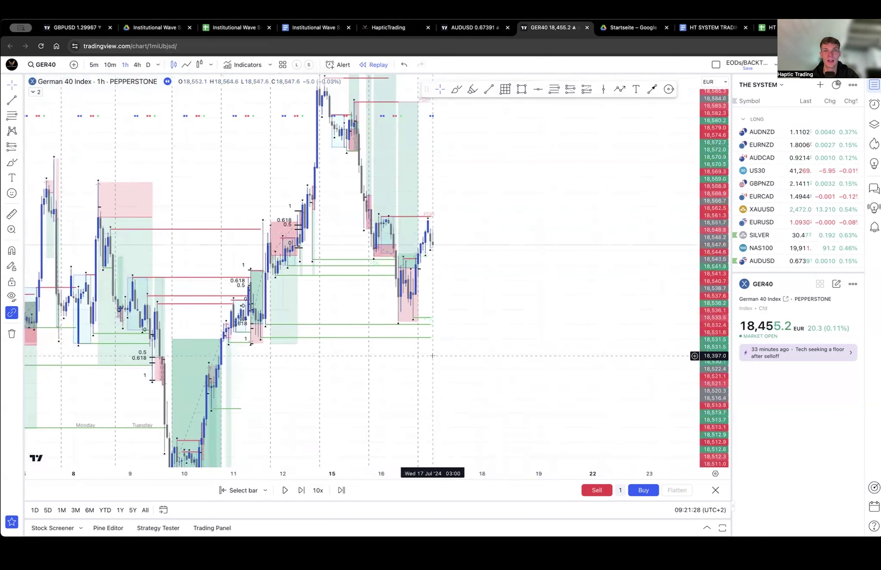
key("shift+Right")
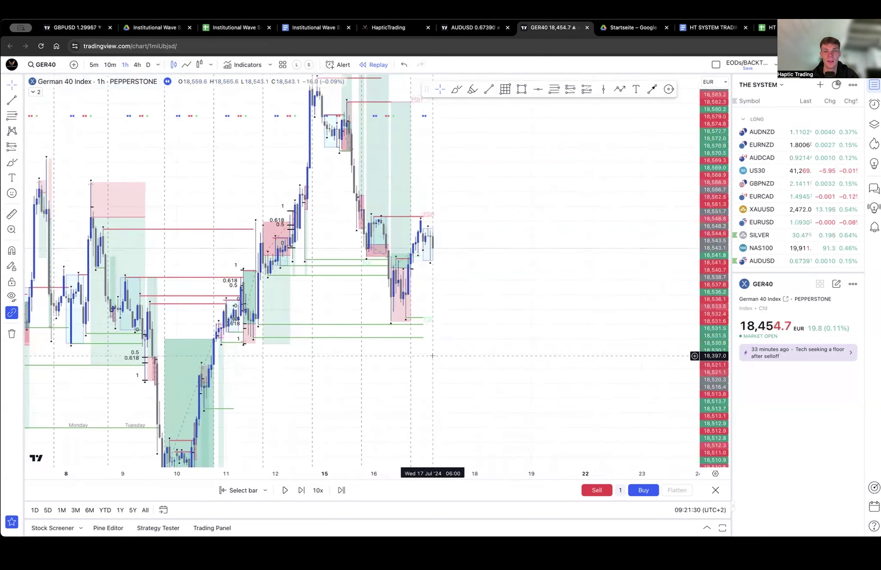
key("shift+Right")
key("shift+Right")
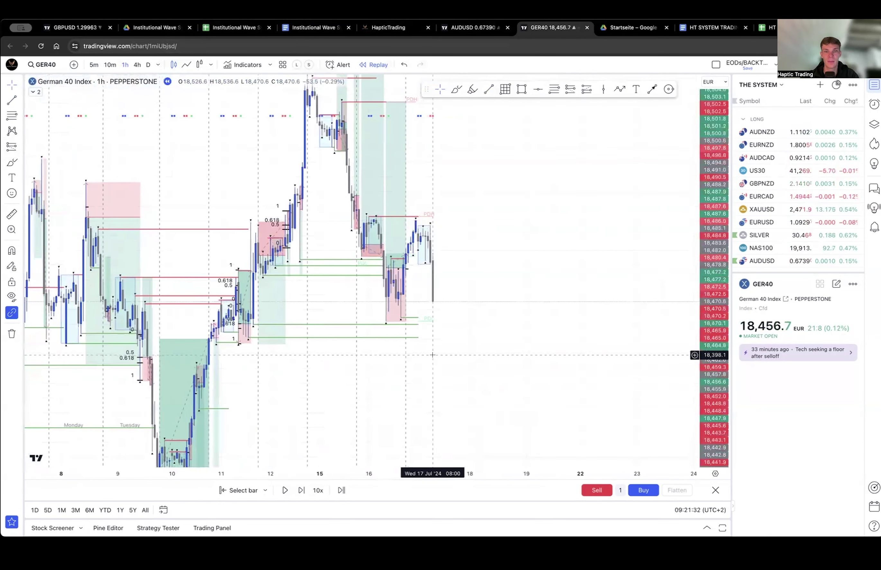
key("shift+Right")
Mark the 07:00 fractal low on 17 July with a green horizontal line extending to about 22:00.
left_click_drag(424, 270, 423, 260)
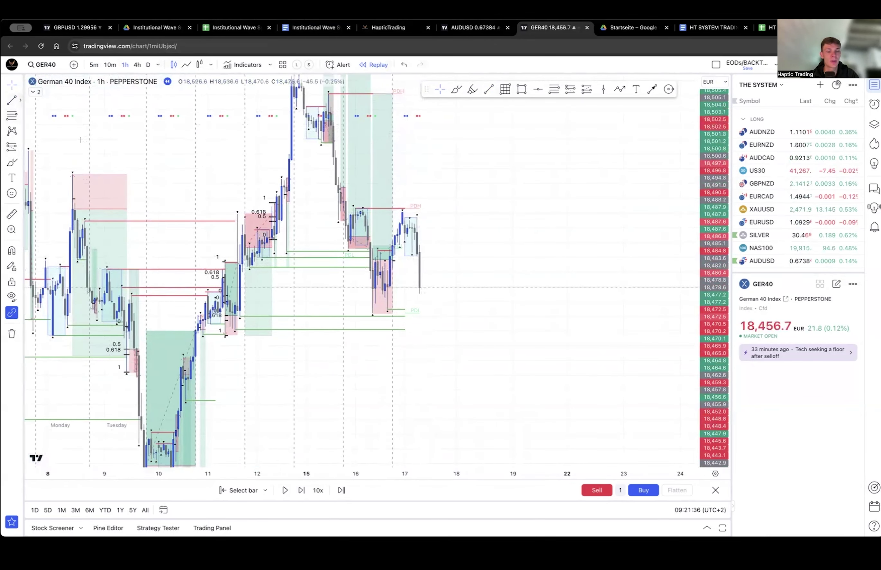
left_click(12, 100)
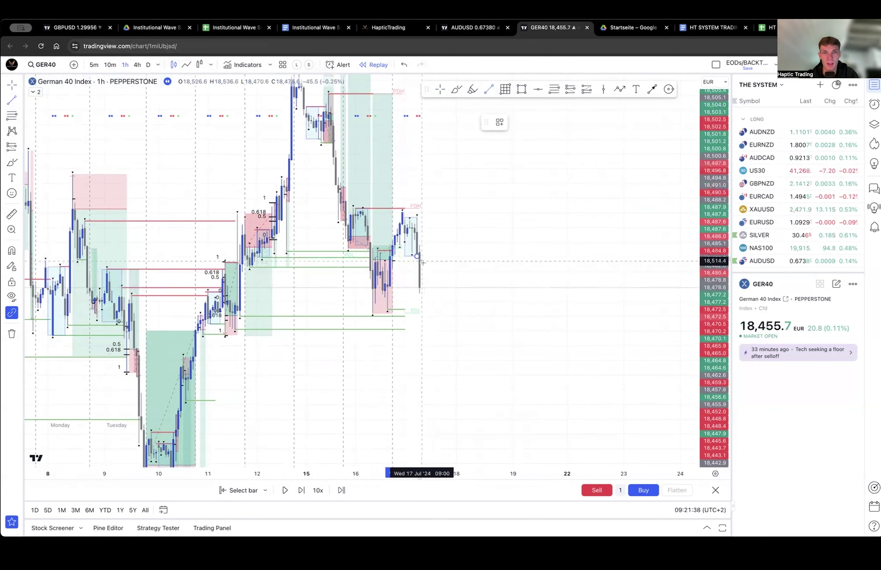
left_click(443, 256)
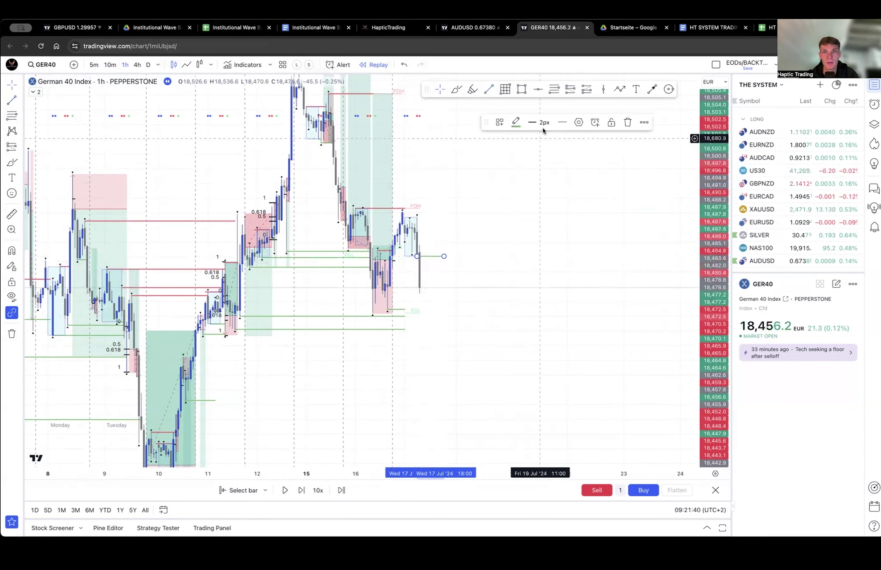
left_click(516, 122)
left_click(517, 195)
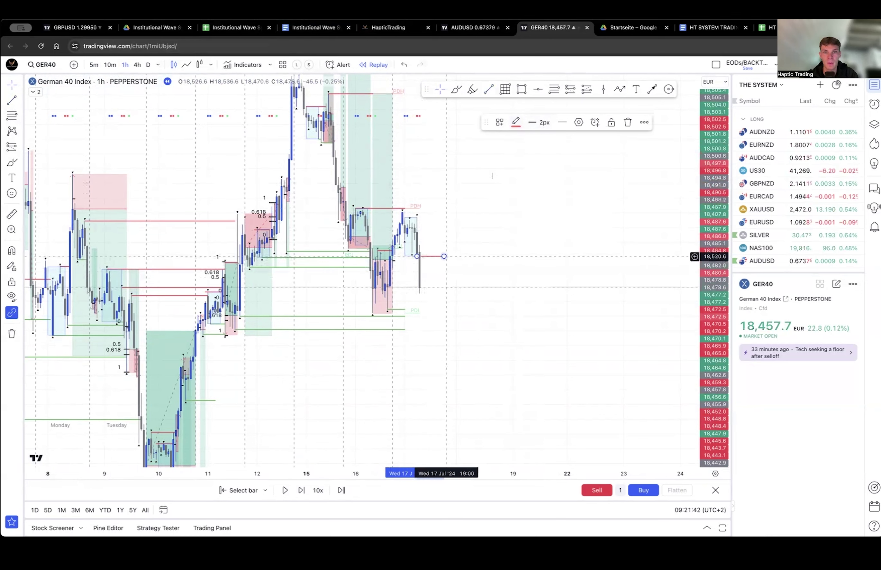
left_click(516, 122)
left_click(546, 194)
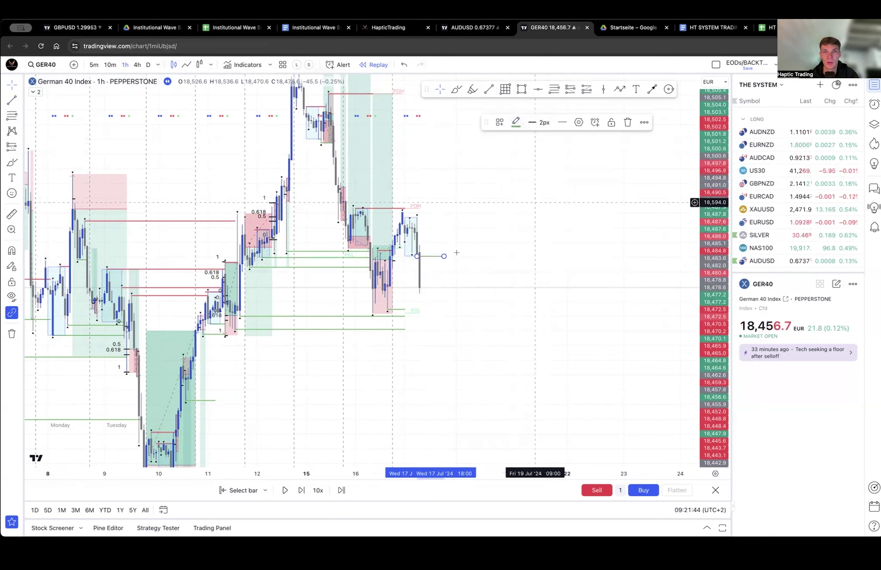
left_click_drag(444, 256, 454, 256)
left_click(414, 304)
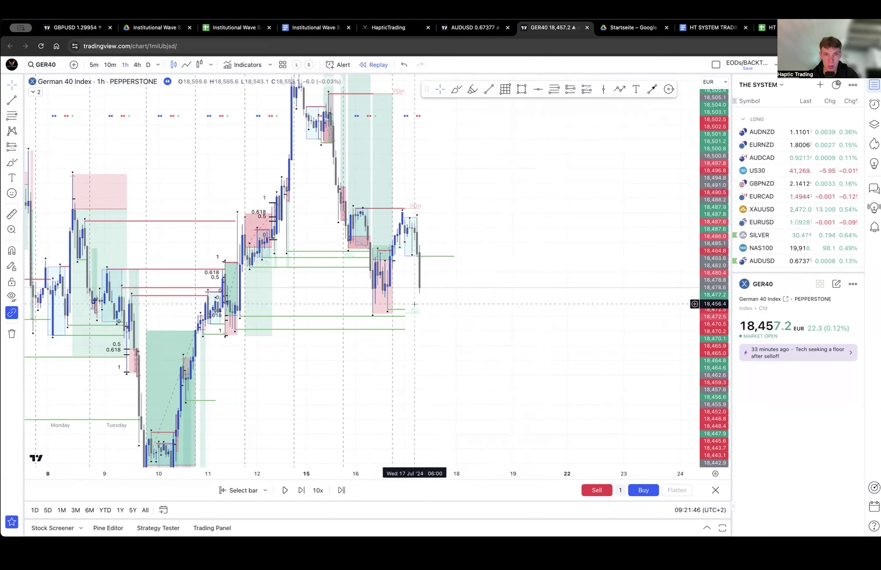
Extend the three lower green level lines to 21:00 on 17 July and widen the 16 July long position into that evening.
left_click_drag(404, 310, 452, 329)
left_click(389, 262)
left_click(389, 262)
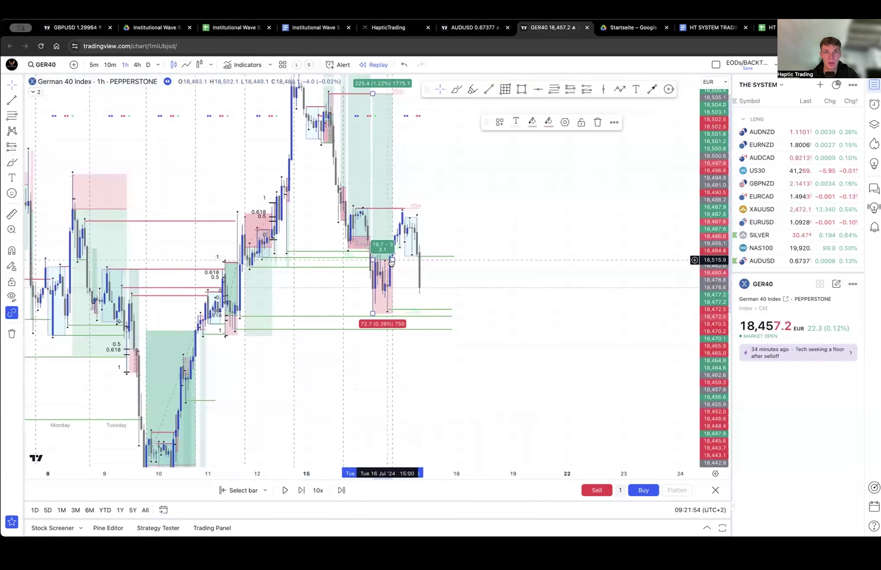
mouse_move(392, 261)
left_mouse_down()
mouse_move(429, 260)
mouse_move(398, 261)
left_mouse_up()
left_click(462, 286)
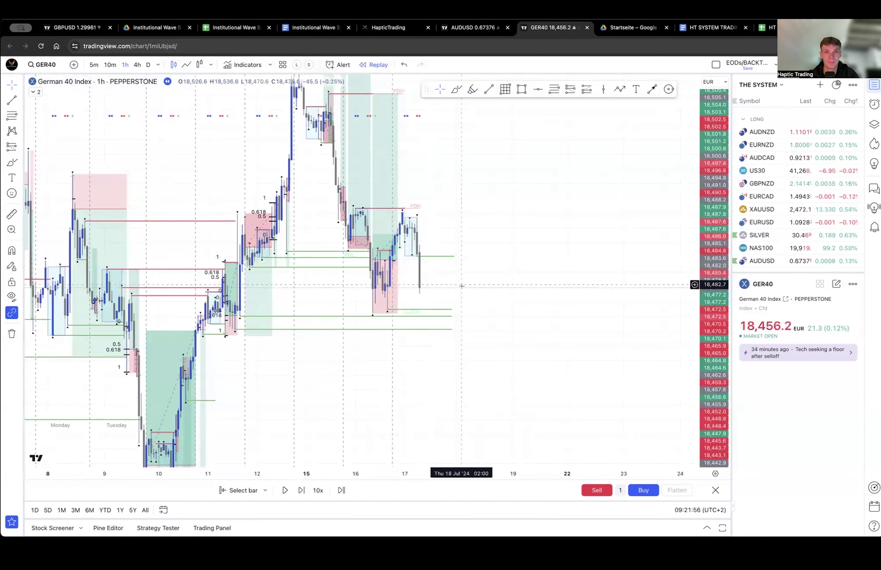
Mark the 07:00 fractal high at 18,574.1 with a red horizontal line to 21:00 on 17 July.
left_click(12, 100)
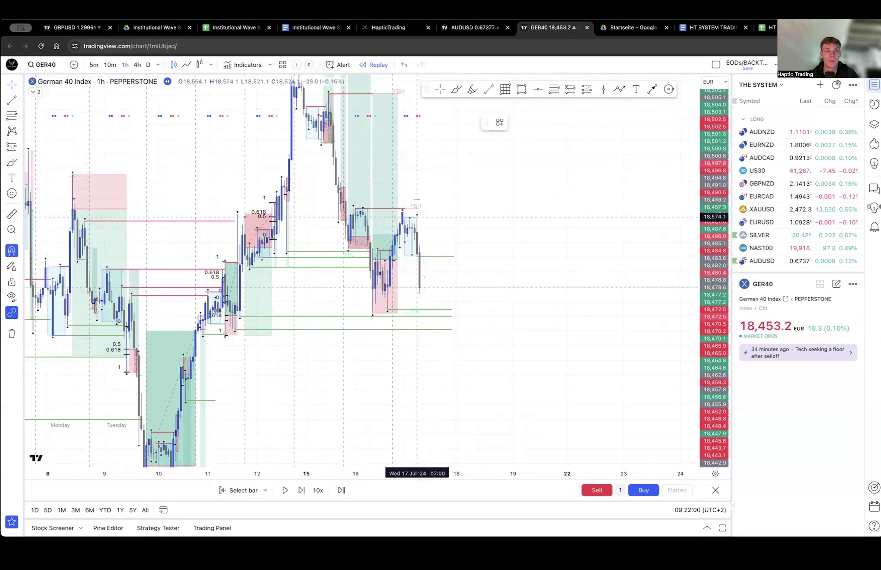
left_click(453, 217)
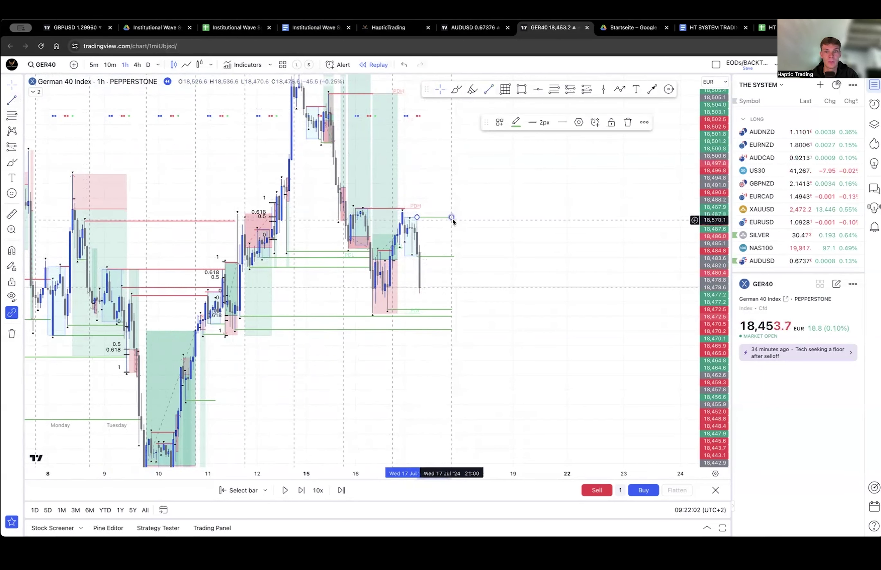
left_click(516, 123)
left_click(517, 193)
left_click(535, 220)
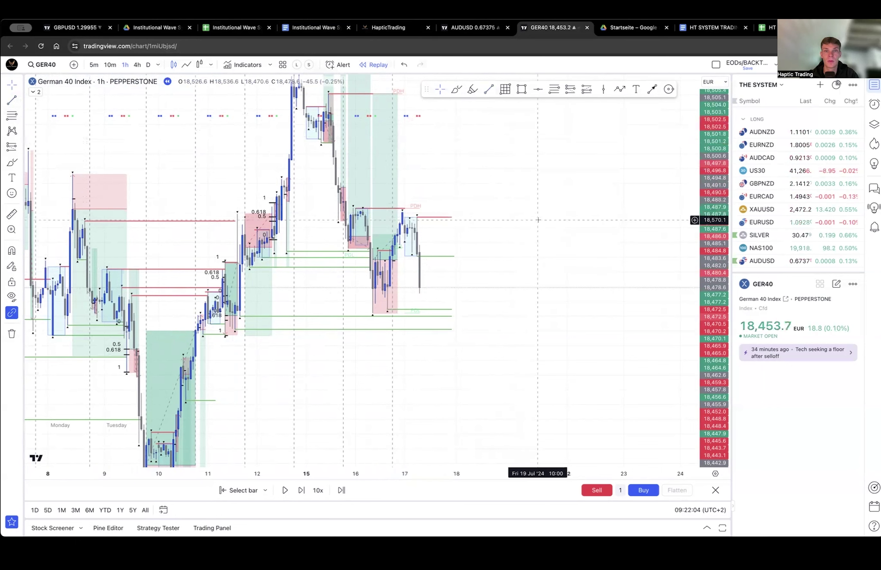
Draw a red line from the 16 July evening high to 21:00 on 17 July and extend the higher red line to 20:00.
left_click(9, 103)
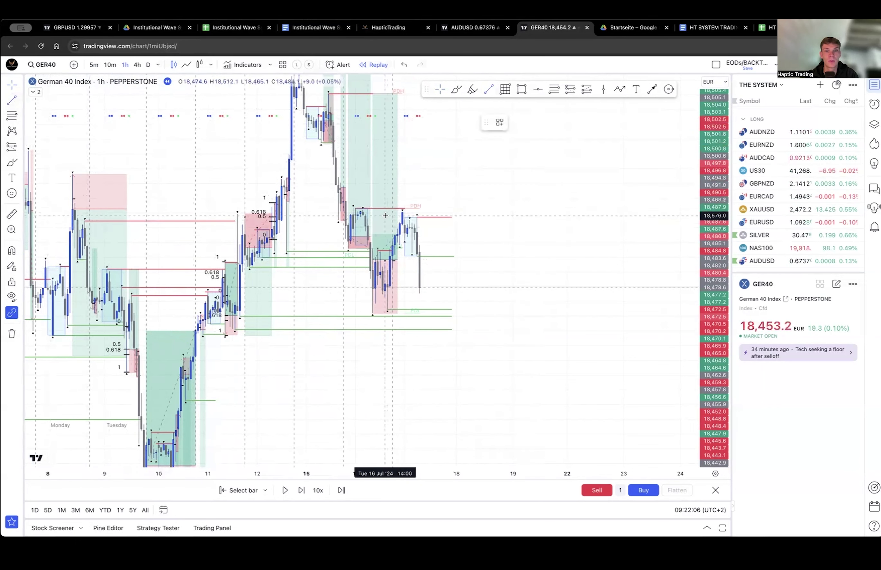
left_click(451, 213)
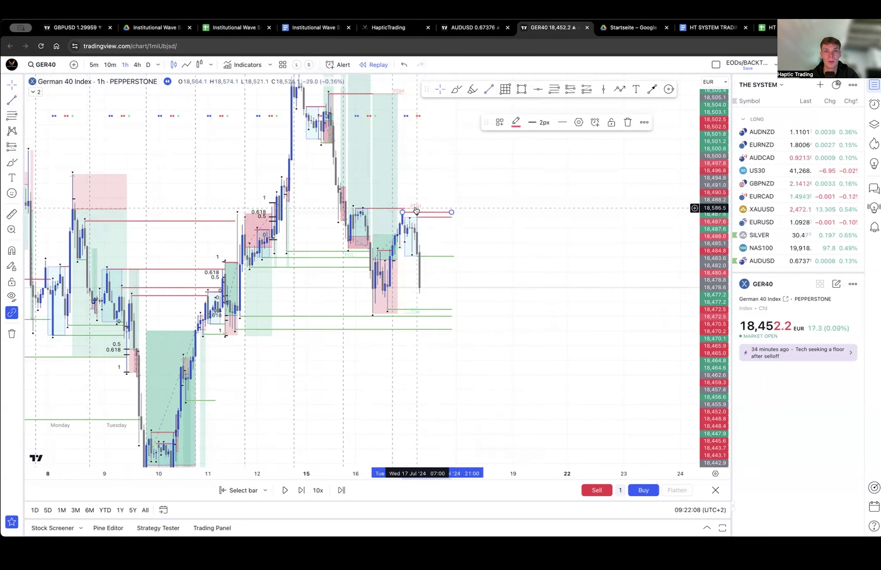
left_click_drag(404, 208, 449, 209)
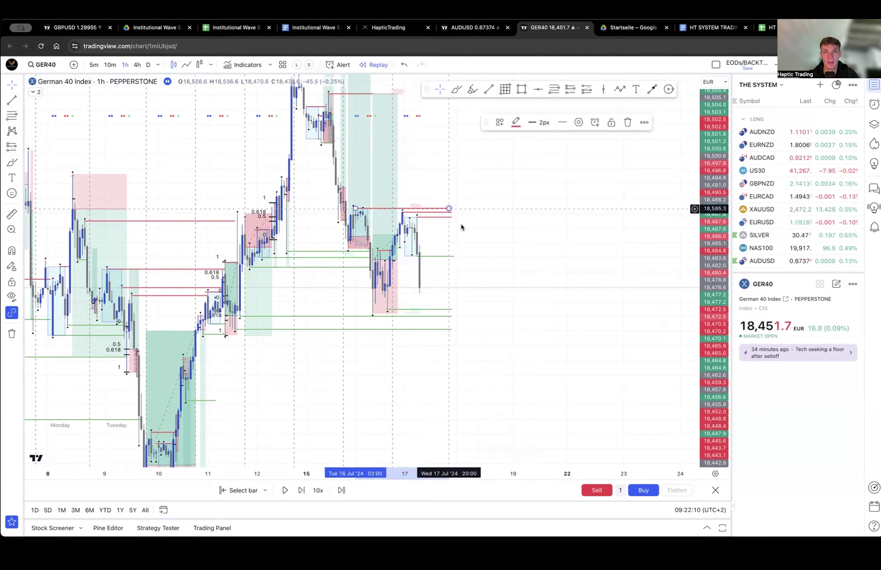
Switch to the 5-minute chart, stretch the price scale and replay forward to the 09:00 candle on 17 July.
left_click(94, 64)
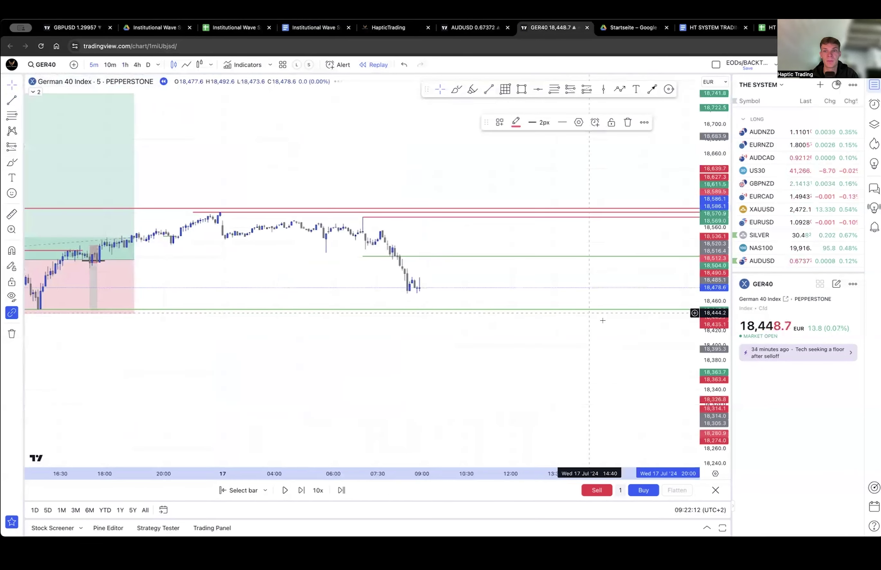
left_click_drag(727, 390, 717, 196)
left_click_drag(580, 311, 530, 271)
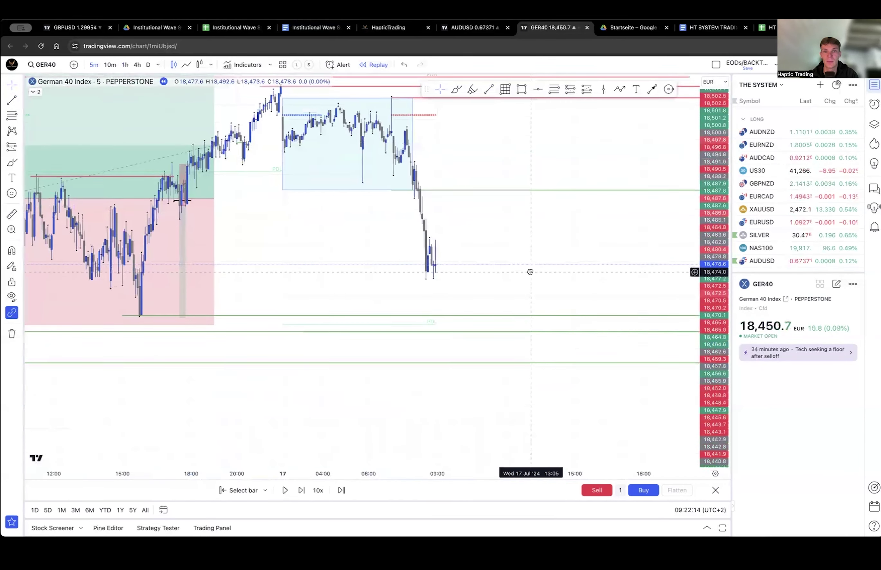
left_click_drag(708, 282, 699, 307)
key("shift+Right")
key("shift+Right")
key("shift+Right")
key("shift+Right")
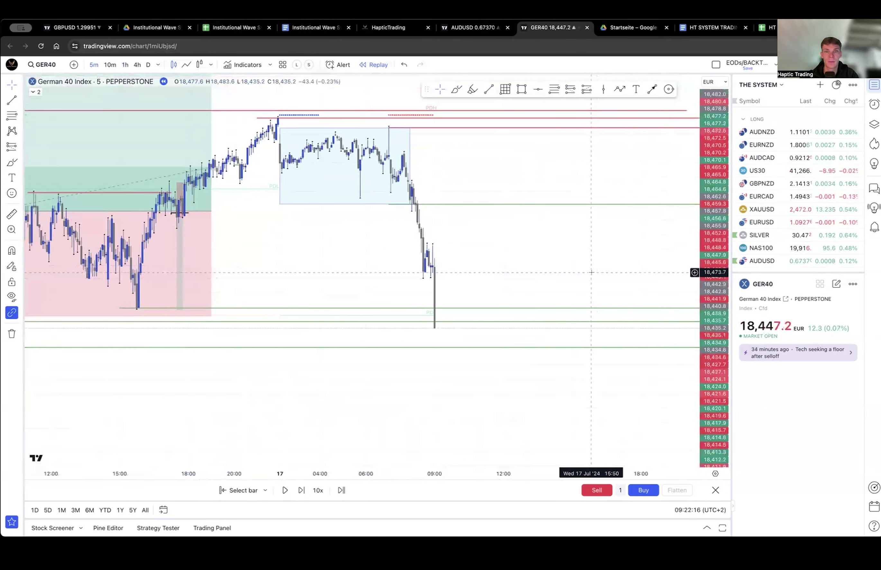
Extend the 16 July long position to its stop-out at 09:00 on 17 July.
left_click_drag(578, 266, 529, 246)
left_click_drag(156, 193, 380, 224)
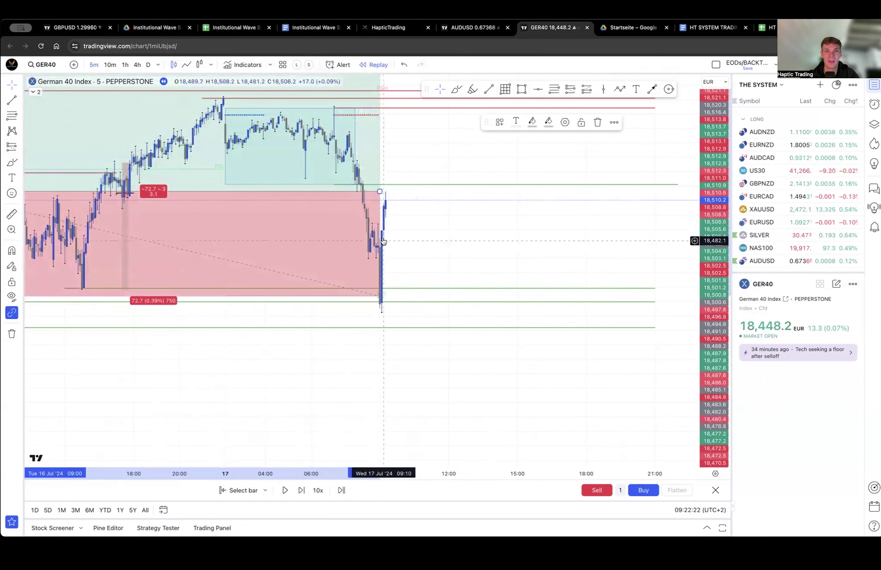
Mark the fractal break around 09:05 on 17 July with a short black horizontal line at 18,492.6.
left_click(10, 101)
key("super")
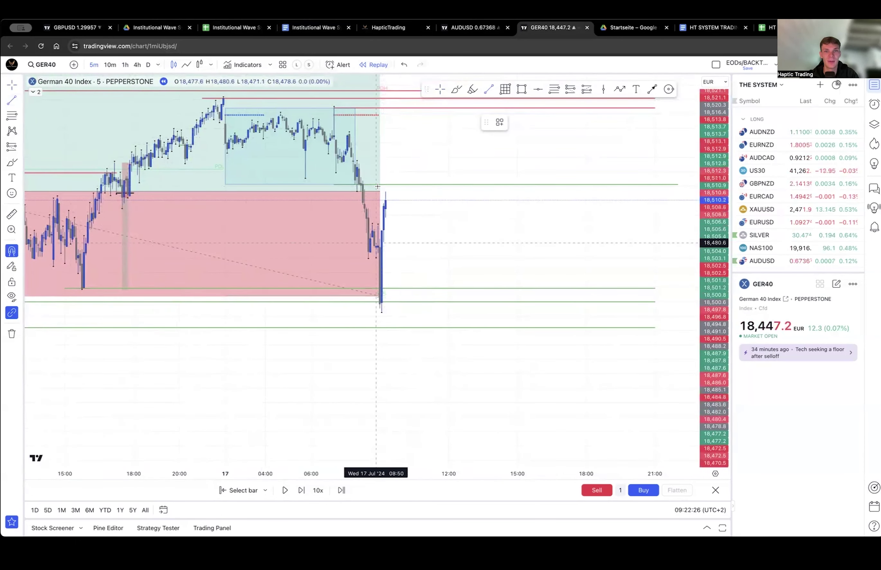
left_click(392, 221)
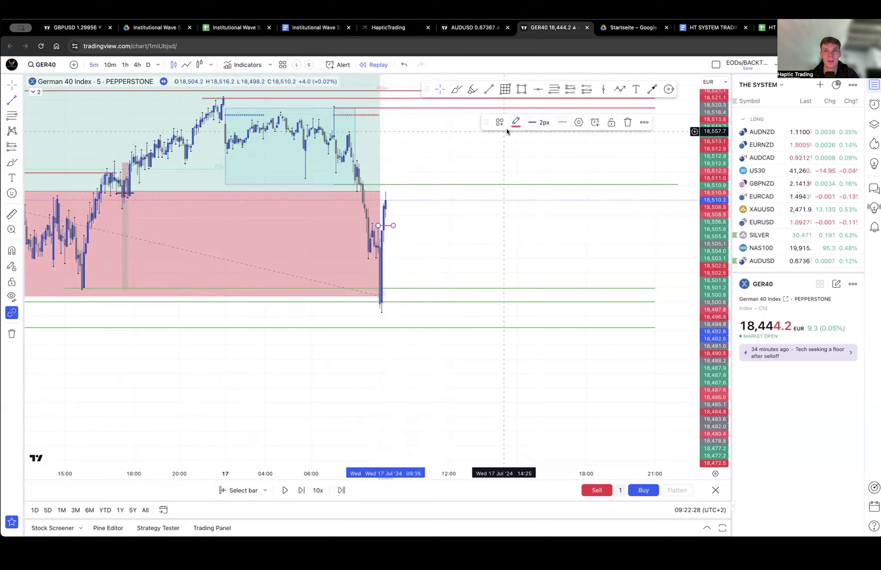
left_click(516, 123)
left_click(606, 142)
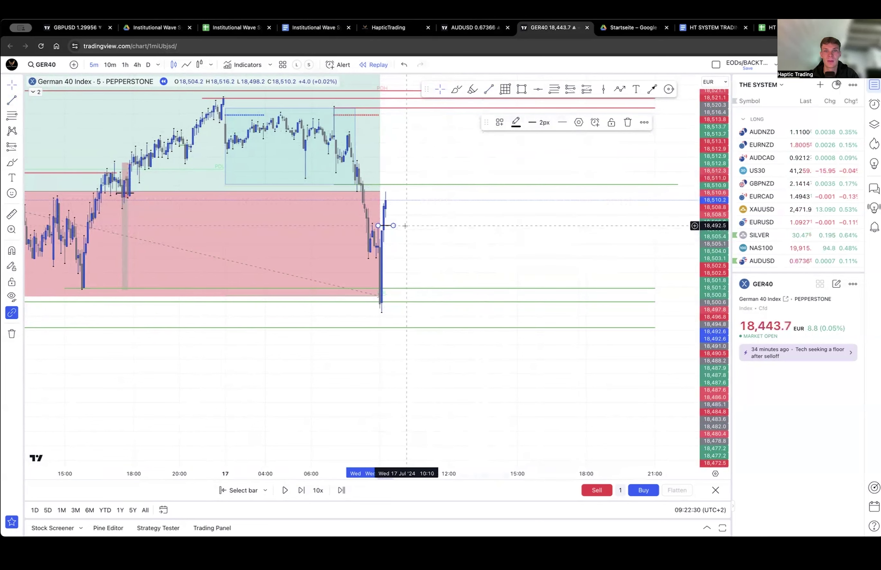
left_click_drag(394, 226, 390, 226)
left_click(467, 238)
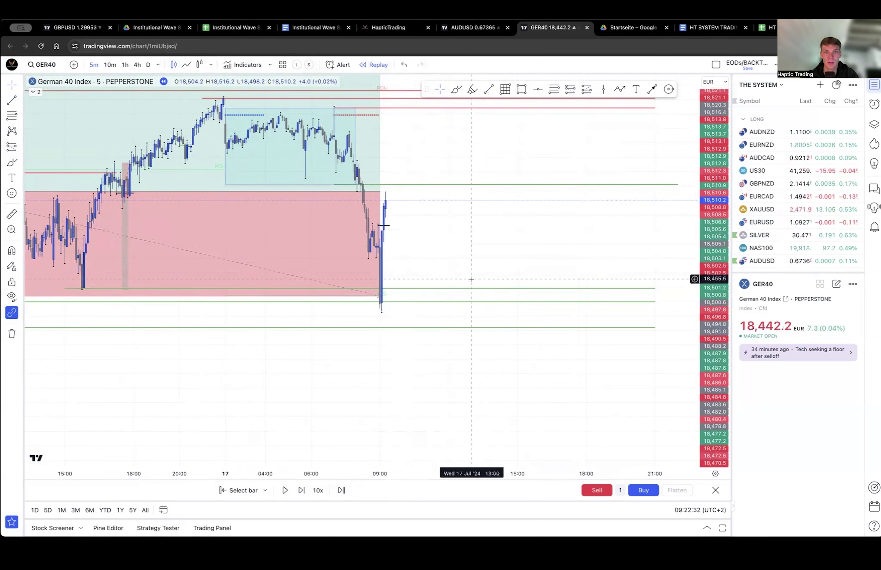
Shorten the two upper green low lines so they end at about 09:05 on 17 July.
left_click_drag(653, 299, 382, 301)
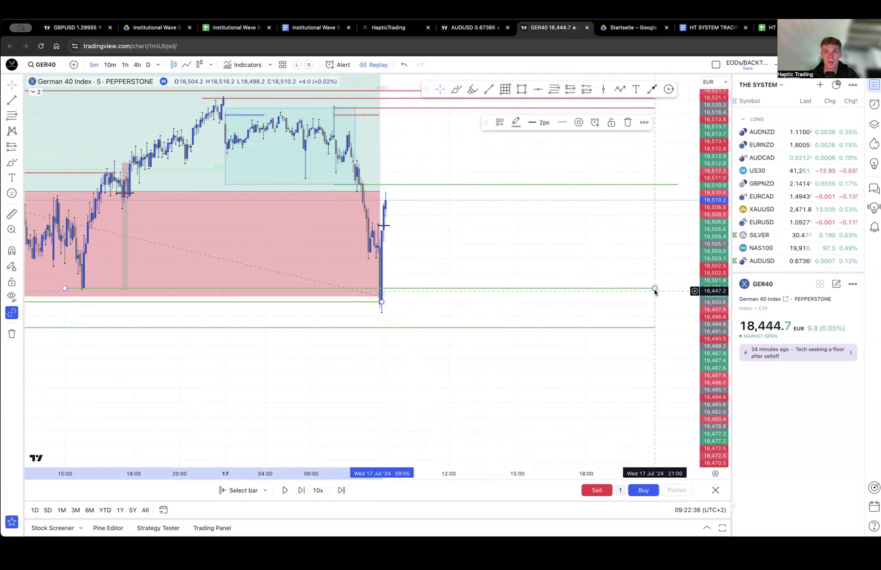
left_click_drag(655, 293, 380, 293)
Place a long position at 09:10 on 17 July with a 76.0-point stop below the low and an 80.1-point target.
left_click(21, 147)
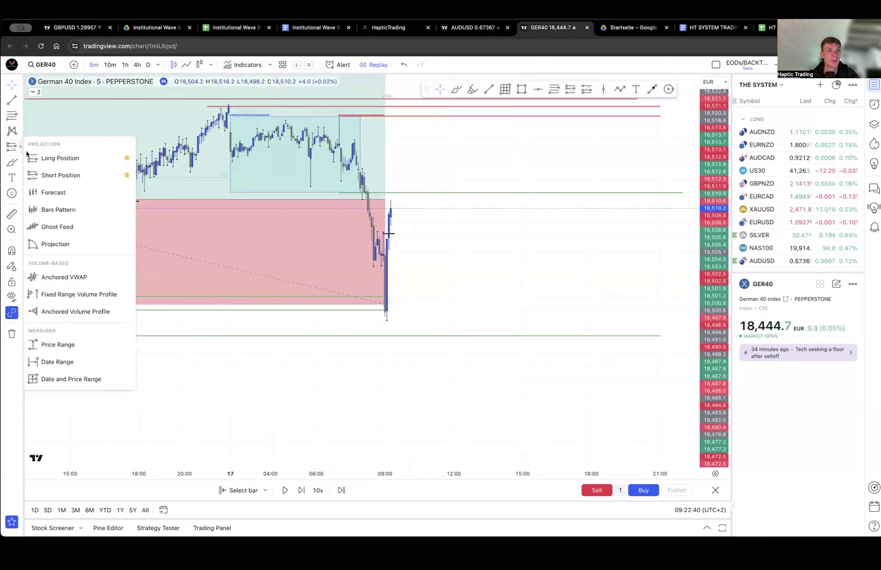
left_click(54, 158)
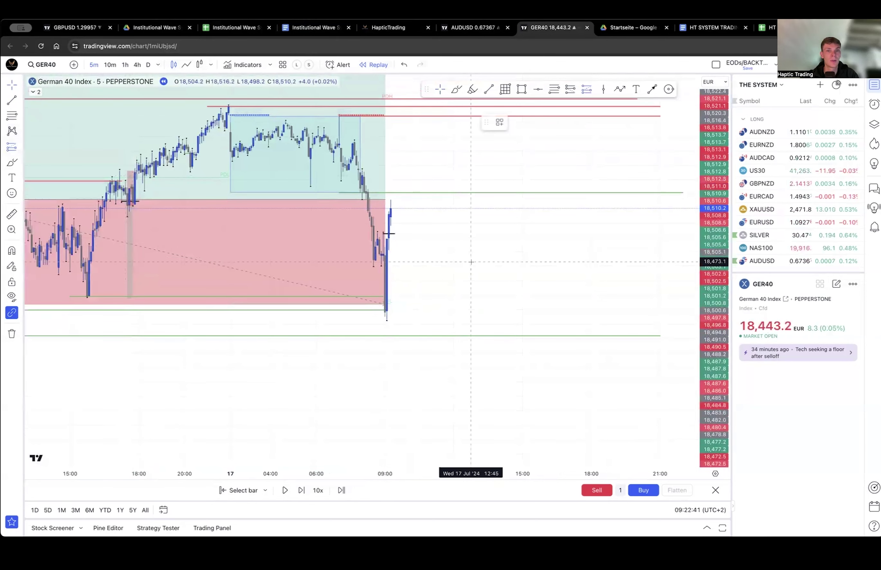
left_click(389, 214)
left_click_drag(391, 256, 392, 327)
left_click_drag(390, 214, 400, 146)
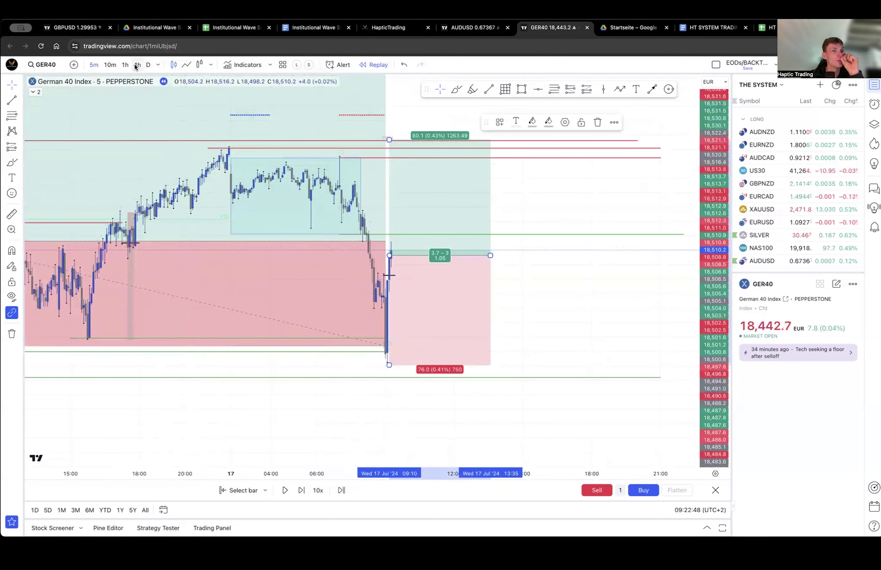
On the 1-hour chart, raise the new long position's target to the 15 July 11:00 high, 235.8 points above entry.
left_click(124, 65)
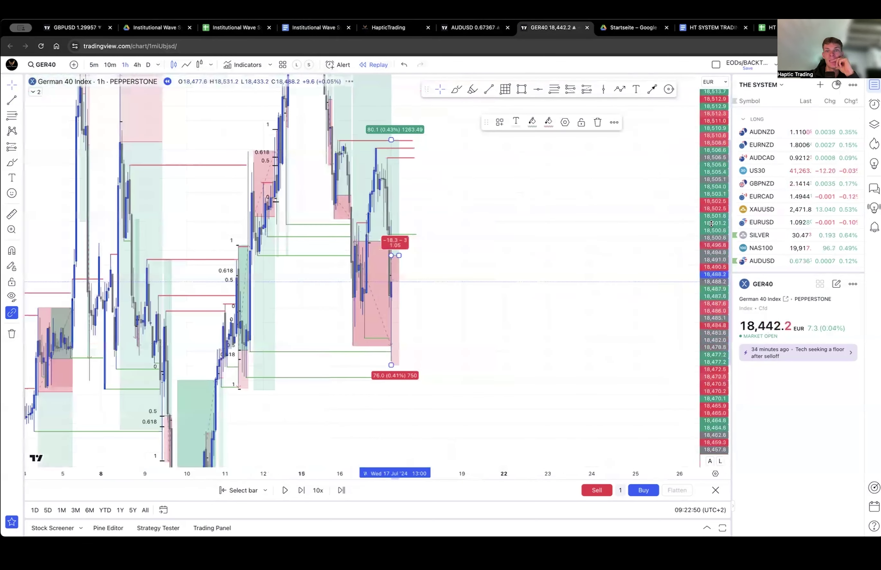
left_click_drag(474, 263, 488, 327)
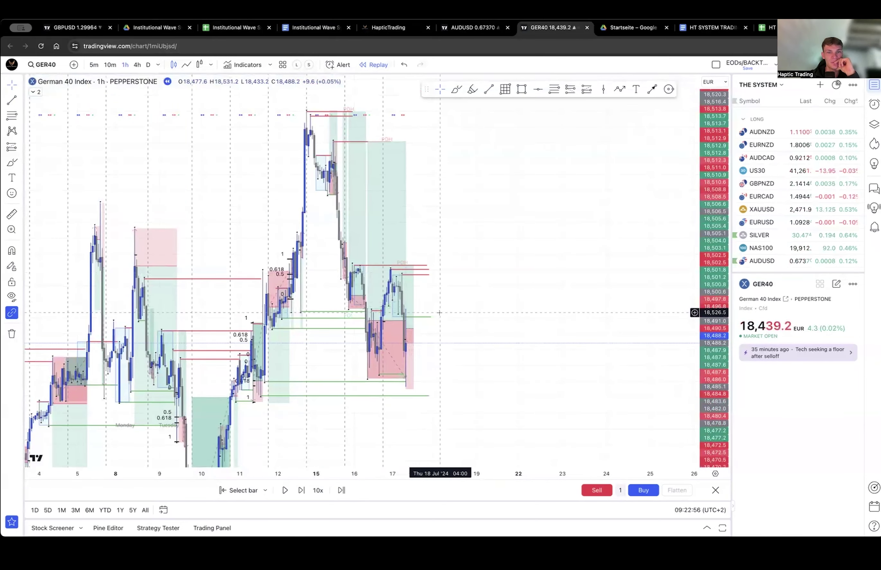
left_click(405, 264)
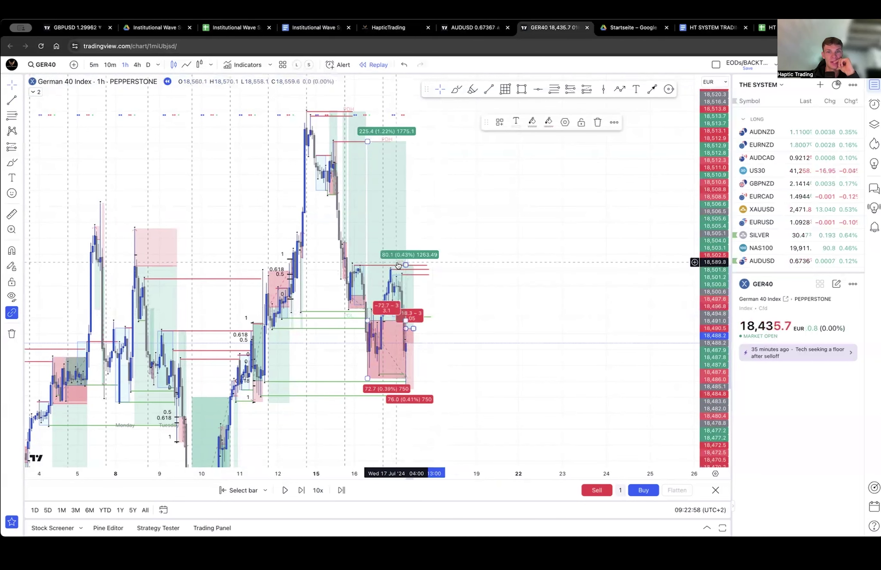
left_click_drag(405, 265, 417, 137)
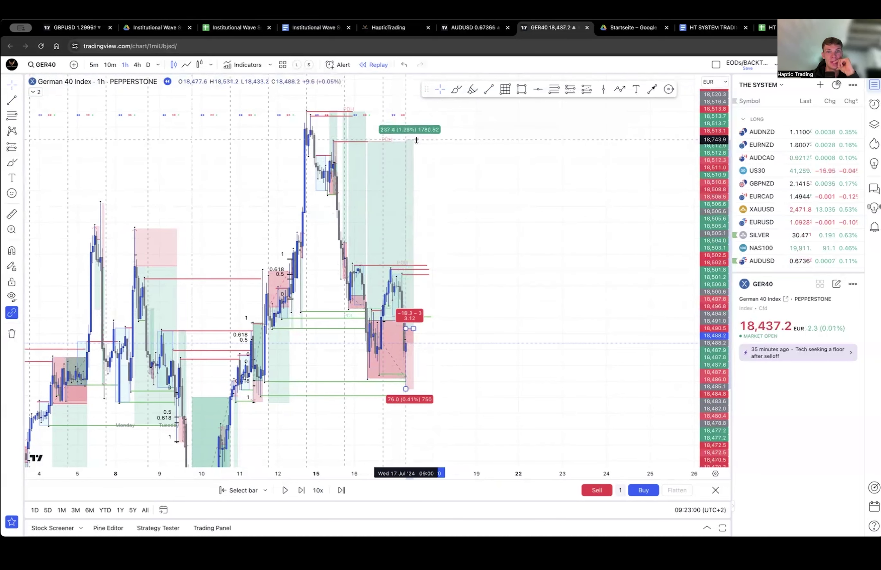
left_click(366, 142)
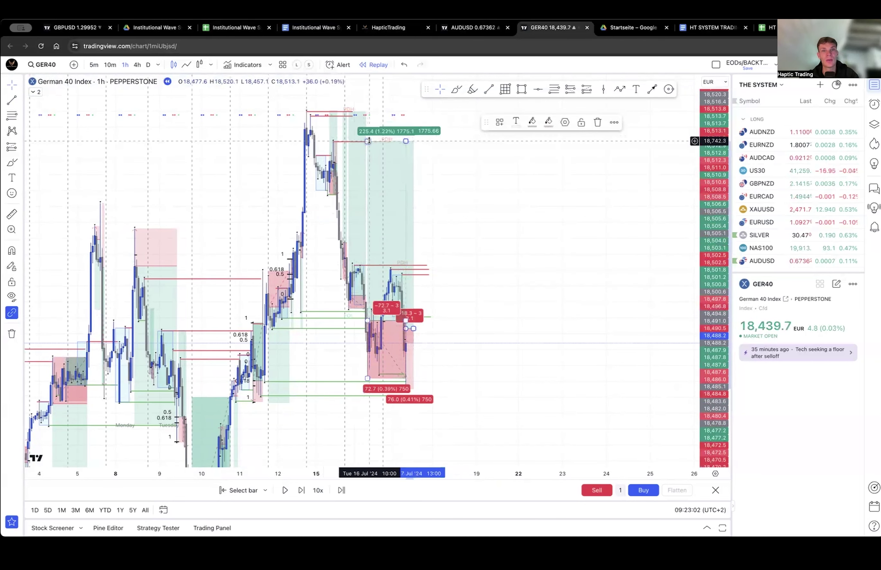
Extend the red line from the 15 July 11:00 high to 21:00 on 17 July.
left_click(352, 142)
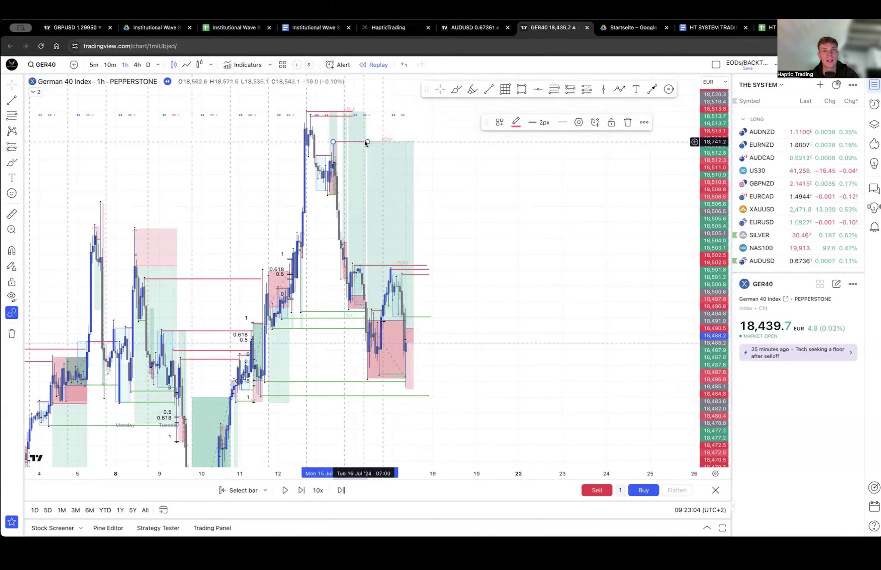
left_click_drag(366, 142, 429, 143)
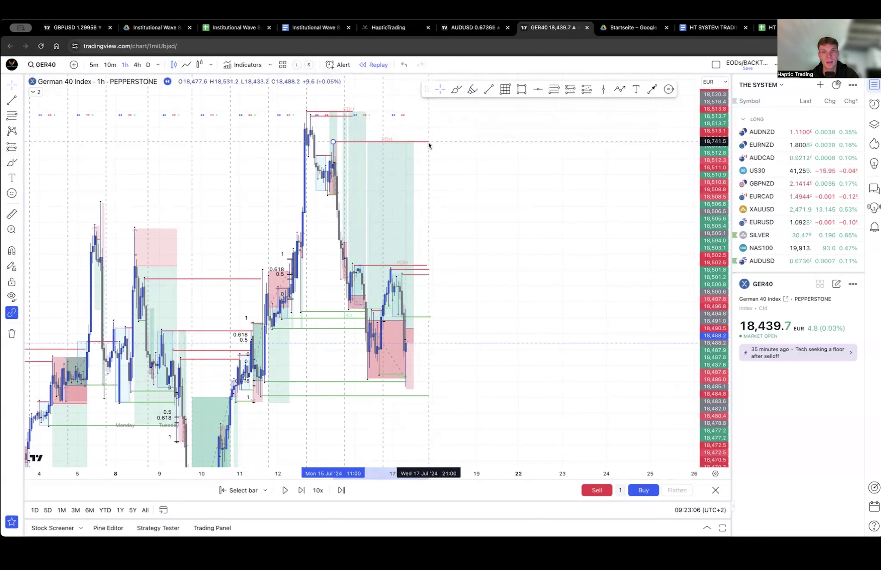
Return to the 5-minute chart and replay forward to about 14:00 on 17 July.
left_click_drag(484, 244, 500, 194)
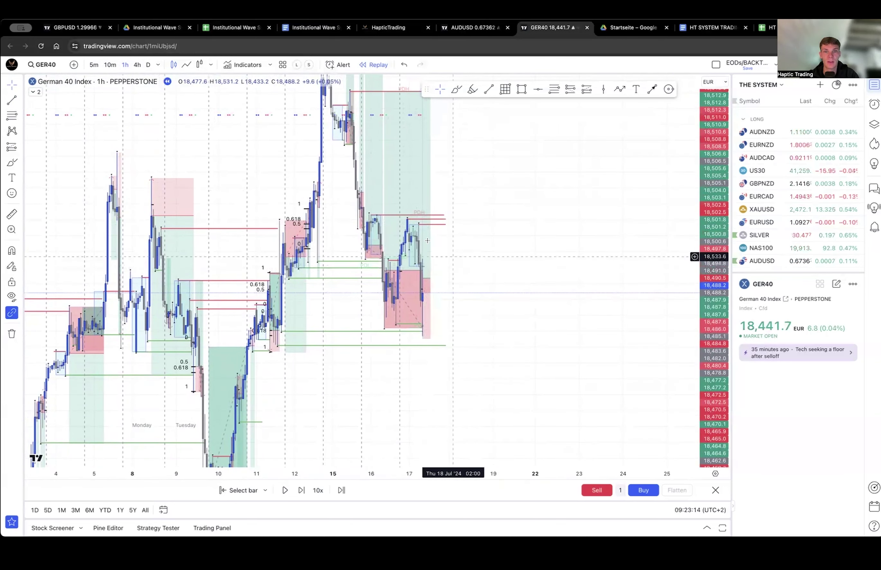
left_click(94, 66)
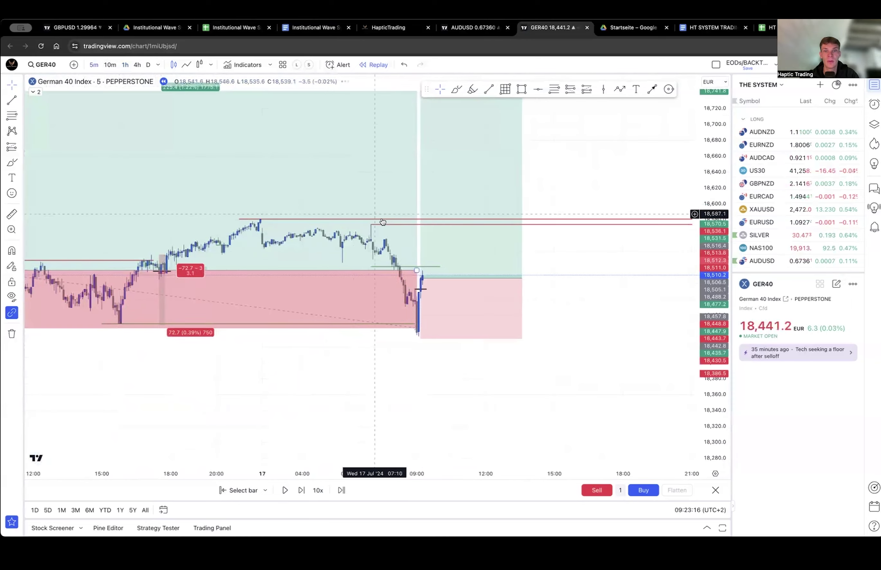
mouse_move(374, 365)
left_mouse_down()
mouse_move(414, 366)
mouse_move(380, 370)
left_mouse_up()
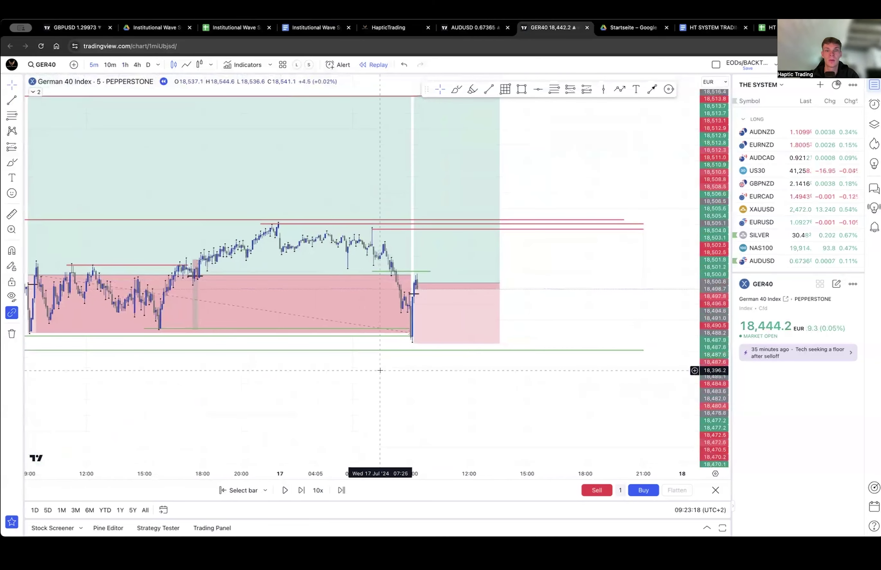
key("shift+Right")
key("shift+Right")
key("shift+Right")
key("shift+Right")
key("shift+Right")
key("shift+Right")
key("shift+Right")
key("shift+Right")
key("shift+Right")
key("shift+Right")
key("shift+Right")
key("shift+Right")
key("shift+Right")
key("shift+Right")
key("shift+Right")
key("shift+Right")
key("shift+Right")
key("shift+Right")
key("shift+Right")
key("shift+Right")
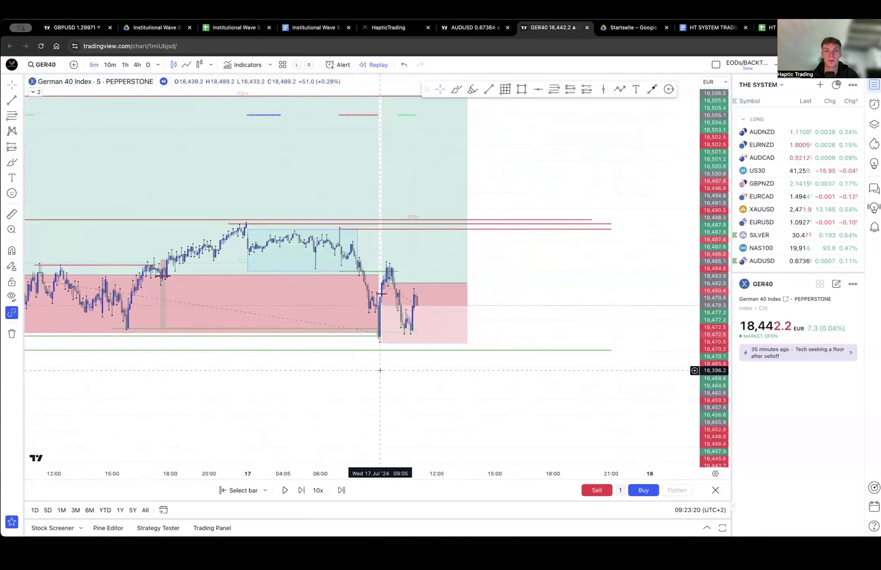
key("shift+Right")
key("shift+Right")
key("shift+Right")
key("shift+Right")
key("shift+Right")
key("shift+Right")
key("shift+Right")
key("shift+Right")
key("shift+Right")
key("shift+Right")
key("shift+Right")
key("shift+Right")
key("shift+Right")
key("shift+Right")
key("shift+Right")
key("shift+Right")
key("shift+Right")
key("shift+Right")
key("shift+Right")
key("shift+Right")
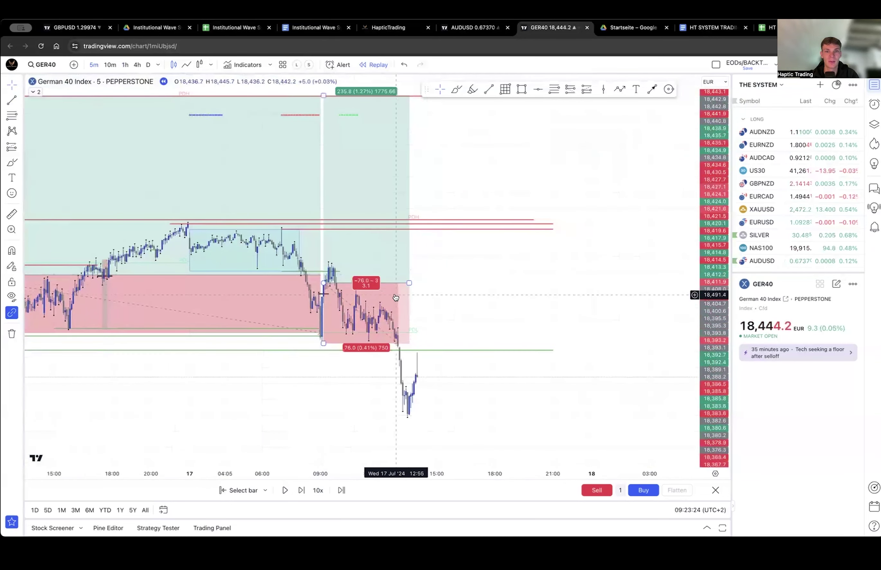
End the latest long position at 13:15 and shorten the lowest green line to 13:00 on 17 July.
left_click_drag(409, 283, 402, 283)
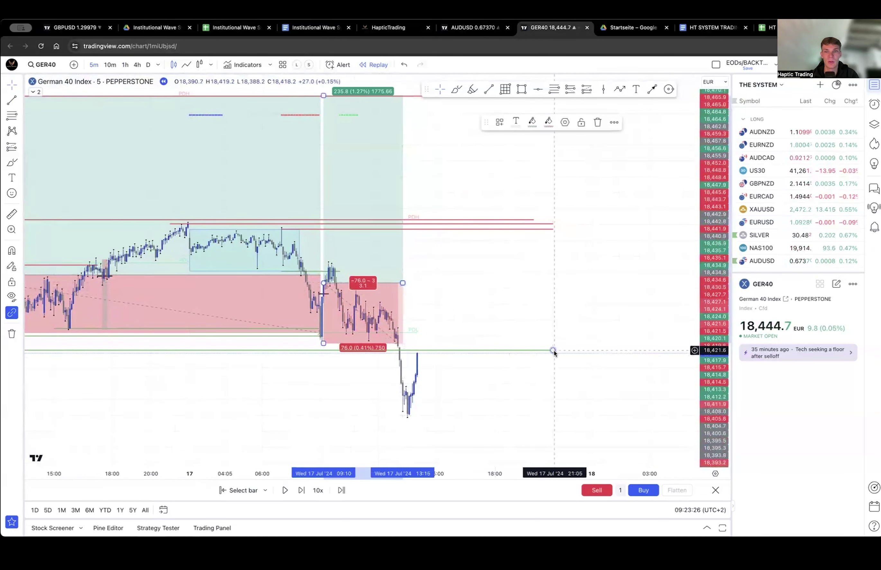
left_click_drag(553, 351, 435, 351)
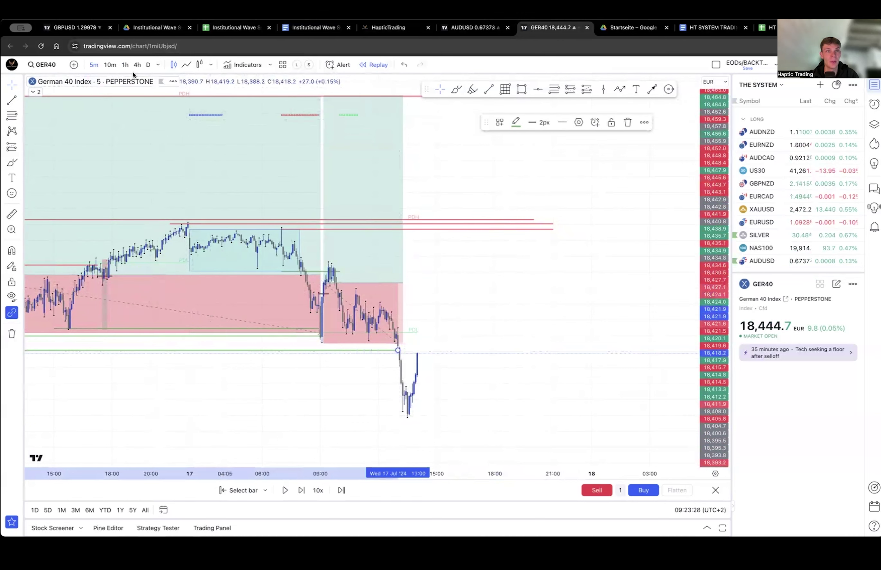
On the 1-hour chart, extend the green line from the 10 July fractal low to the evening of 18 July.
left_click(125, 65)
mouse_move(484, 372)
left_mouse_down()
mouse_move(494, 322)
mouse_move(563, 214)
left_mouse_up()
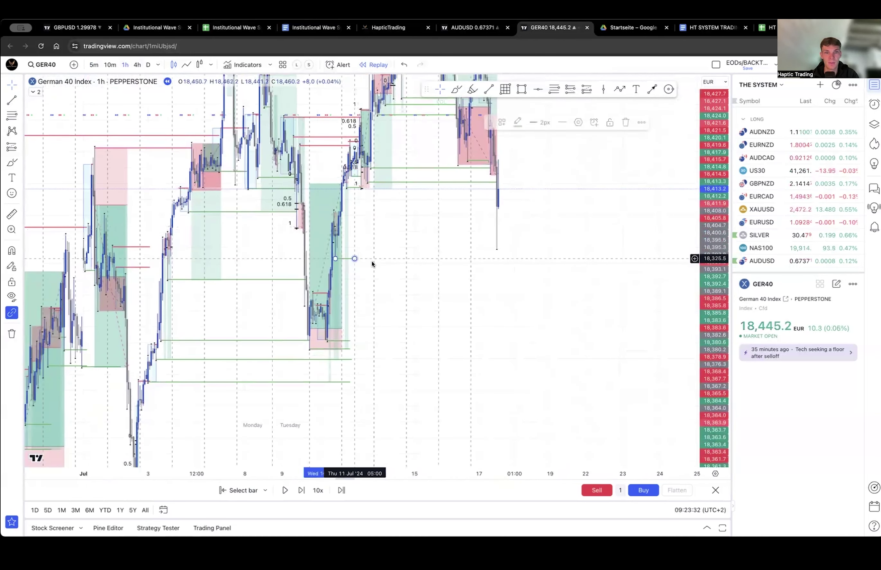
left_click_drag(594, 237, 583, 325)
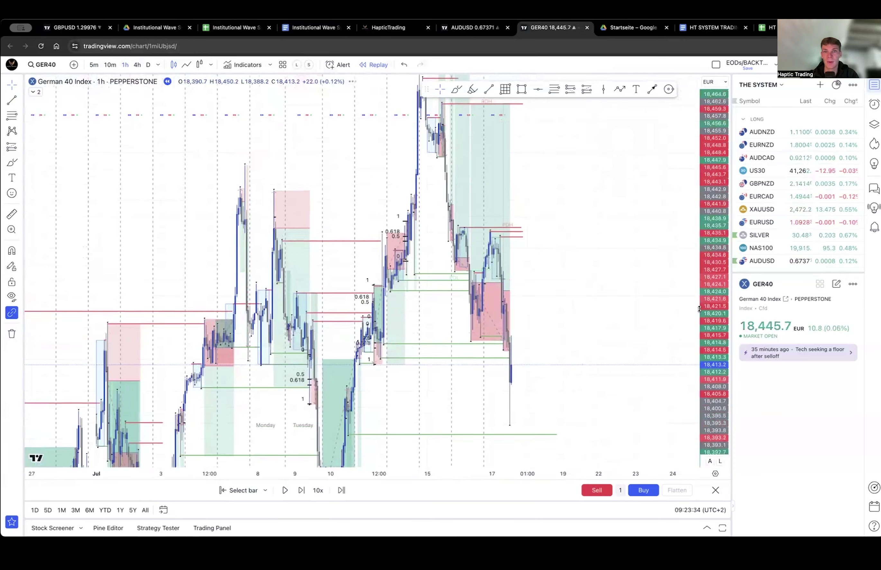
left_click_drag(715, 218, 715, 327)
mouse_move(633, 302)
left_mouse_down()
mouse_move(603, 257)
mouse_move(565, 265)
mouse_move(549, 238)
mouse_move(544, 266)
left_mouse_up()
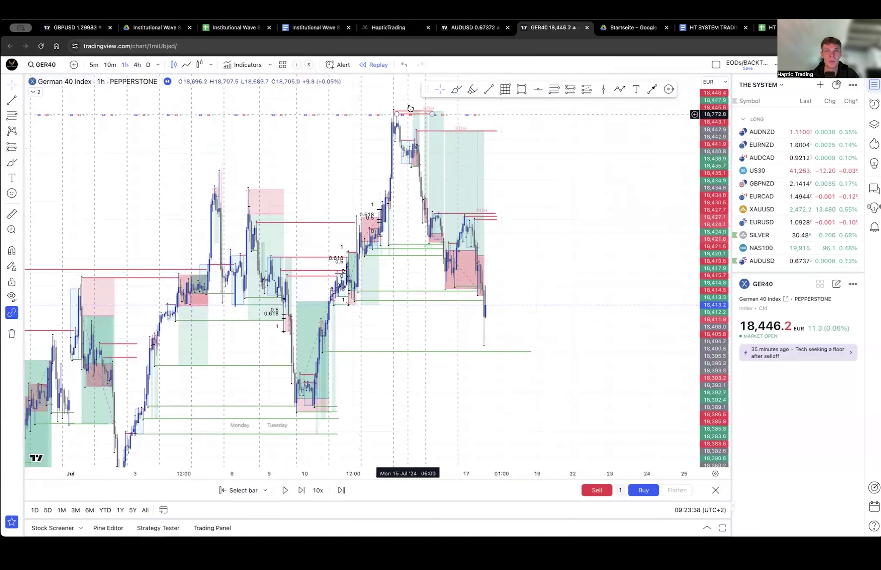
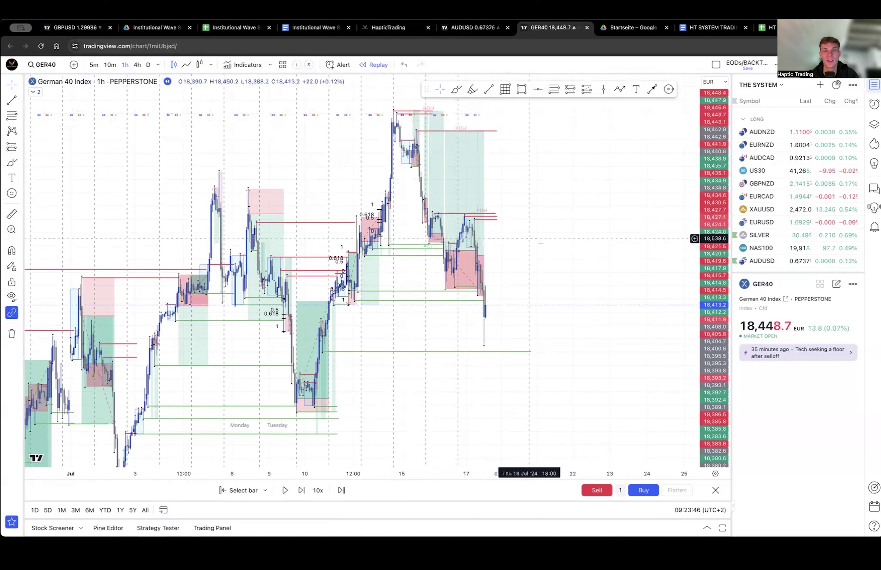
left_click_drag(548, 241, 552, 419)
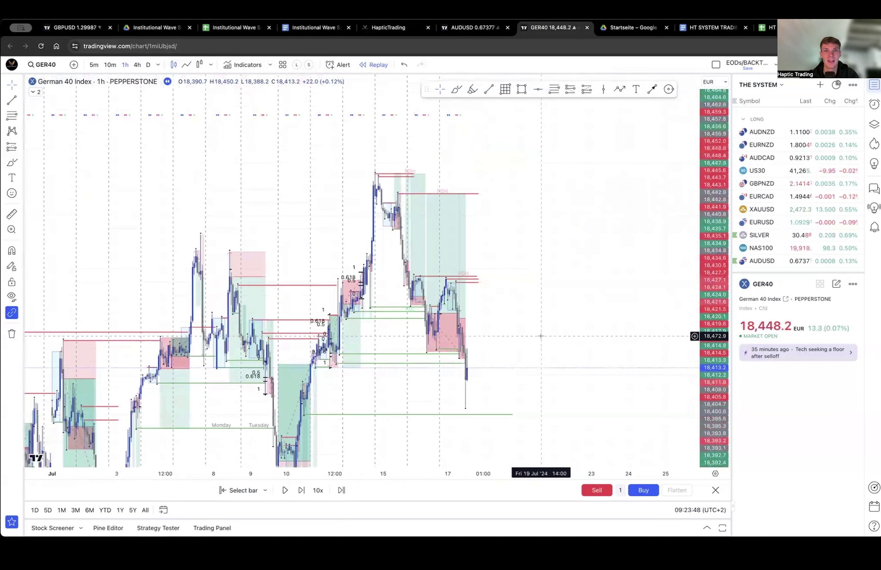
Try a 187.7-point target at the lower green line on the 15 July short position and undo it.
left_click(399, 229)
left_click_drag(397, 229, 390, 310)
scroll(179, 234, "left", 5)
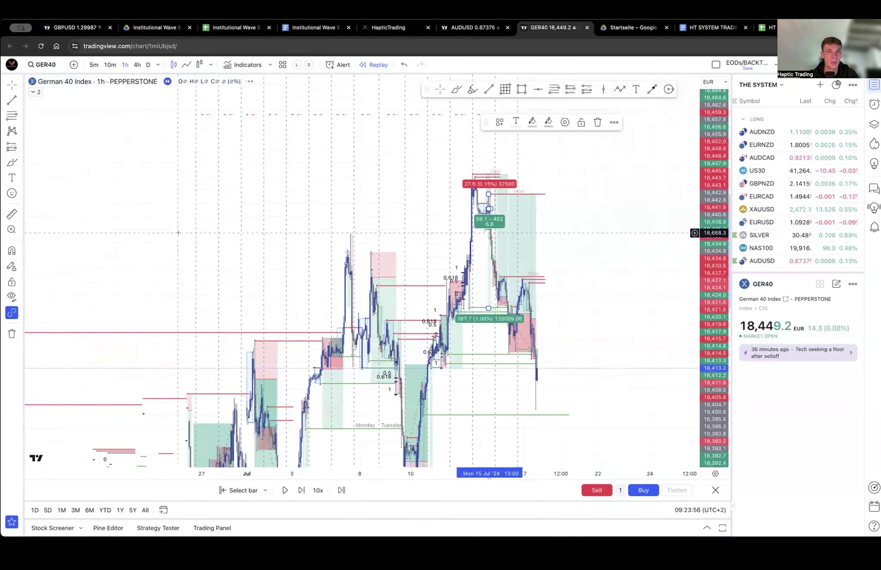
scroll(179, 234, "right", 6)
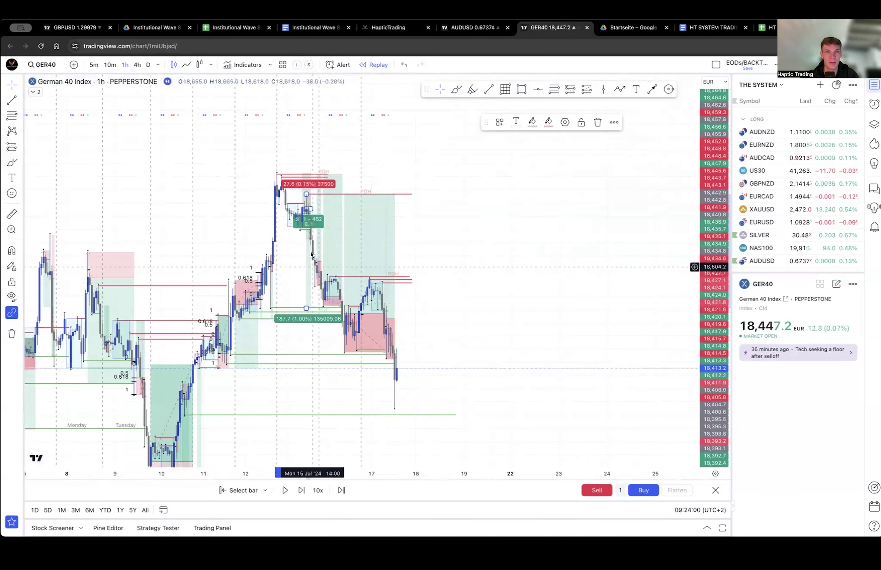
key("ctrl+z")
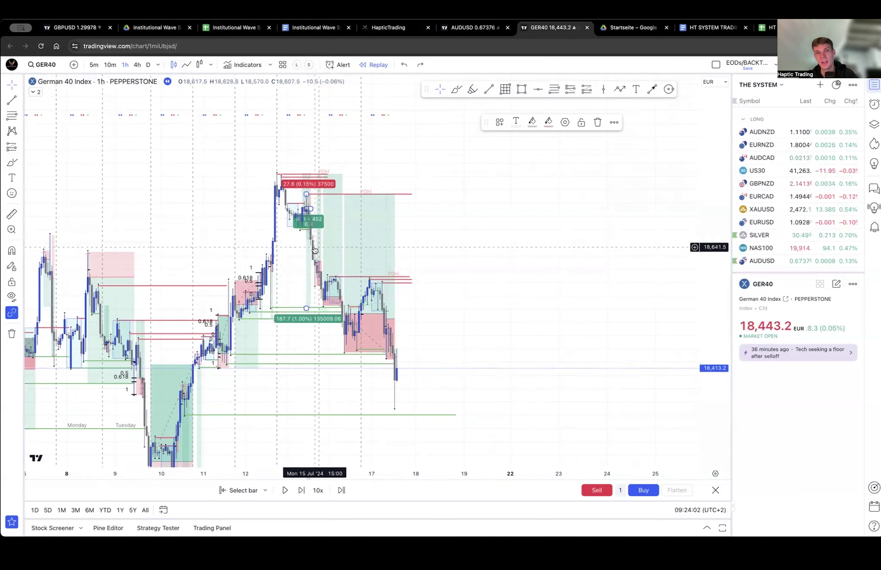
Switch back to the 5-minute chart and enlarge the candles around the 13:30 low on 17 July.
left_click_drag(495, 310, 532, 217)
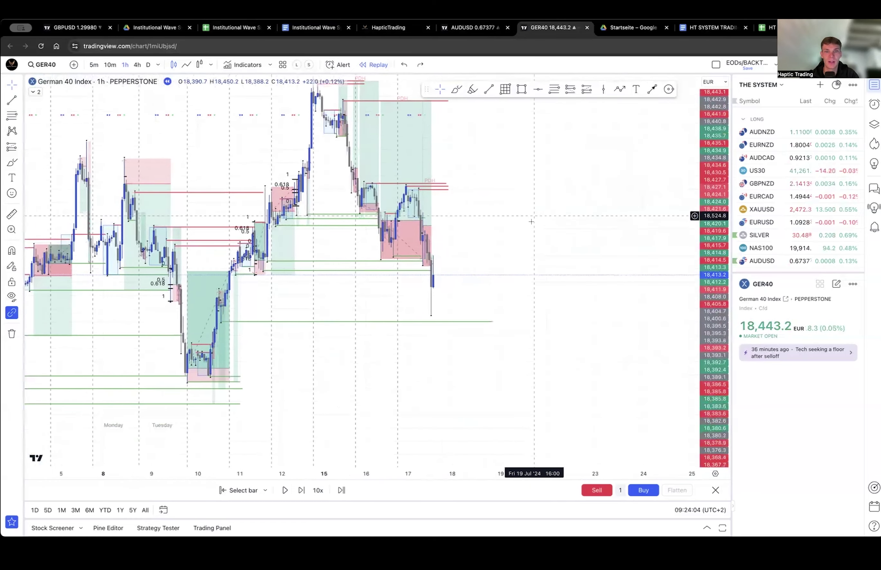
scroll(526, 222, "up", 3)
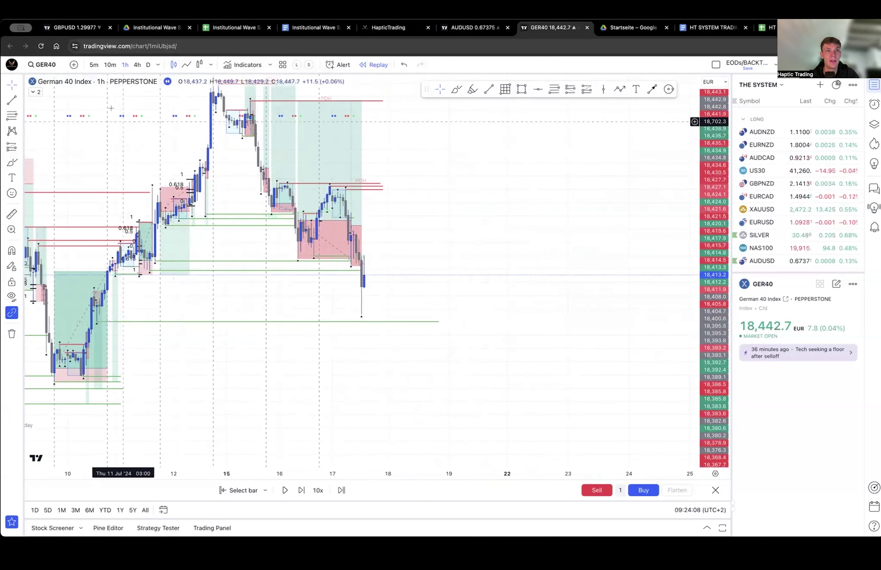
left_click(94, 64)
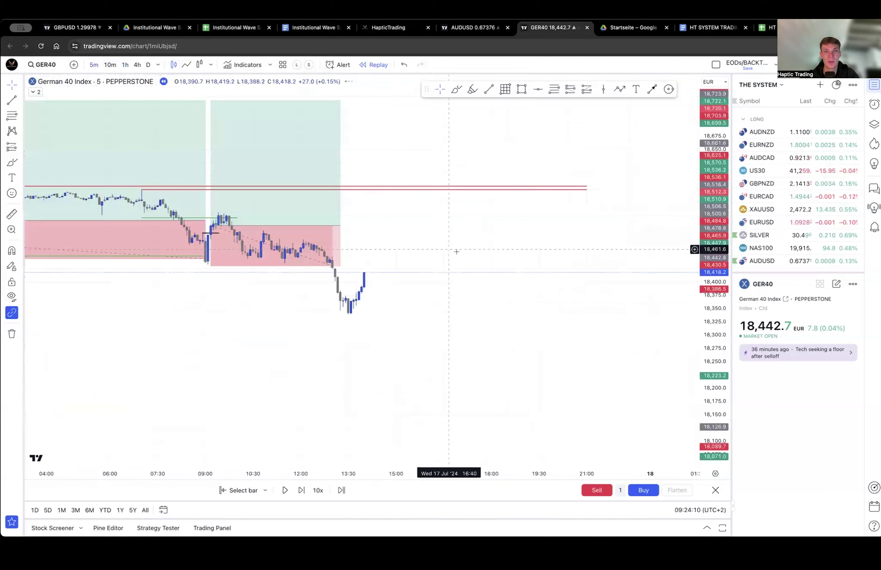
scroll(460, 252, "up", 3)
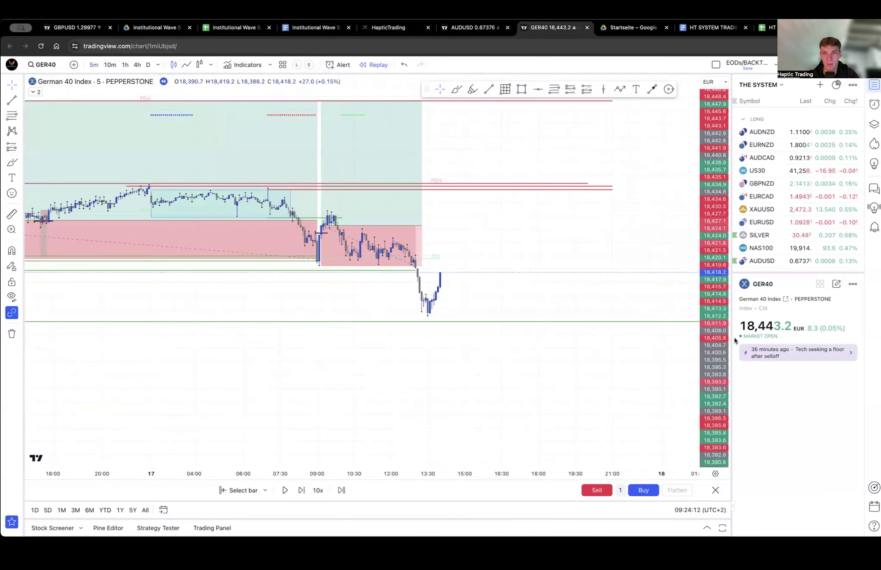
left_click_drag(715, 339, 713, 185)
left_click_drag(557, 259, 536, 200)
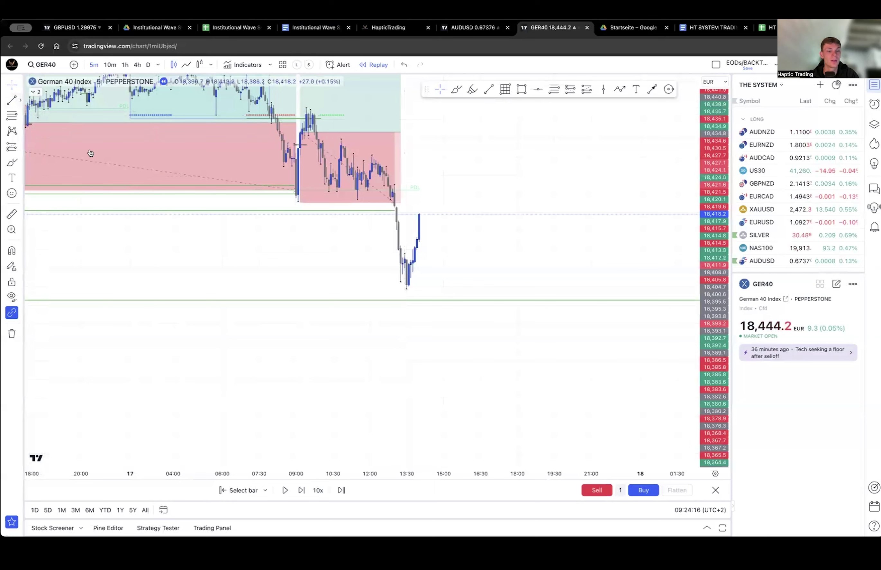
Mark the fractal break near the 13:30 low on 17 July with a short horizontal black line.
left_click(12, 101)
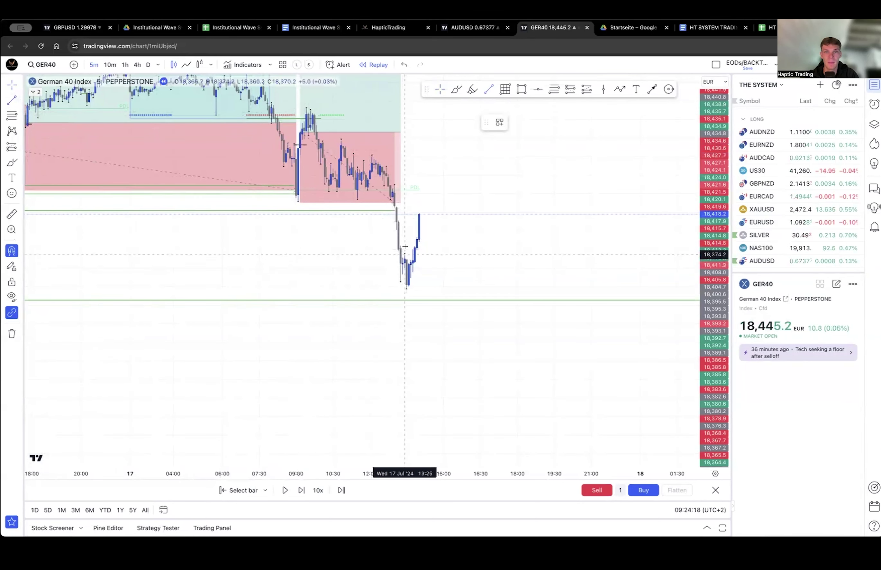
left_click(417, 255)
left_click(496, 272)
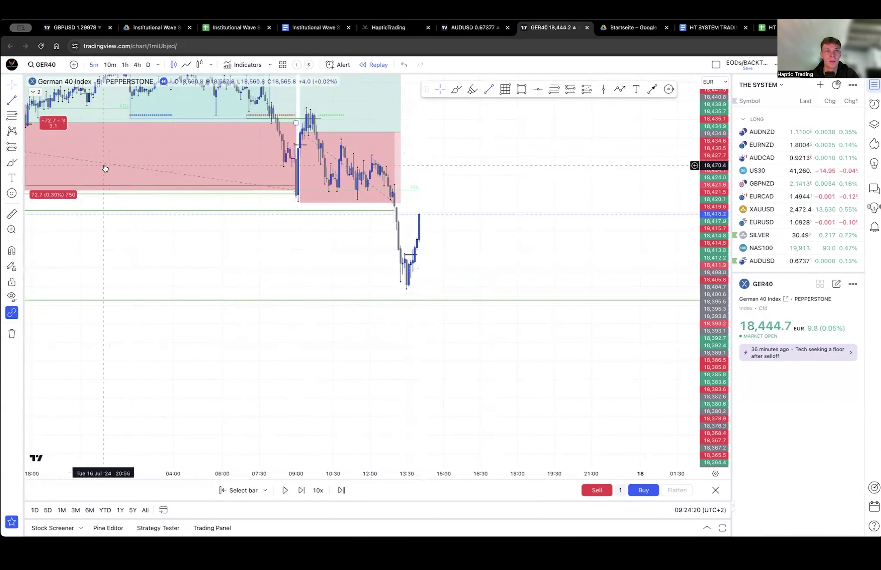
Place a long position at 13:50 on 17 July from about 18,382 with a 45.9-point stop and a 208.4-point target.
left_click(12, 147)
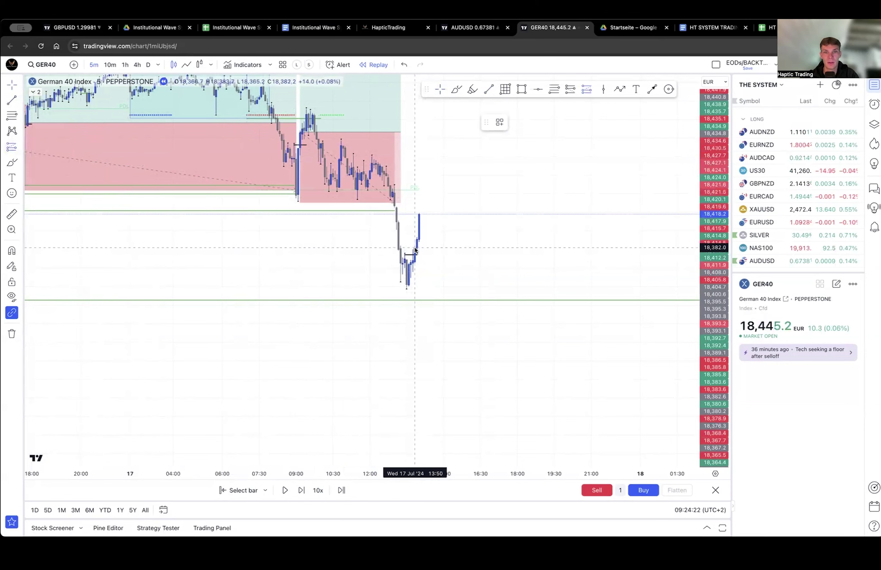
left_click(415, 248)
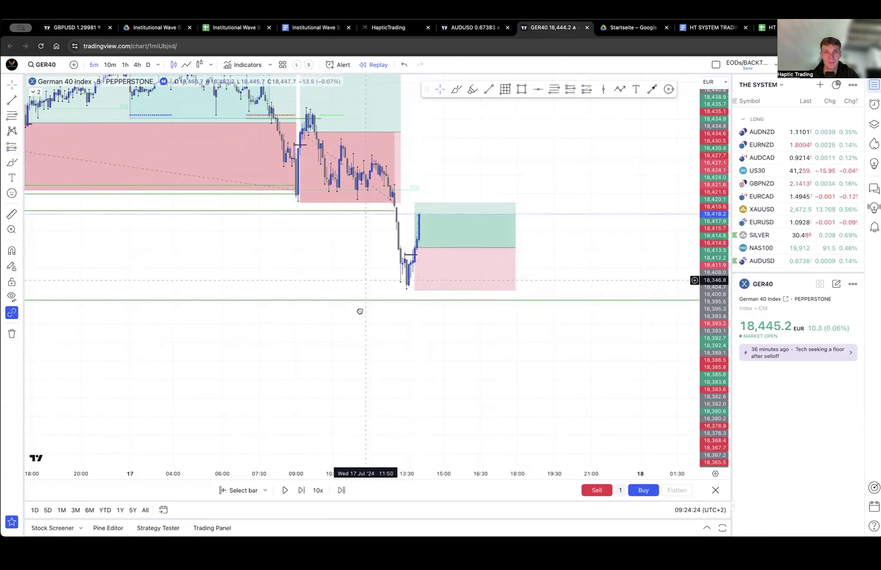
left_click_drag(360, 310, 354, 343)
left_click_drag(408, 234, 408, 89)
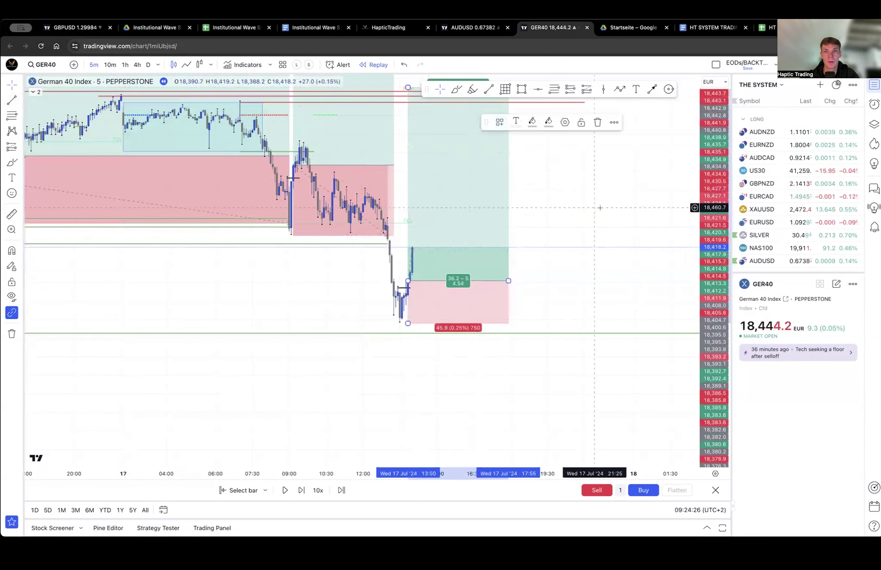
left_click(298, 85)
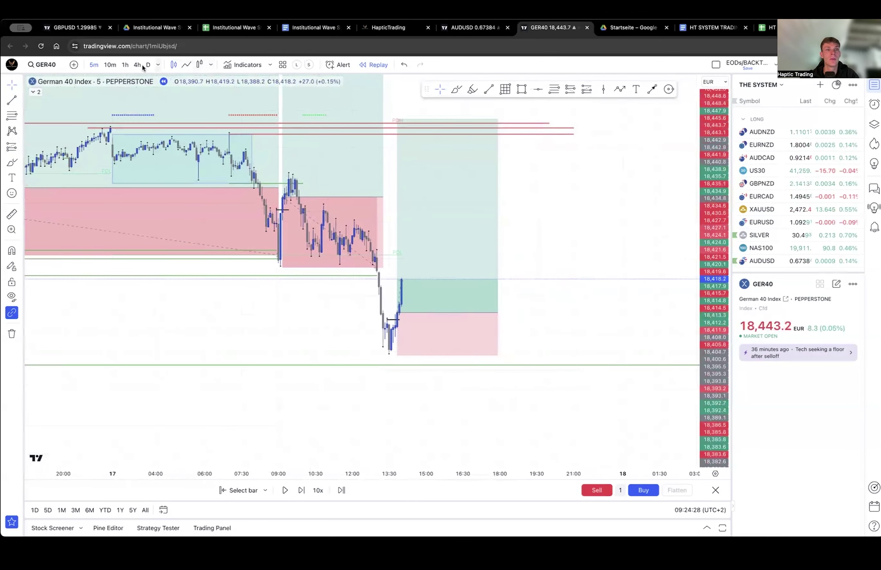
On the 1-hour chart, raise the new long position's target to the higher red line, 360.1 points above entry.
left_click(126, 65)
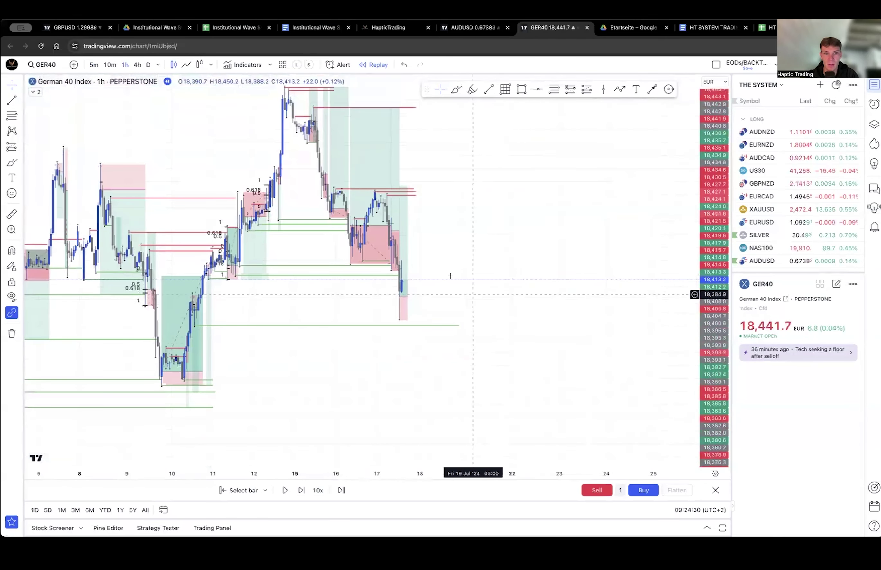
left_click(398, 266)
left_click_drag(478, 221, 503, 272)
left_click(430, 259)
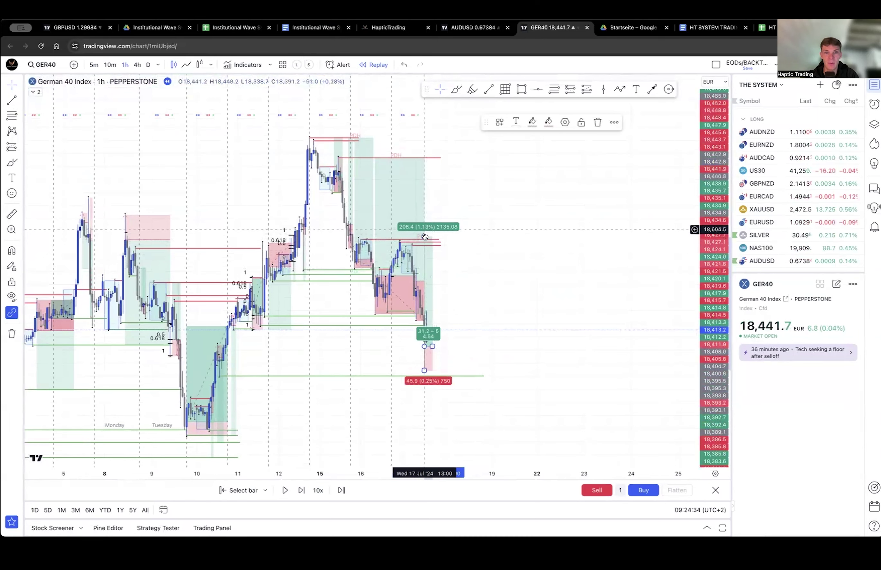
left_click_drag(426, 235, 438, 162)
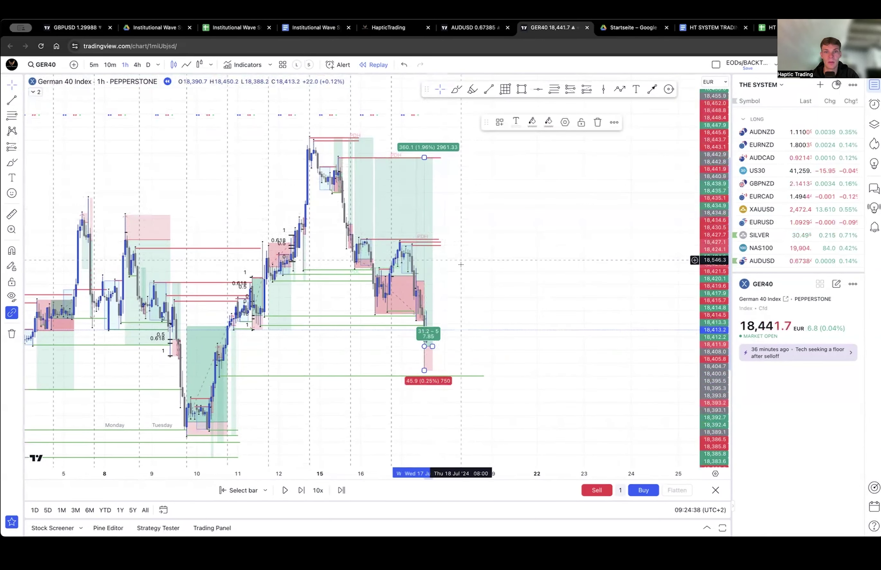
scroll(466, 281, "up", 3)
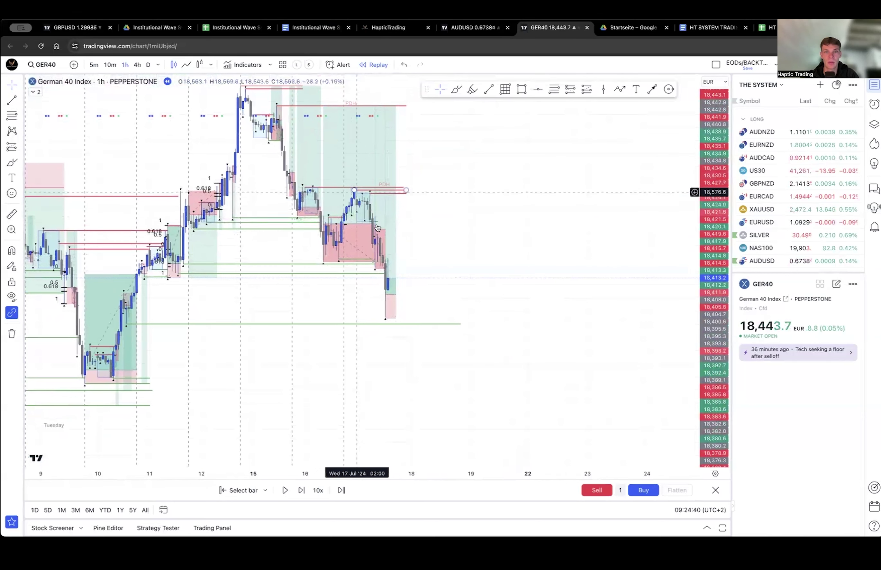
Advance the replay on the 5-minute chart into 18 July, and on the 1-hour chart up to 07:00.
left_click(97, 68)
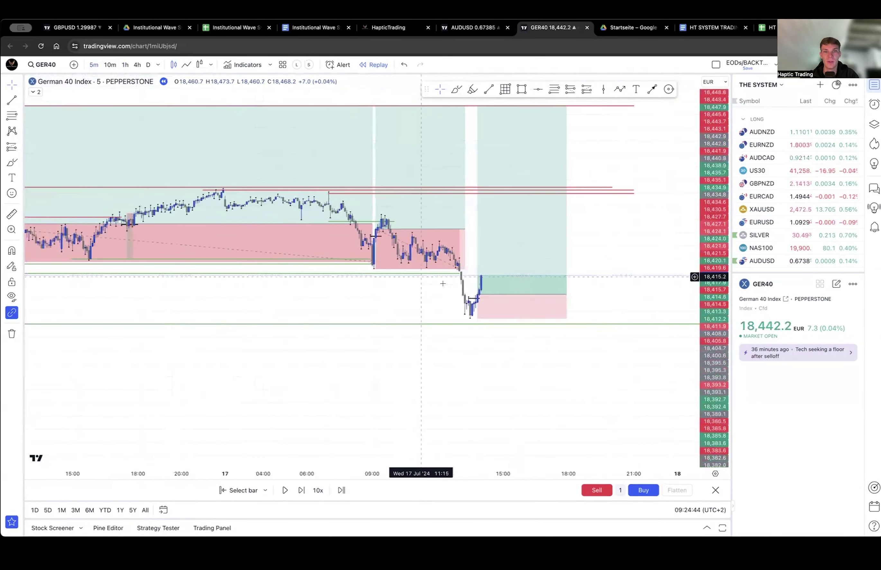
scroll(440, 307, "down", 3)
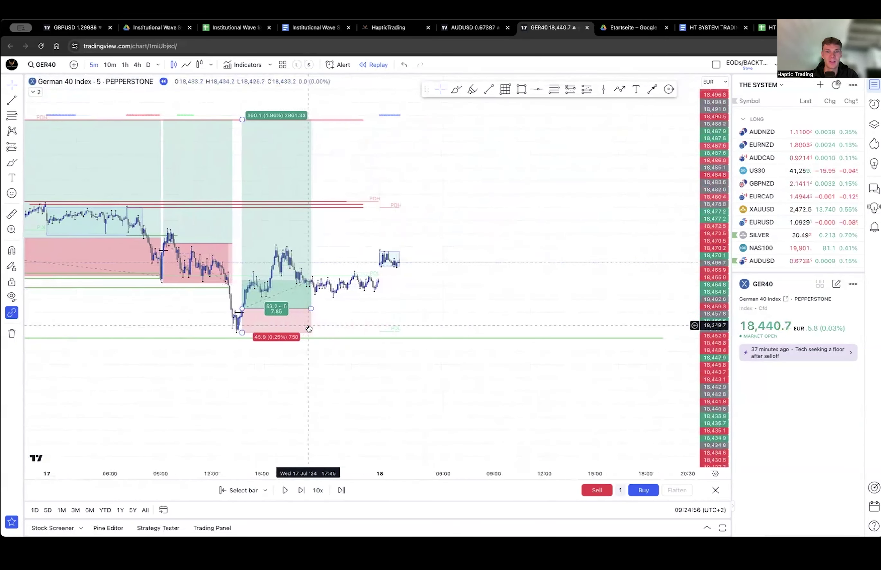
left_click(125, 66)
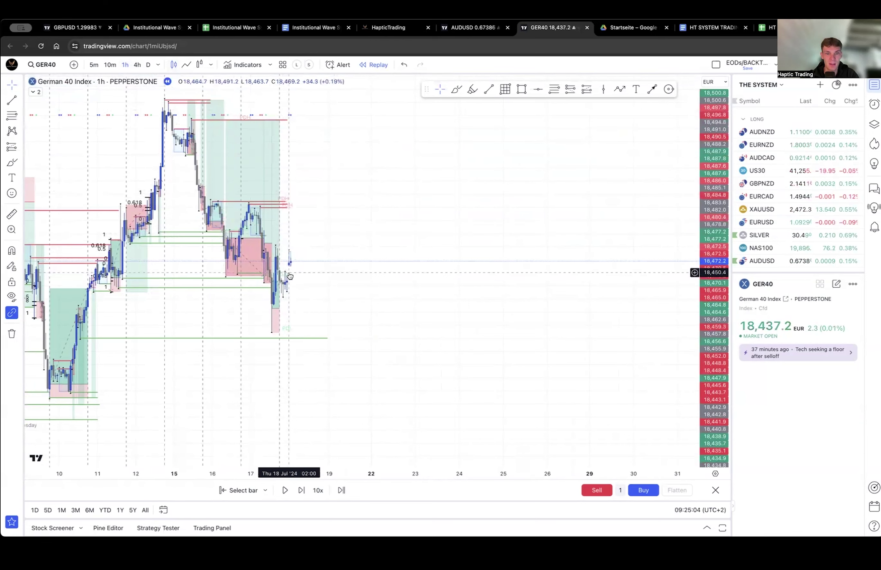
key("shift+Right")
key("shift+Right")
key("shift+Right")
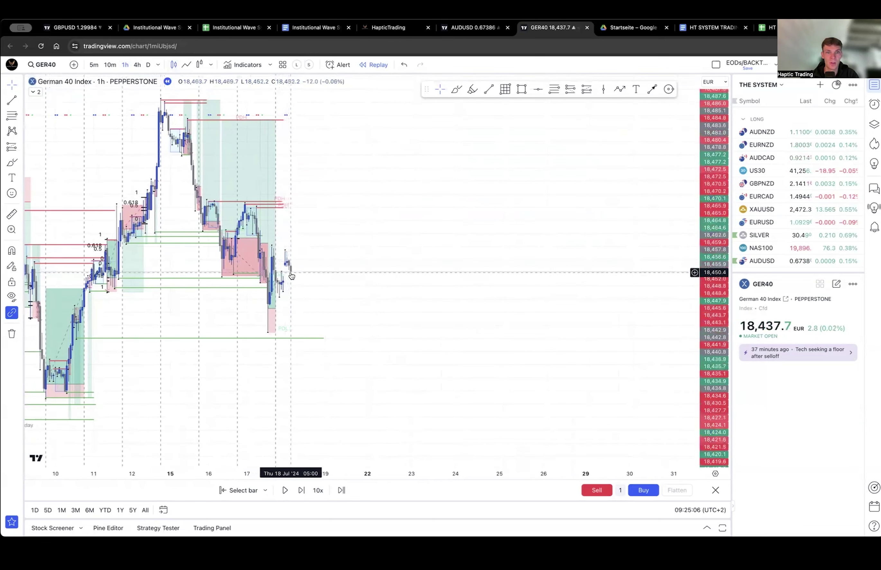
key("shift+Right")
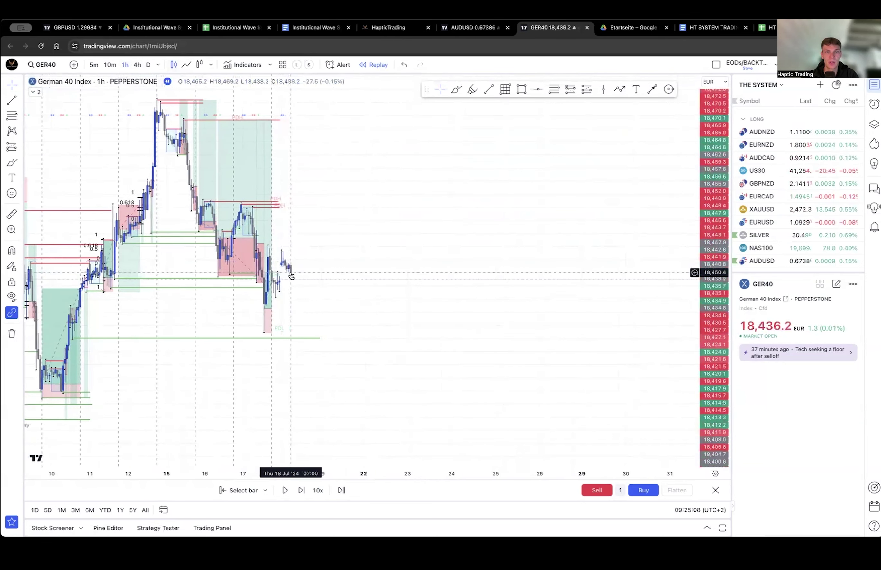
key("shift+Right")
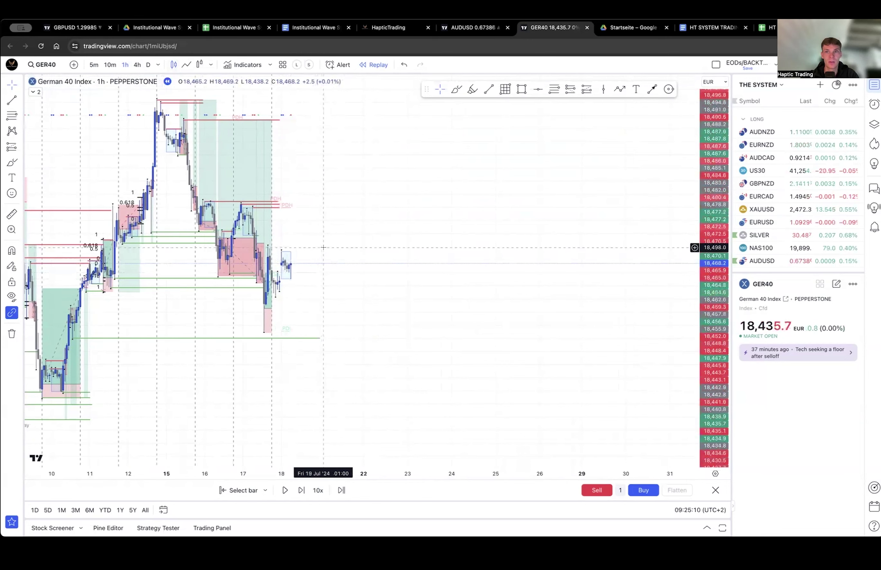
Draw a horizontal line at 18,438.2 from the 07:00 low to 22:00 on 18 July and colour it green.
scroll(324, 247, "left", 5)
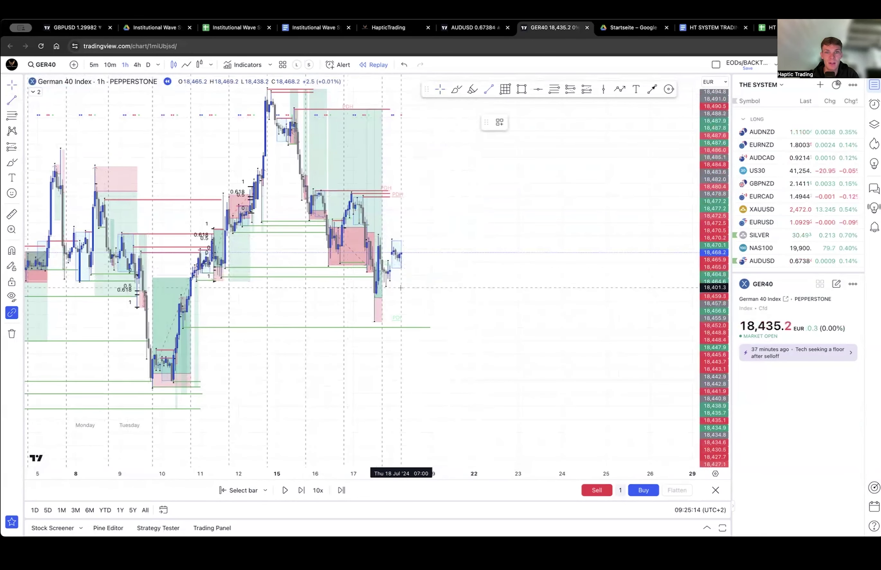
left_click_drag(401, 268, 430, 268)
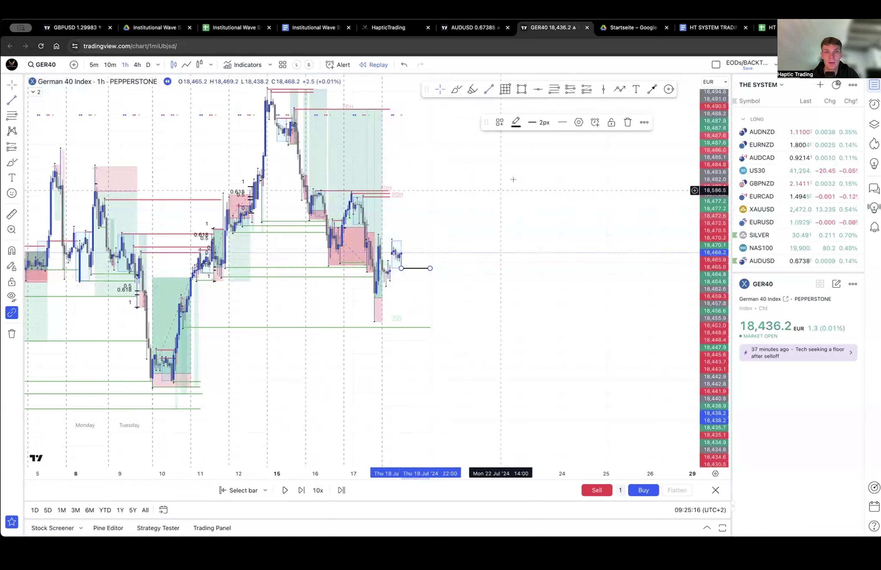
left_click(516, 122)
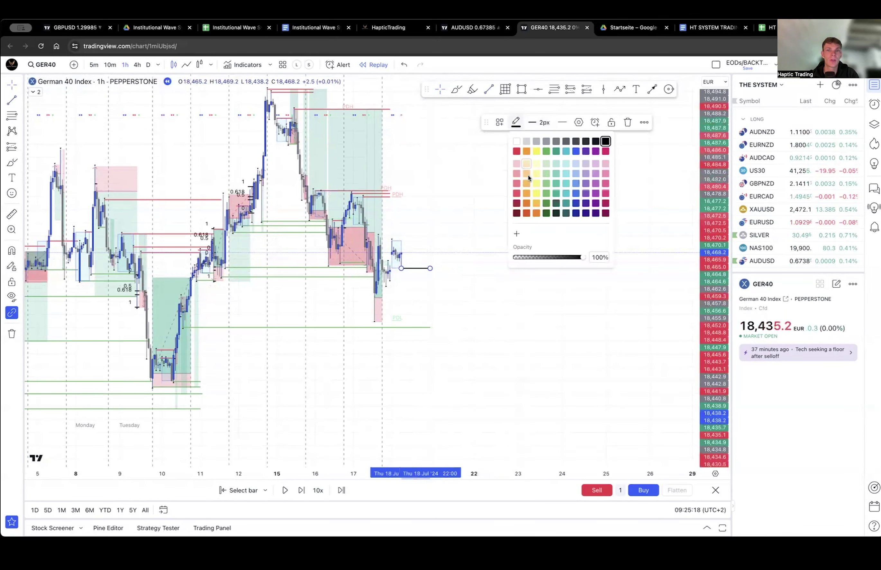
left_click(546, 192)
left_click(497, 310)
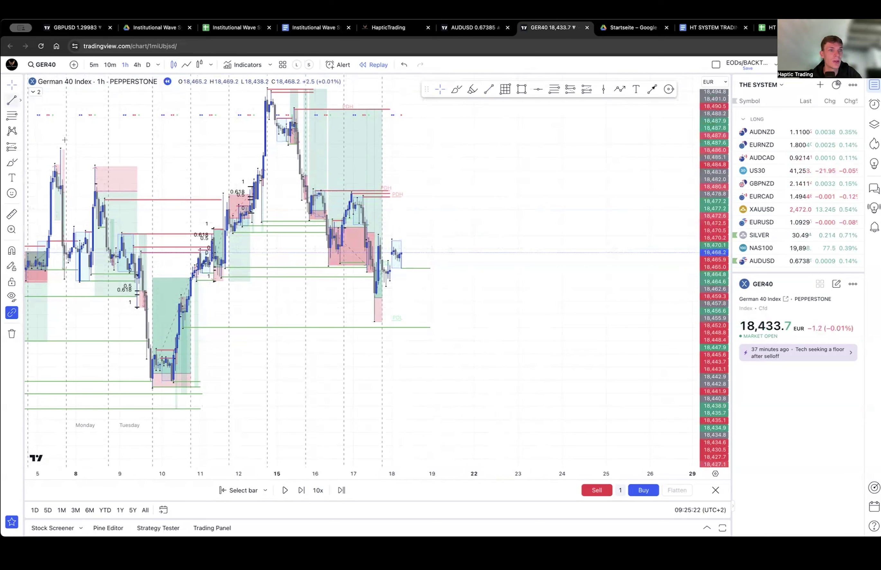
Draw two green horizontal lines from the two late 17 July fractal lows to 22:00 on 18 July.
key("alt+t")
left_click(390, 309)
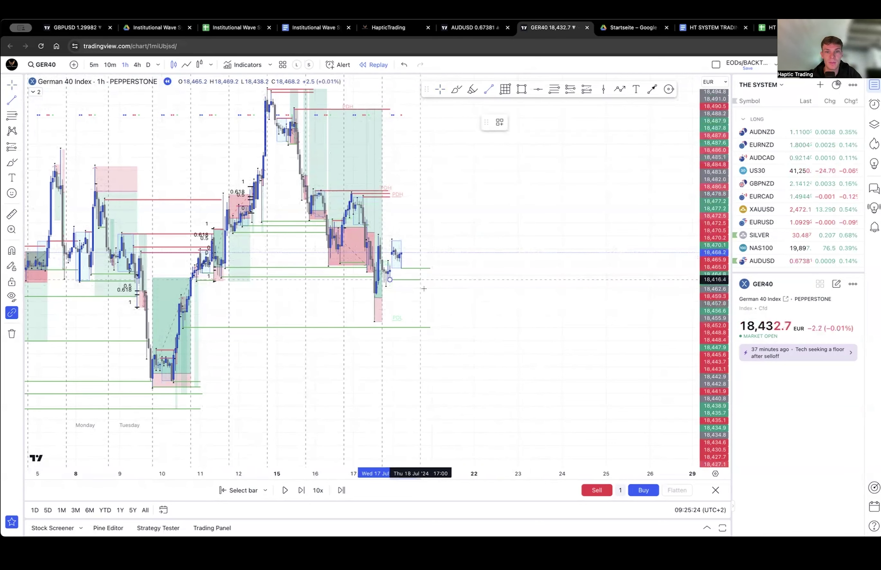
key("Escape")
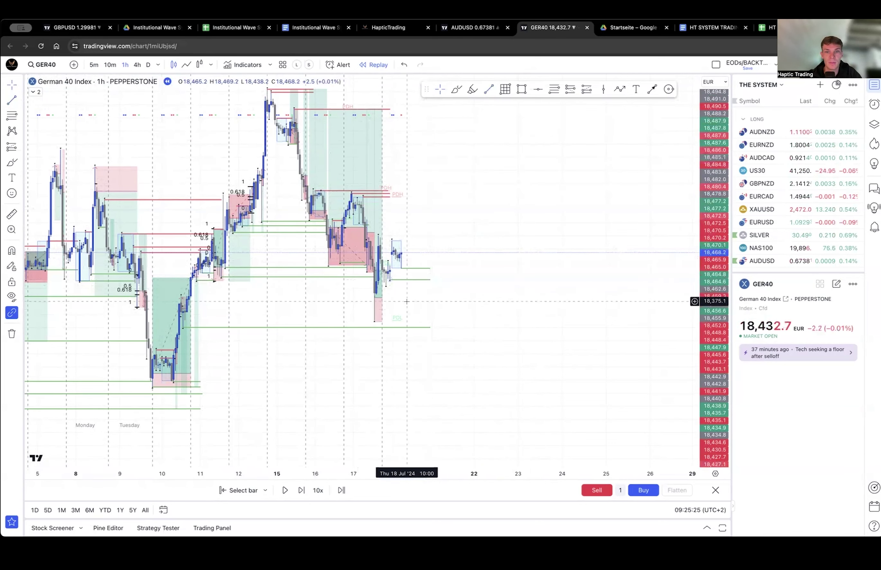
left_click(10, 100)
left_click(387, 285)
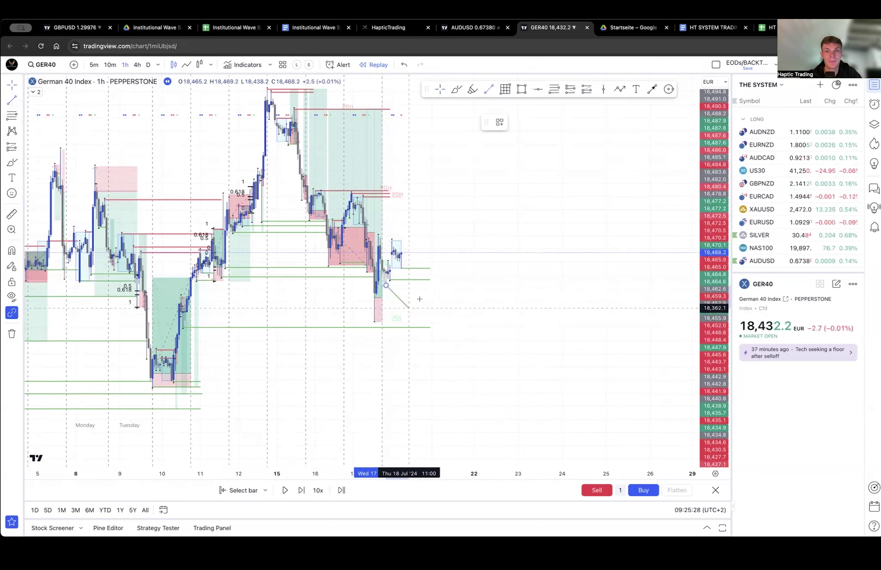
left_click(429, 285)
key("Escape")
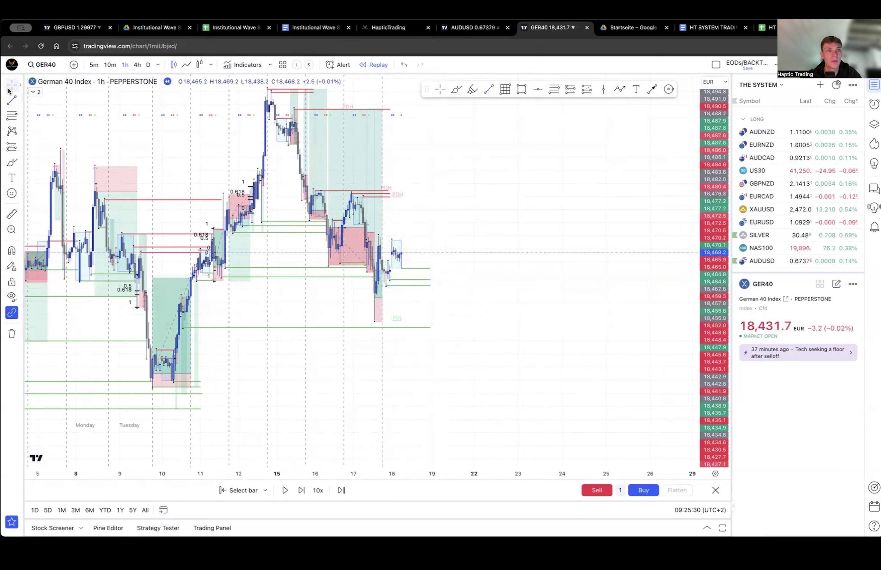
Draw a horizontal line from the early 18 July high to 22:00 that day and colour it red.
left_click(10, 91)
left_click(10, 99)
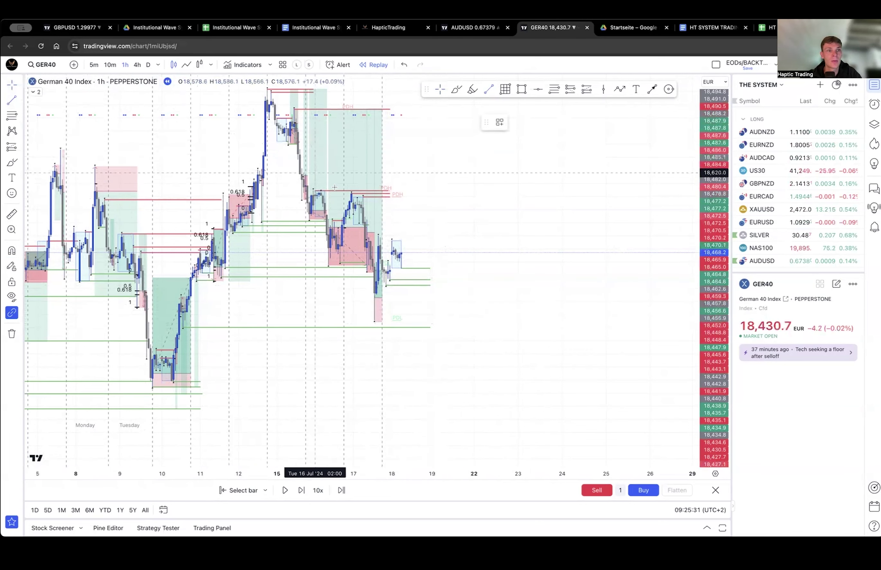
left_click(392, 223)
left_click(429, 239)
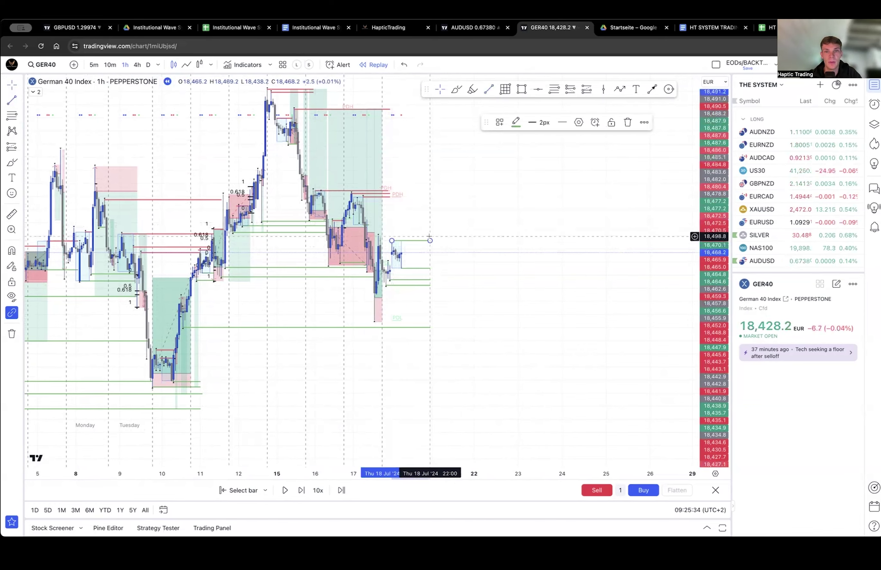
left_click(516, 122)
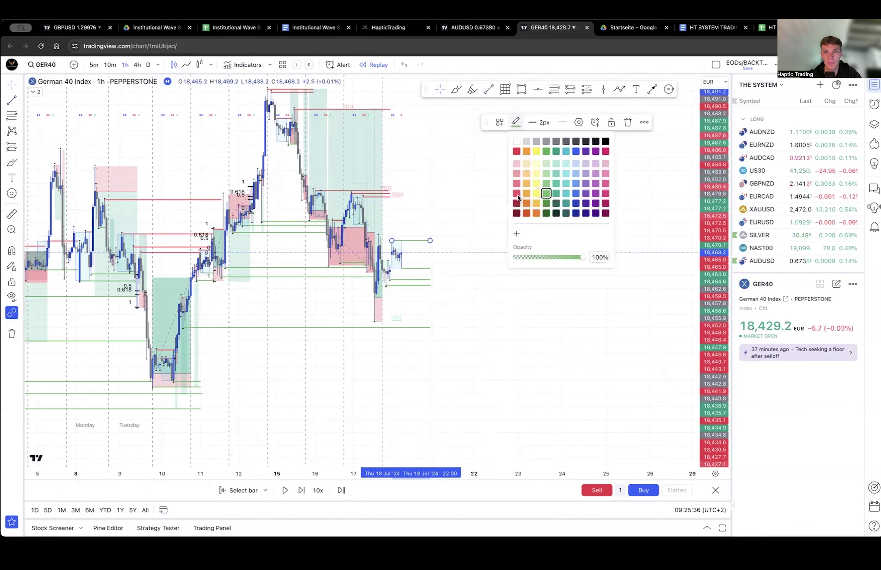
left_click(517, 195)
left_click(505, 287)
Switch to the 5-minute chart, enlarge the 18 July candles and advance the replay past 09:00.
left_click(93, 65)
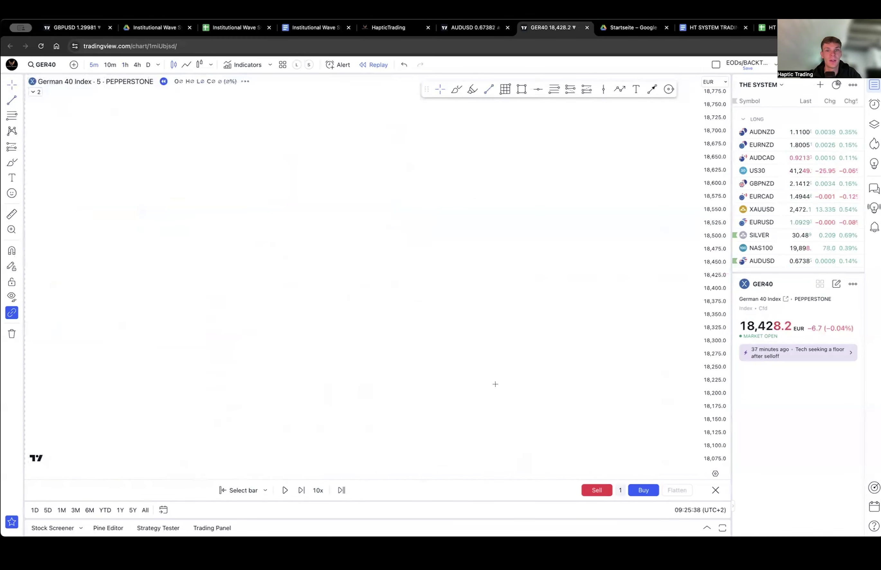
scroll(506, 381, "down", 3)
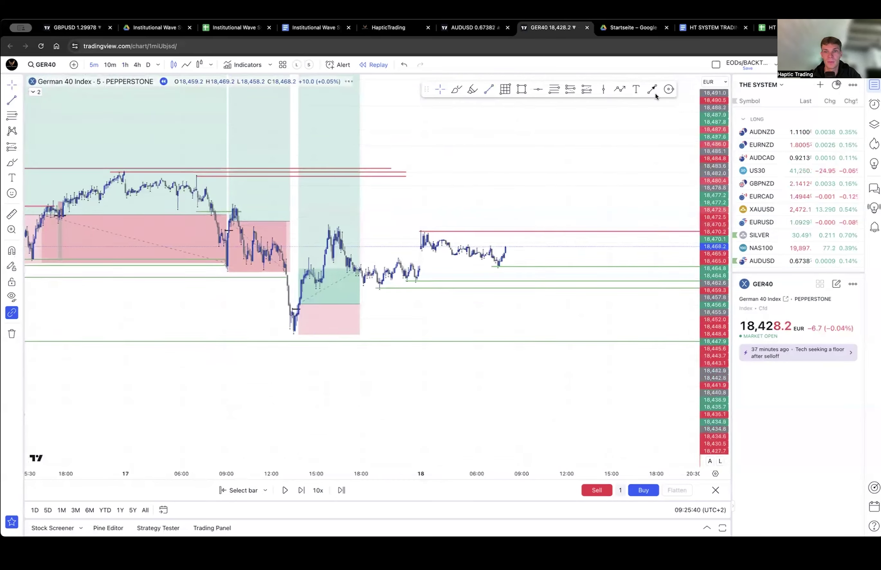
left_click_drag(711, 392, 703, 97)
left_click_drag(563, 195, 475, 216)
left_click_drag(703, 208, 703, 249)
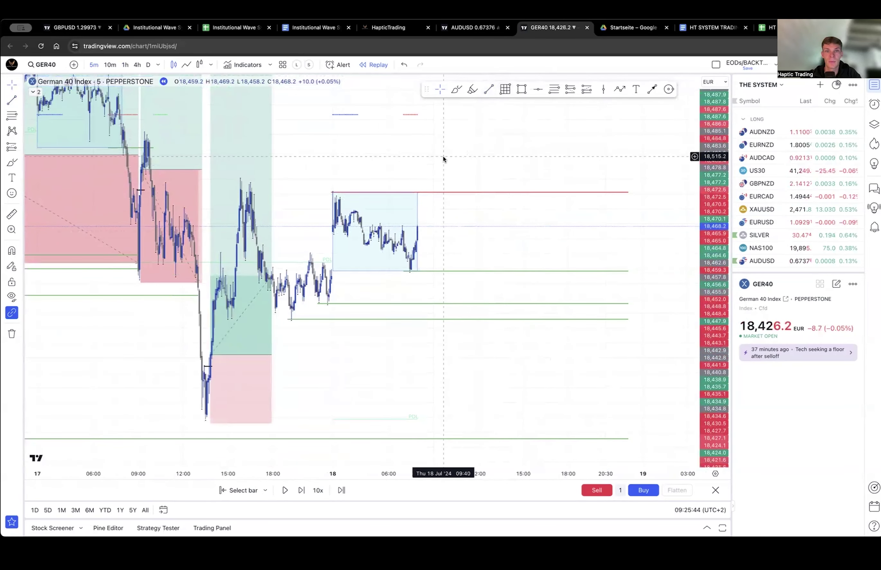
scroll(422, 155, "right", 2)
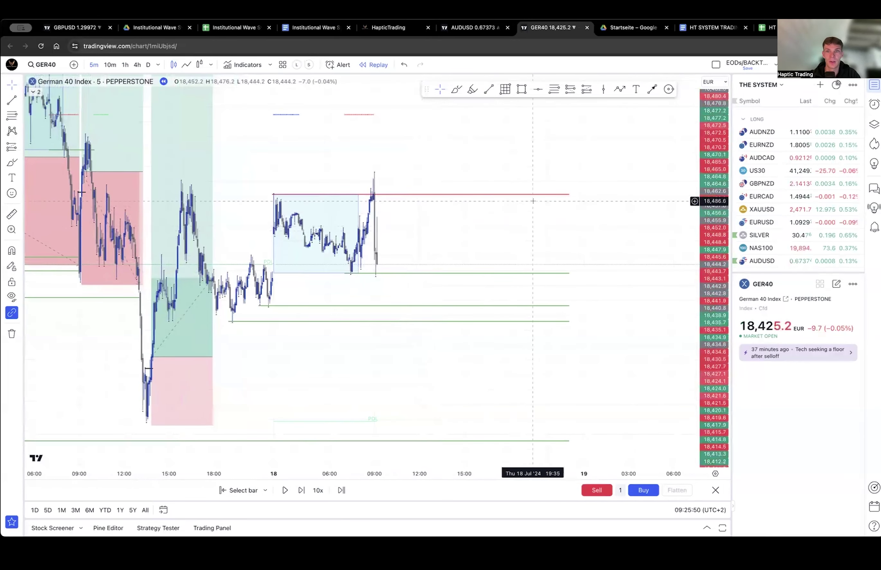
Shorten the red line at the 18 July high to end at 09:00 and advance the replay to the latest live bar.
left_click_drag(568, 194, 374, 194)
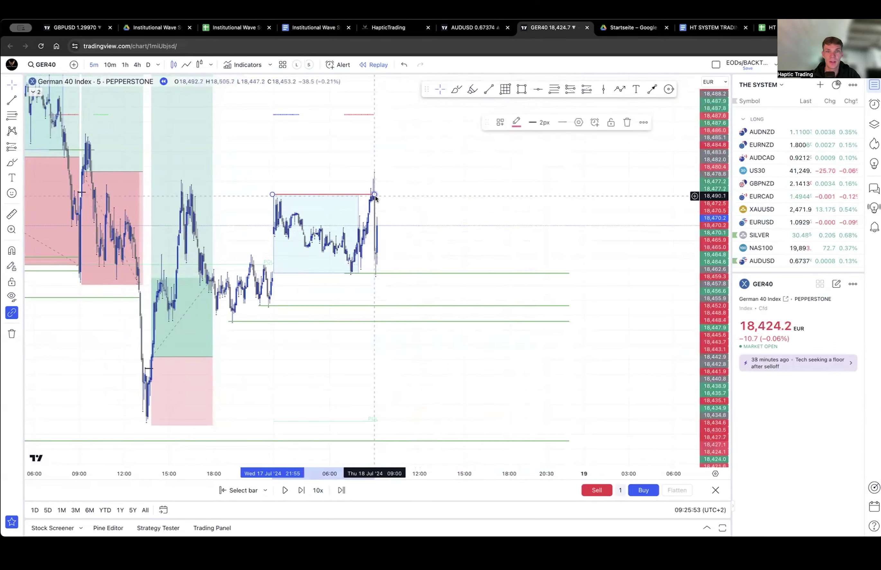
left_click(489, 204)
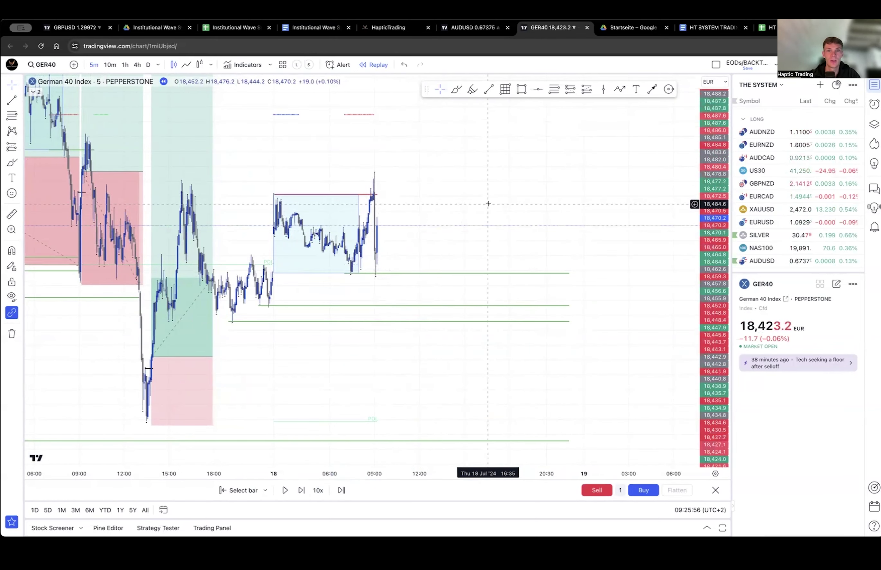
key("shift+Right")
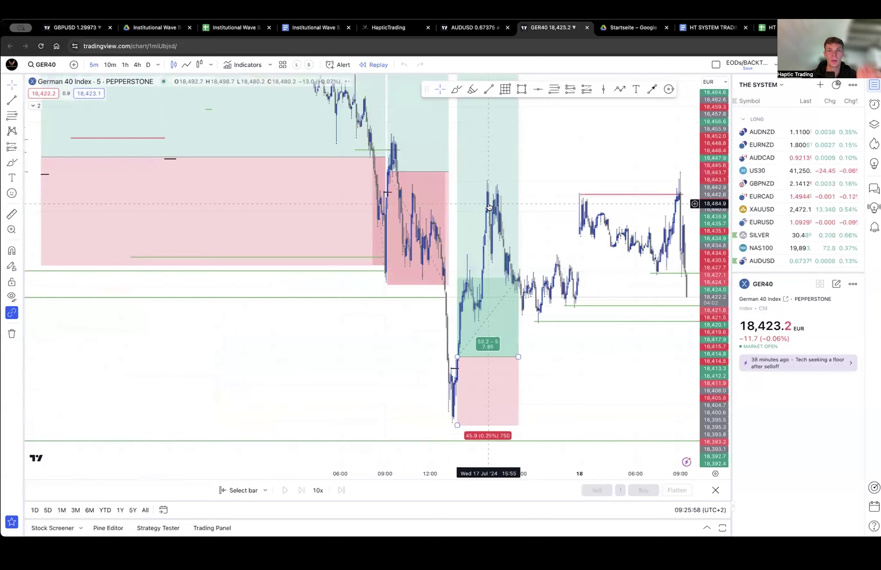
left_click_drag(570, 303, 440, 285)
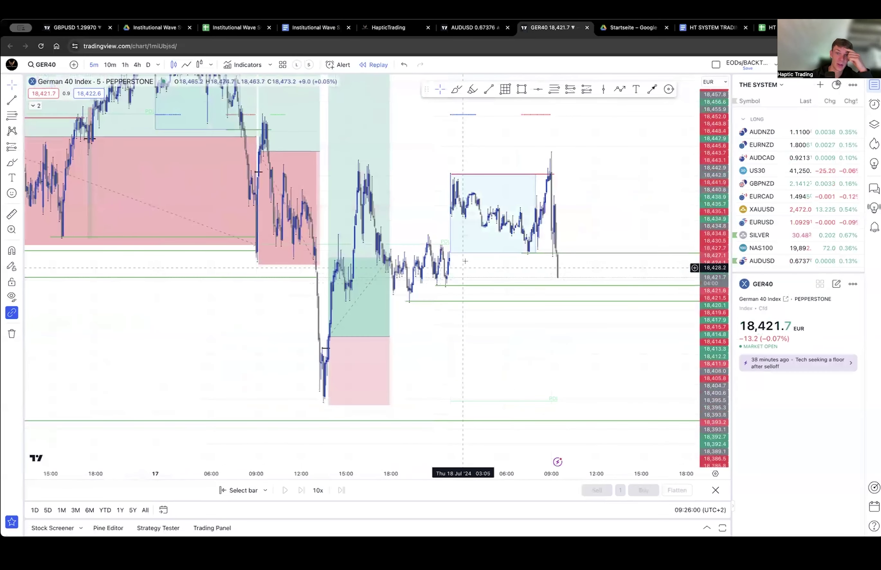
Draw a horizontal line at 18,441.7 from about 08:05 to 09:30 on 18 July and colour it black.
left_click_drag(453, 251, 433, 250)
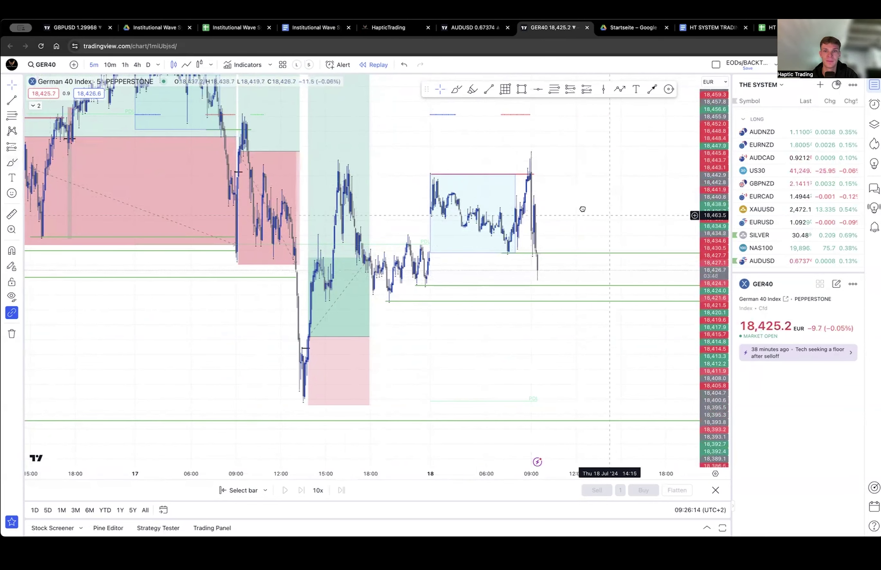
left_click_drag(610, 216, 582, 209)
scroll(559, 210, "up", 3)
scroll(496, 200, "up", 1)
mouse_move(516, 213)
left_mouse_down()
mouse_move(498, 201)
mouse_move(516, 214)
left_mouse_up()
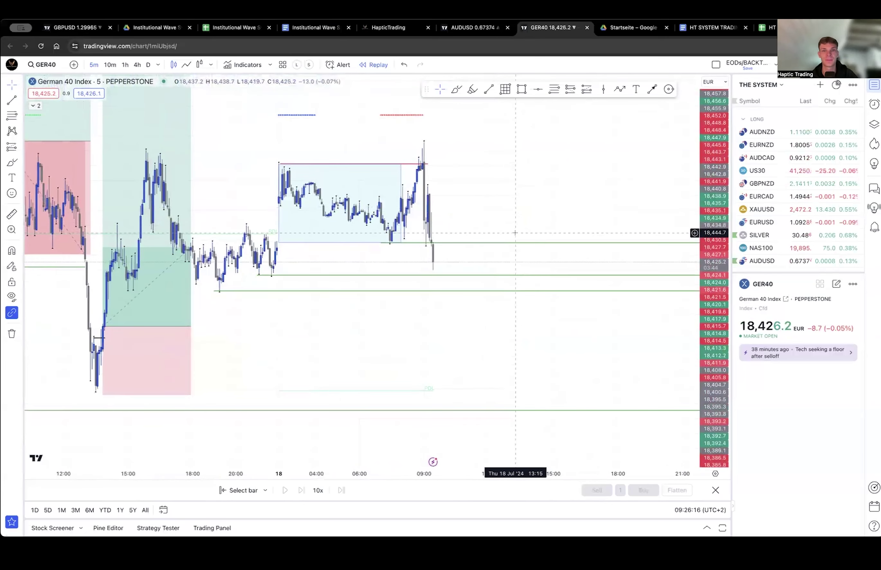
left_click(10, 99)
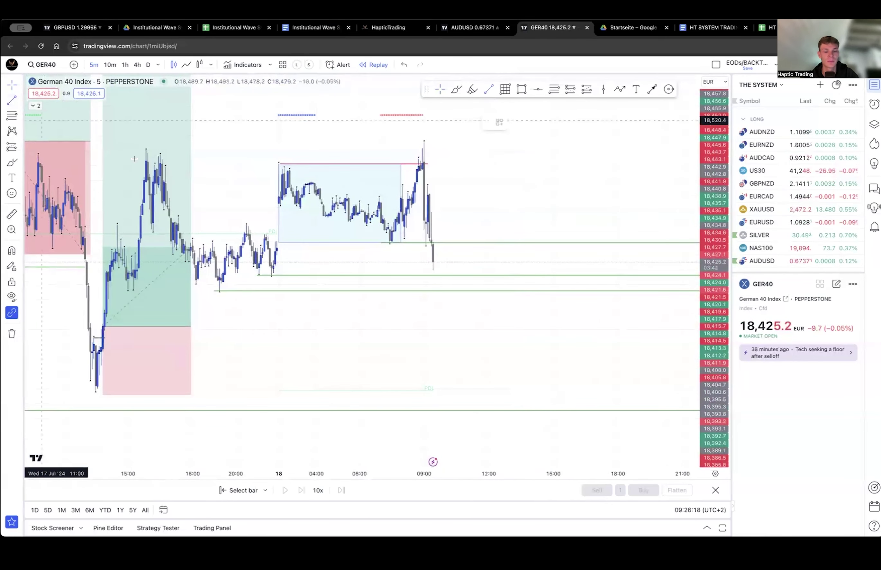
scroll(394, 221, "up", 1)
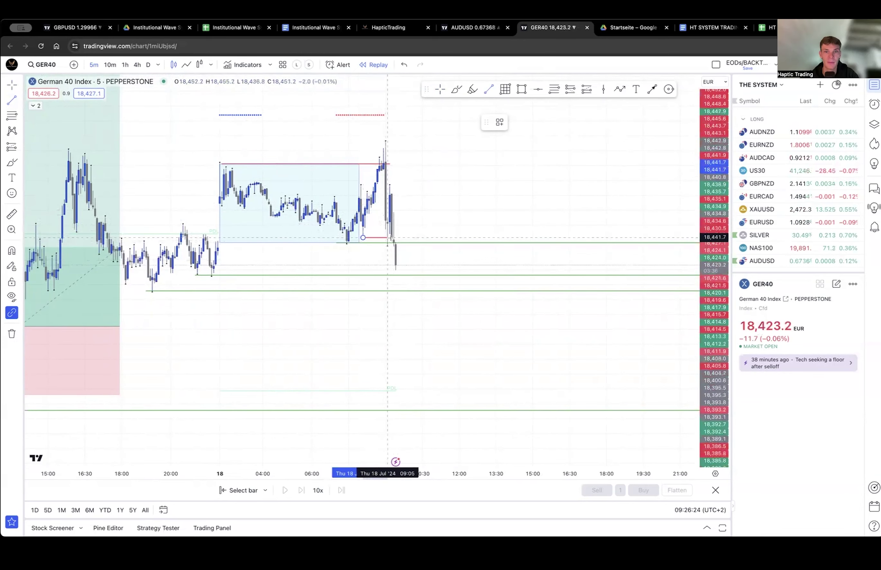
left_click_drag(363, 237, 397, 238)
left_click(517, 122)
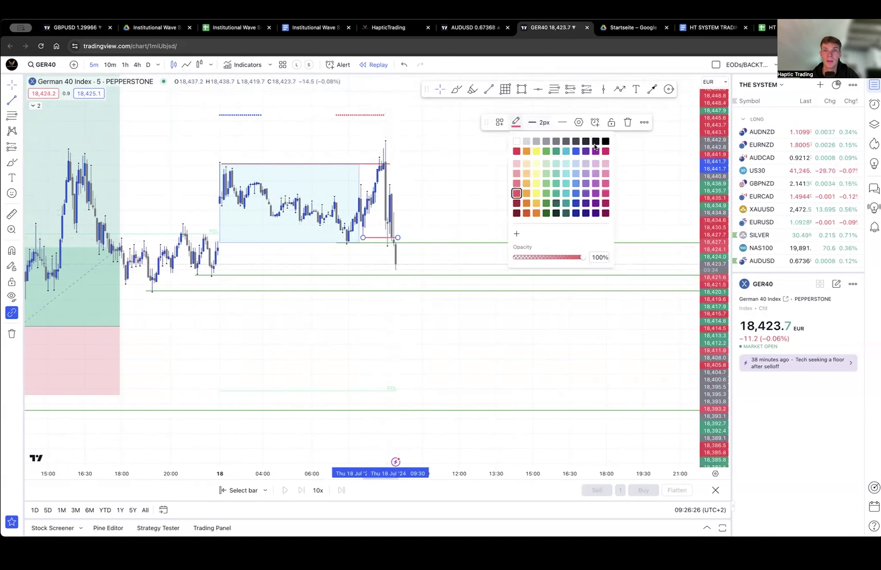
left_click(605, 142)
left_click(525, 189)
Try a short position from the 18 July fractal low level with its stop at the morning high, and delete it.
left_click_drag(482, 179, 497, 188)
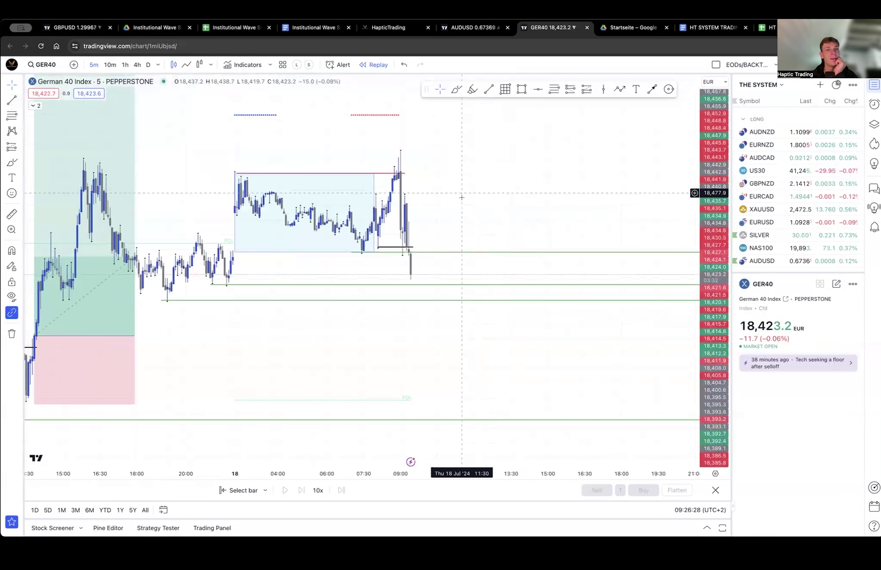
left_click(21, 147)
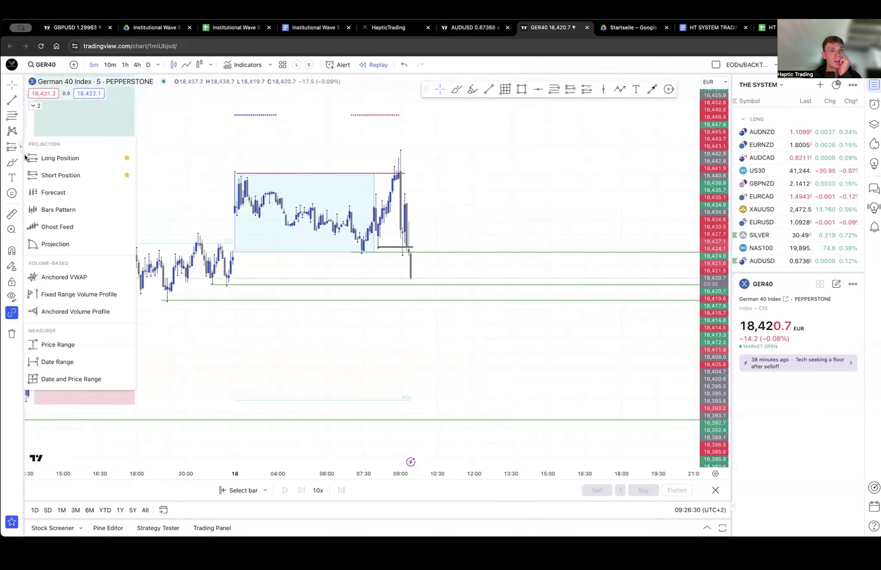
left_click(56, 175)
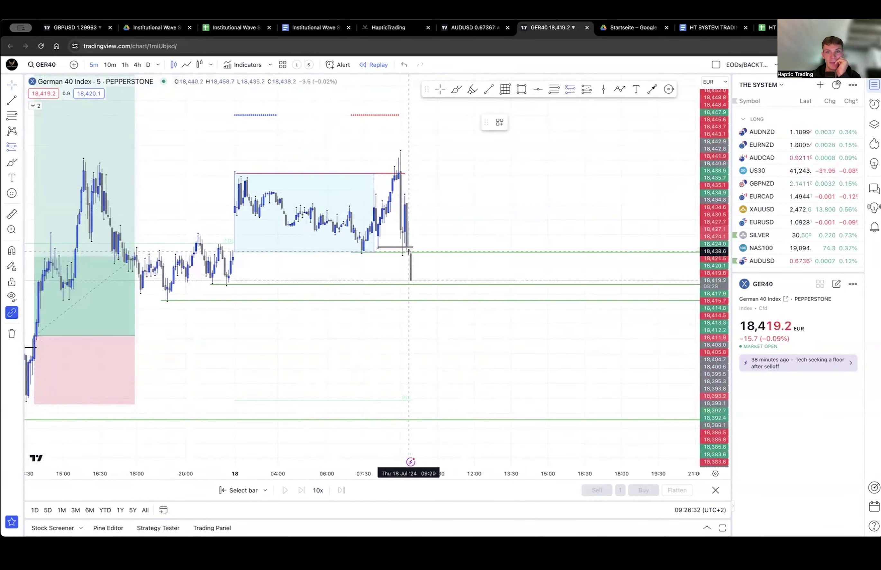
left_click(408, 252)
left_click_drag(409, 198, 409, 149)
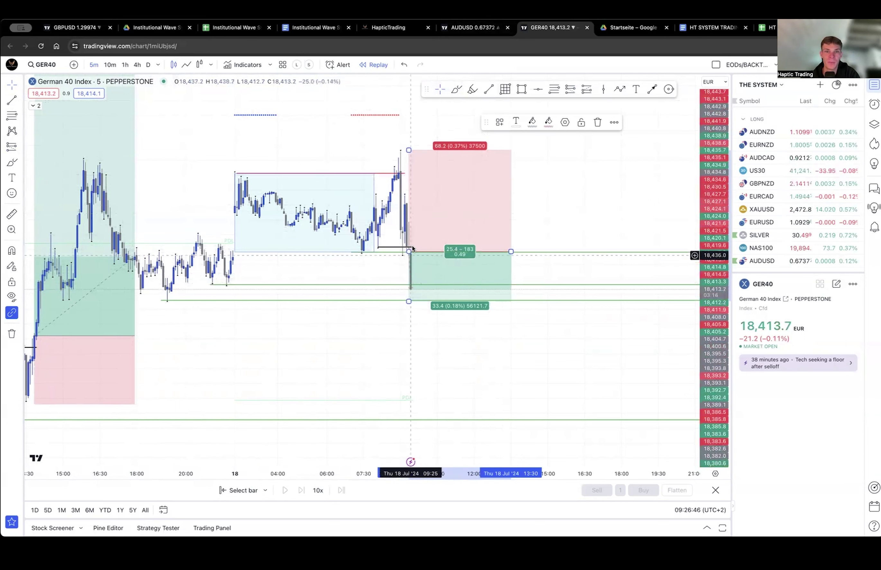
key("Delete")
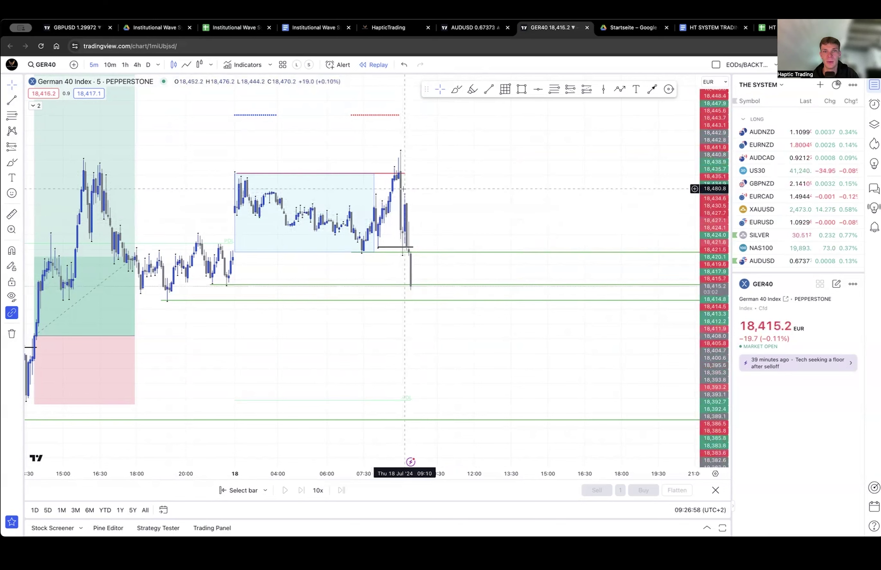
Shorten the green line at the 18 July low to the current bar and extend the 17 July long position to about 06:30 on 18 July.
scroll(463, 219, "right", 5)
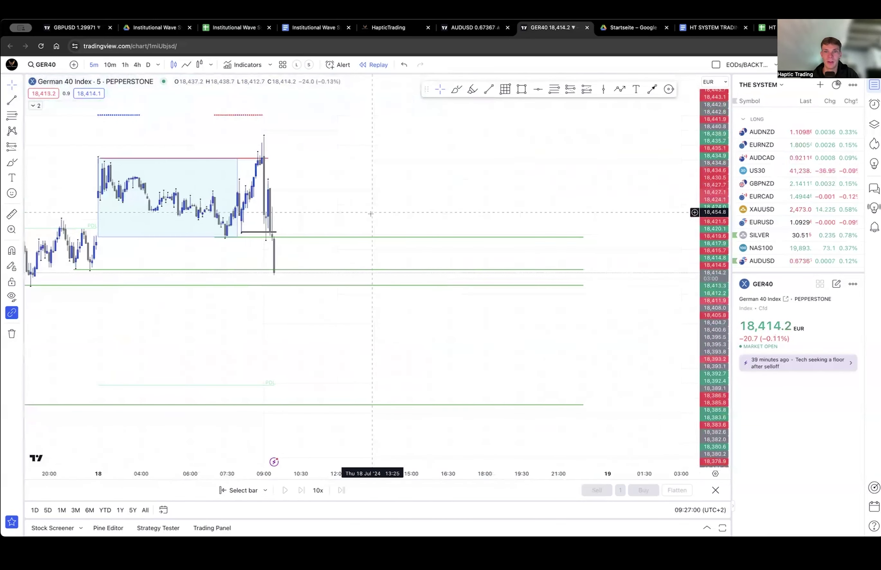
left_click_drag(510, 238, 193, 245)
scroll(441, 222, "left", 10)
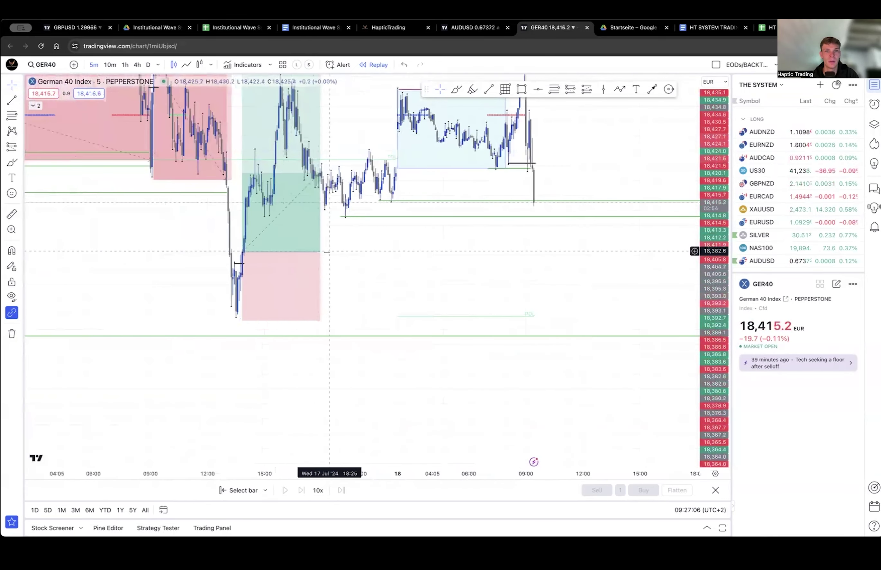
left_click_drag(307, 253, 476, 252)
scroll(395, 273, "right", 5)
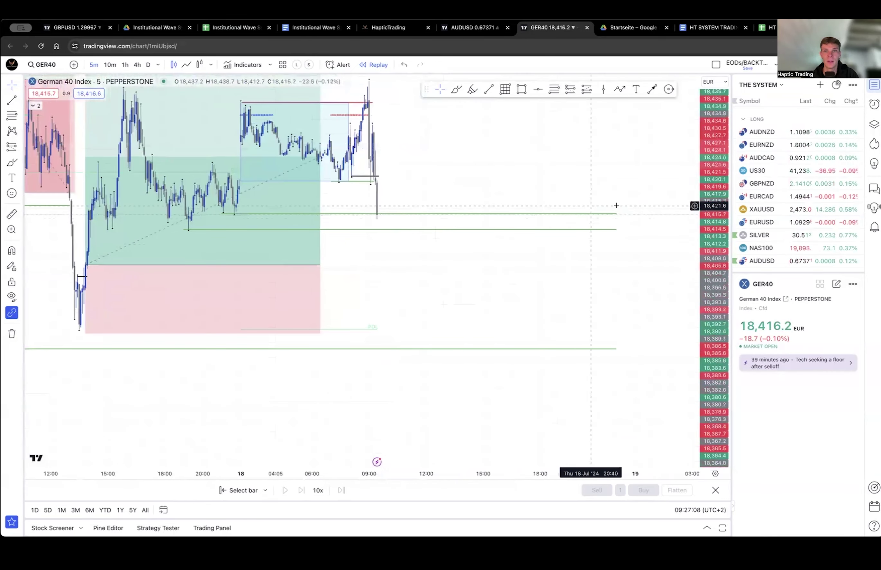
Shorten the two green lines at the late 17 July lows to end at about 09:30 on 18 July.
left_click(616, 214)
left_click_drag(616, 213, 404, 217)
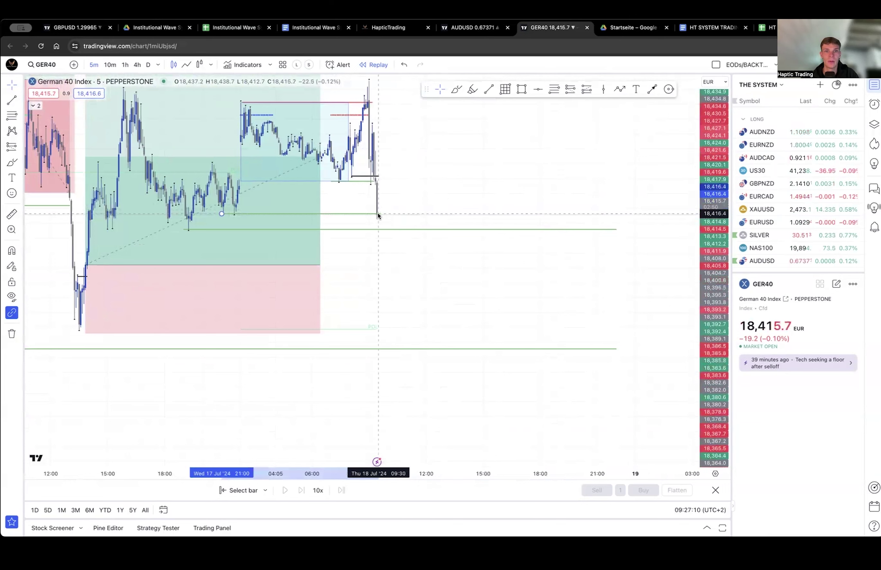
left_click(616, 229)
left_click_drag(616, 230, 374, 238)
left_click_drag(429, 236, 483, 266)
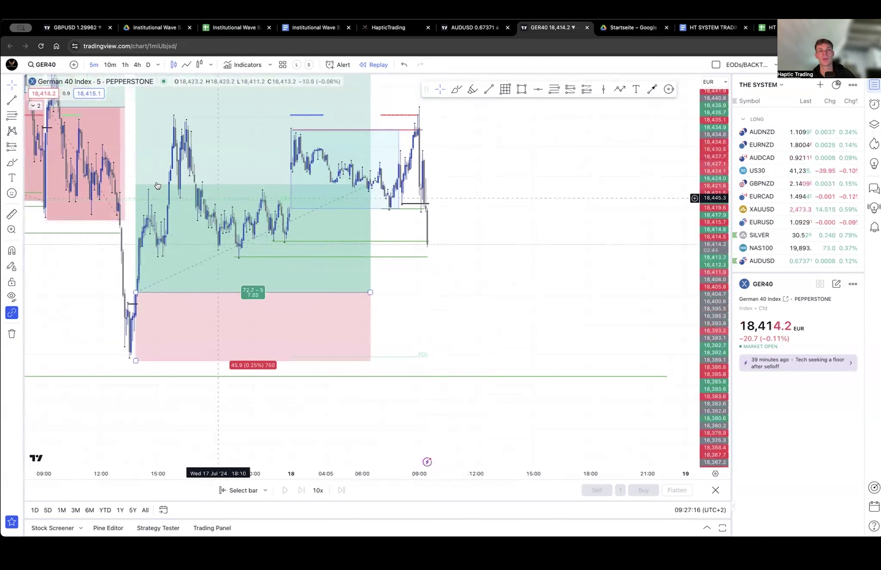
Sketch a freehand price path after the 18 July drop, circling the broken level and pullback high, with a line from that high to about 12:00.
left_click(12, 162)
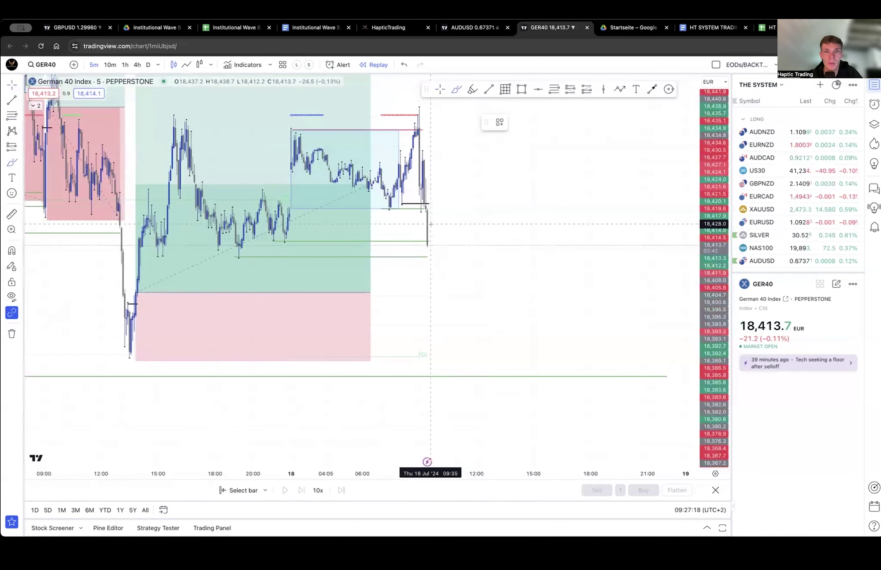
mouse_move(414, 210)
left_mouse_down()
mouse_move(421, 215)
mouse_move(424, 207)
mouse_move(429, 243)
mouse_move(436, 232)
mouse_move(442, 255)
mouse_move(439, 229)
mouse_move(475, 231)
left_mouse_up()
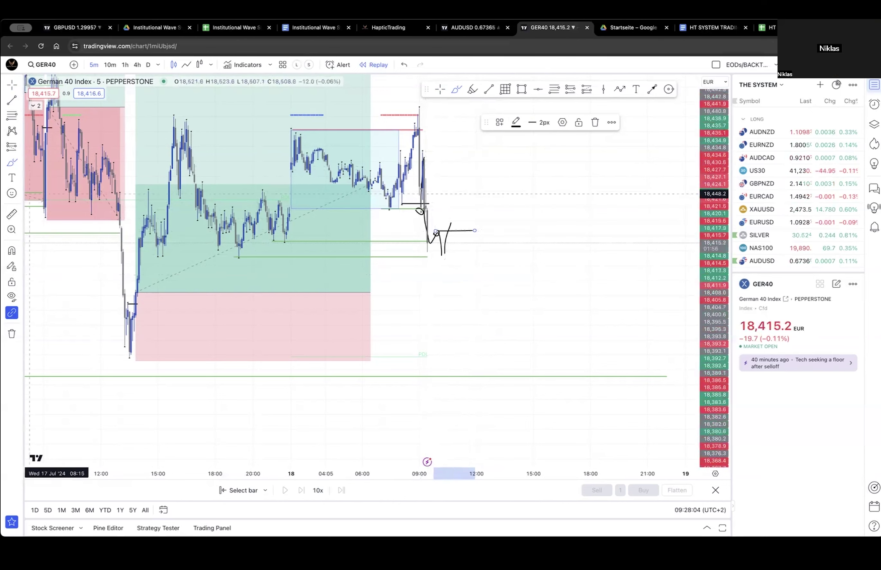
Delete the freehand horizontal line and the zigzag price strokes sketched after the 18 July drop.
left_click(9, 88)
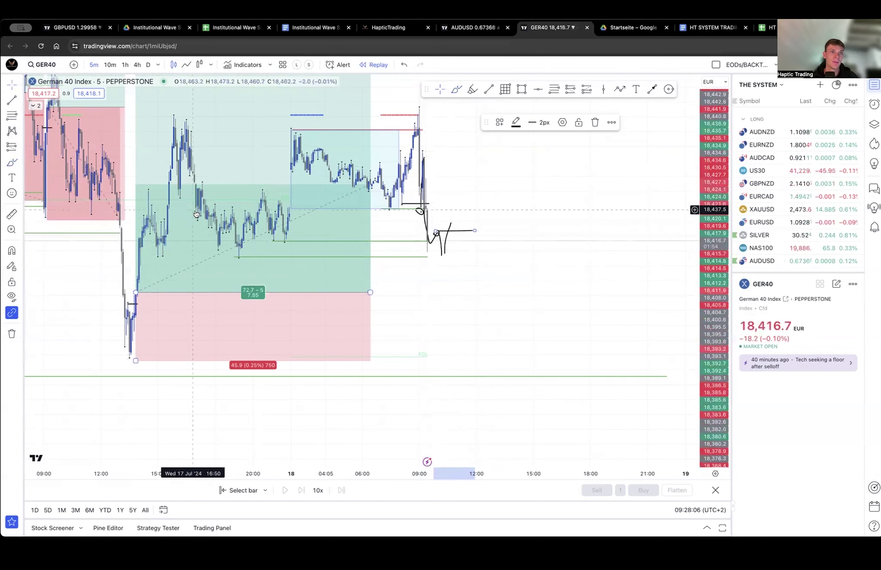
left_click_drag(437, 277, 491, 290)
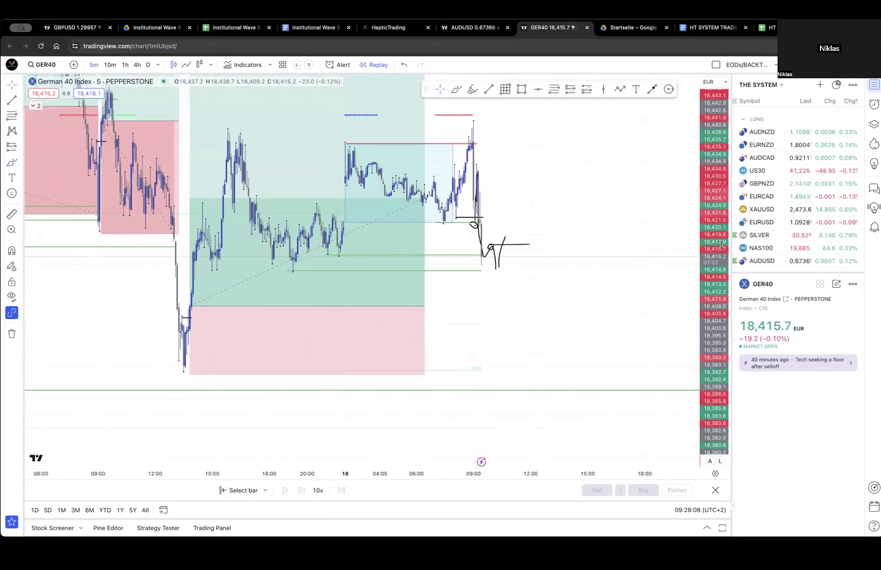
left_click(507, 253)
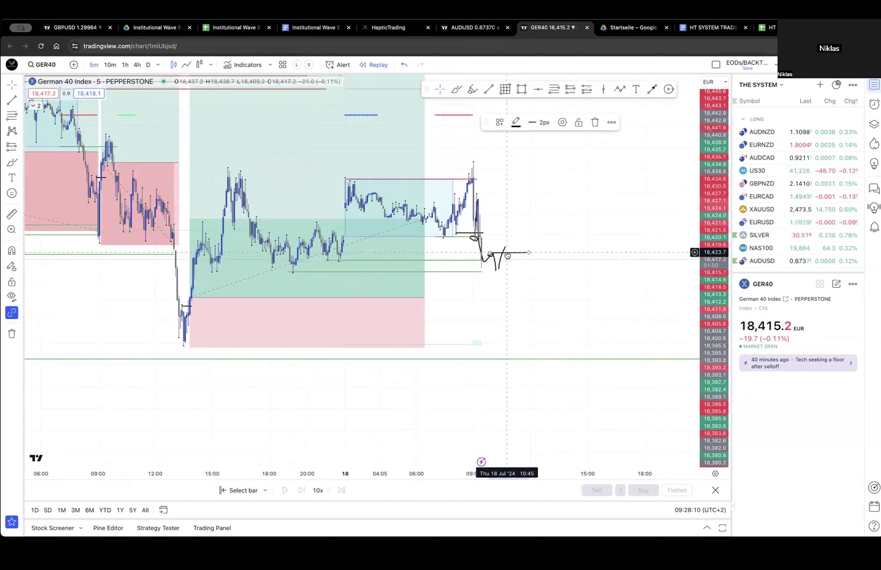
key("Delete")
left_click(503, 253)
key("Delete")
left_click(496, 261)
key("Delete")
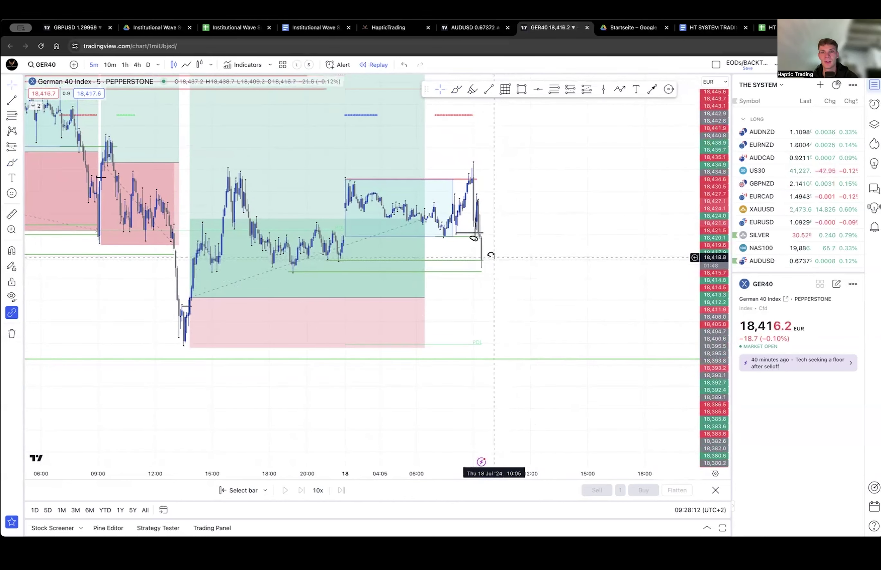
Delete the two freehand brush circles beside the latest candles on the GER40 chart.
left_click(491, 254)
key("Delete")
left_click(476, 241)
key("Delete")
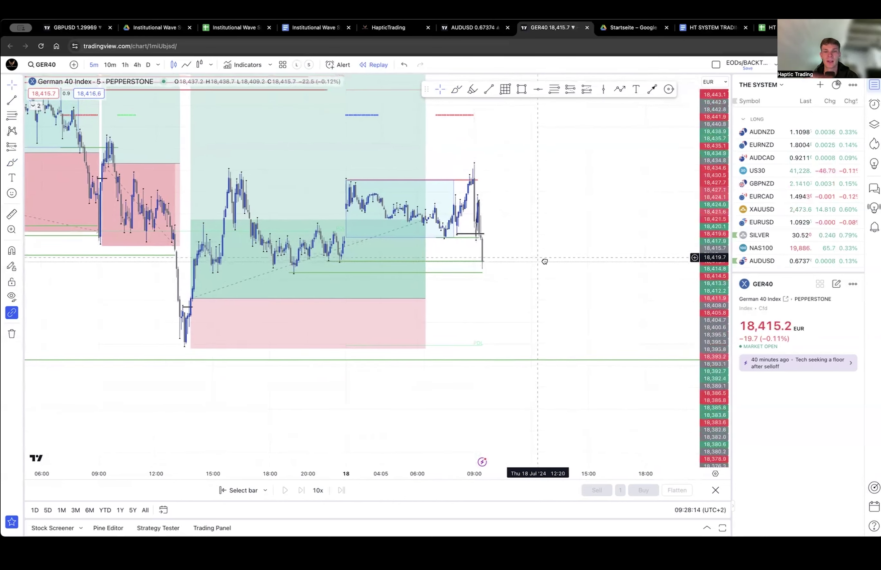
Switch the GER40 chart to the 1-hour timeframe and show the price action from late June through 18 July.
left_click_drag(537, 257, 546, 261)
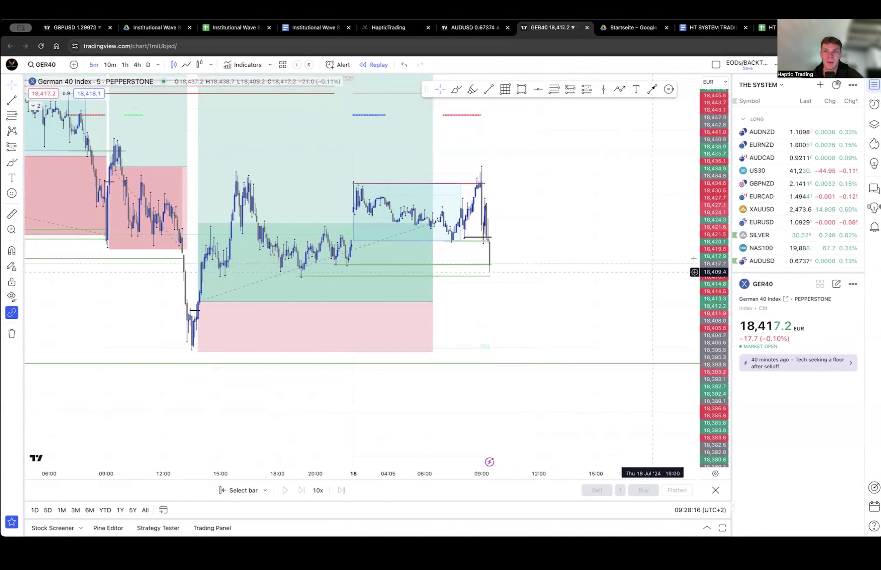
scroll(581, 305, "down", 4)
scroll(582, 307, "down", 5)
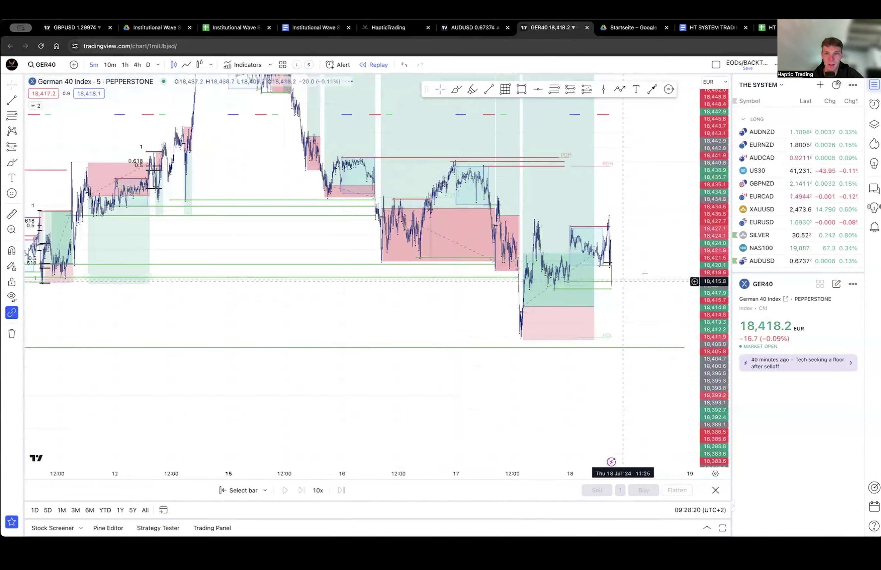
left_click_drag(715, 261, 714, 396)
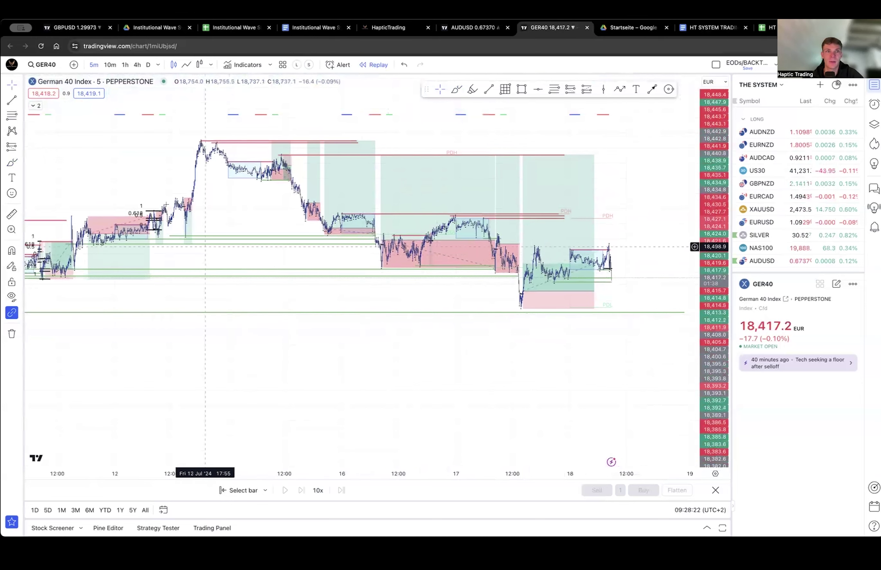
left_click(125, 65)
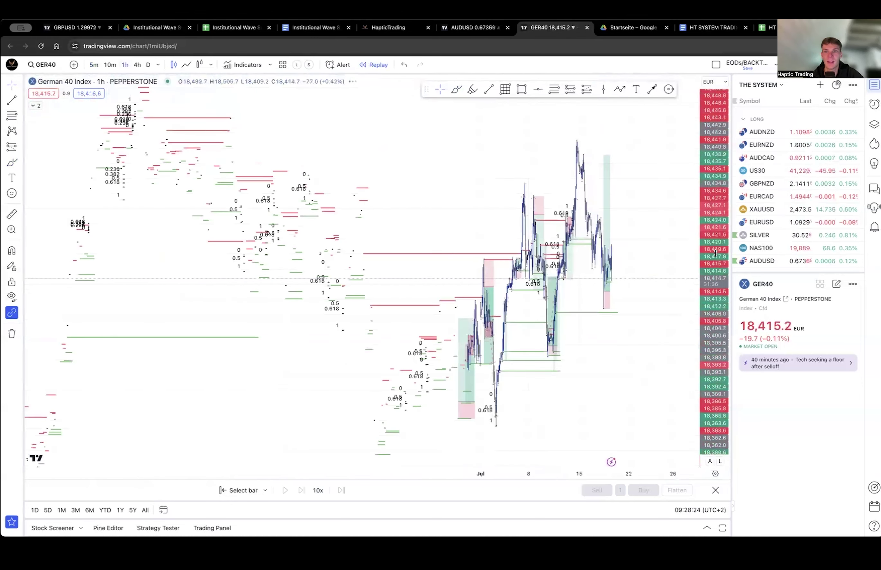
scroll(639, 366, "up", 5)
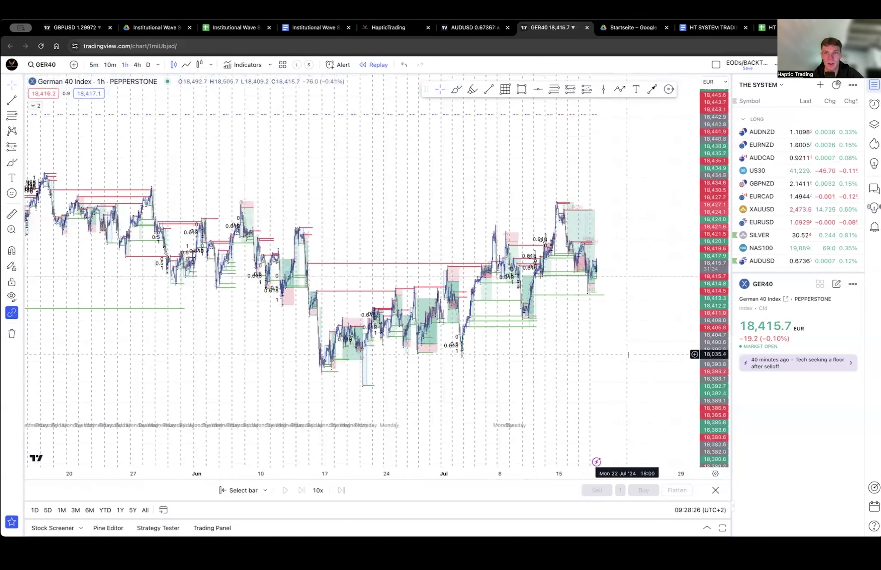
scroll(610, 350, "left", 3)
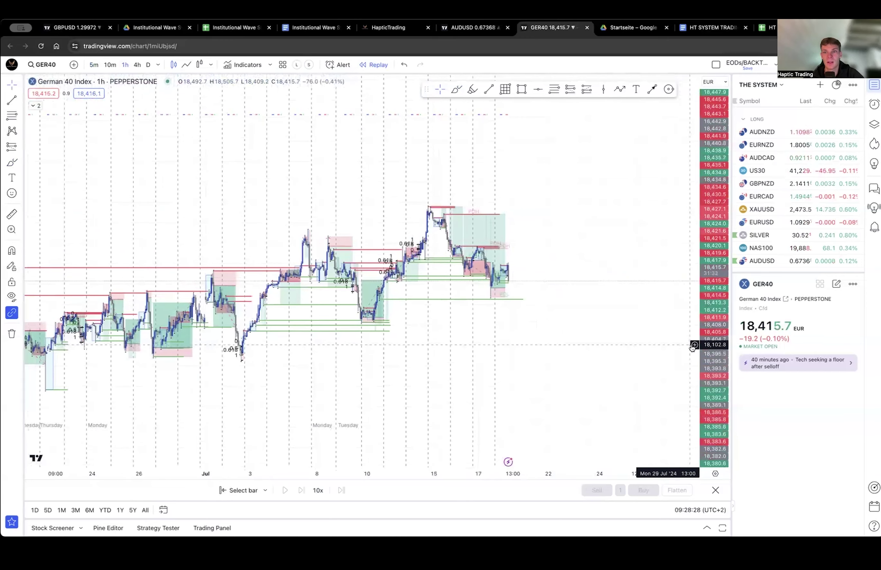
scroll(572, 298, "left", 1)
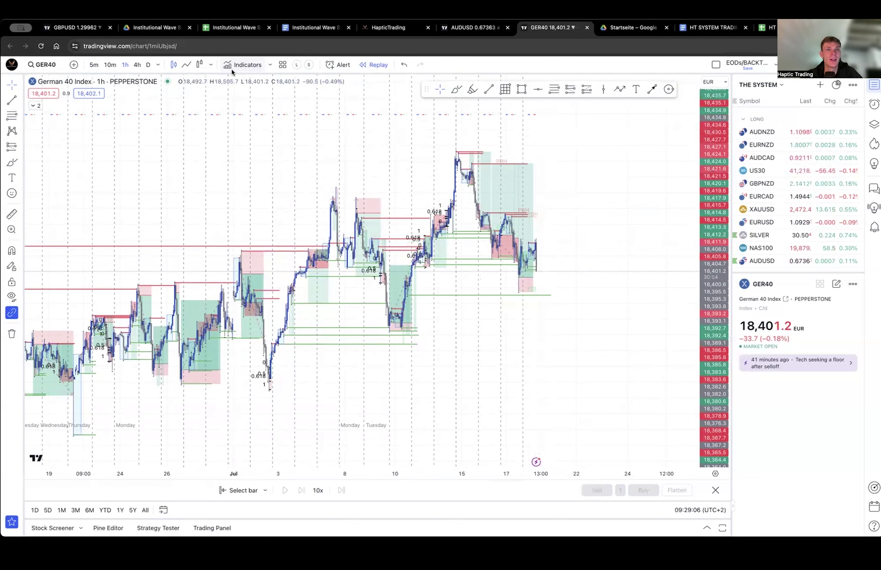
Add the Multi EMA indicator from the favourites to the chart.
left_click(244, 64)
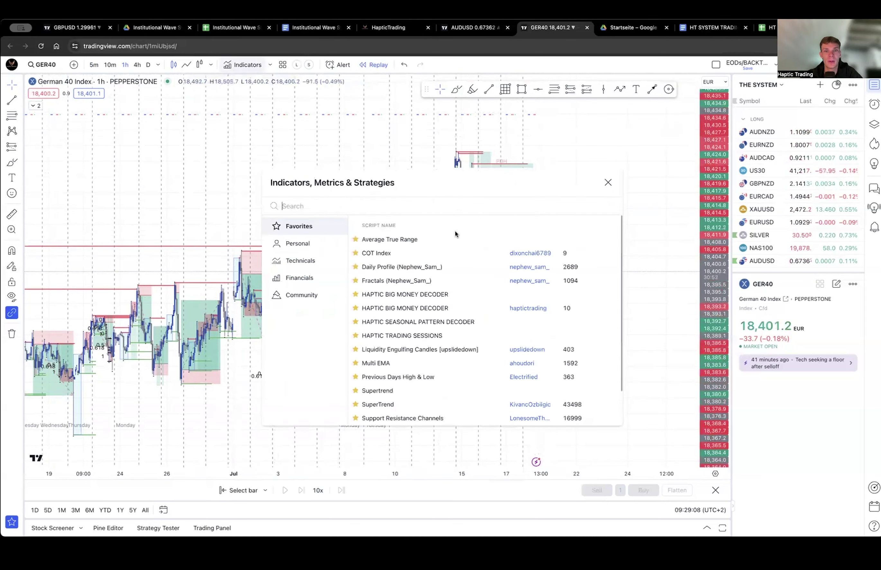
left_click(422, 363)
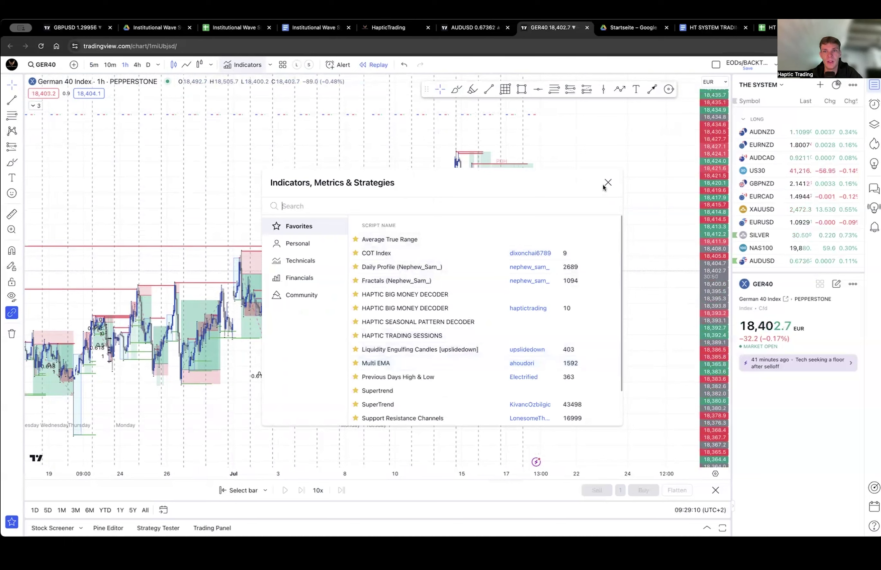
left_click(608, 182)
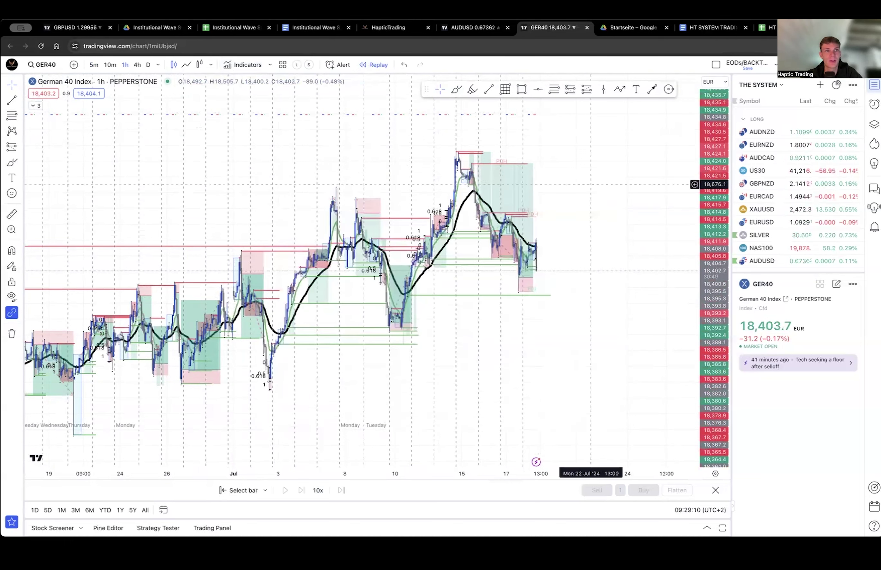
Set the Multi EMA lengths to 5 for EMA 1, 8 for EMA 2 and 21 for EMA 3.
left_click(41, 107)
double_click(49, 128)
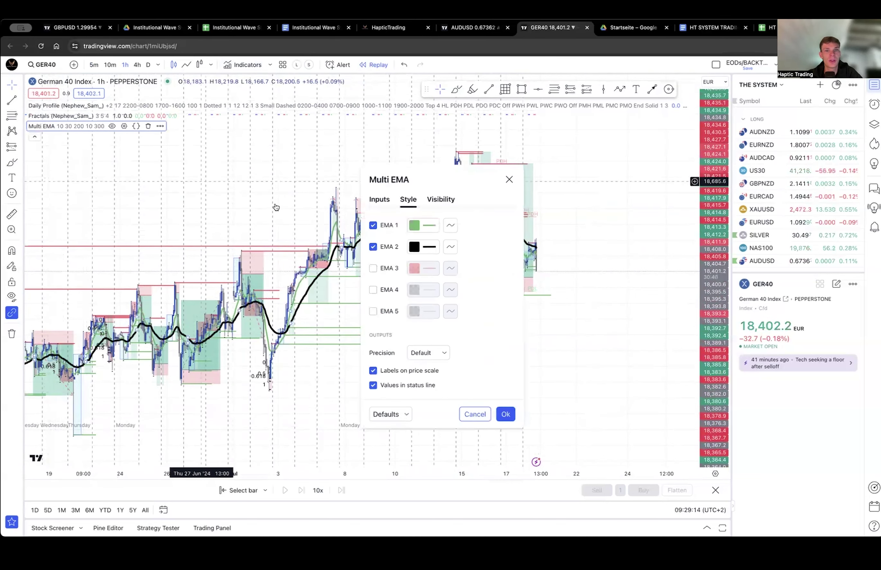
left_click(389, 202)
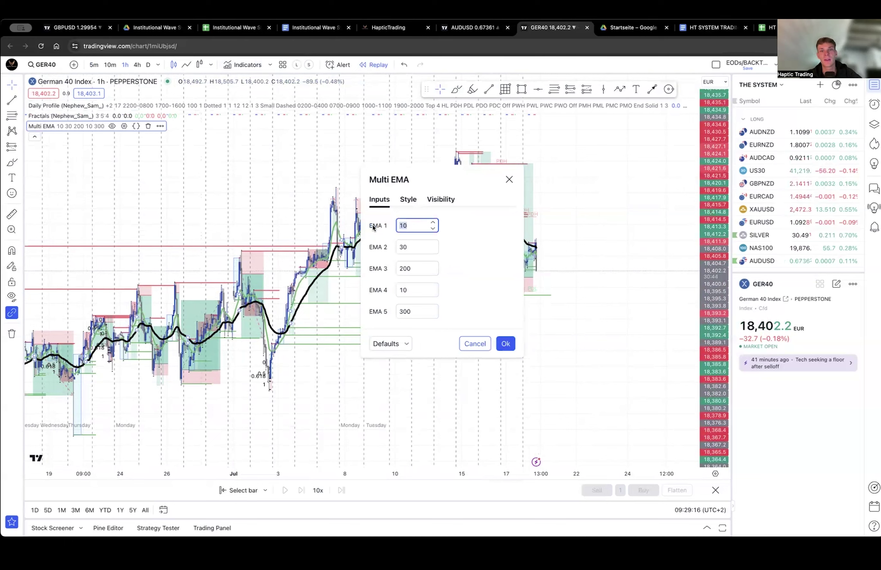
key("Tab")
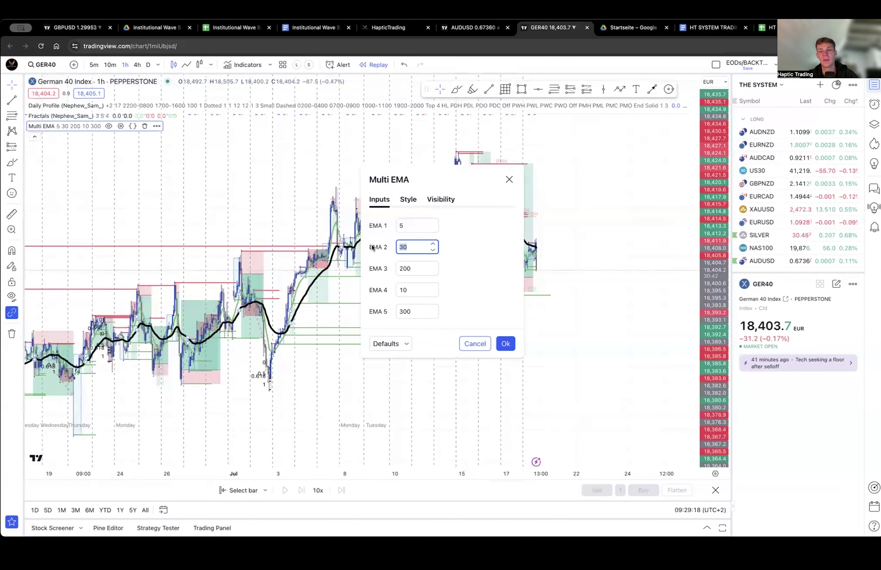
type("8")
left_click(409, 263)
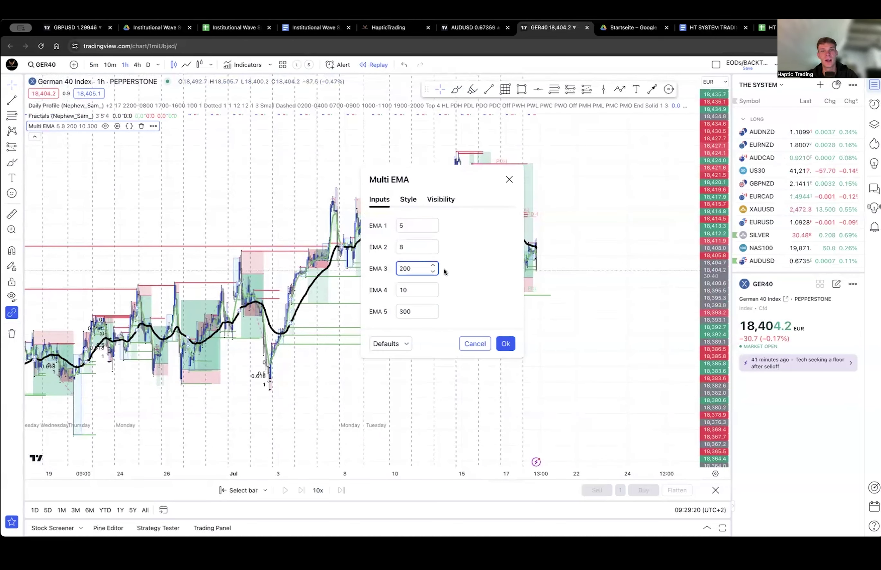
type("21")
Colour the EMA 1 line black and the EMA 2 line light blue in the Multi EMA style settings.
left_click(410, 201)
left_click_drag(436, 201, 477, 208)
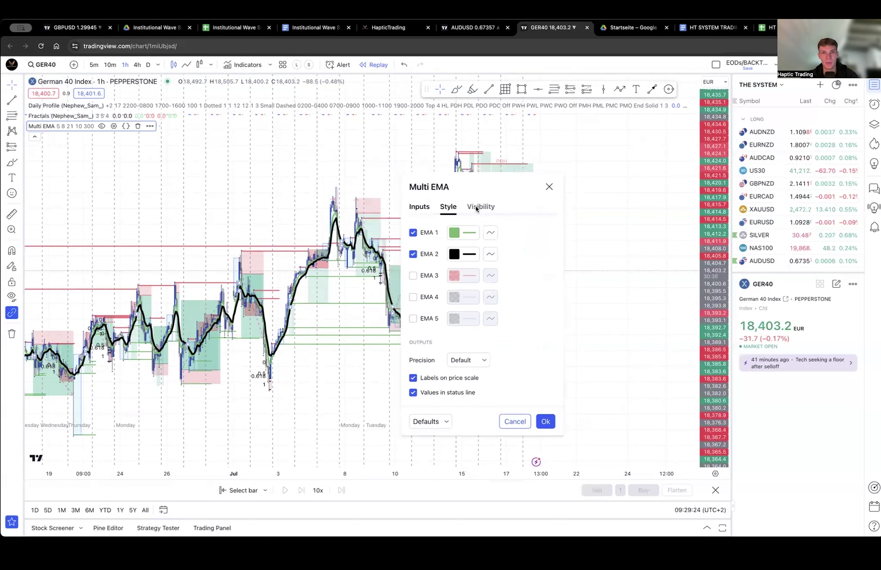
left_click(465, 232)
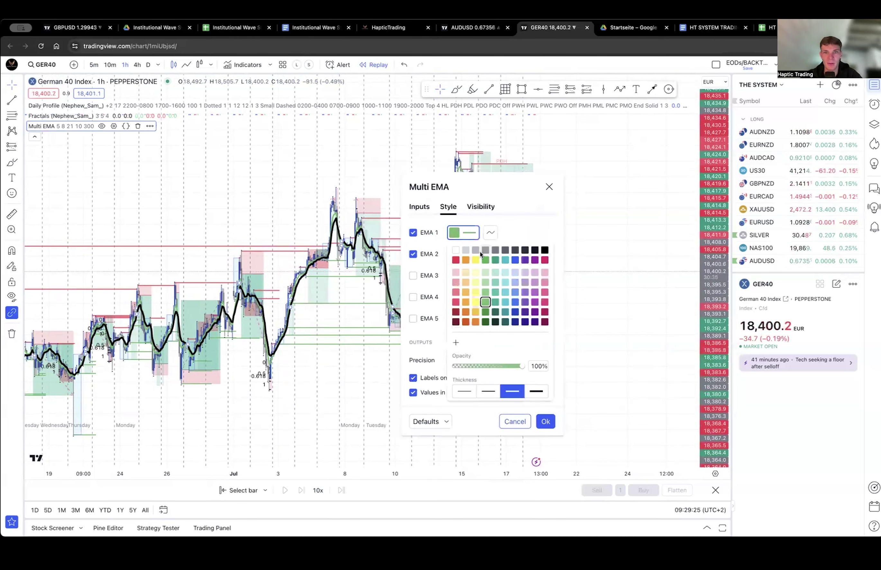
left_click(545, 251)
left_click(462, 253)
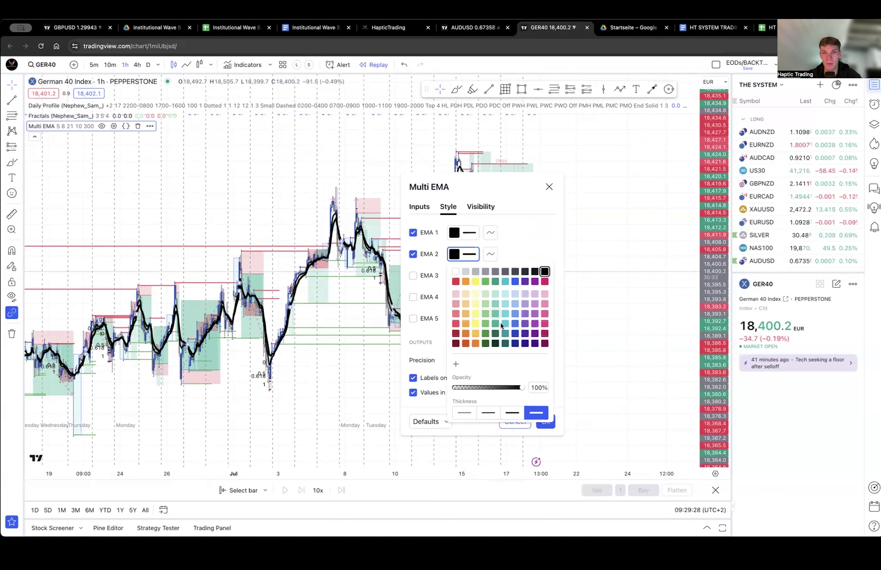
left_click(516, 319)
left_click(495, 264)
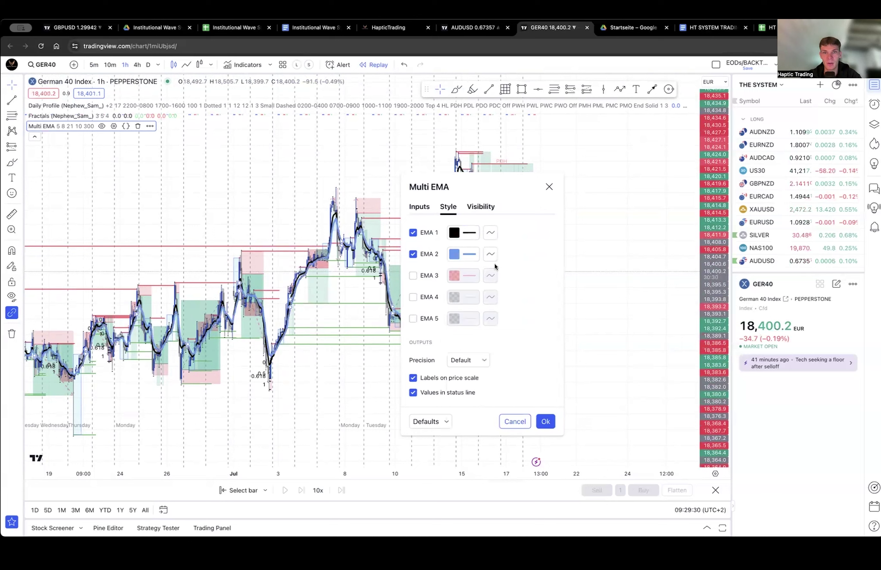
Enable EMA 3 in the Multi EMA style settings and colour its line orange.
left_click(413, 275)
left_click(463, 275)
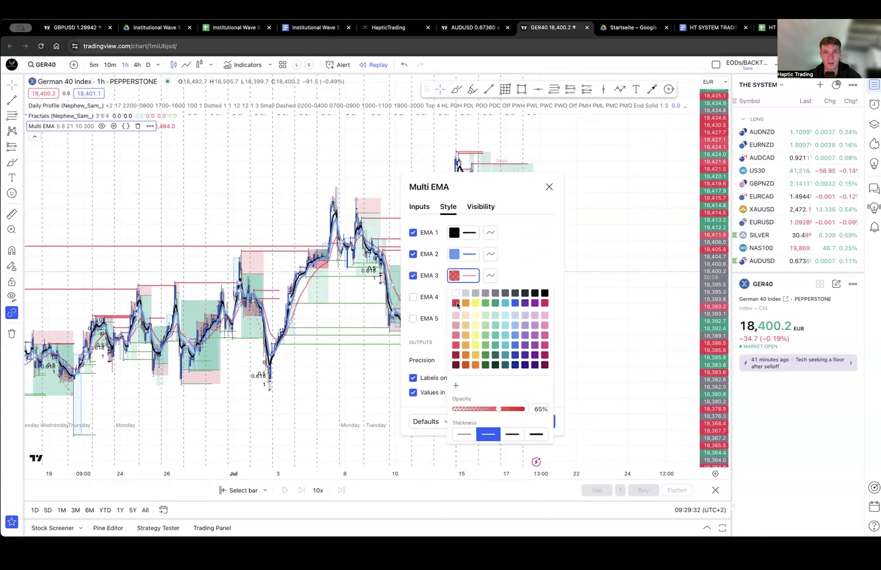
left_click(543, 264)
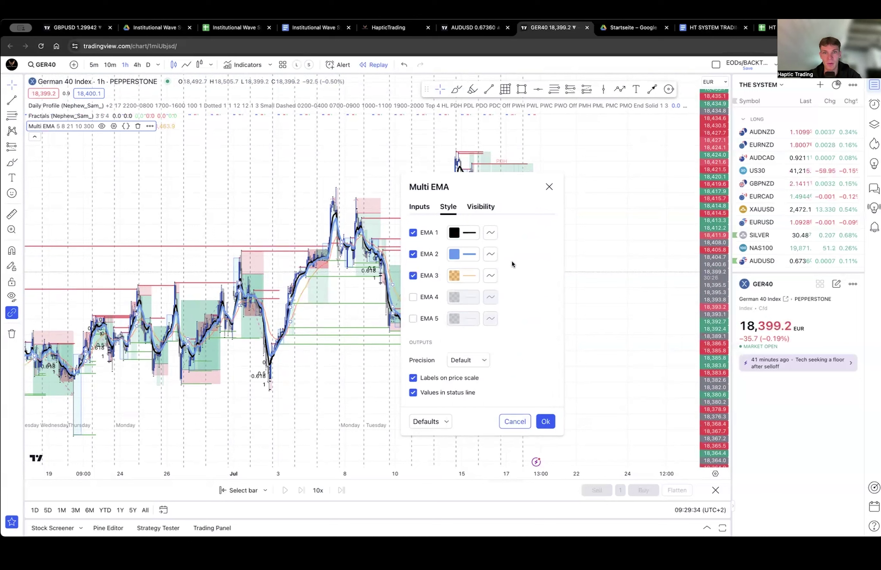
Set the EMA 2 and EMA 1 lines to the second-thinnest thickness and apply the Multi EMA settings.
left_click(473, 258)
left_click(489, 413)
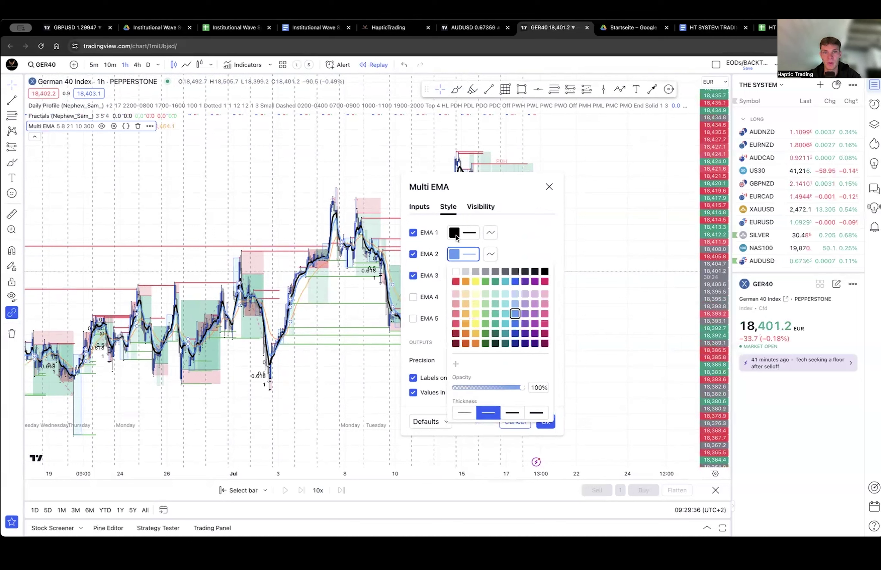
left_click(465, 234)
left_click(488, 391)
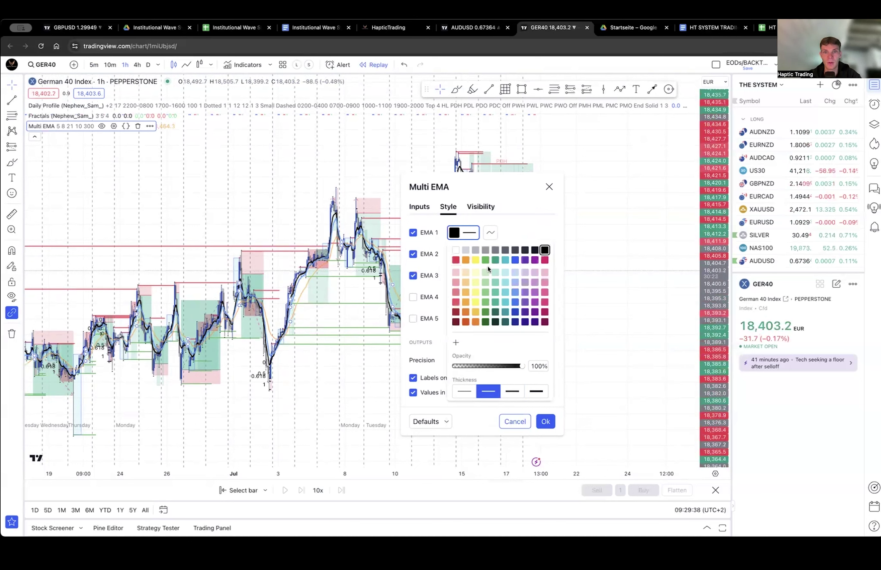
left_click(514, 230)
left_click(463, 275)
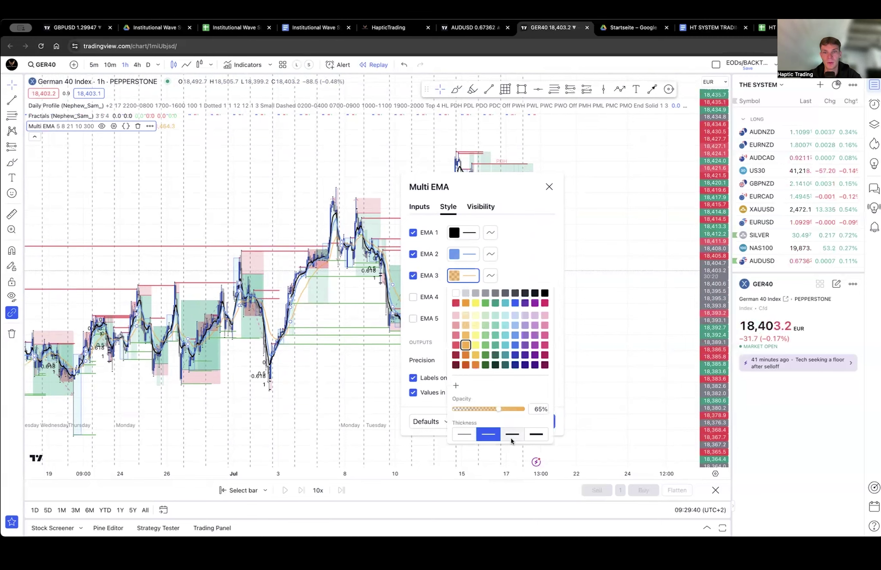
left_click(530, 246)
left_click(546, 421)
Mark each of the three EMAs below the 12 July peak with a small brush circle and draw a curved arrow from them into the empty area.
scroll(553, 275, "up", 5)
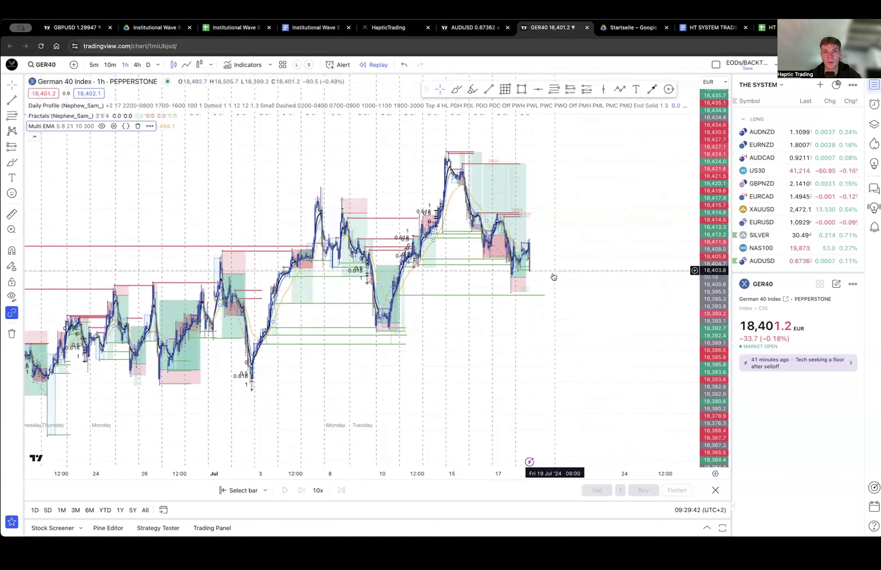
left_click_drag(475, 347, 506, 352)
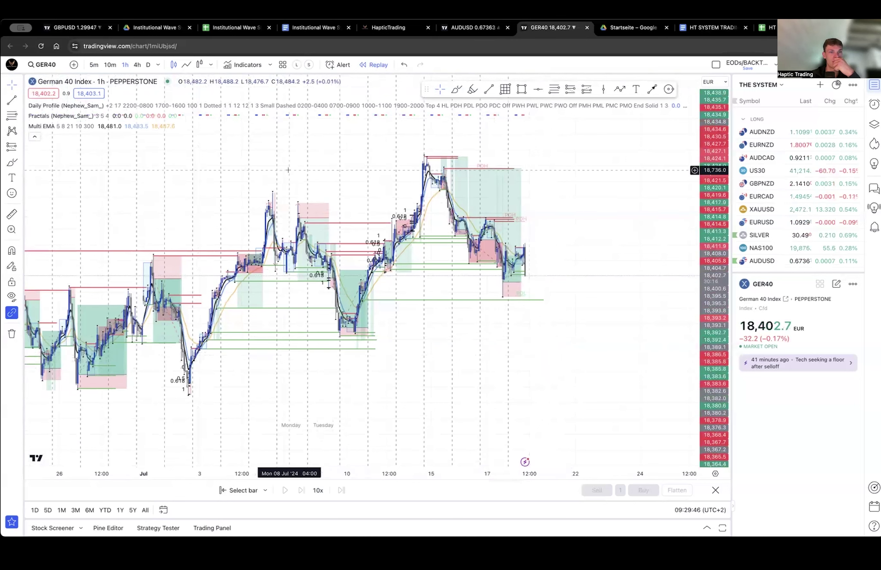
left_click(467, 300)
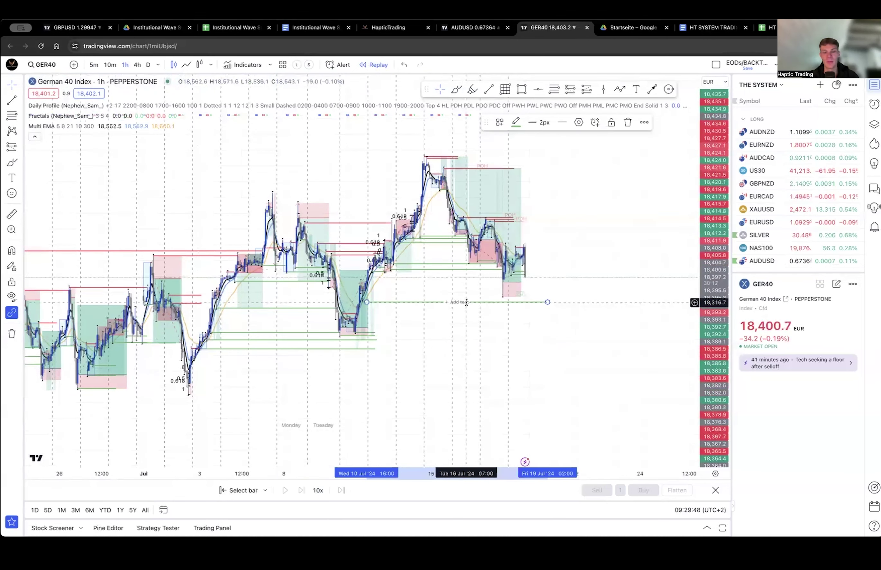
left_click_drag(437, 346, 504, 362)
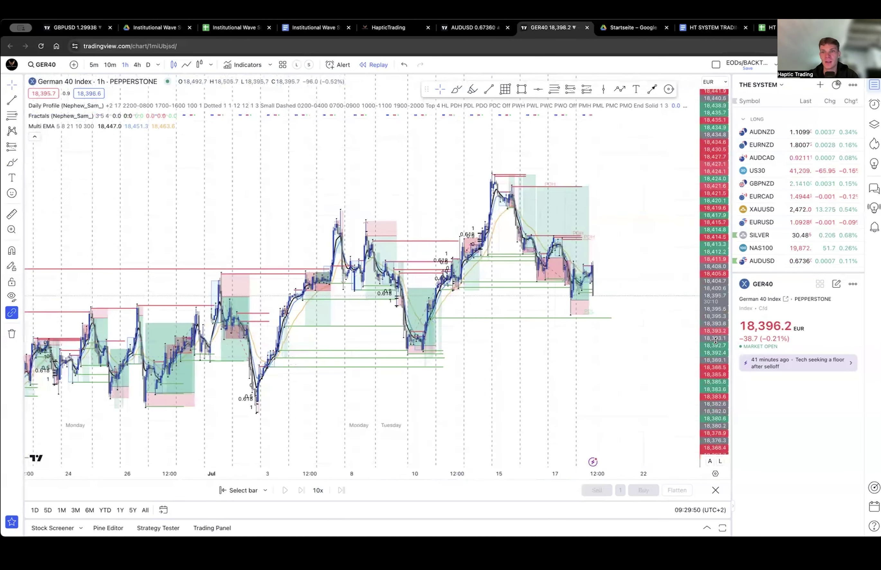
left_click_drag(712, 353, 709, 236)
scroll(678, 248, "up", 1)
scroll(584, 259, "up", 7)
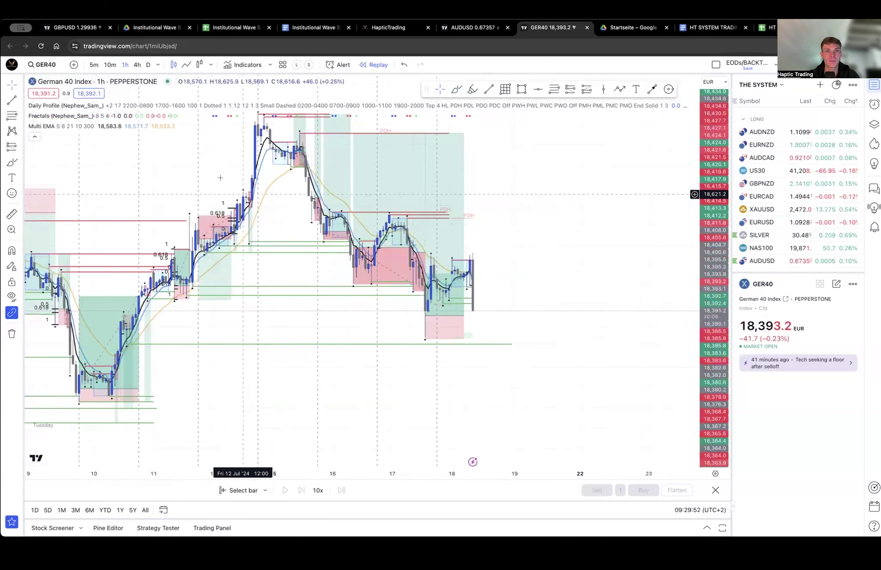
left_click_drag(220, 177, 324, 264)
left_click(13, 162)
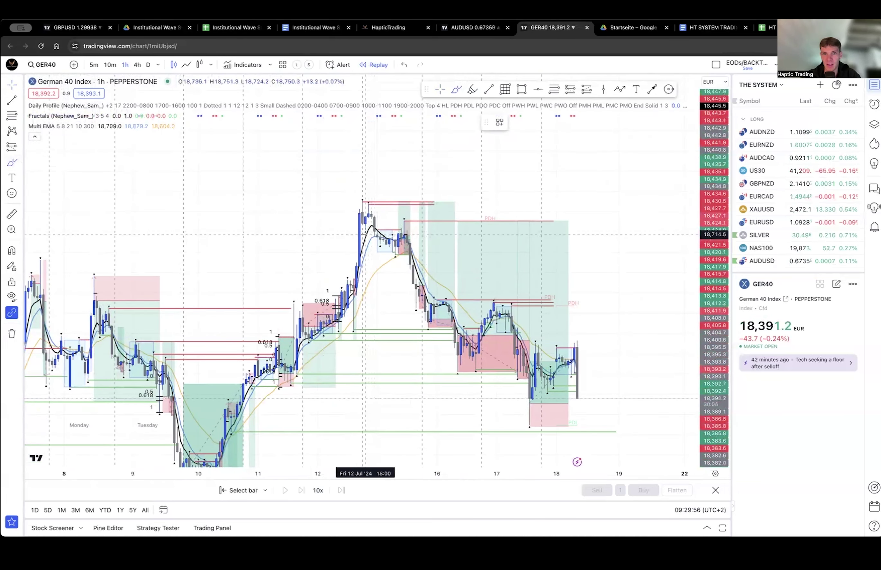
left_click_drag(365, 234, 365, 239)
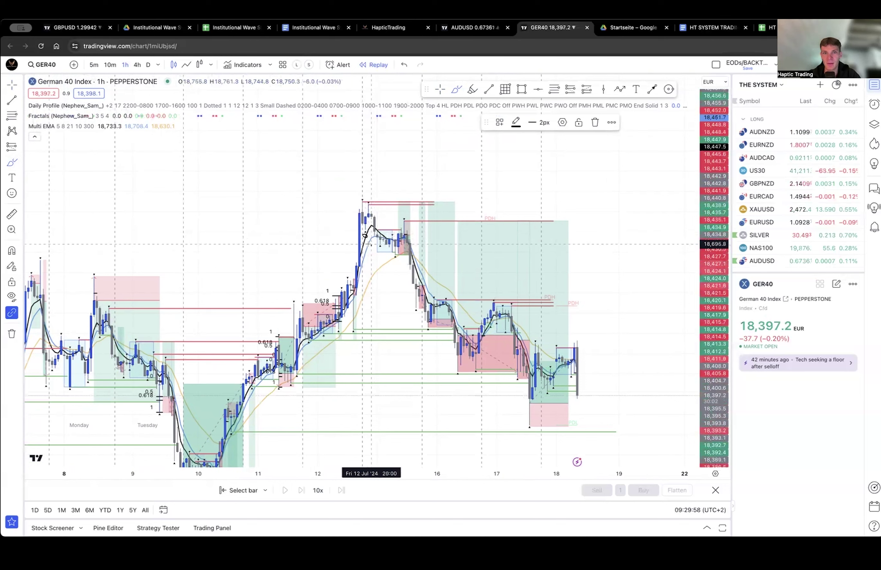
left_click_drag(373, 271, 378, 269)
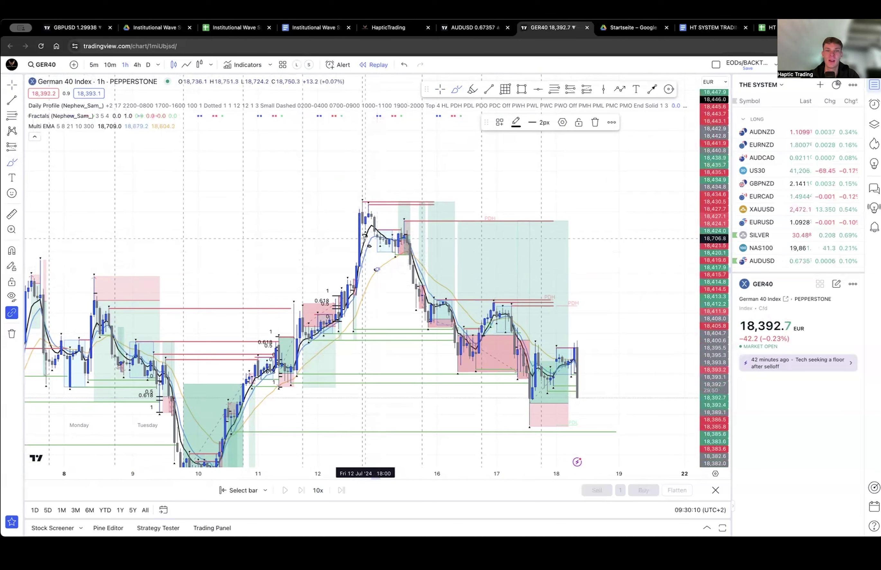
mouse_move(365, 237)
left_mouse_down()
mouse_move(352, 213)
mouse_move(304, 205)
mouse_move(281, 223)
left_mouse_up()
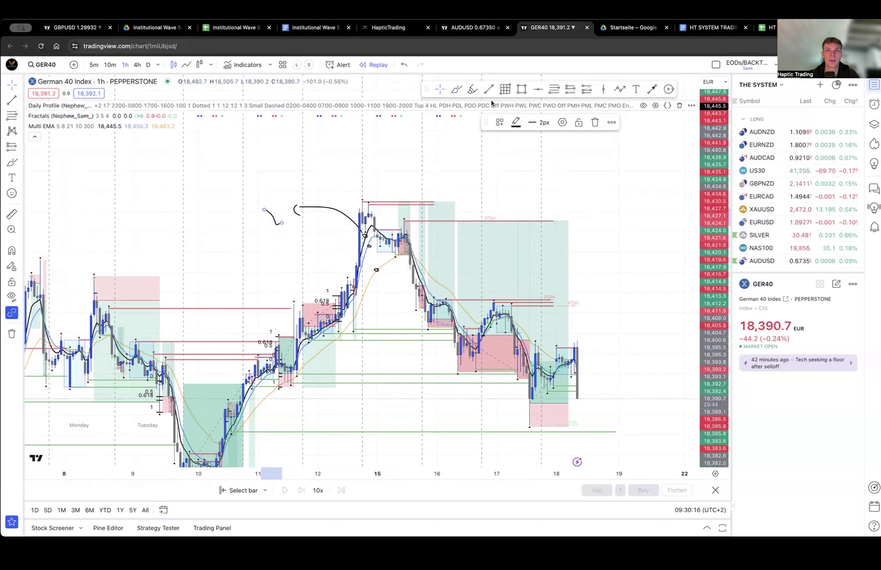
Add a text note in the empty area above the brush strokes reading "WENN 5er EMA > 8er EMA".
left_click(636, 89)
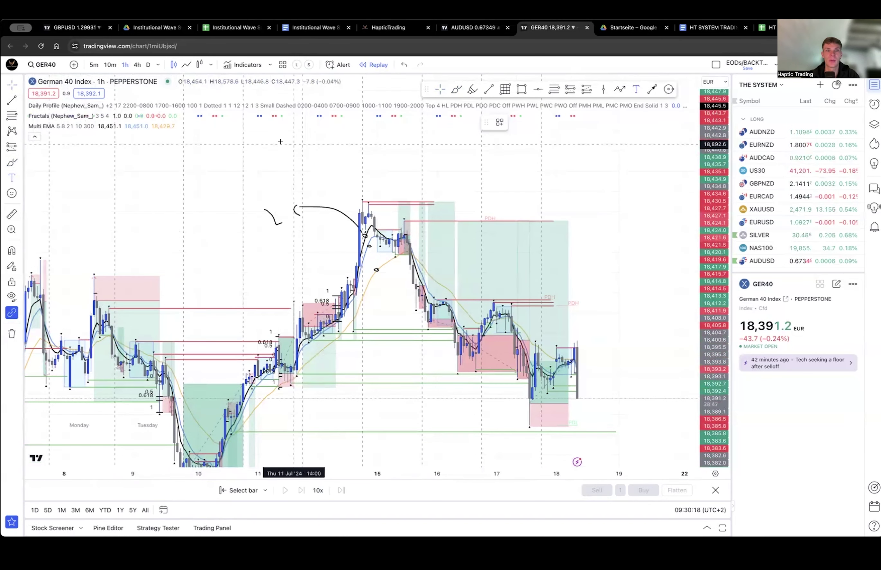
left_click(216, 173)
type("WE")
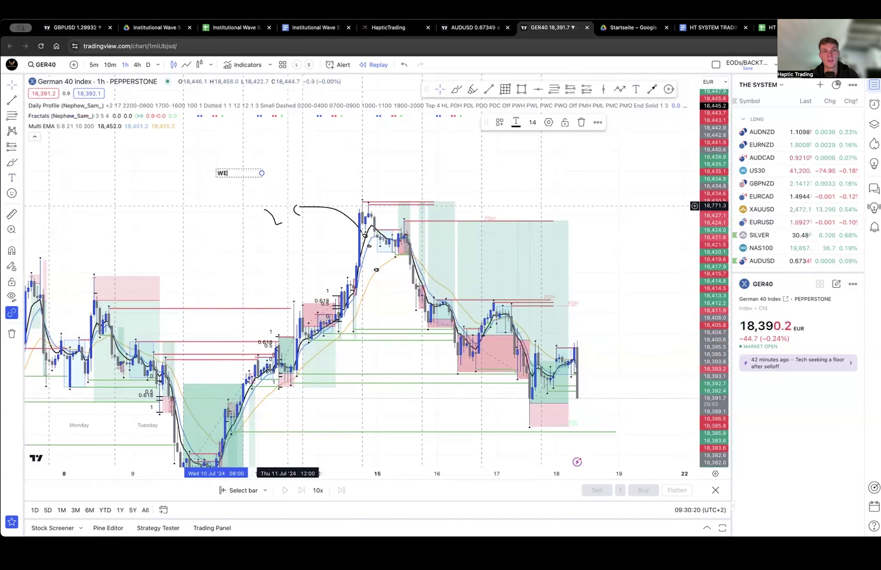
type("NN")
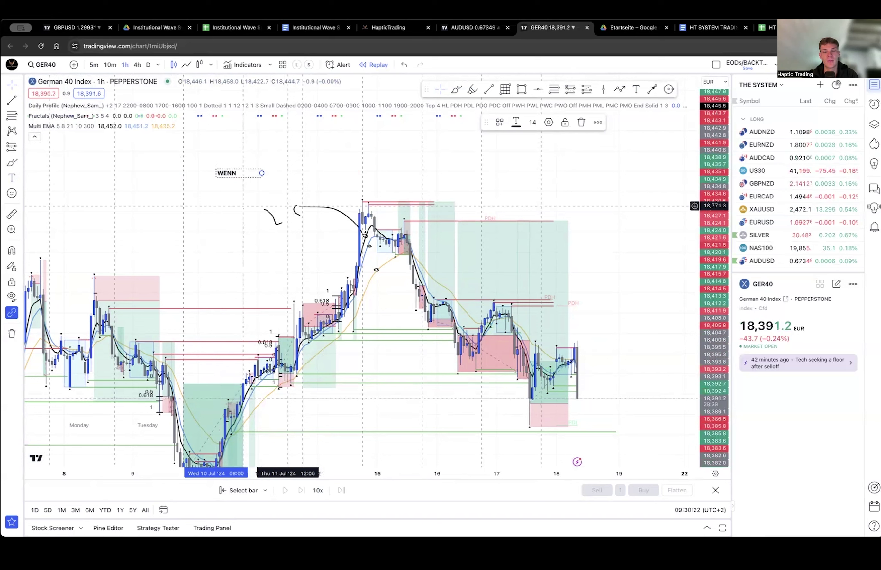
type(" 5er EMA")
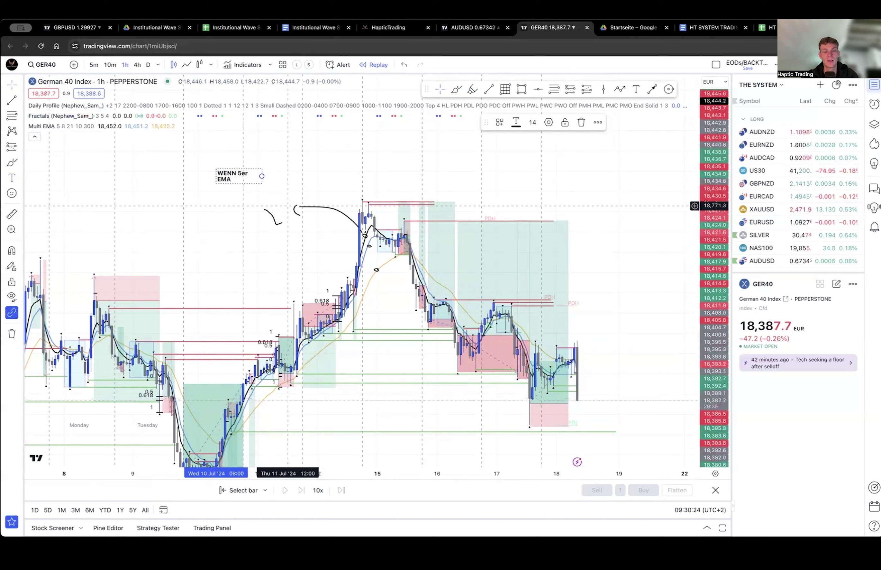
type(" >")
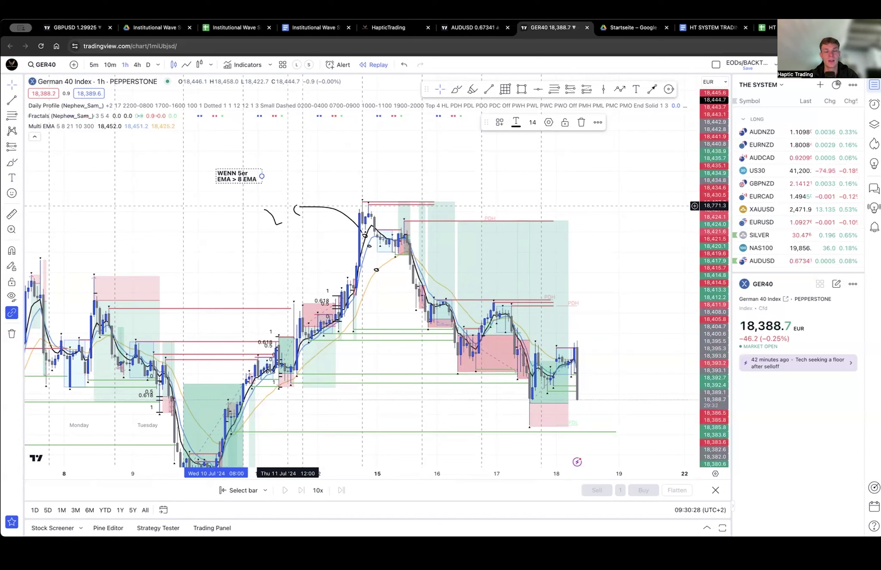
type(" 8er EMA")
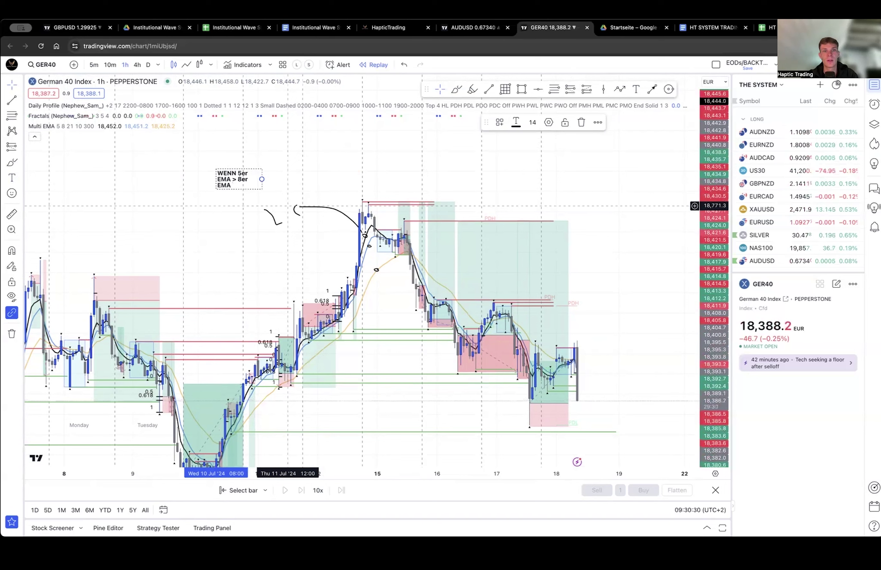
Complete the first rule with "> 21er EMA = 2" and widen the text box so the rule fits on one line.
type(" <")
key("BackSpace")
type("> 21")
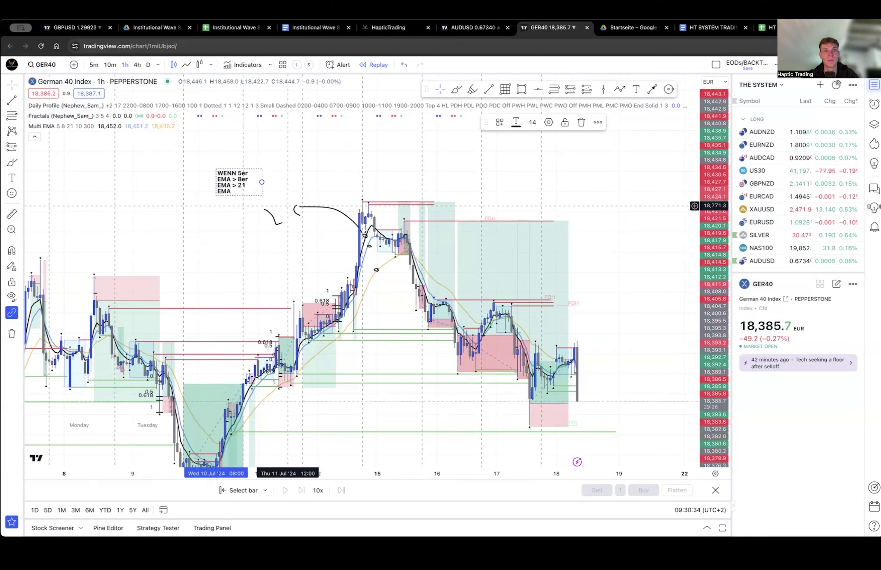
key("BackSpace")
key("BackSpace")
key("BackSpace")
type("er")
key("Return")
type("WM")
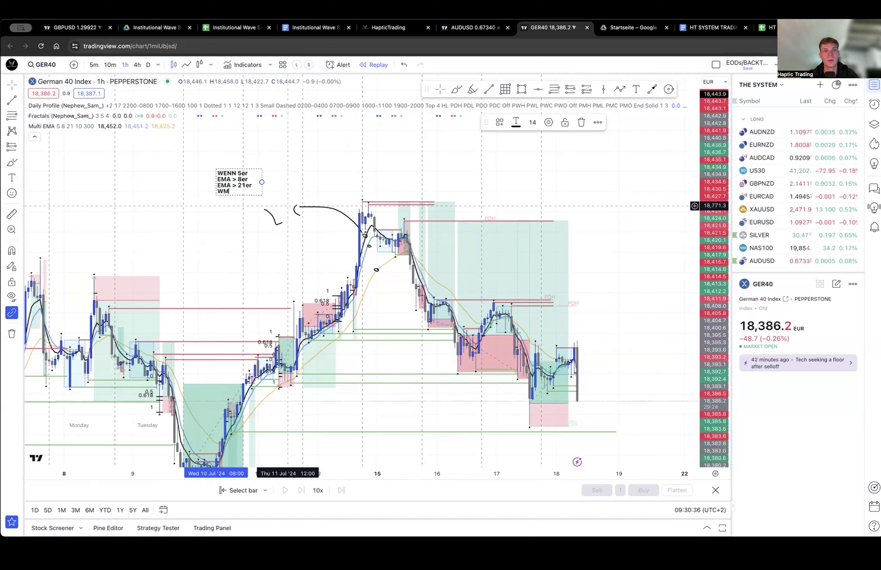
key("Return")
type("EMA")
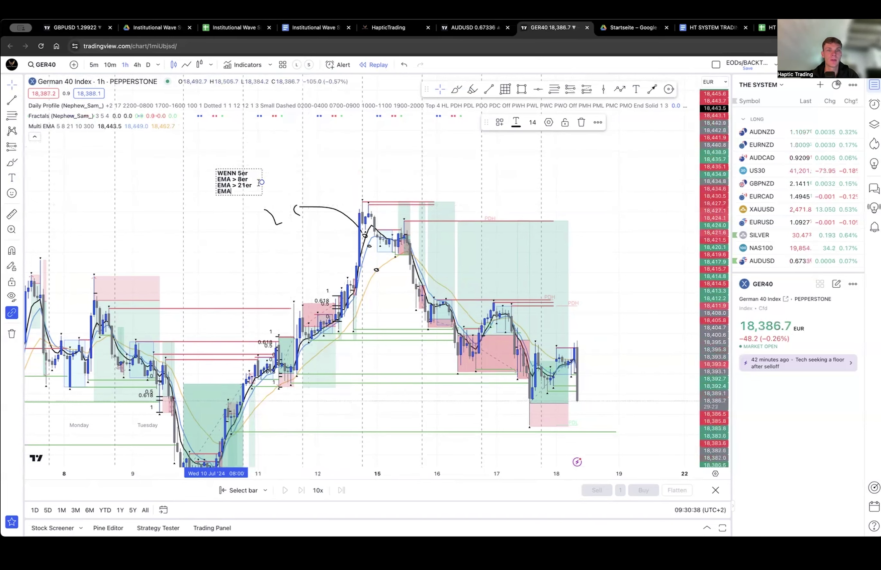
left_click_drag(262, 182, 358, 174)
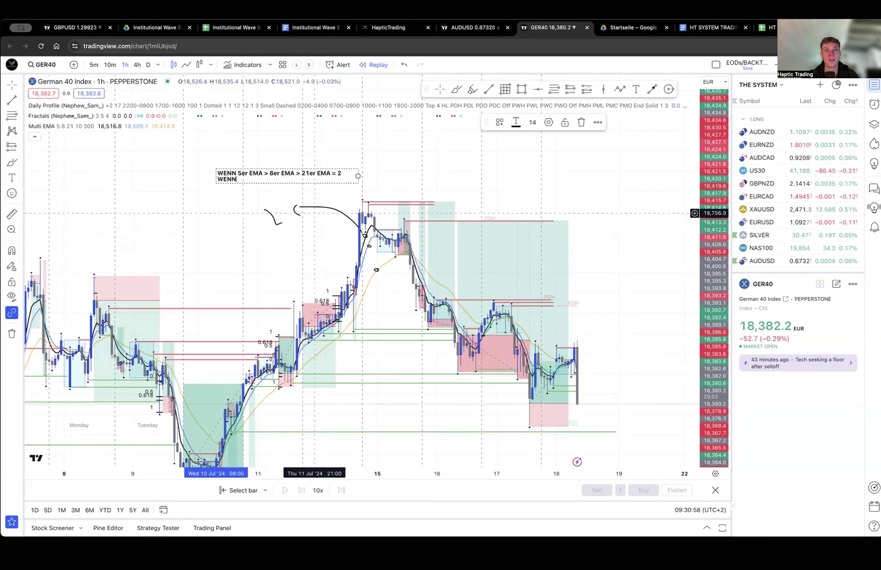
Write the second rule in the note as "WENN 5er EMA < 8er EMA > 21er EMA = 1".
type("5")
key("BackSpace")
type("er")
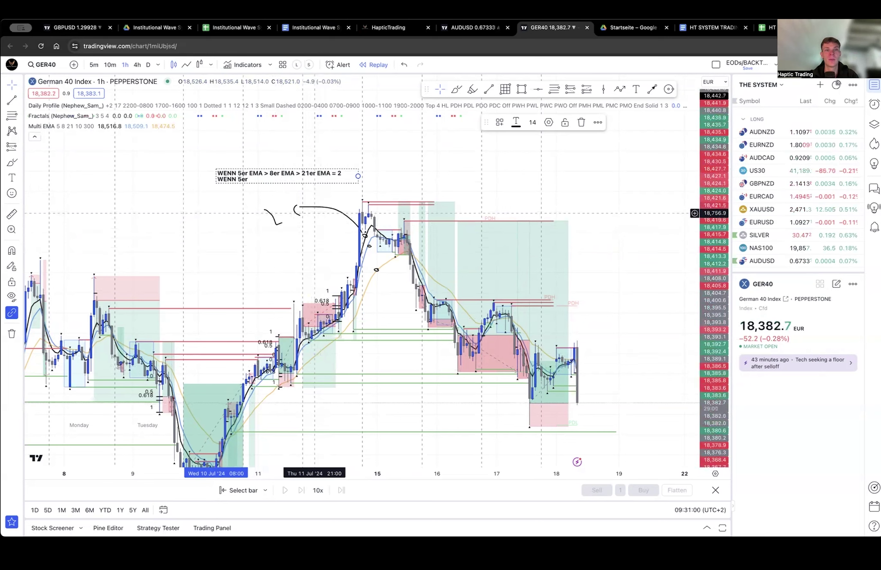
type(" EMA >")
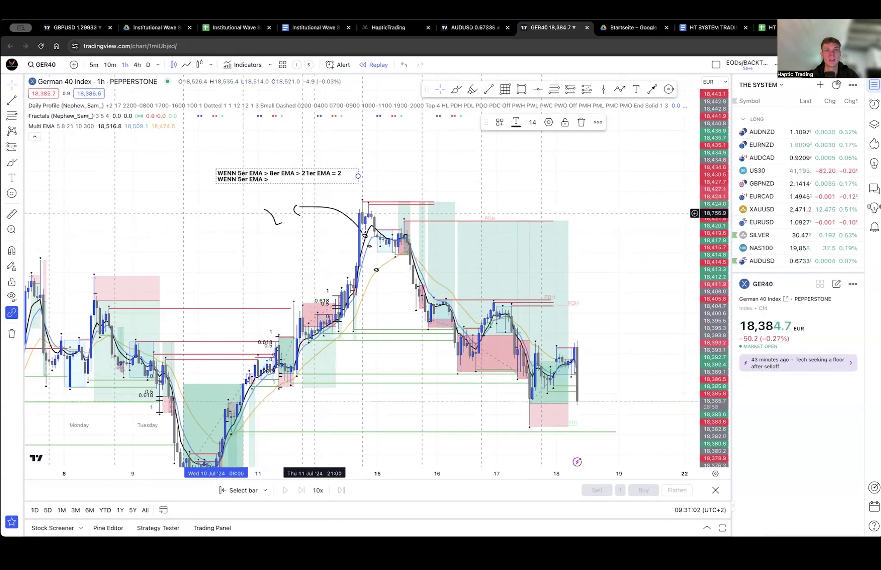
key("BackSpace")
type("< 8")
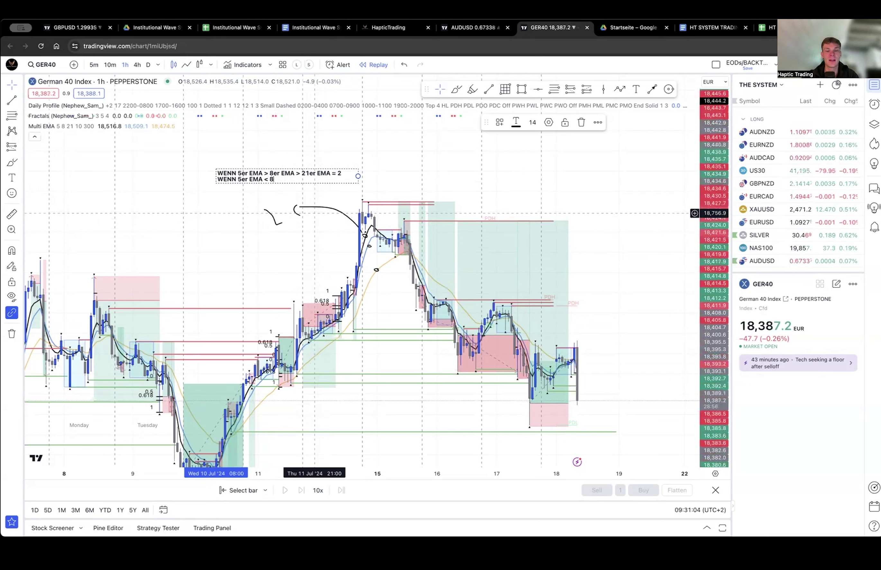
type("er EMA >")
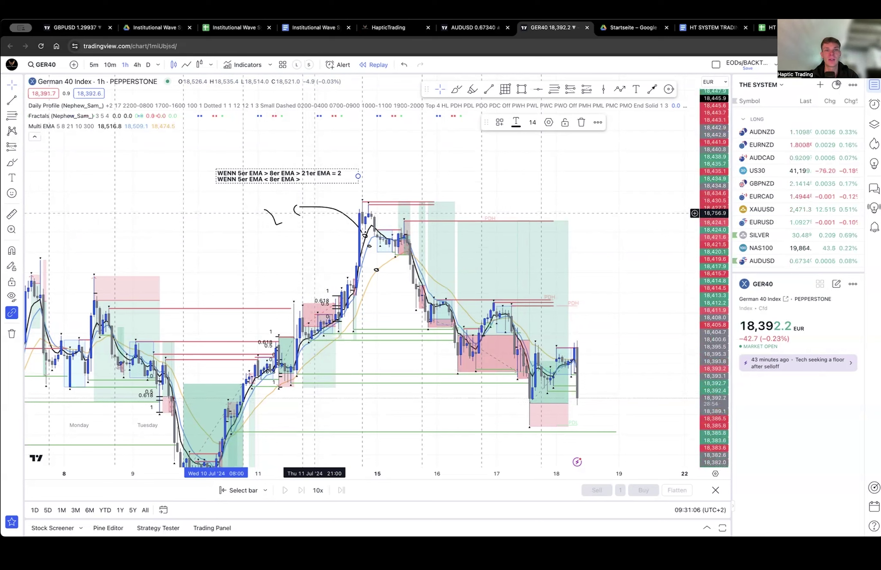
type(" 21er EMA")
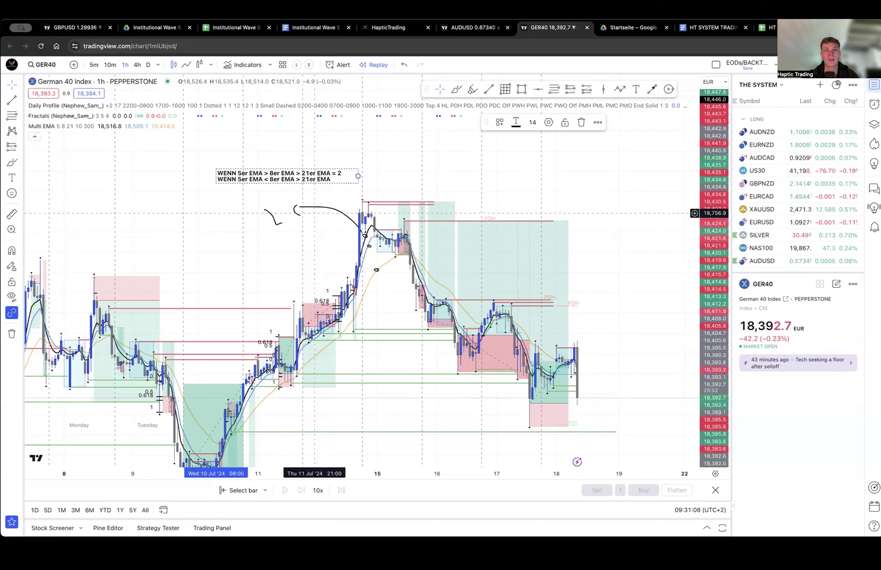
type(" = 1")
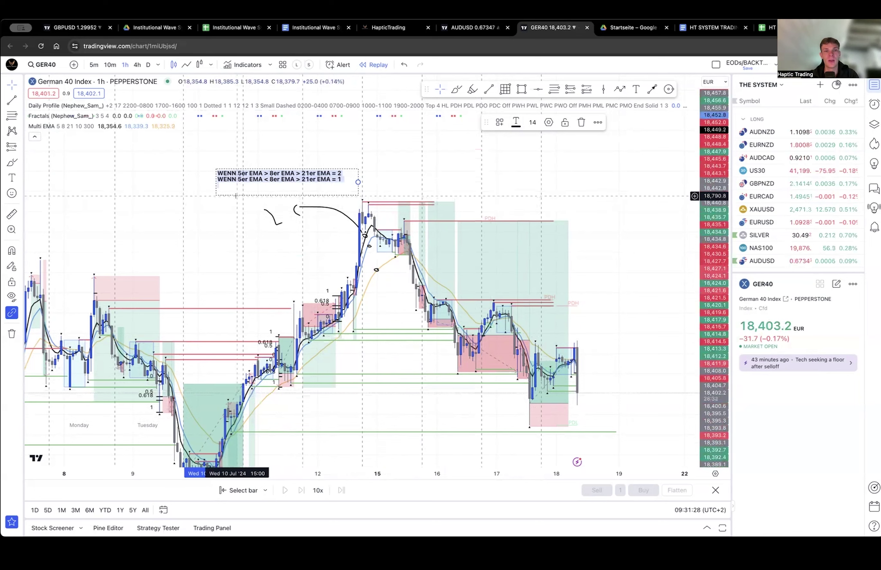
Paste a copy of both EMA rules below the originals, separated by an empty line, and finish the note.
type("WENN 5er EMA > 8er EMA > 21er EMA = 2 WENN 5er EMA < 8er EMA > 21er EMA = 1")
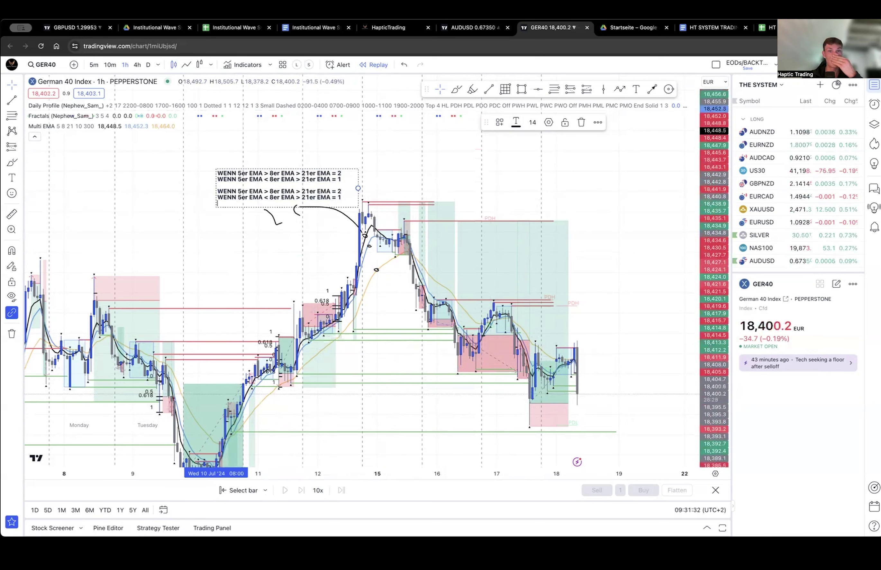
left_click(213, 224)
Look through the GER40 hourly history from March to July and return to the EMA rule note.
scroll(229, 264, "down", 3)
left_click_drag(256, 229, 294, 129)
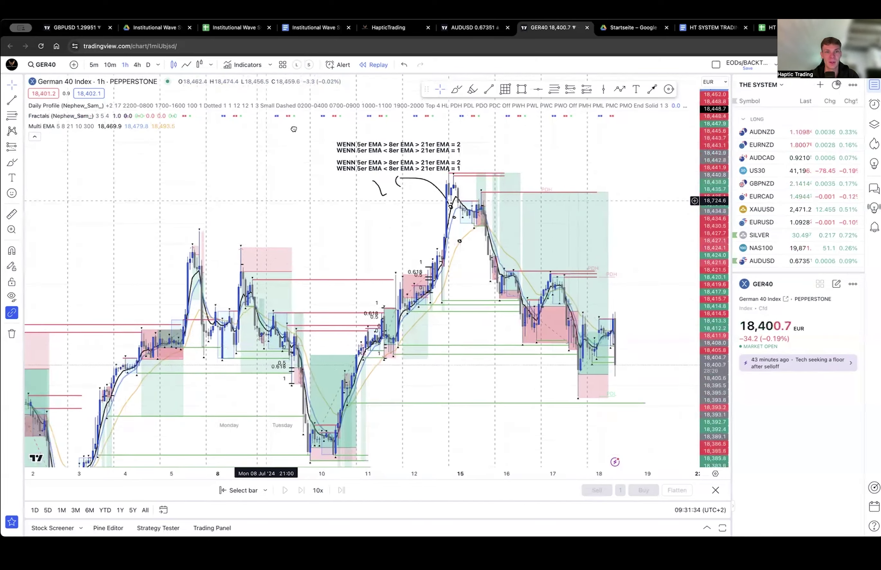
scroll(348, 216, "down", 10)
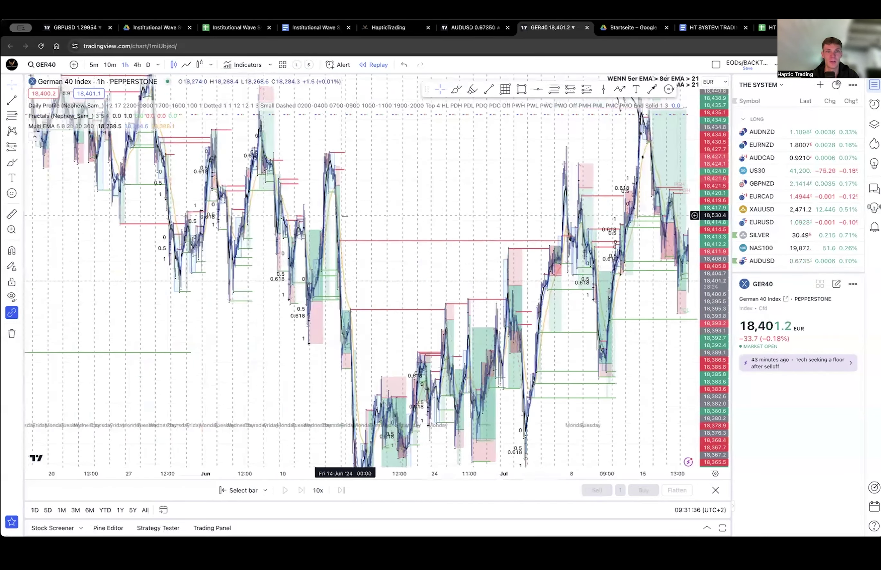
scroll(345, 216, "down", 10)
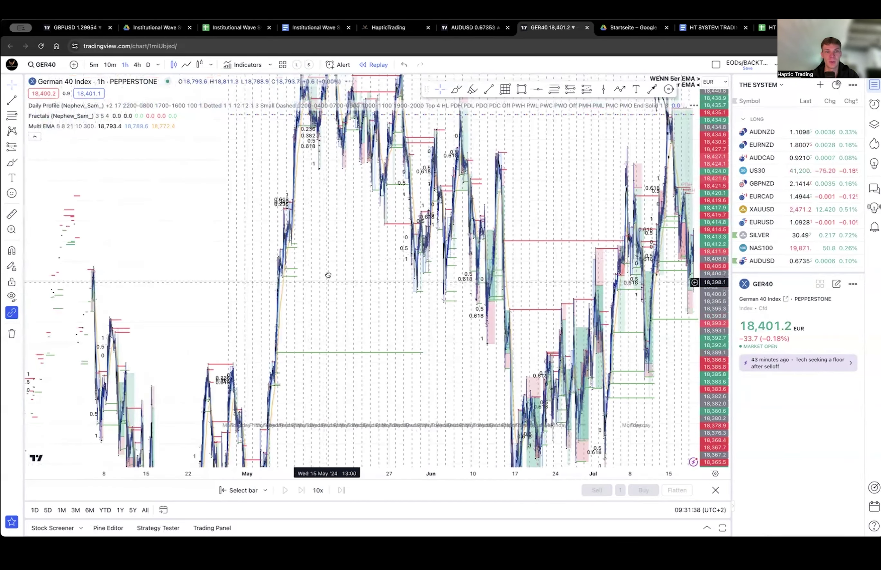
left_click_drag(328, 275, 392, 111)
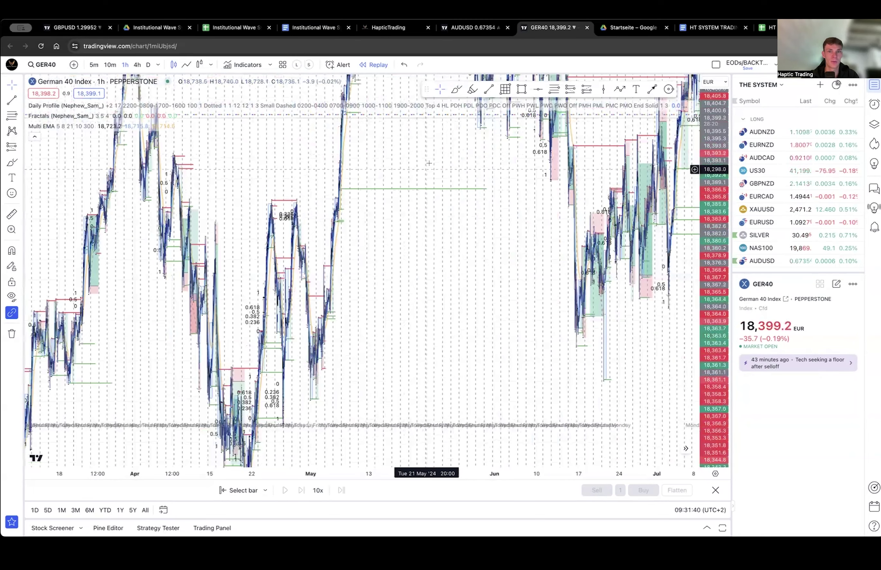
left_click_drag(429, 163, 254, 364)
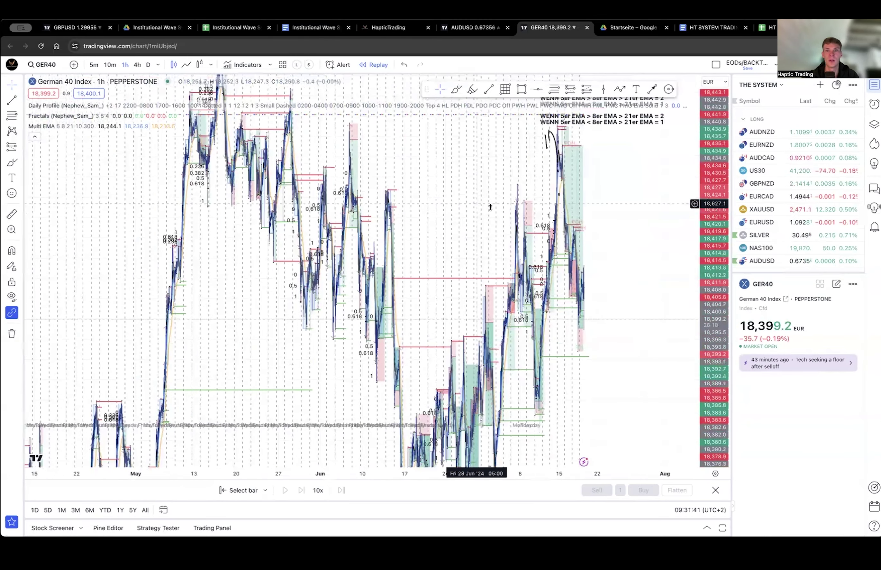
scroll(490, 208, "up", 10)
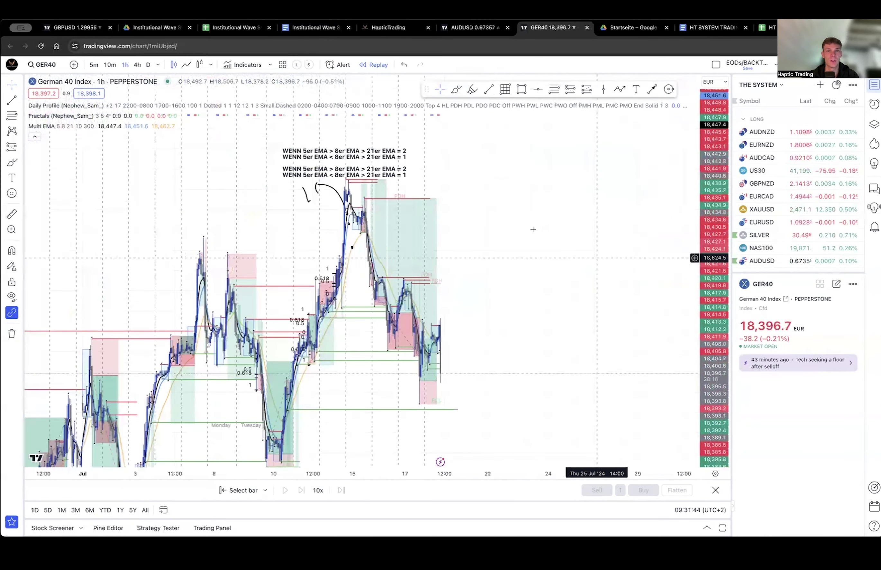
scroll(533, 230, "up", 5)
Move the EMA rule note slightly upward, clear of the brush strokes beside the July peak.
left_click(300, 187)
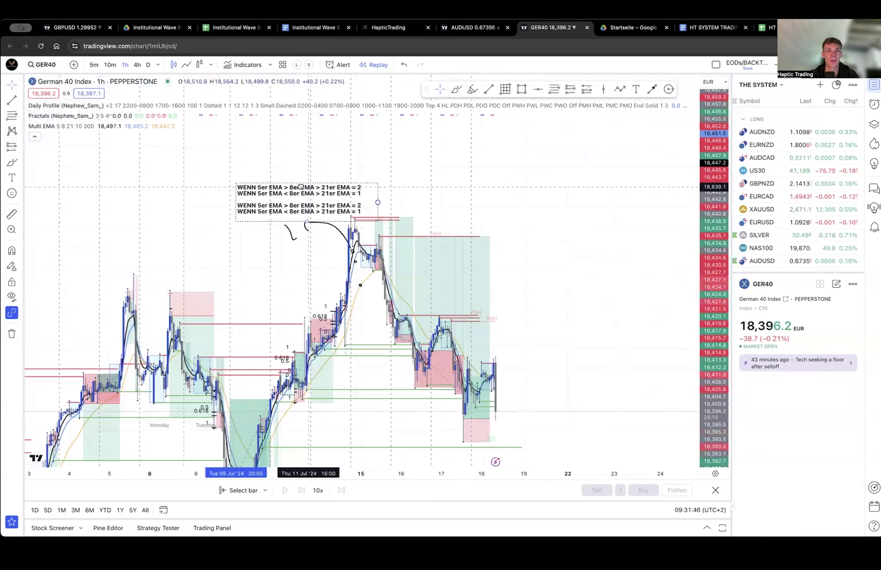
left_click_drag(300, 187, 293, 184)
scroll(440, 192, "up", 3)
left_click_drag(396, 169, 566, 194)
In the note's third rule, change the comparison between the 5er and 8er EMA to "<".
left_click(297, 184)
double_click(295, 184)
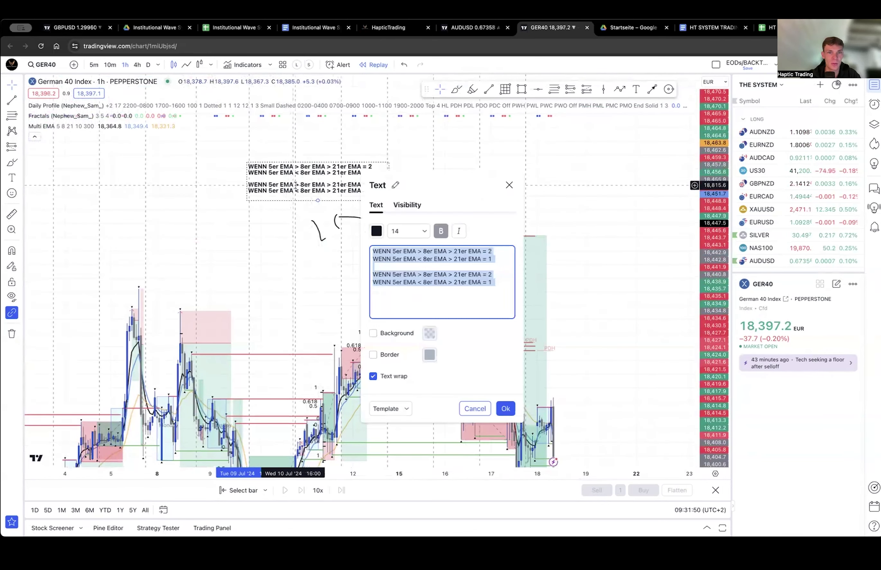
left_click(424, 267)
left_click(421, 273)
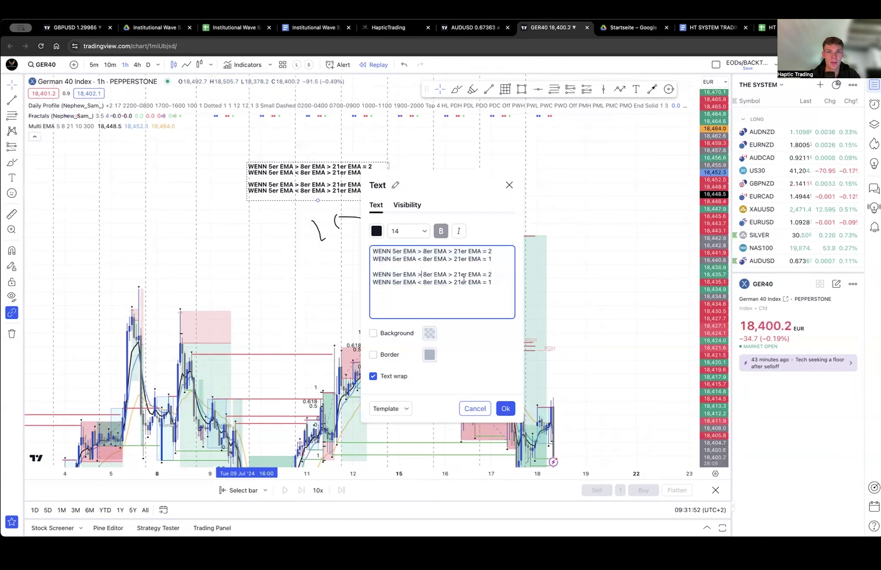
key("BackSpace")
key("BackSpace")
type(">")
key("BackSpace")
type("<")
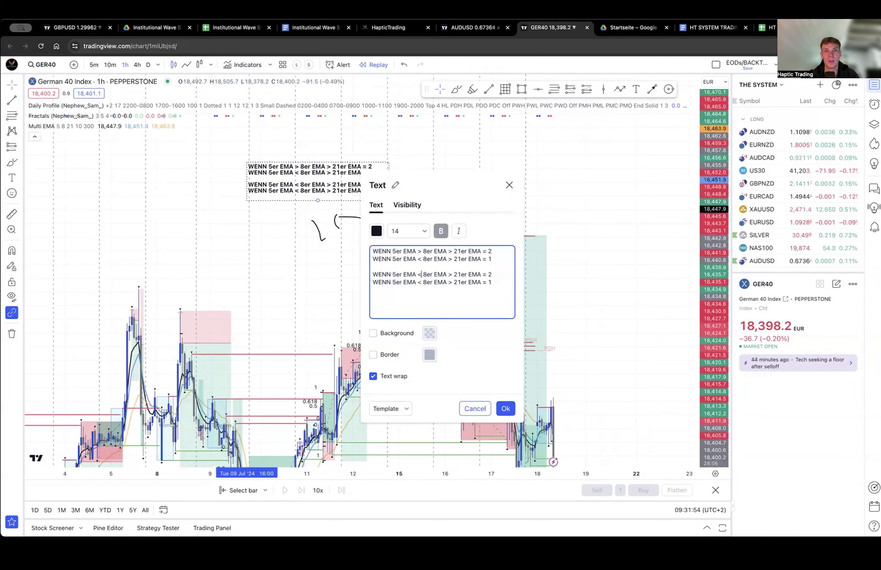
In the third rule, change the comparison between the 8er and 21er EMA to "<" and the result to -2.
key("Right")
key("Right")
key("Right")
key("Right")
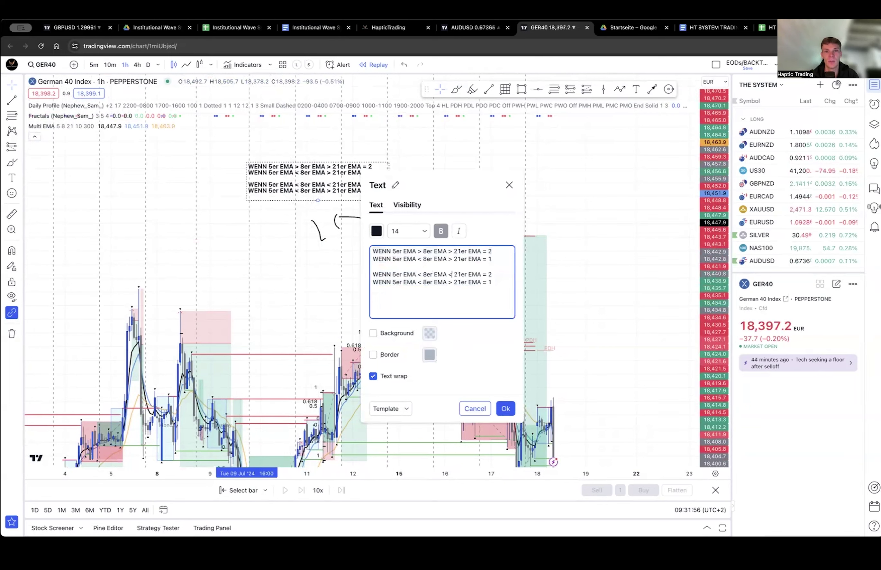
key("BackSpace")
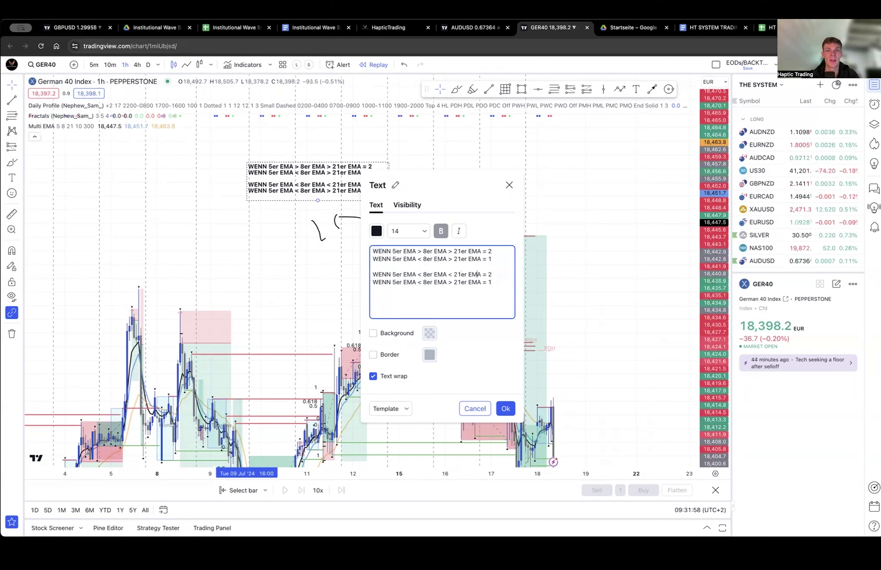
left_click(489, 274)
type("-")
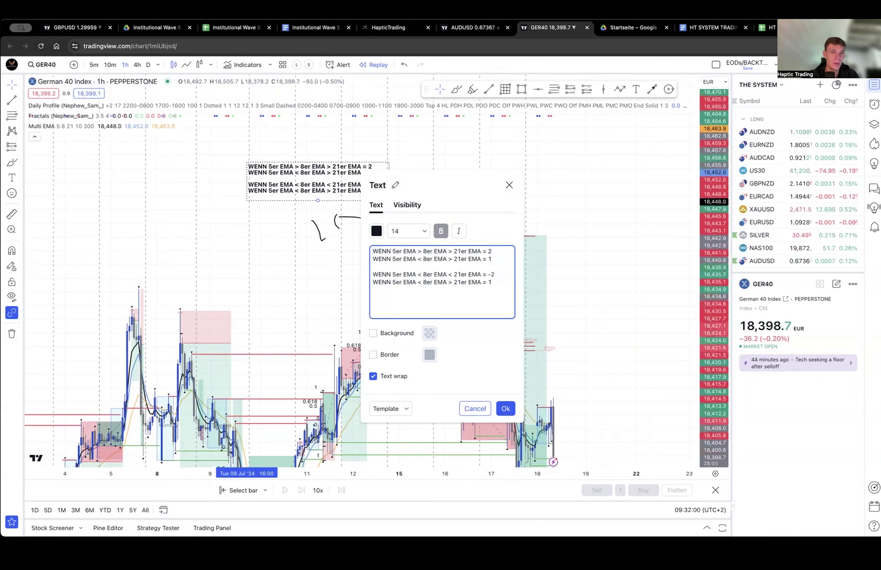
Change the fourth rule to "WENN 5er EMA > 8er EMA > 21er EMA = -1", apply the text and shift the note slightly left.
left_click(491, 283)
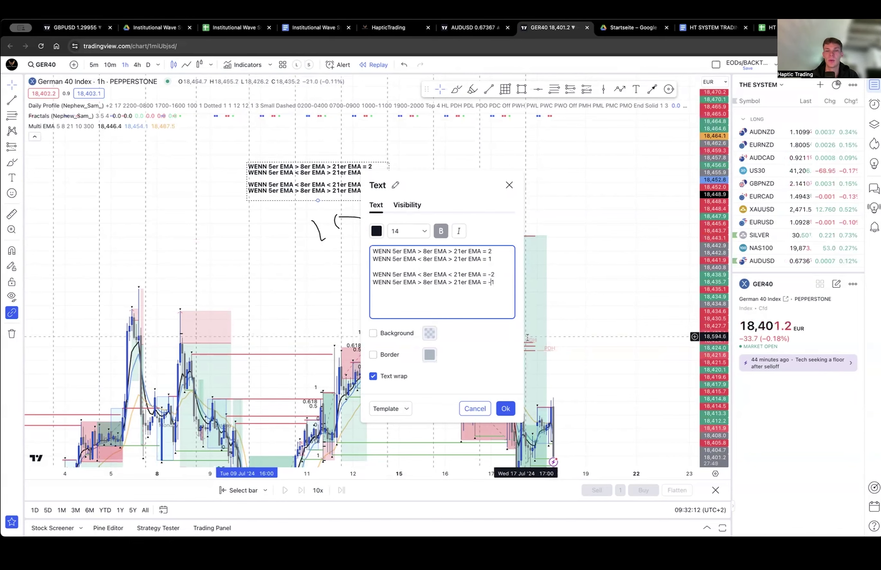
left_click(507, 409)
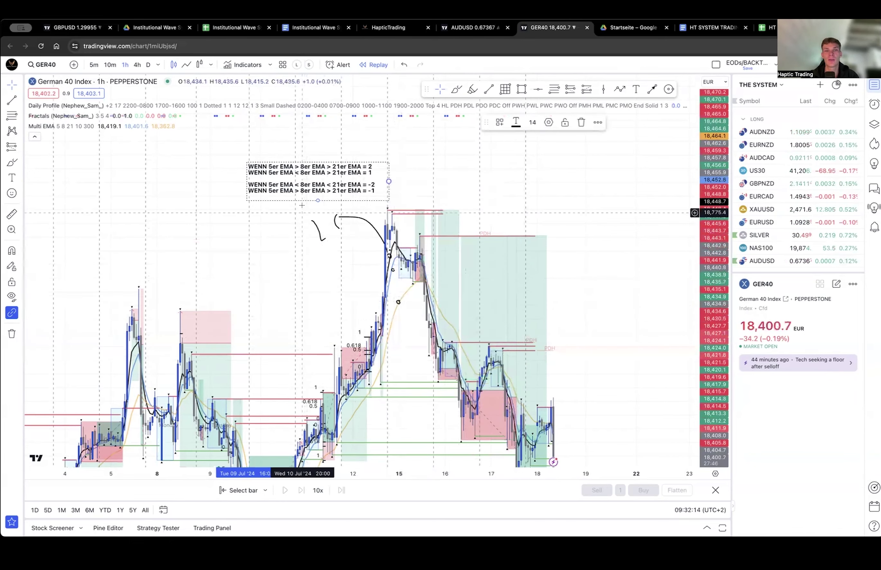
left_click_drag(302, 190, 277, 193)
Switch the chart to the 4-hour timeframe and move the rule note into the empty area left of the July peak.
left_click_drag(254, 244, 345, 101)
scroll(334, 188, "up", 1)
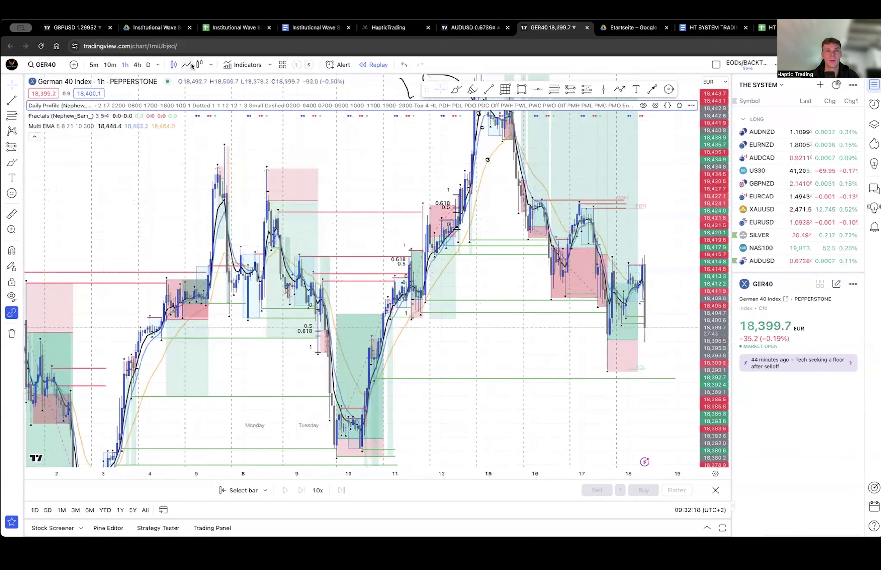
left_click(137, 65)
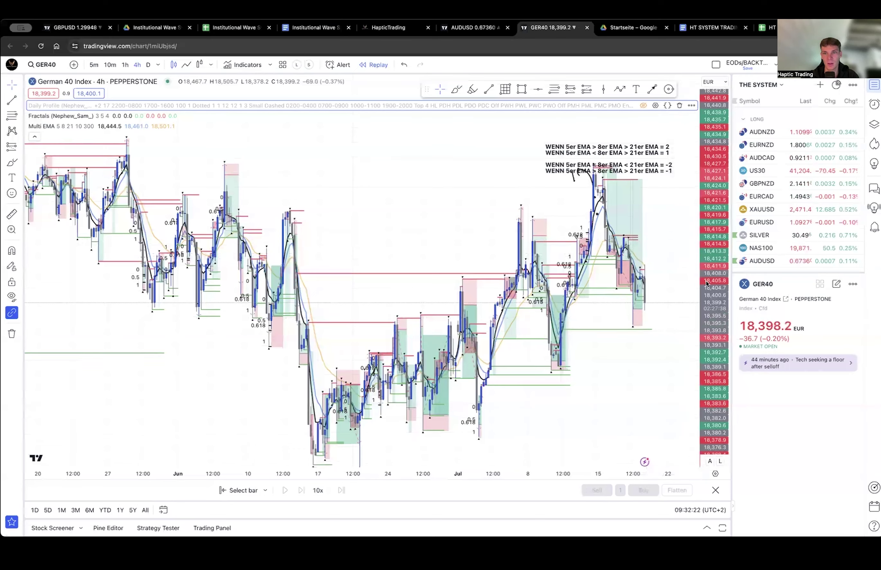
left_click_drag(647, 258, 582, 294)
left_click_drag(541, 213, 407, 207)
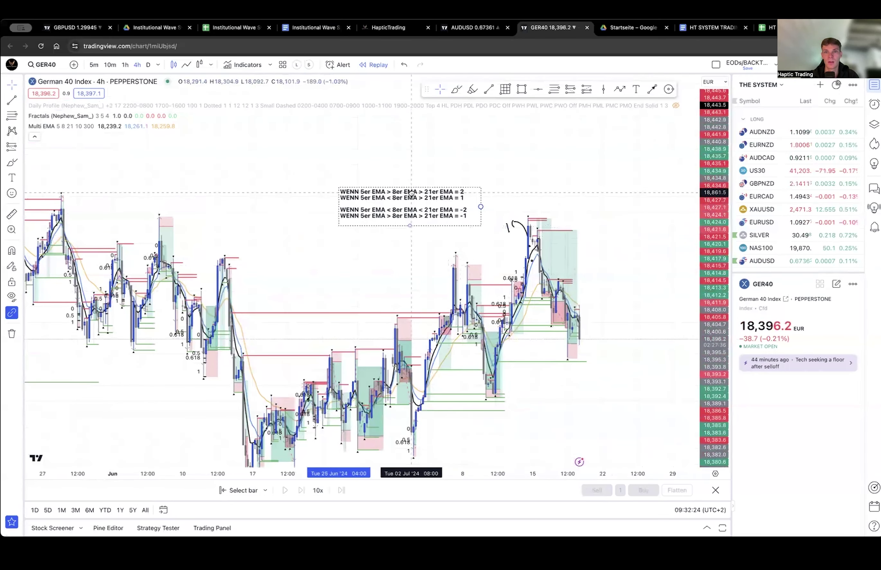
Delete the freehand mark drawn next to the mid-July peak.
left_click(509, 233)
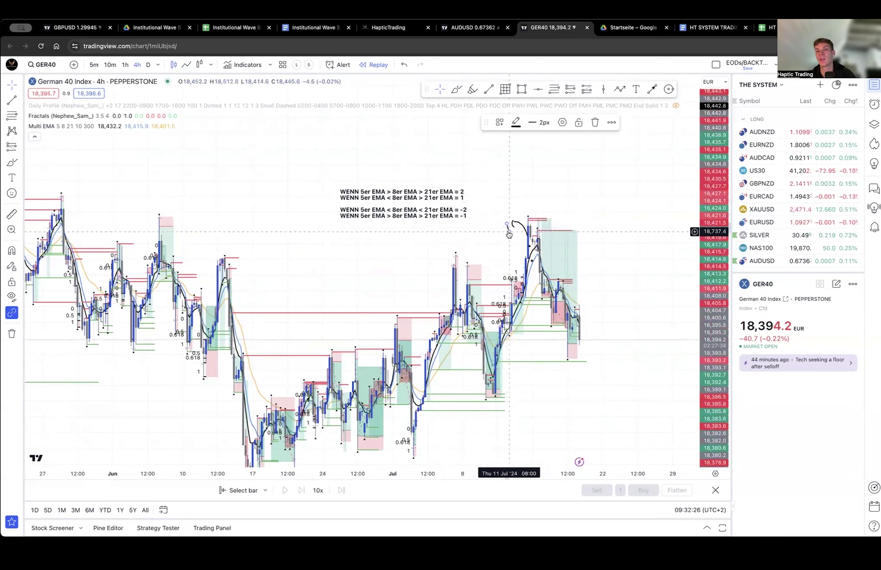
key("Delete")
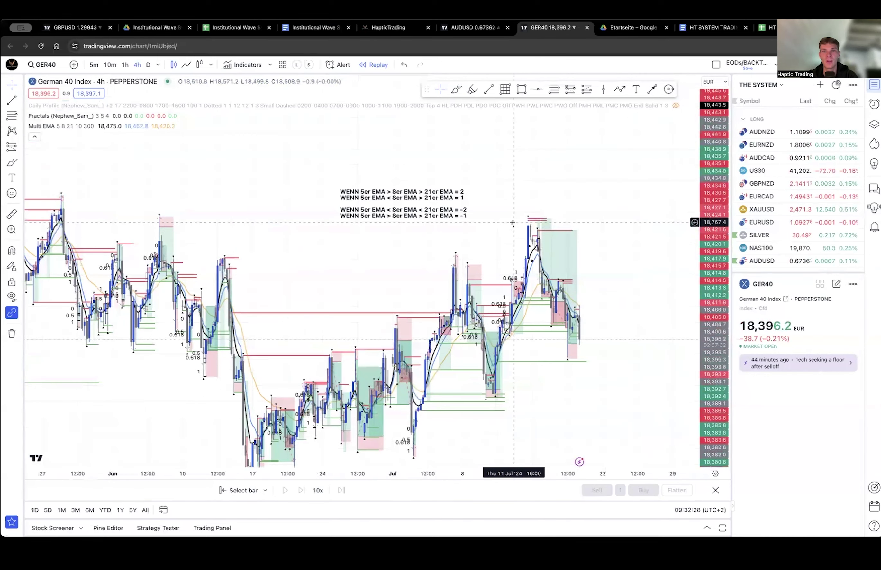
Examine the order of the EMAs along the June and July swings on the 4-hour GER40 chart.
left_click_drag(504, 230, 535, 188)
left_click_drag(205, 396, 233, 332)
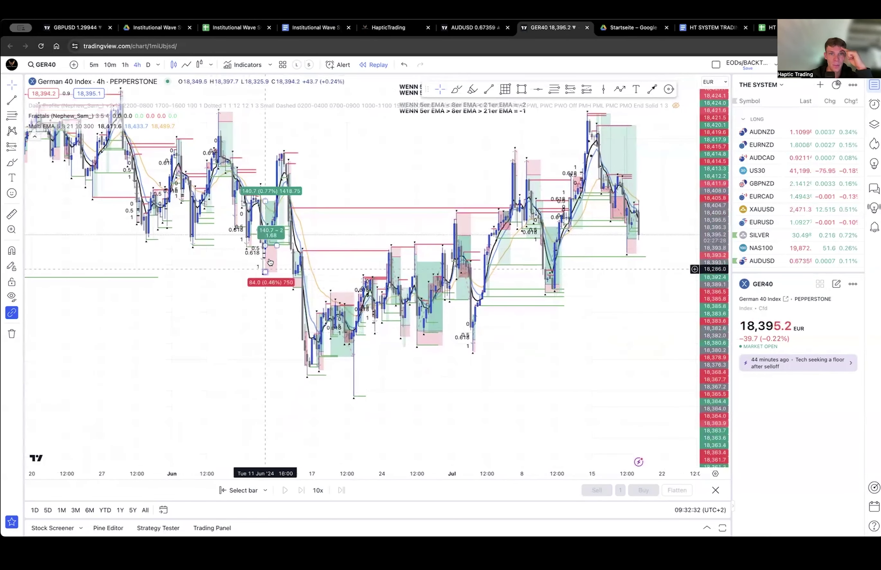
mouse_move(293, 206)
left_mouse_down()
mouse_move(306, 303)
mouse_move(274, 338)
mouse_move(281, 339)
left_mouse_up()
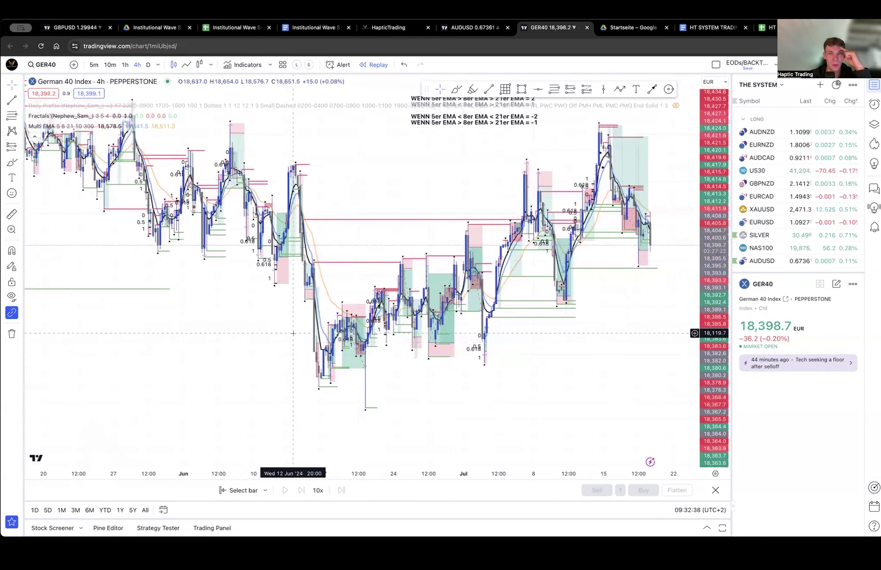
left_click(309, 275)
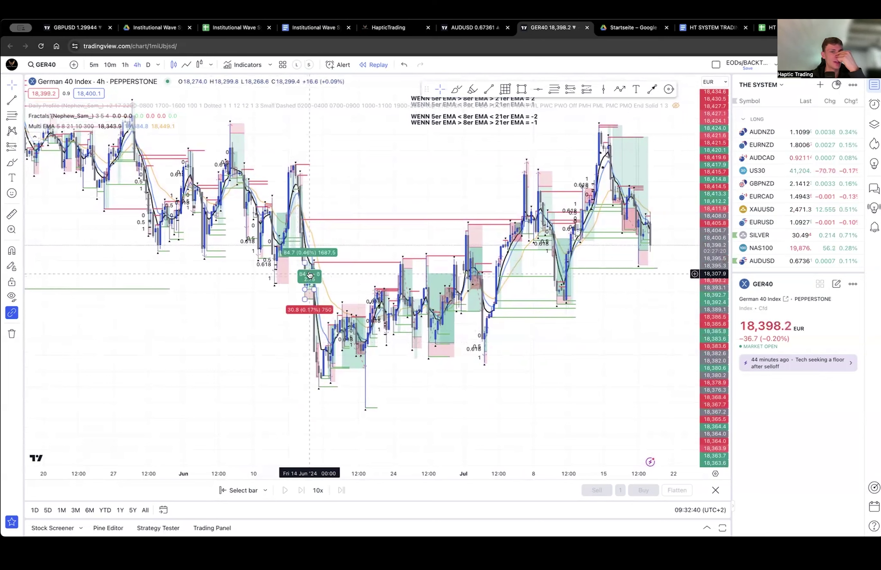
key("Escape")
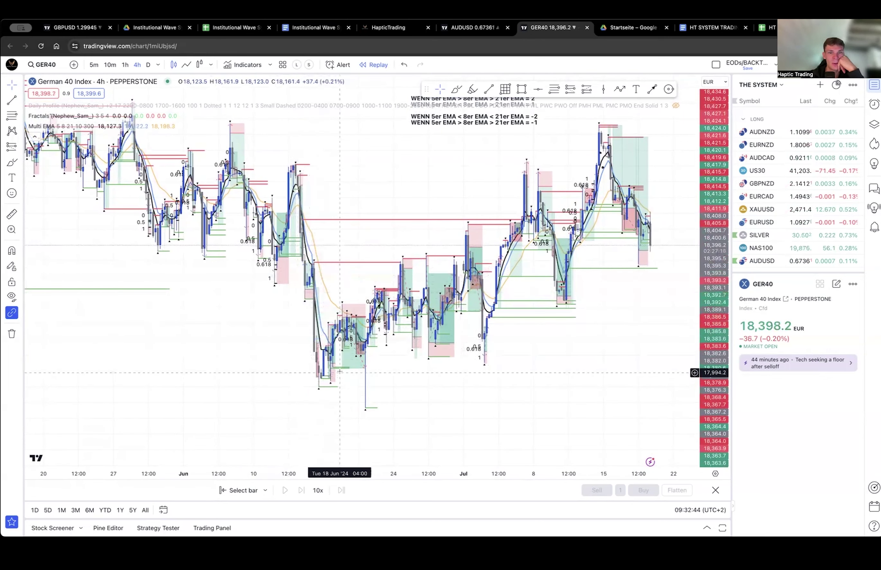
left_click(361, 329)
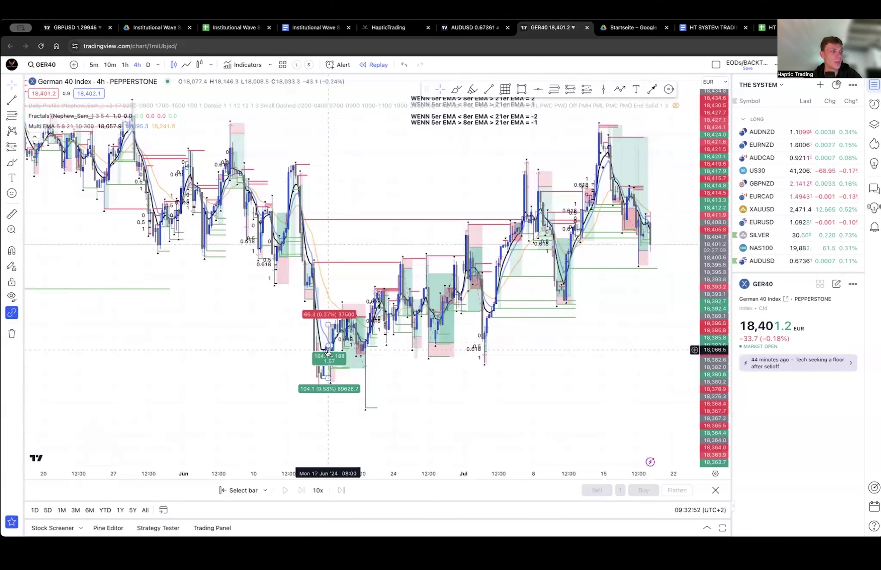
key("Delete")
left_click(293, 211)
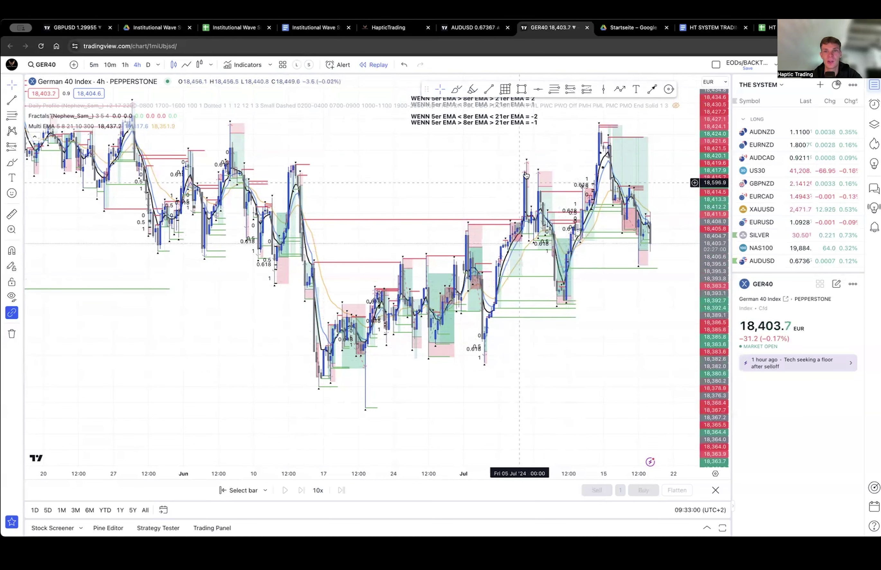
key("Delete")
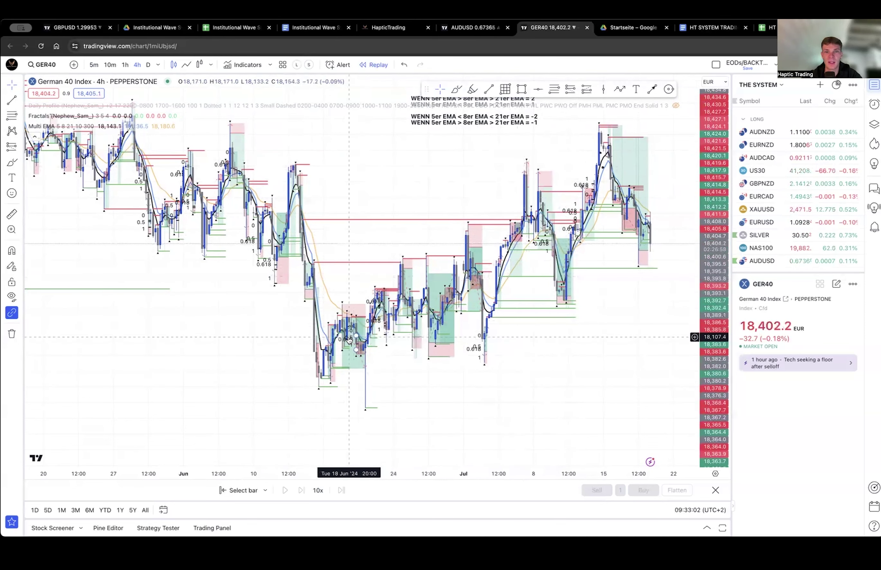
mouse_move(347, 344)
left_mouse_down()
mouse_move(333, 329)
mouse_move(406, 259)
mouse_move(436, 308)
mouse_move(467, 266)
mouse_move(335, 370)
left_mouse_up()
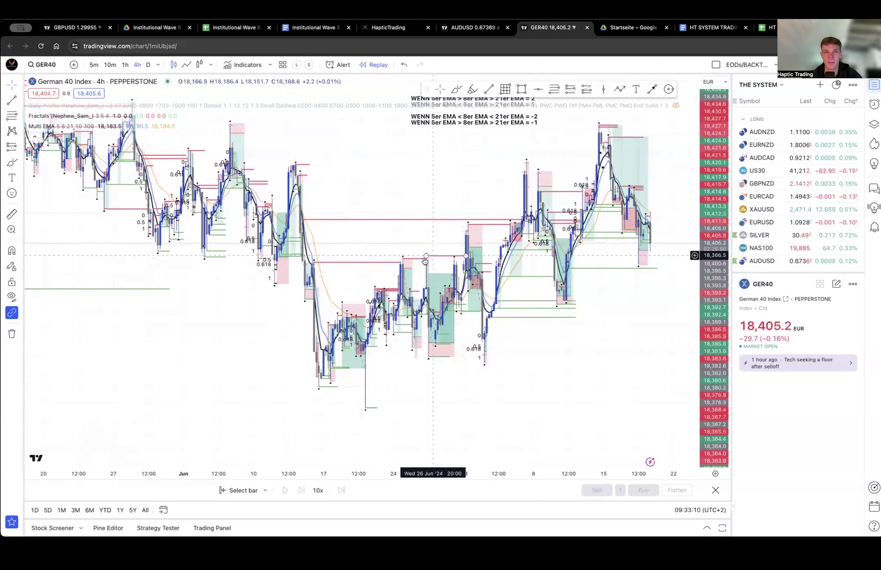
left_click_drag(248, 357, 230, 383)
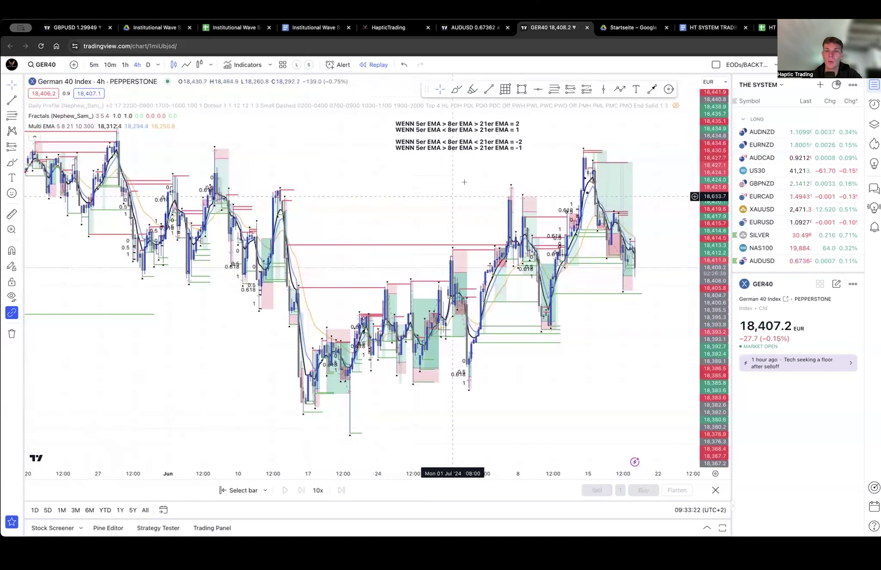
Strike through the first (= 2) and third (= -2) rules of the note with brush lines, undoing the stroke over the fourth rule.
left_click(474, 141)
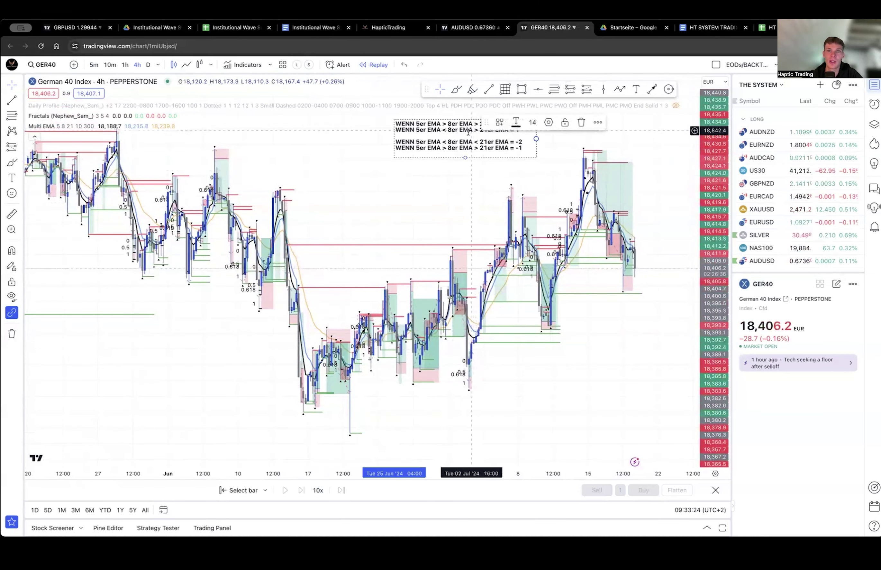
left_click(385, 185)
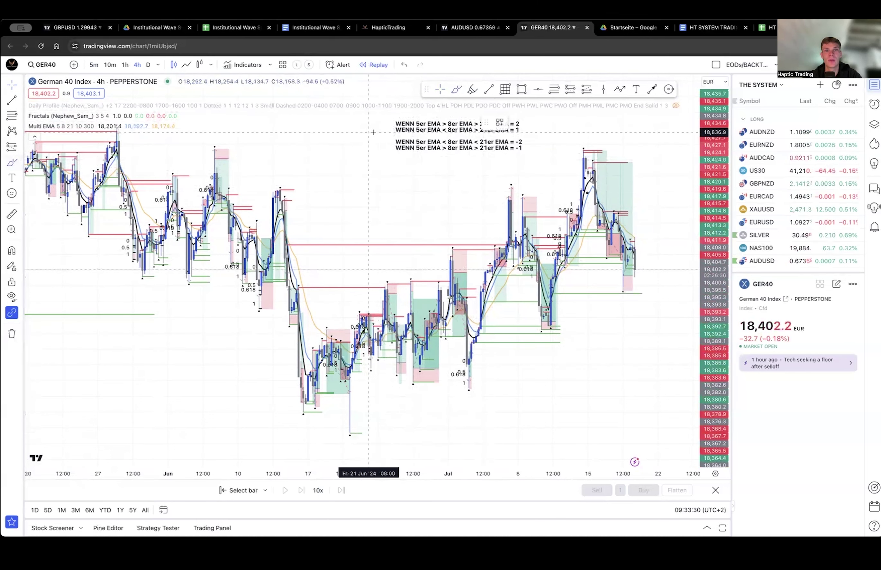
left_click(411, 148)
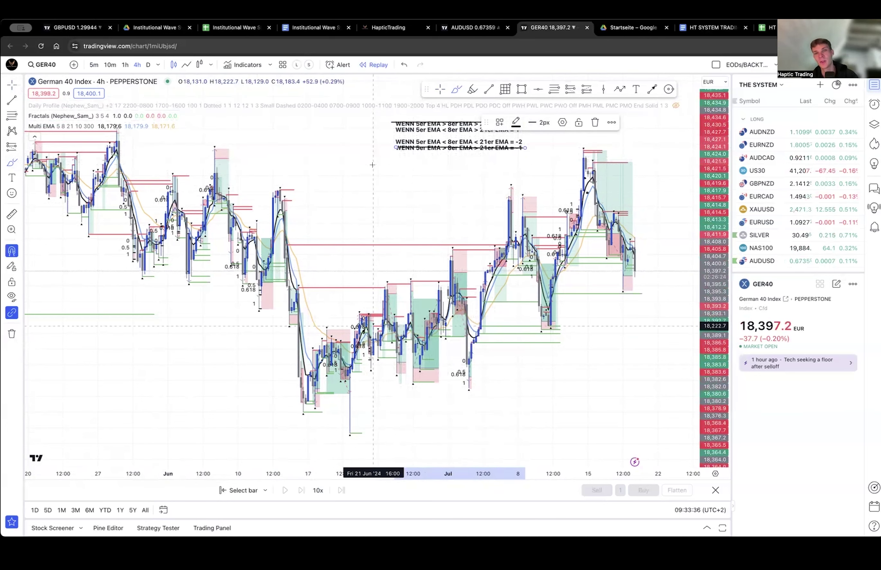
key("ctrl+z")
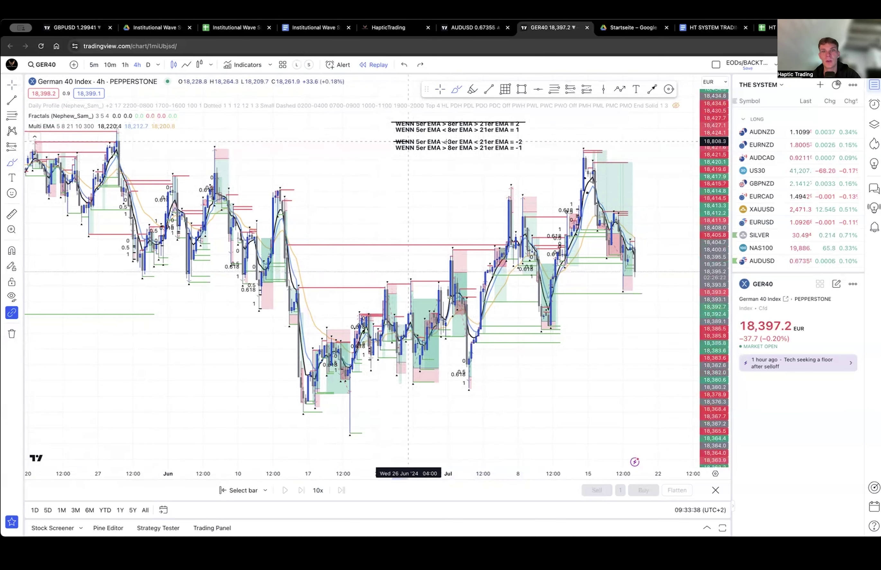
key("ctrl+y")
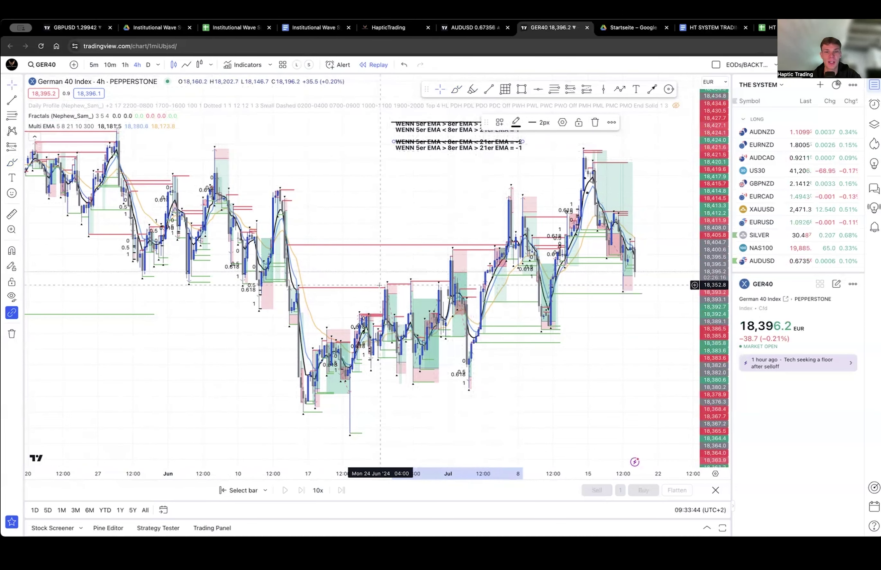
mouse_move(361, 335)
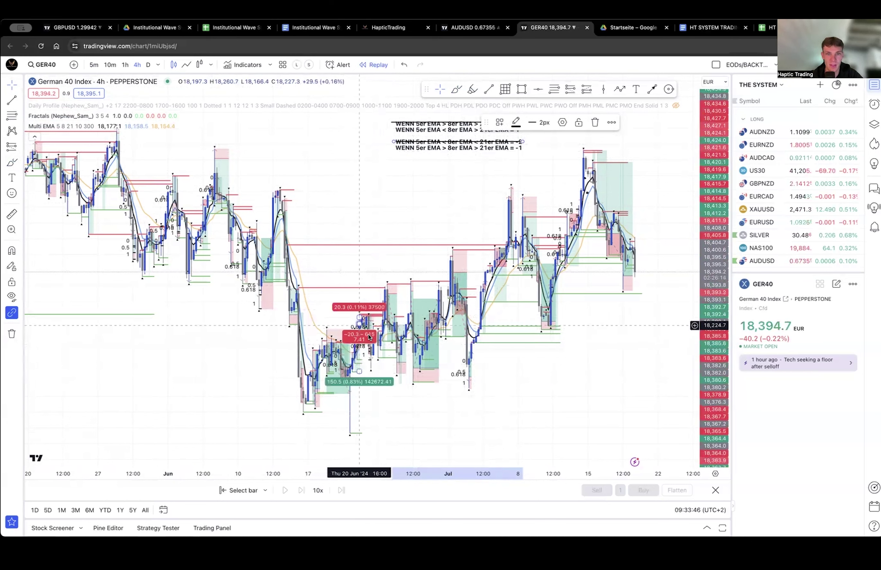
mouse_move(420, 337)
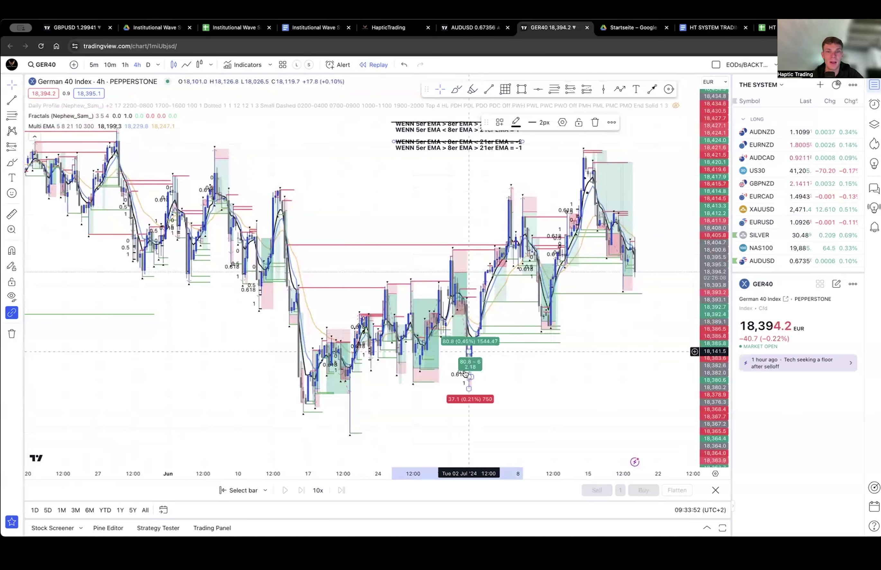
left_click_drag(449, 396, 435, 382)
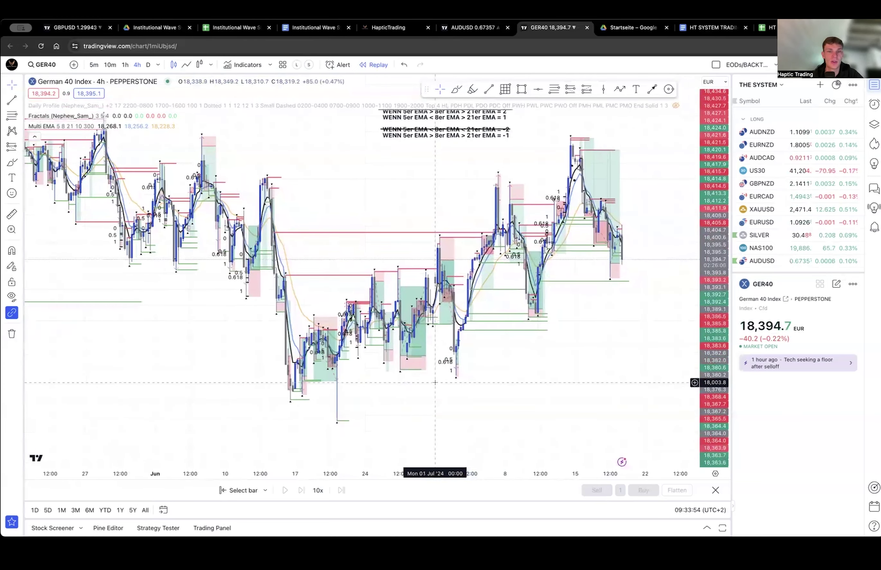
Switch to the HT SYSTEM DATEN spreadsheet and go to the most recent trades at the end of the JOURNAL sheet.
left_click(766, 29)
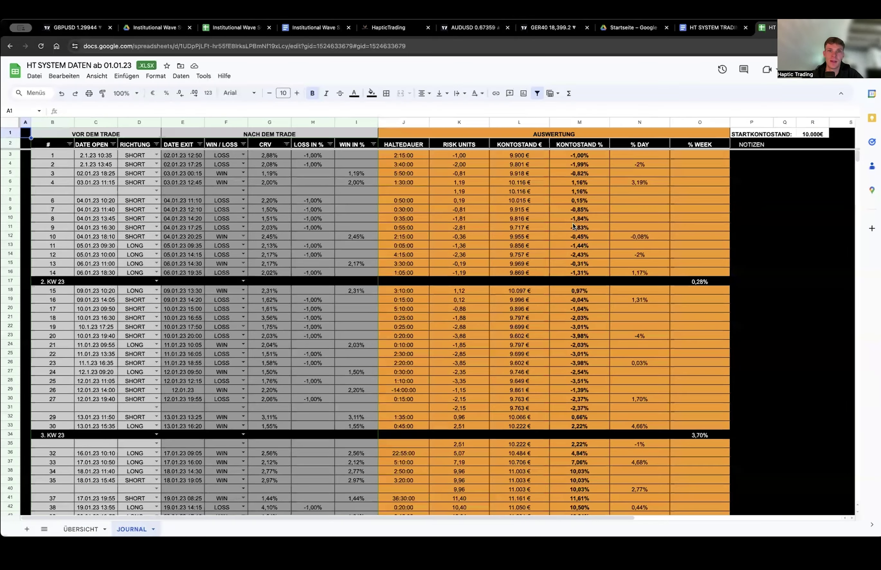
scroll(294, 263, "down", 10)
scroll(255, 230, "up", 10)
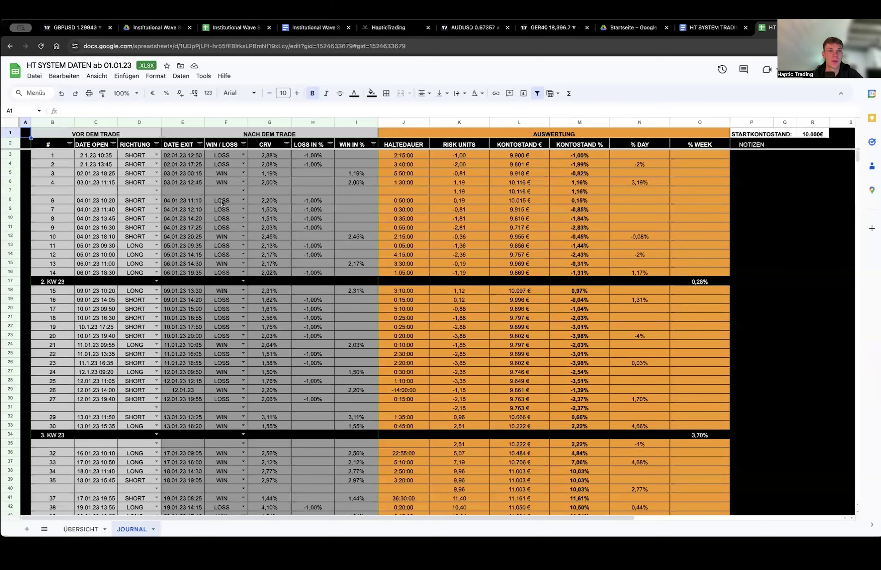
scroll(222, 202, "down", 20)
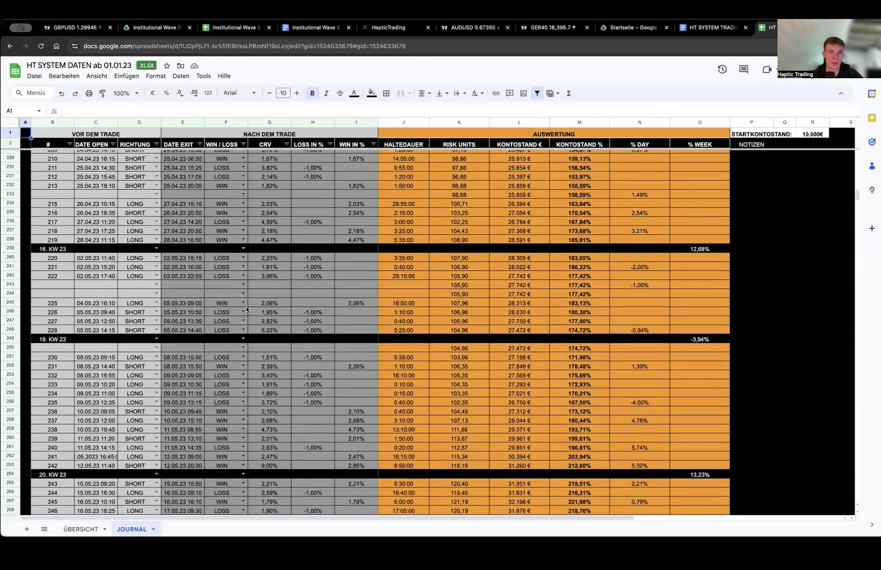
scroll(246, 309, "down", 20)
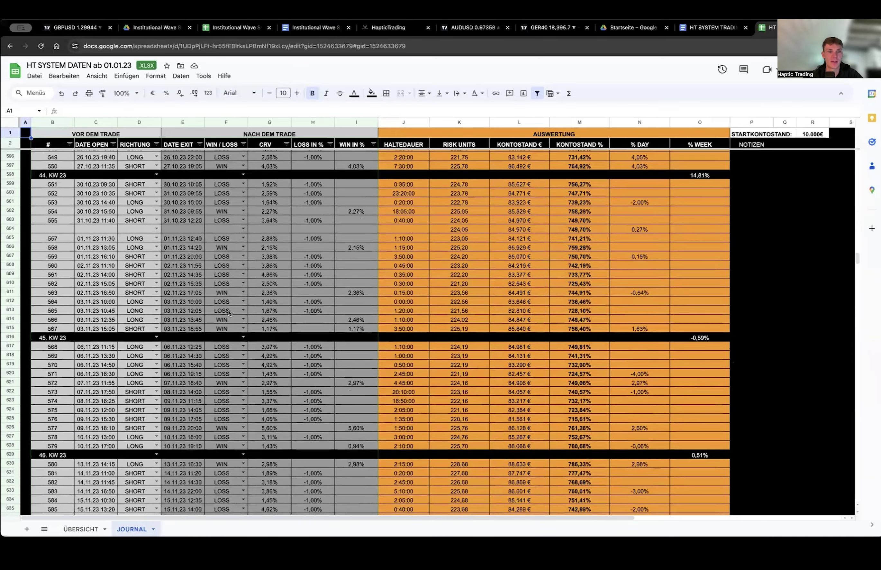
scroll(228, 313, "down", 20)
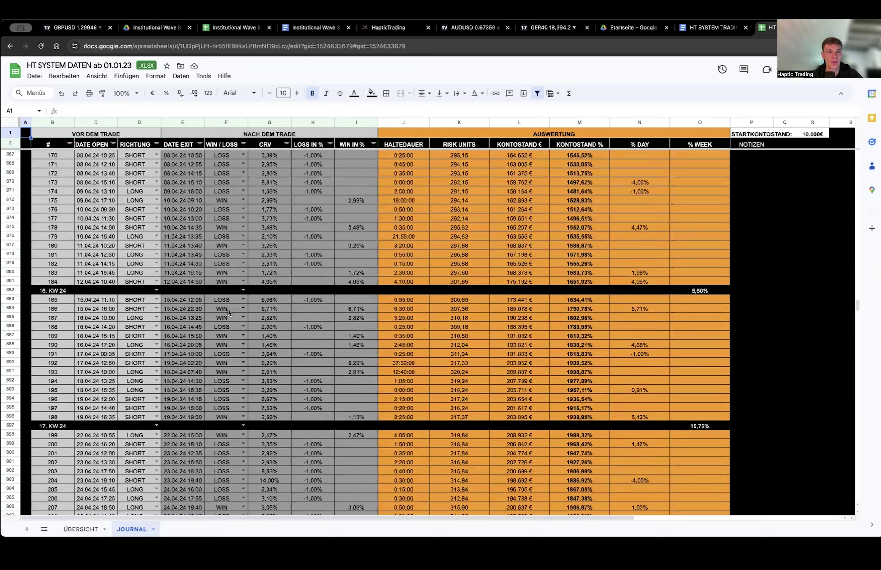
scroll(229, 313, "down", 20)
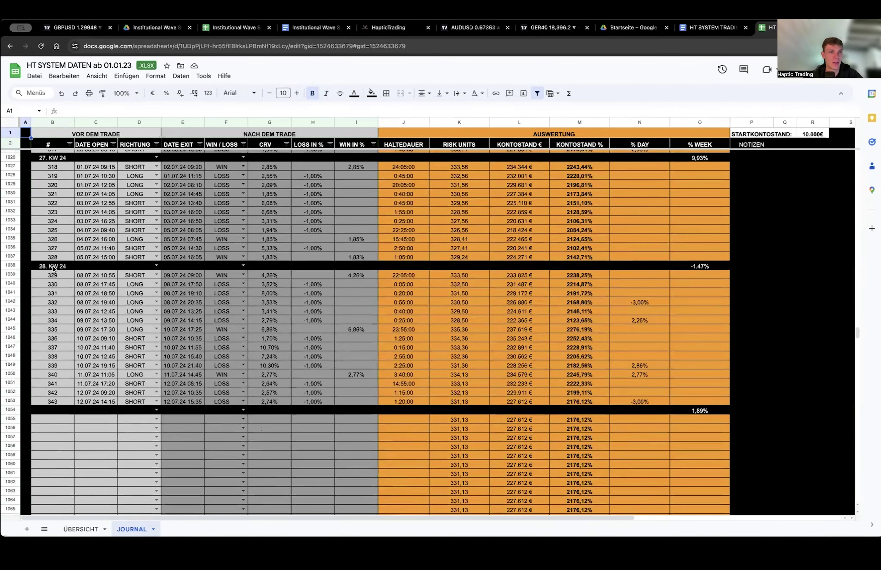
Copy the "28. KW 24" label into the unlabelled week row below trade 343 and change it to "29. KW 24".
left_click(53, 266)
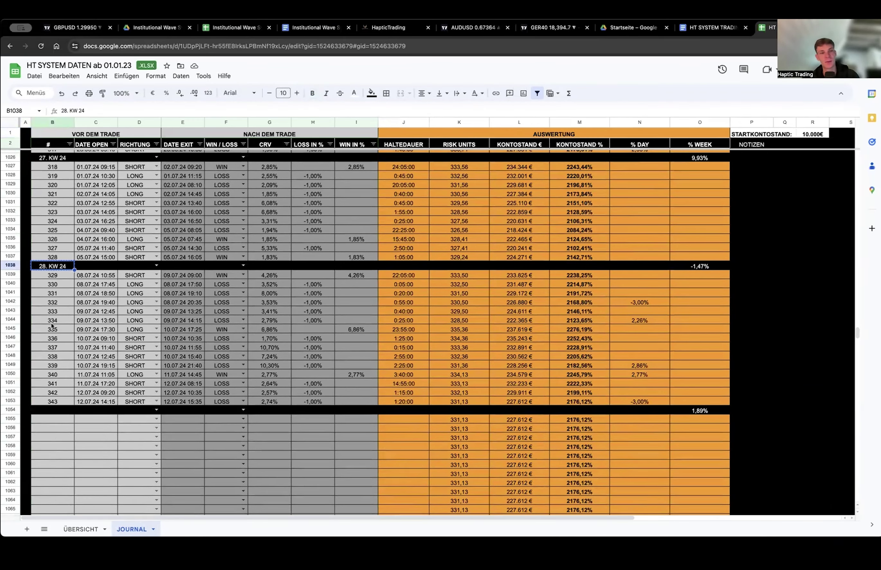
left_click(65, 410)
type("28. KW 24")
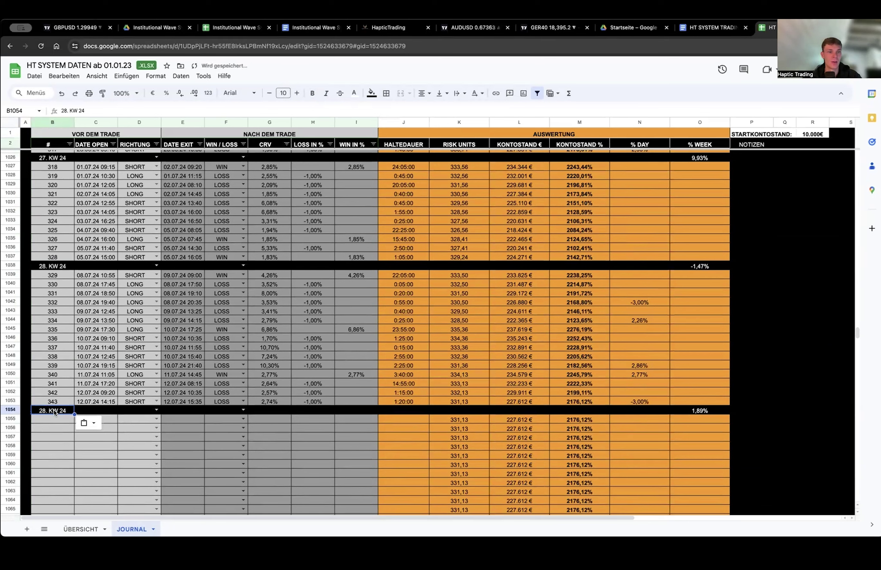
double_click(44, 412)
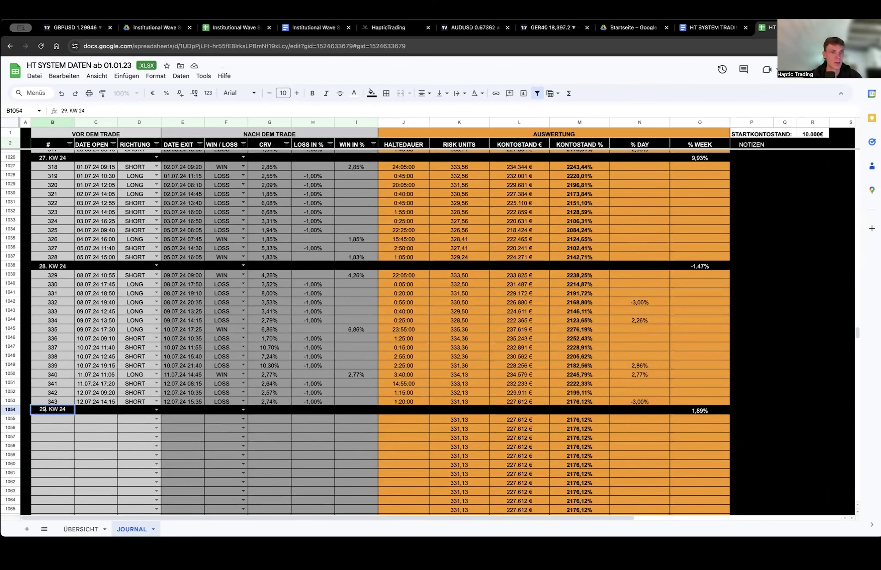
key("Return")
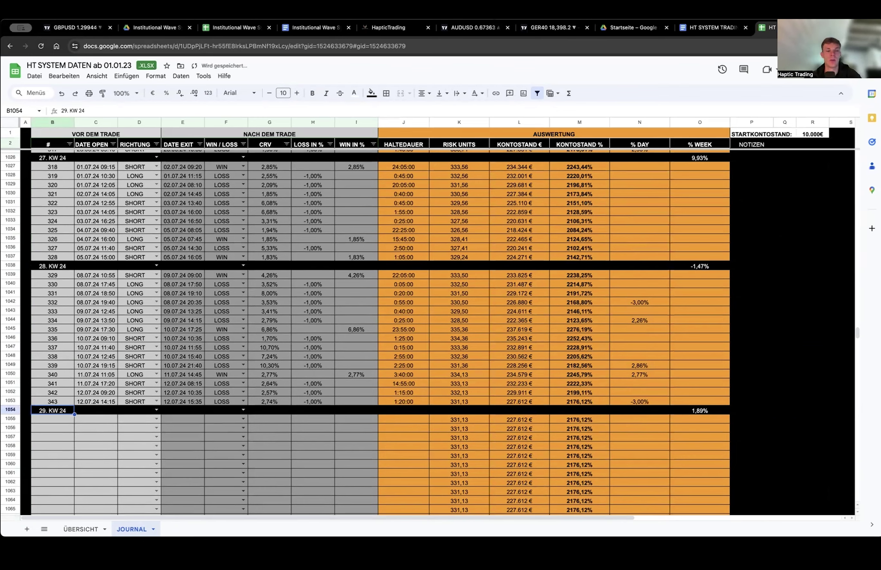
Insert a new column between DATE EXIT and WIN / LOSS in the JOURNAL sheet.
scroll(91, 418, "up", 12)
scroll(93, 415, "down", 17)
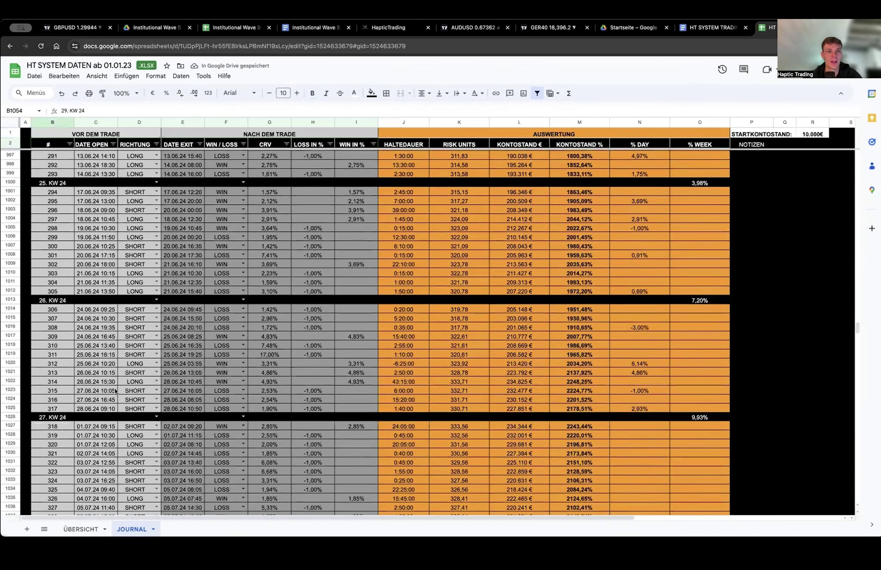
scroll(187, 331, "up", 5)
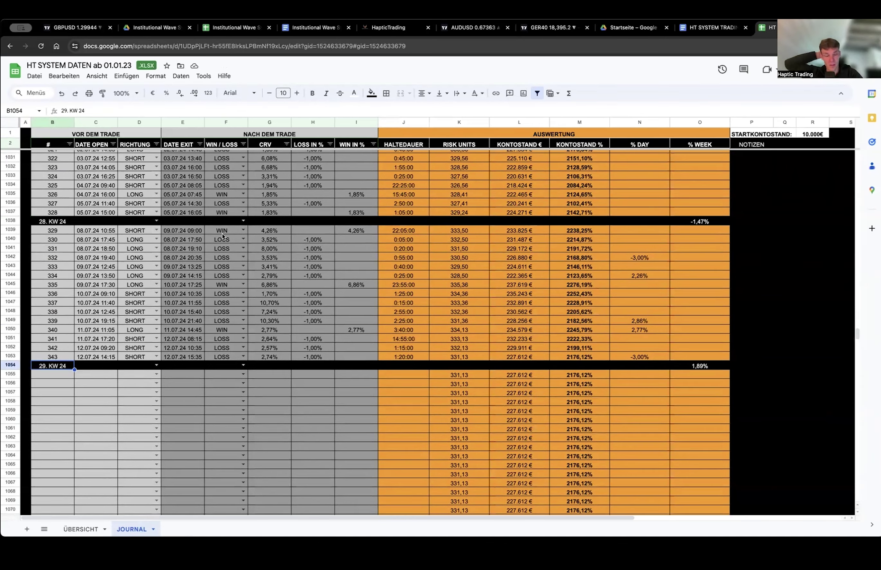
right_click(193, 263)
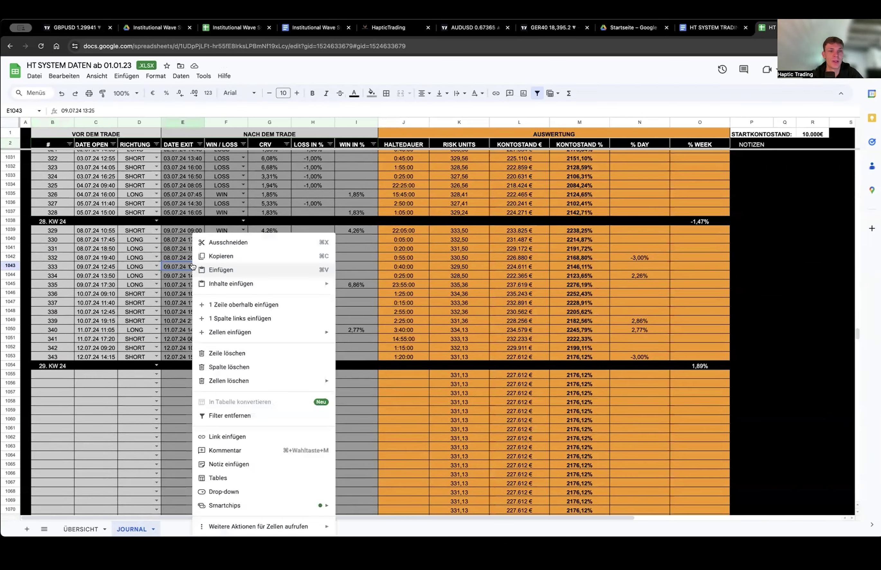
left_click(166, 259)
left_click(232, 263)
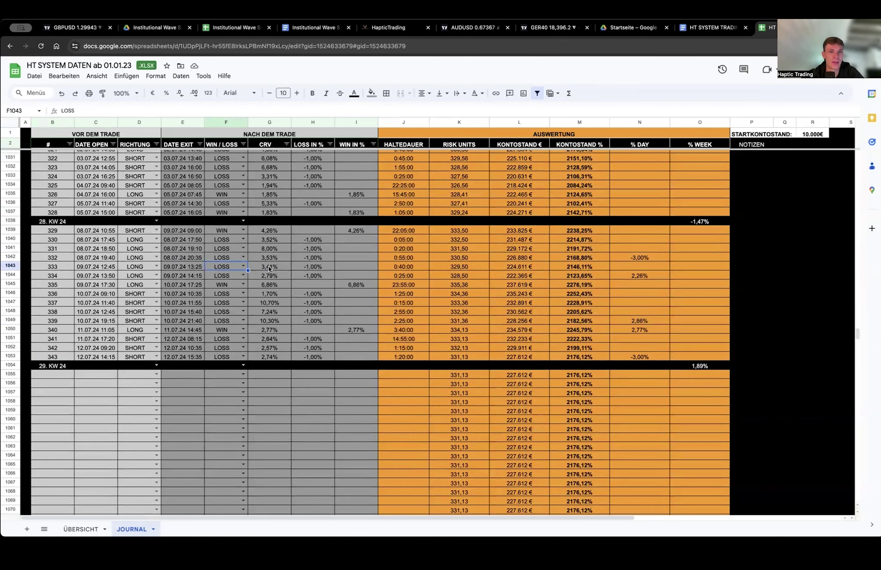
right_click(240, 266)
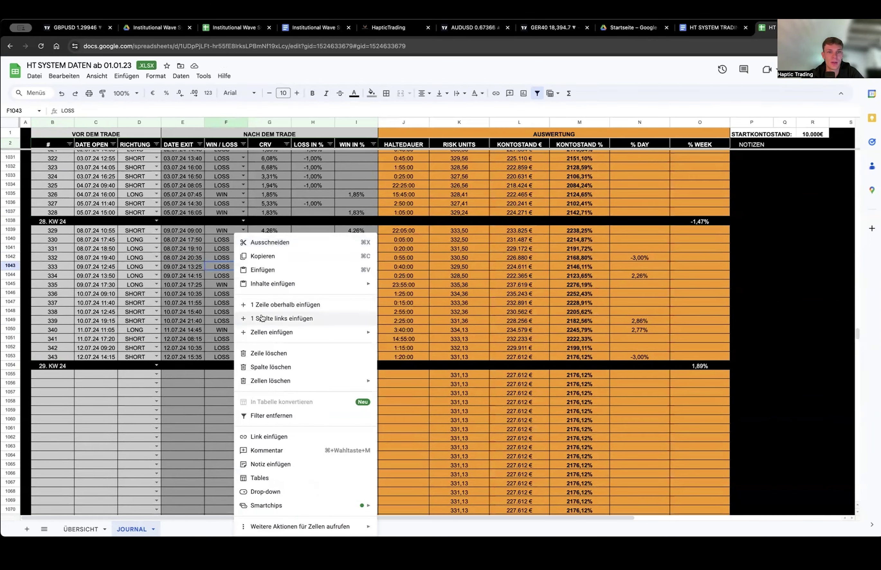
left_click(261, 317)
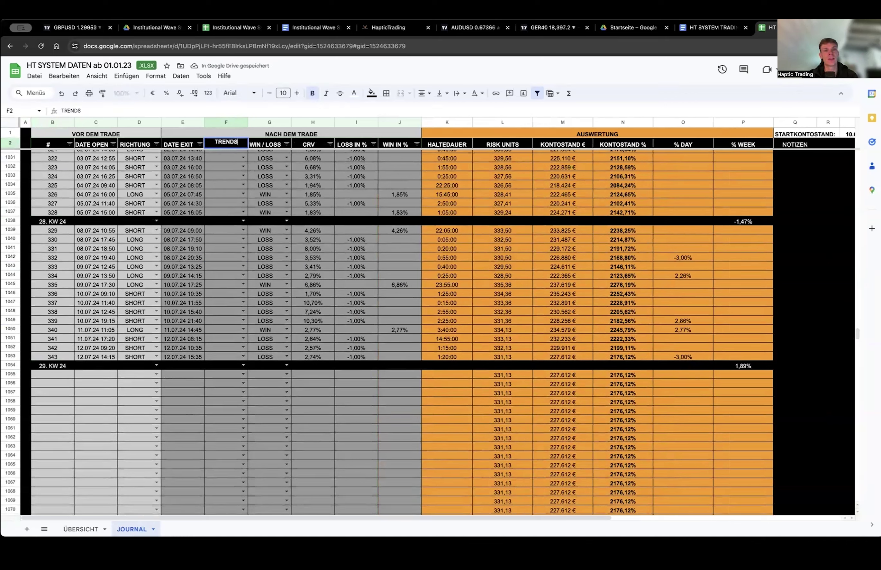
Enter TRENDSTÄRKE as the new column's header and select its cell in the row of trade 343.
type("TRENDSTÄRKE")
key("Up")
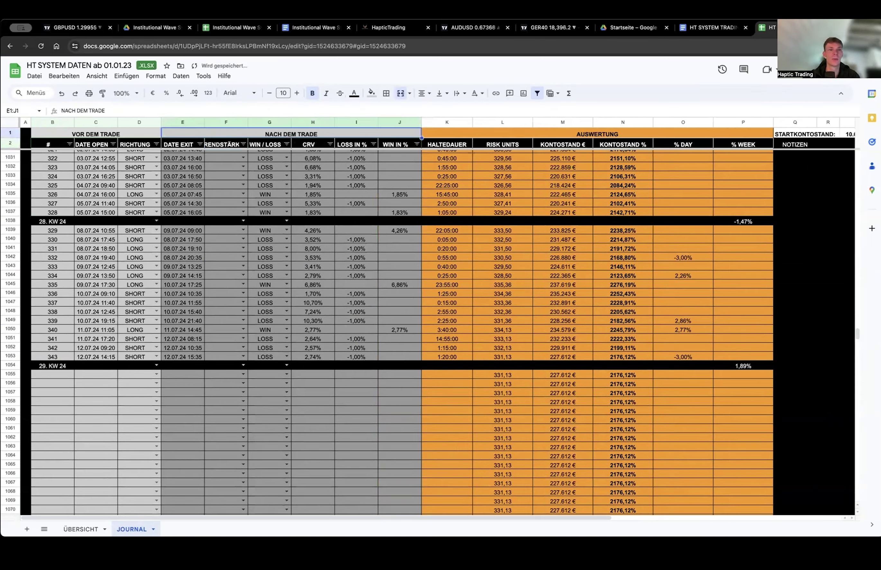
left_click_drag(218, 349, 225, 257)
left_click(220, 357)
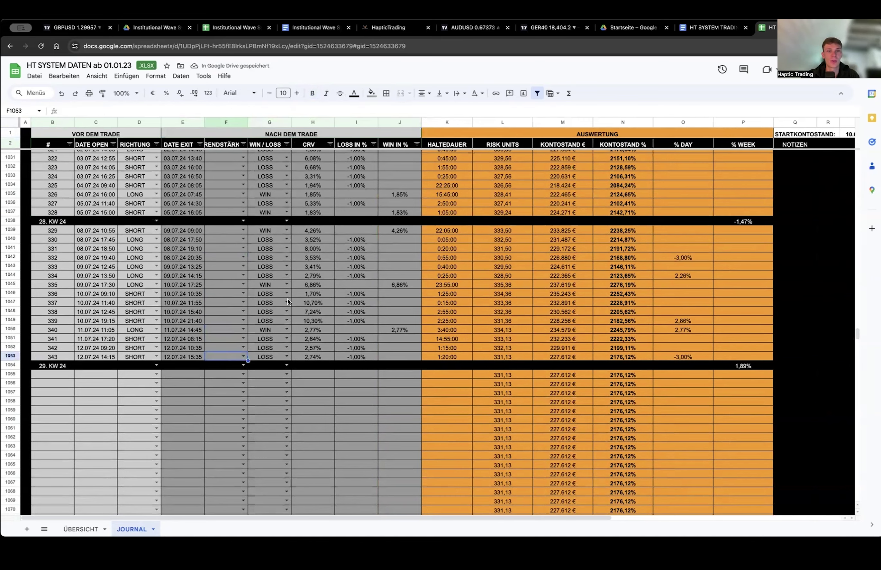
Switch to the GER40 chart and examine the EMA order around the most recent trades of mid-July.
left_click(556, 27)
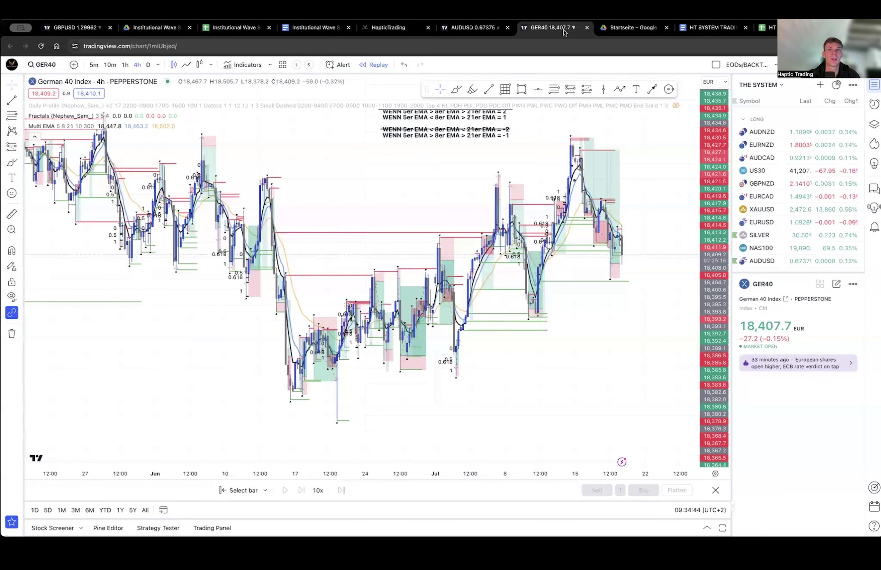
scroll(535, 248, "right", 10)
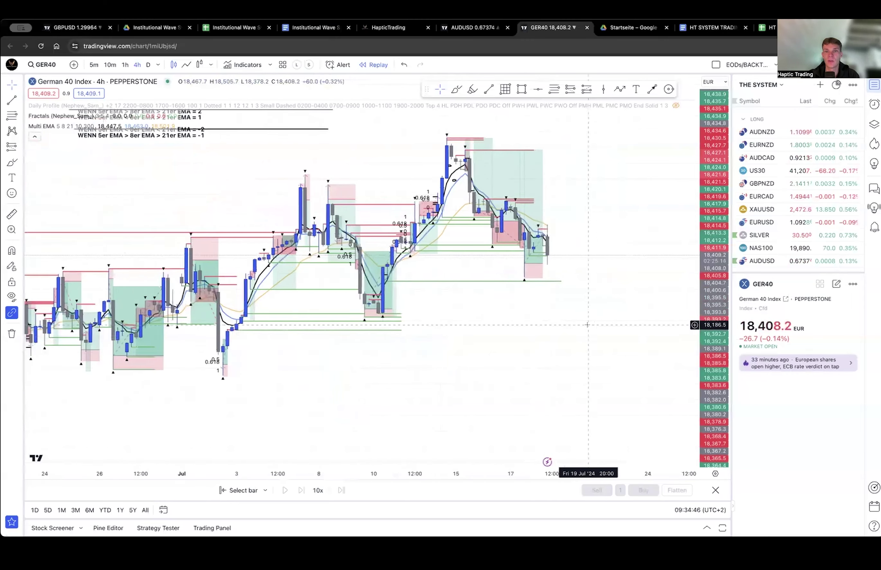
left_click_drag(713, 318, 713, 185)
scroll(618, 222, "up", 4)
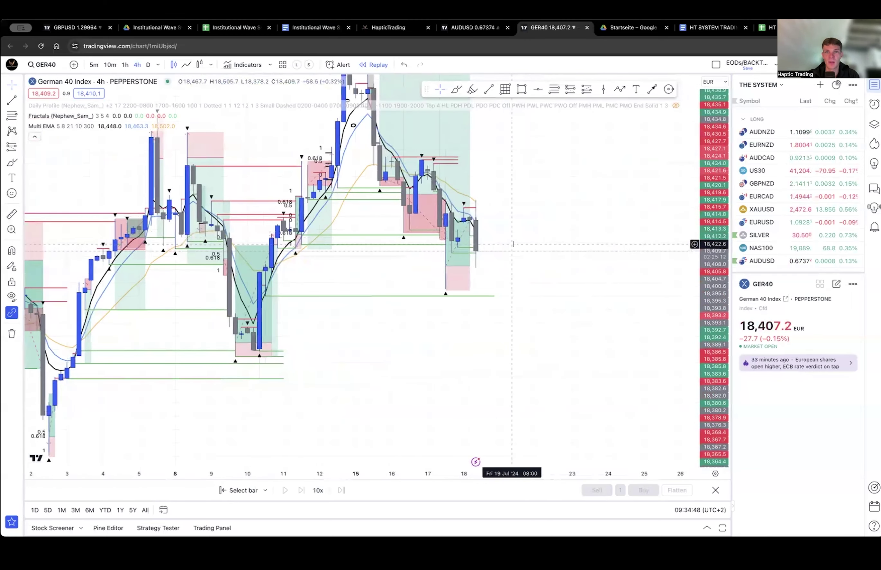
left_click_drag(505, 260, 501, 293)
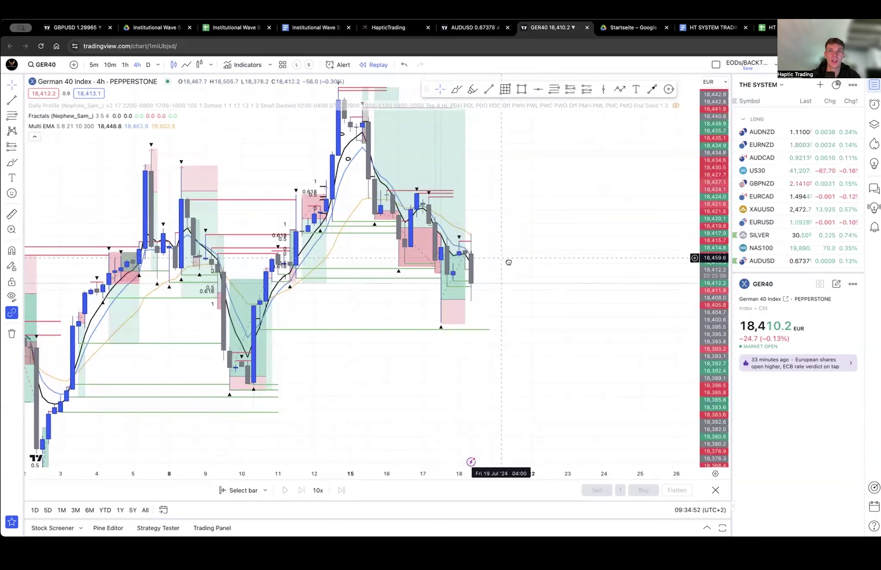
left_click_drag(508, 261, 516, 262)
left_click_drag(524, 301, 568, 310)
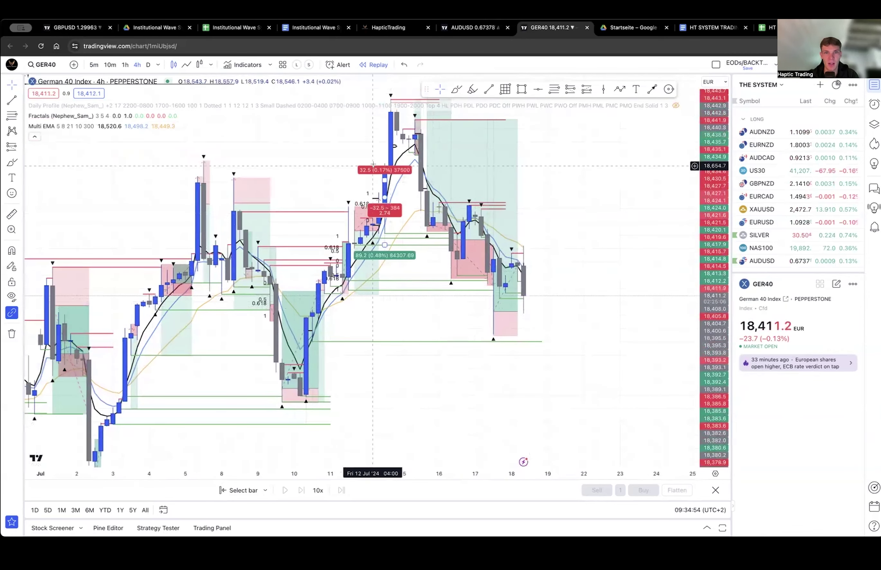
Check the last journal trades against the GER40 chart and inspect the short position around 11–12 July.
left_click(760, 32)
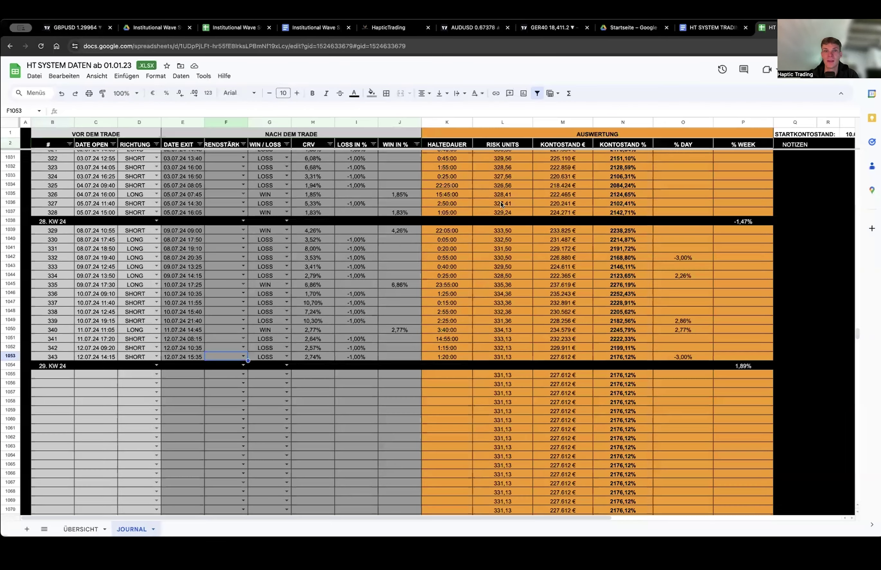
left_click(595, 28)
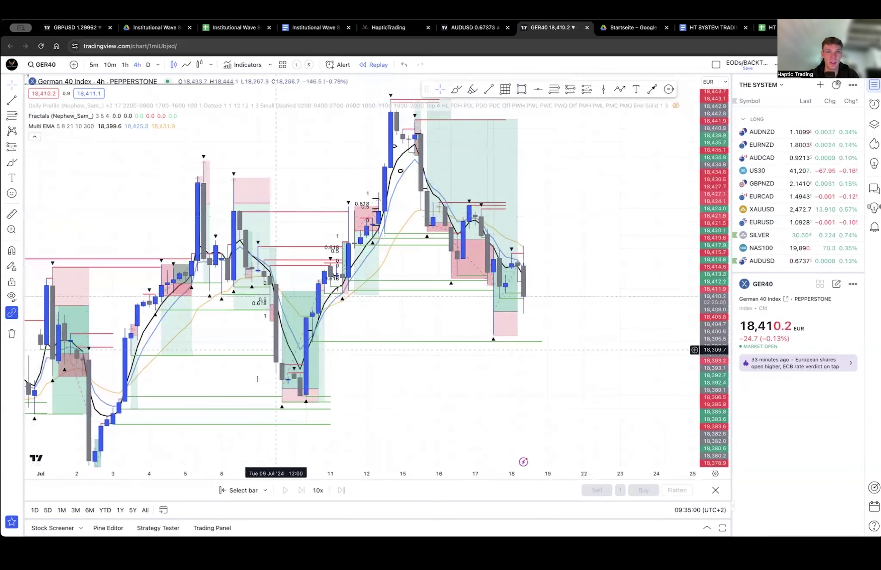
left_click_drag(382, 393, 410, 397)
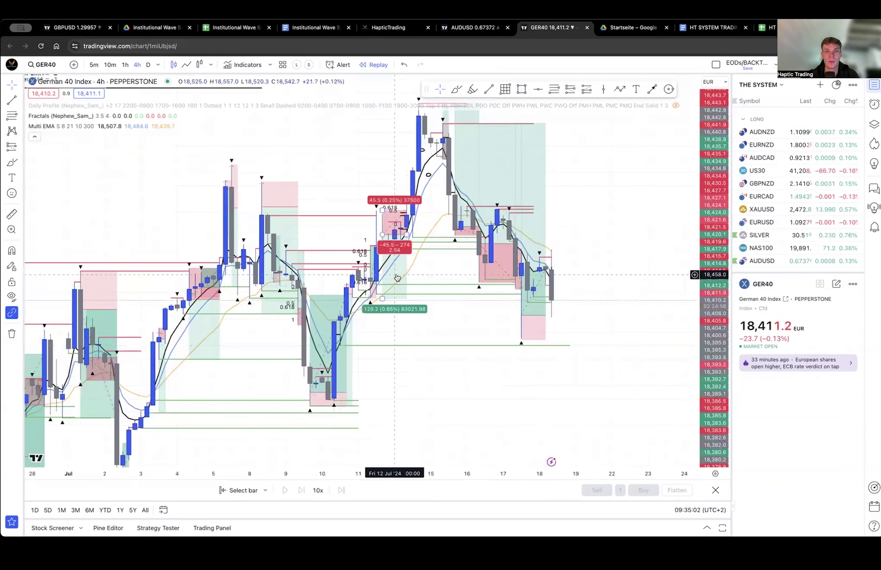
left_click(391, 236)
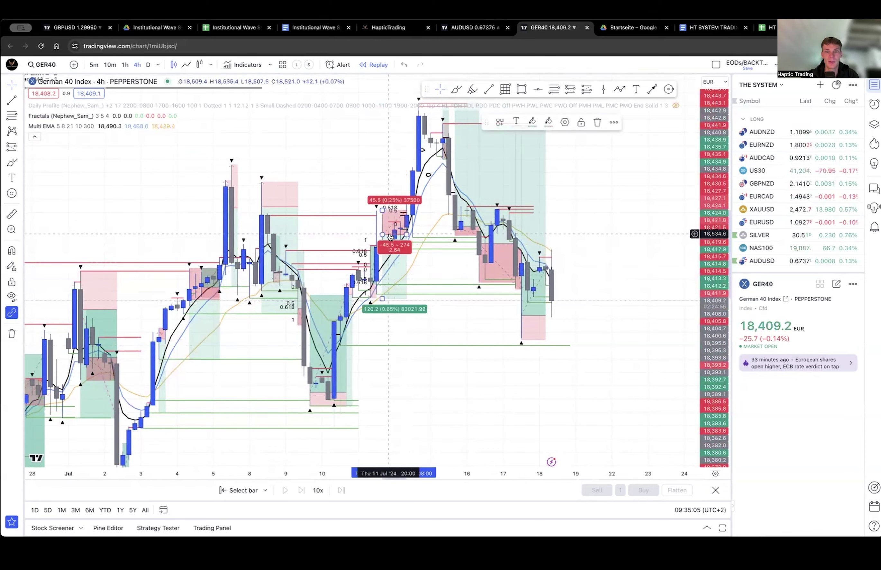
left_click(390, 328)
left_click_drag(396, 298, 396, 317)
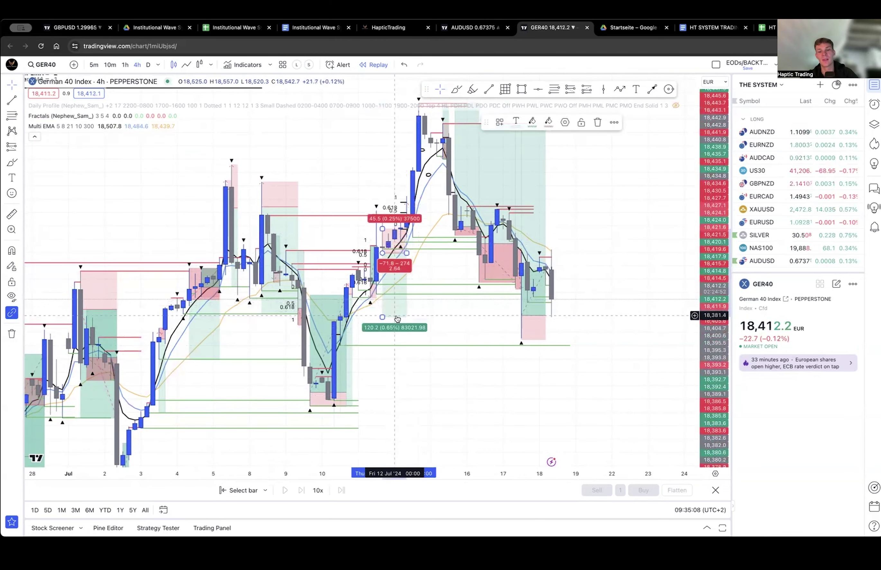
left_click_drag(649, 216, 665, 246)
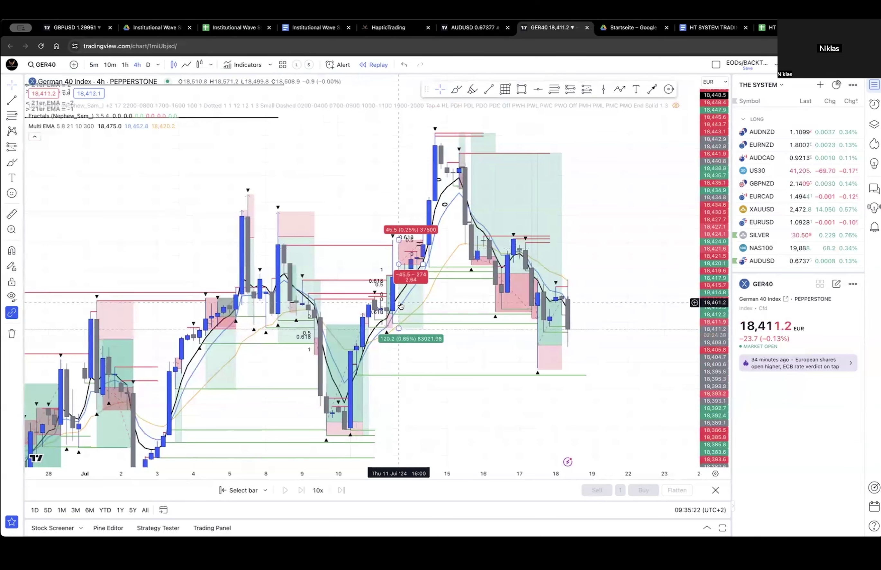
Move the EMA rules note down and away from the brush lines, close above the early-July candles.
left_click_drag(367, 196, 396, 338)
left_click_drag(68, 252, 364, 323)
left_click_drag(428, 275, 379, 153)
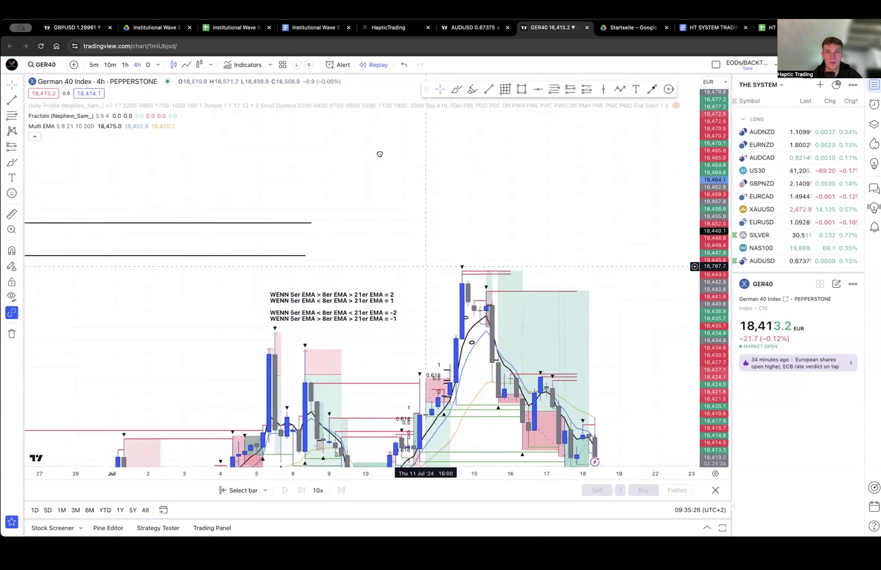
scroll(397, 278, "up", 3)
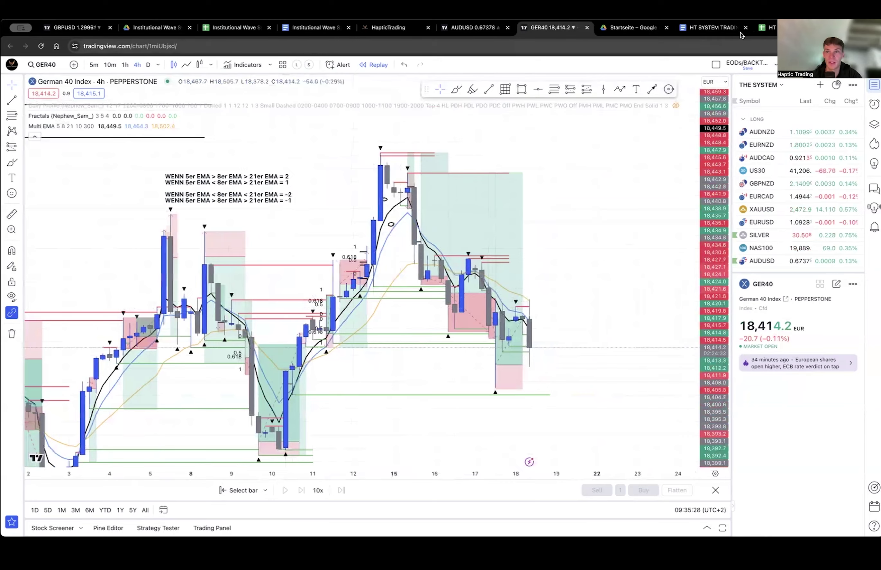
Switch to the HT SYSTEM DATEN journal and enter 2 as the TRENDSTÄRKE of trade 343.
left_click(774, 31)
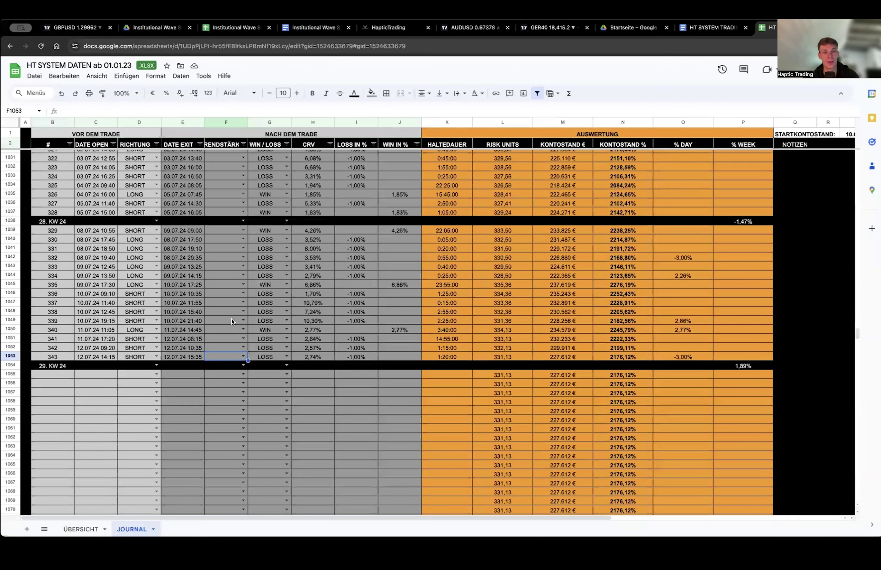
type("2")
key("Up")
key("Down")
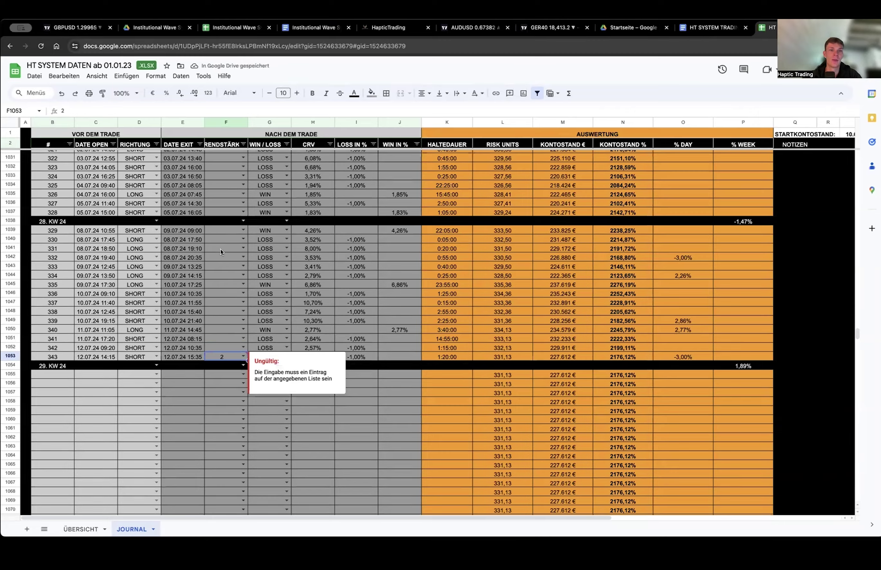
Look through the statistics and win-rate charts on the ÜBERSICHT sheet and return to the JOURNAL sheet.
scroll(221, 251, "down", 5)
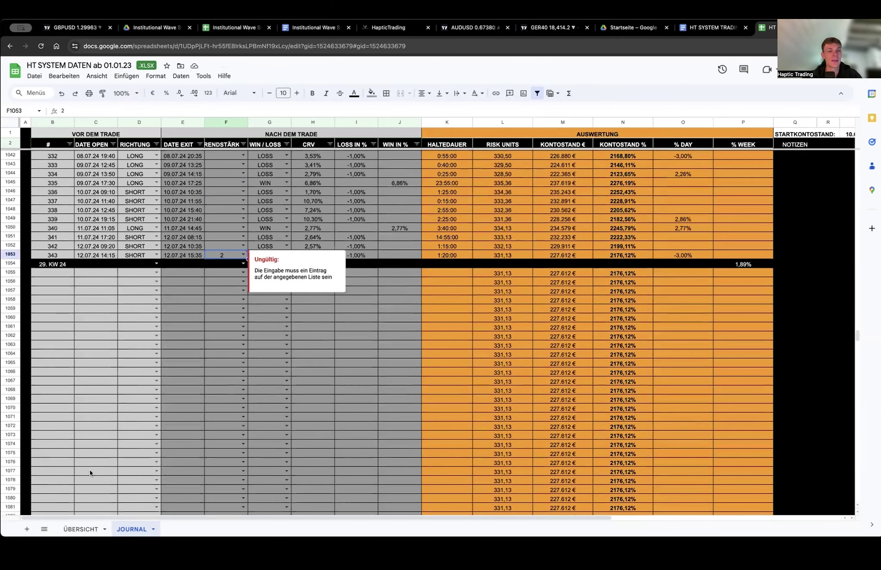
left_click(81, 529)
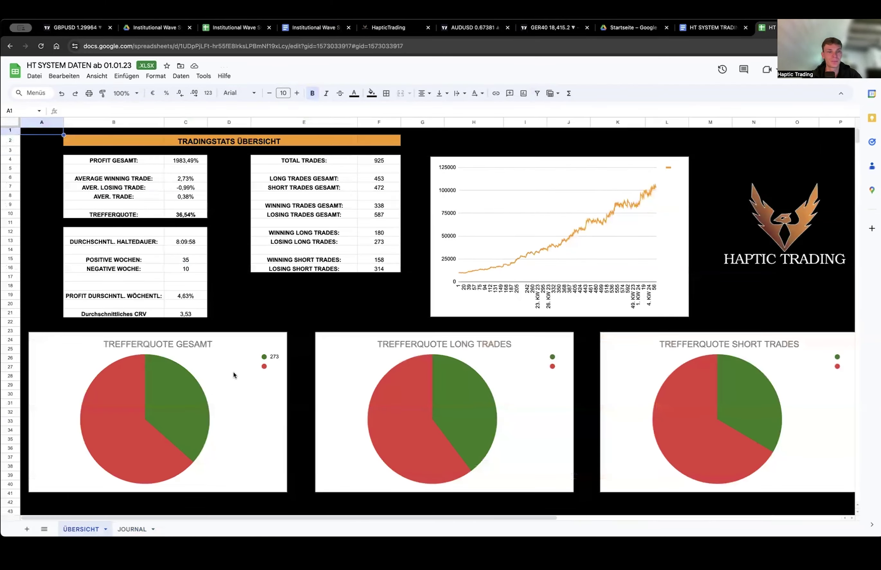
scroll(228, 373, "down", 5)
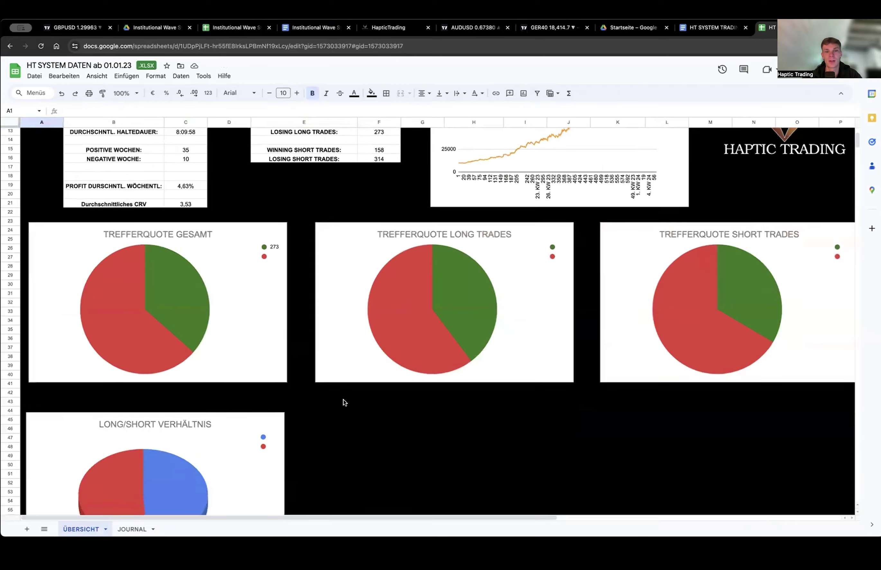
scroll(345, 400, "up", 5)
left_click(132, 529)
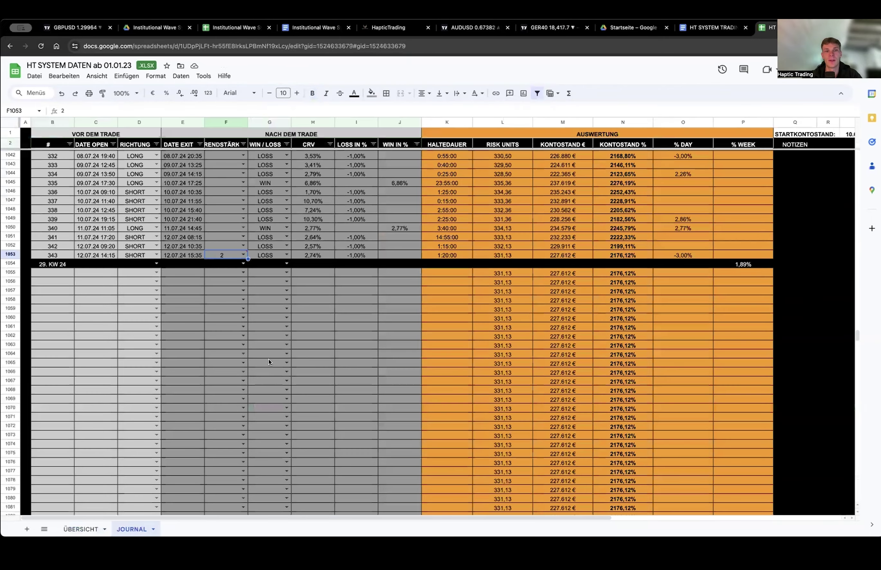
left_click(81, 529)
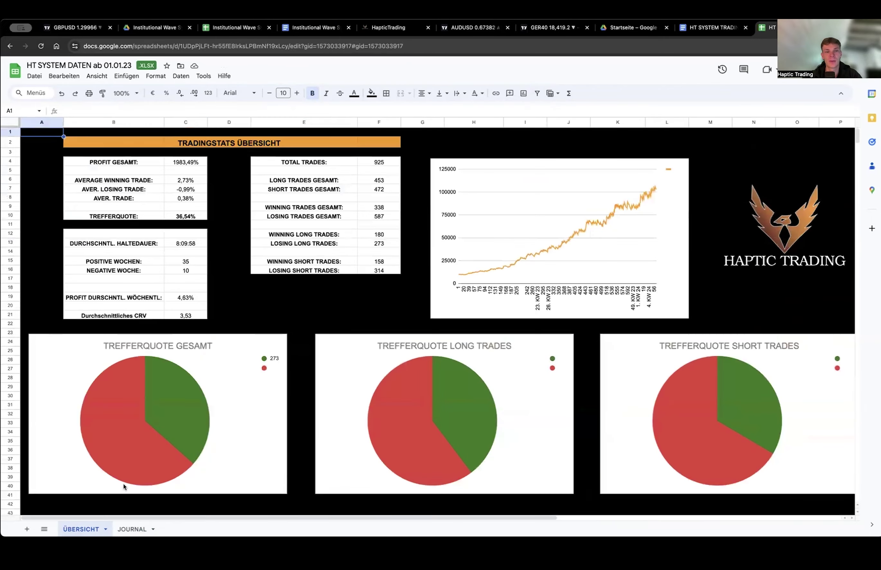
left_click(124, 528)
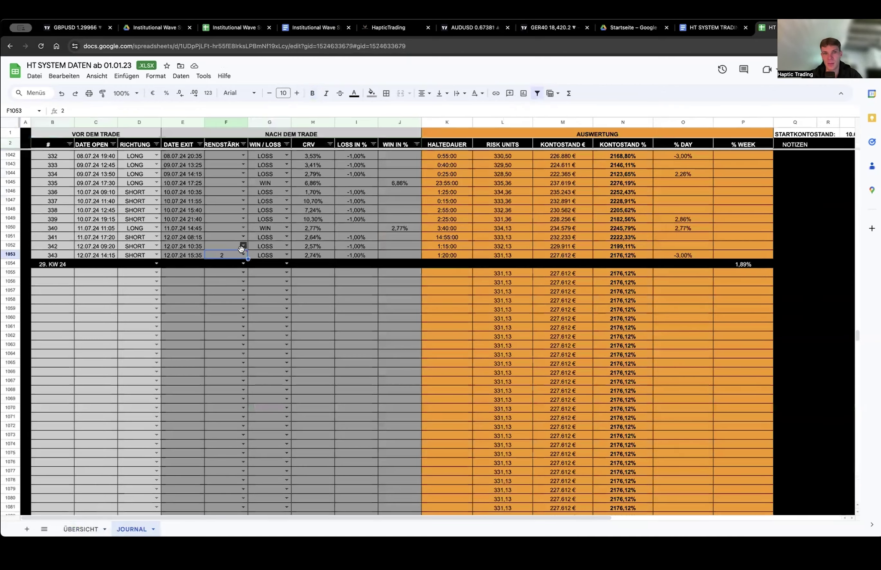
Switch to the GER40 chart and examine the EMA order at the 12 July short position, measuring the gap beneath it.
left_click(549, 27)
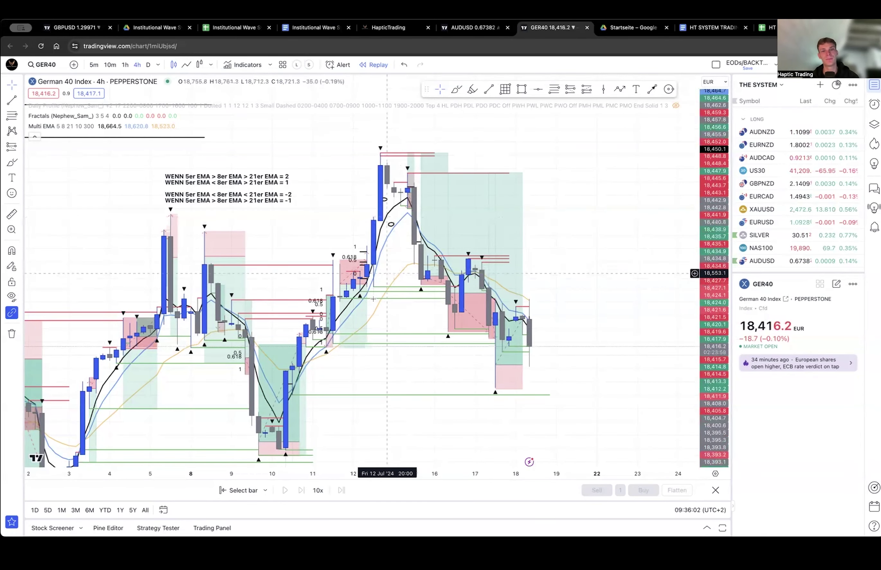
left_click(370, 319, "shift")
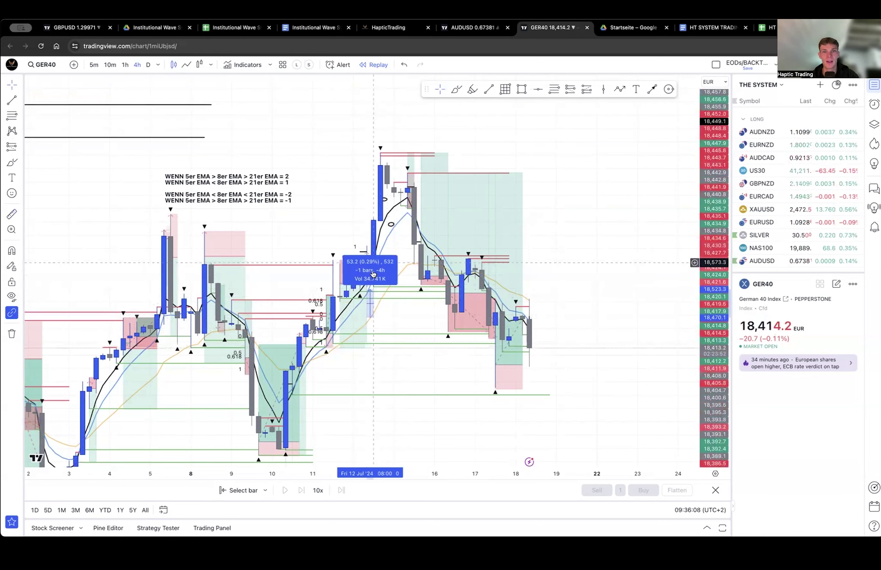
left_click(372, 286)
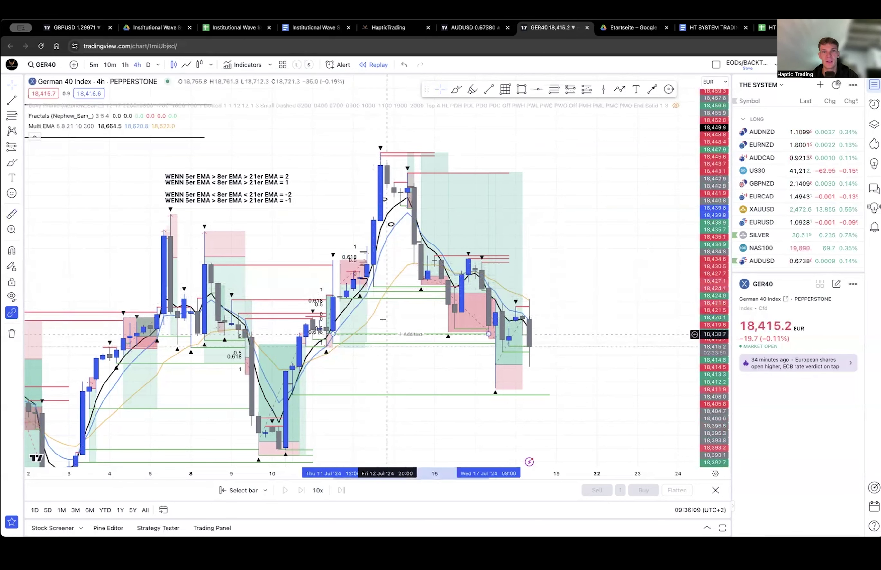
left_click(371, 291)
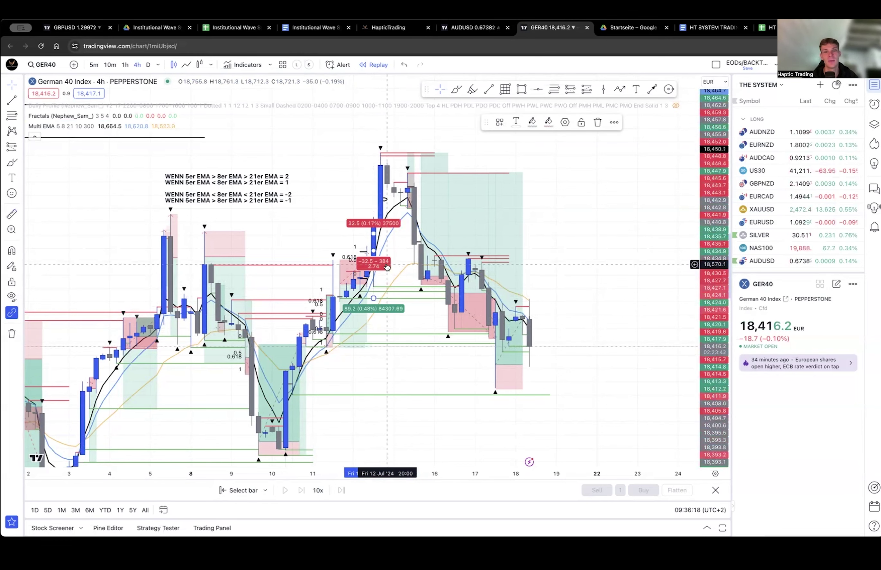
left_click_drag(344, 253, 353, 232)
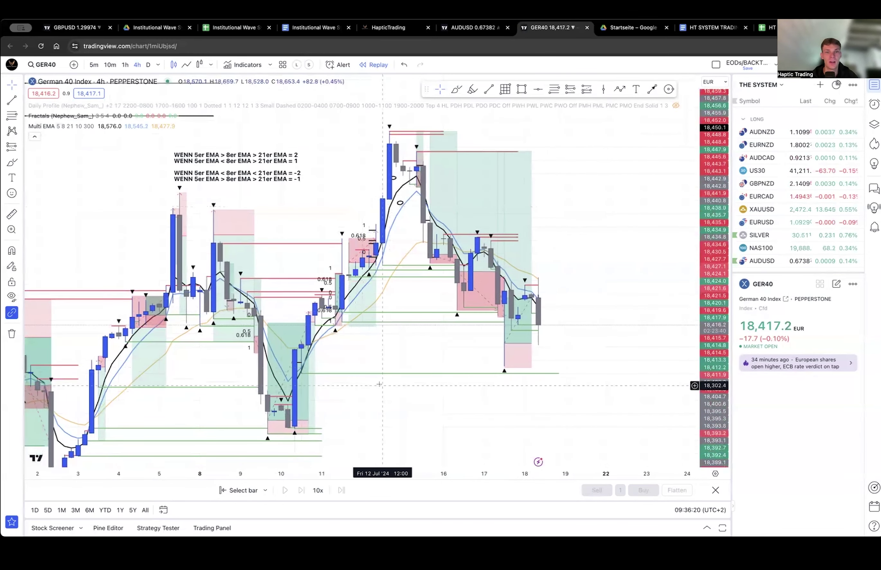
left_click_drag(368, 363, 375, 356)
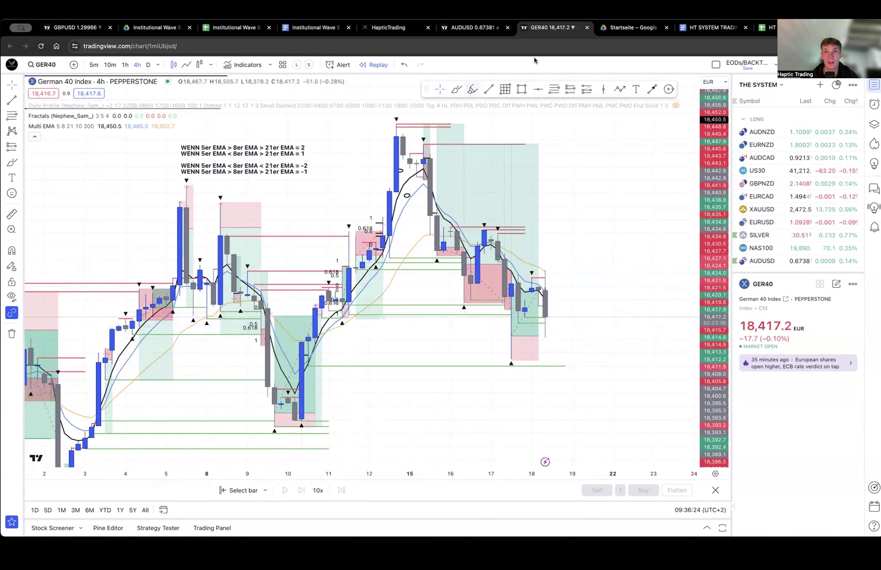
Switch back to the HT SYSTEM DATEN journal and enter 2 as the TRENDSTÄRKE of trade 340.
left_click(771, 30)
scroll(294, 308, "up", 1)
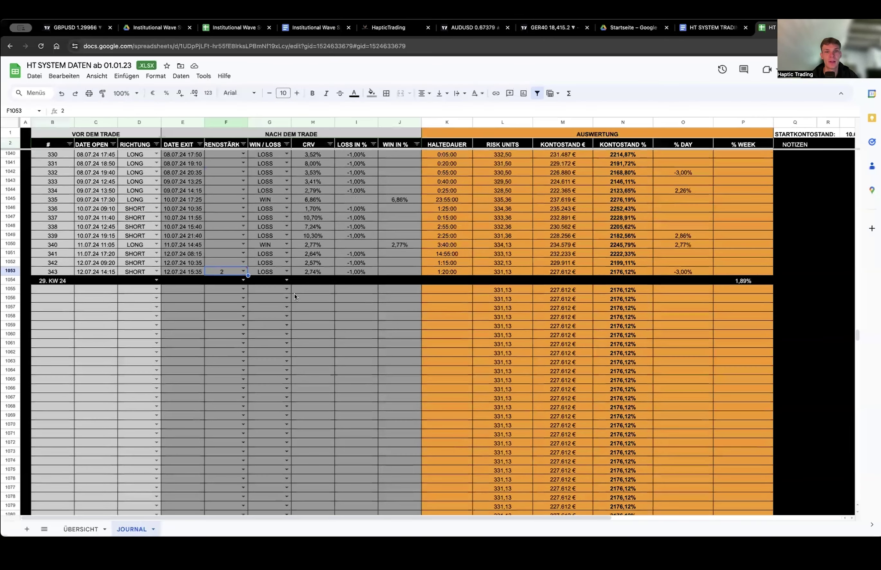
left_click_drag(350, 255, 351, 263)
left_click_drag(399, 244, 230, 251)
left_click(226, 246)
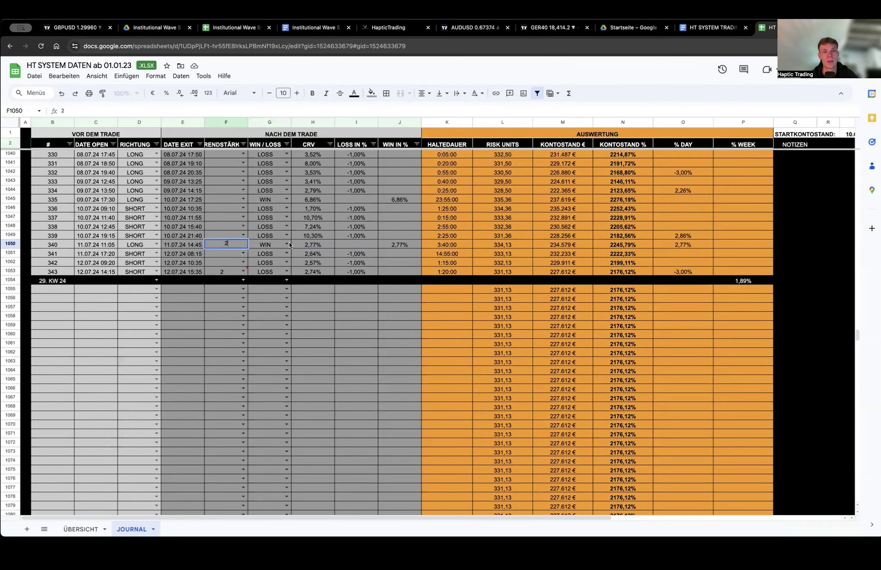
Switch to the GER40 chart and inspect the 11 July long position and the earlier trades back to June.
left_click(550, 27)
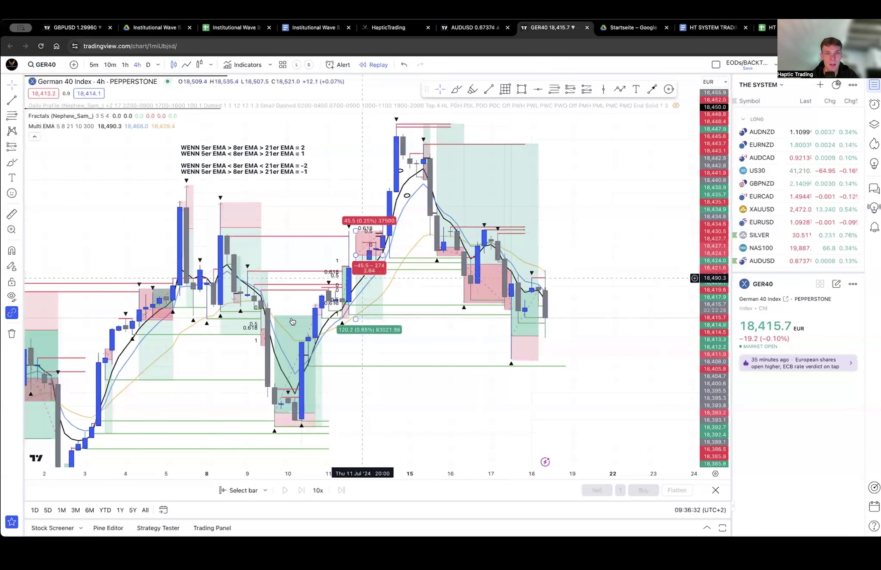
left_click(347, 290)
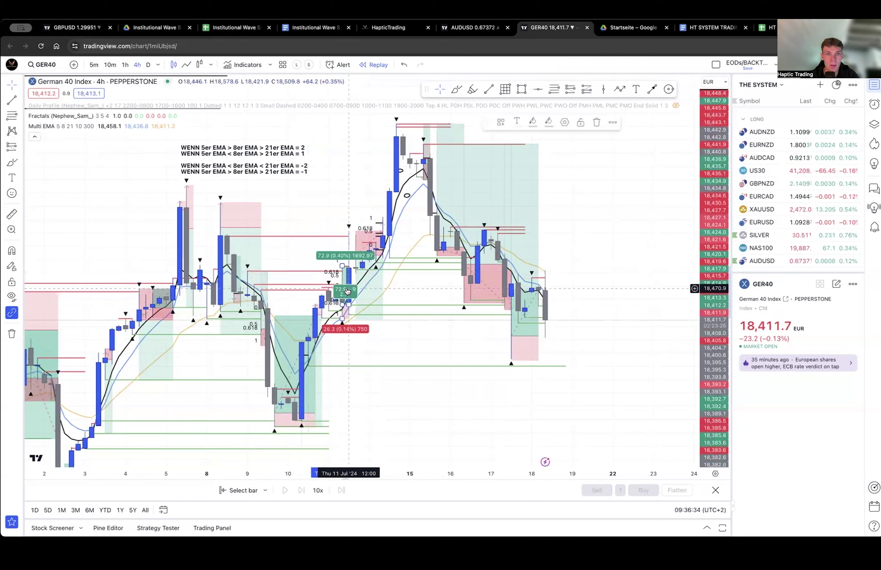
mouse_move(350, 259)
left_mouse_down()
mouse_move(362, 250)
mouse_move(313, 257)
mouse_move(337, 242)
left_mouse_up()
scroll(404, 332, "down", 5)
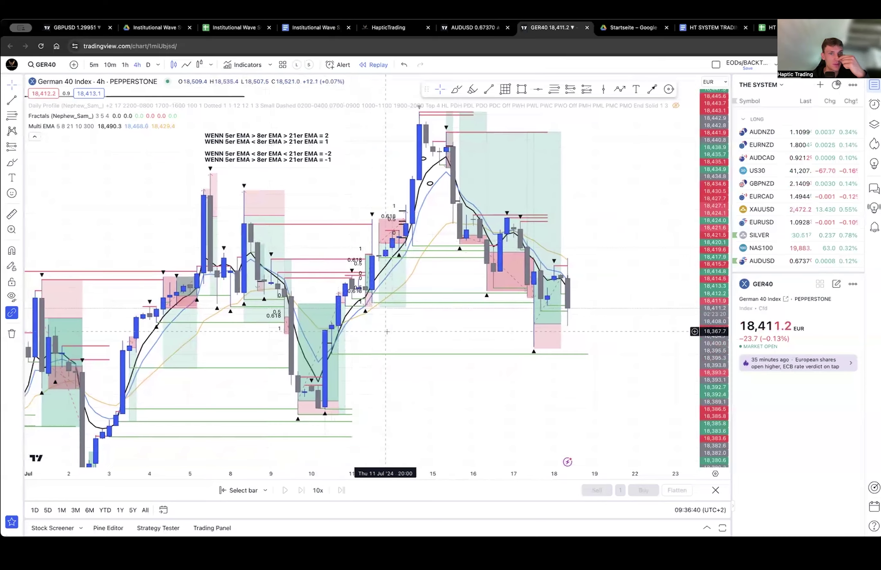
scroll(422, 332, "down", 7)
scroll(425, 332, "up", 7)
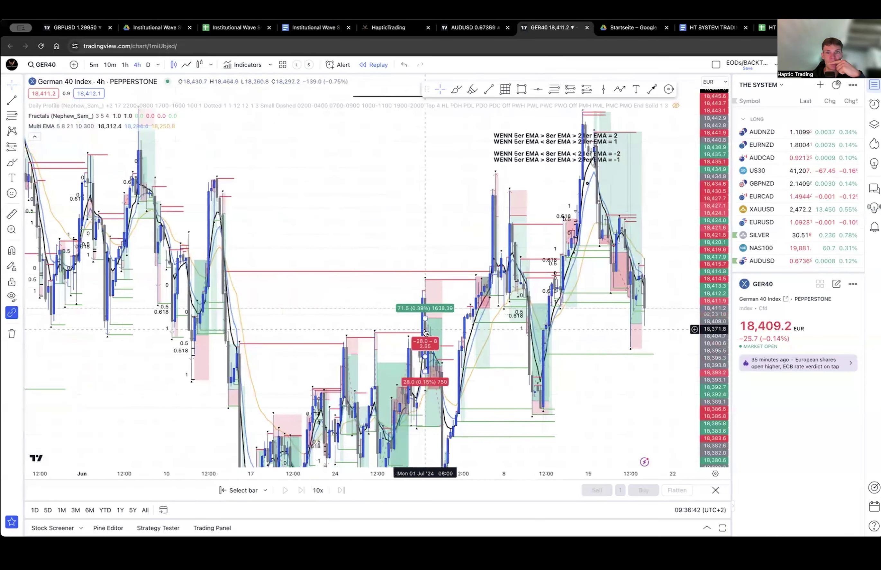
Try raising the end of the red level line and the target of the 11 July long position, undoing each change.
scroll(425, 332, "up", 3)
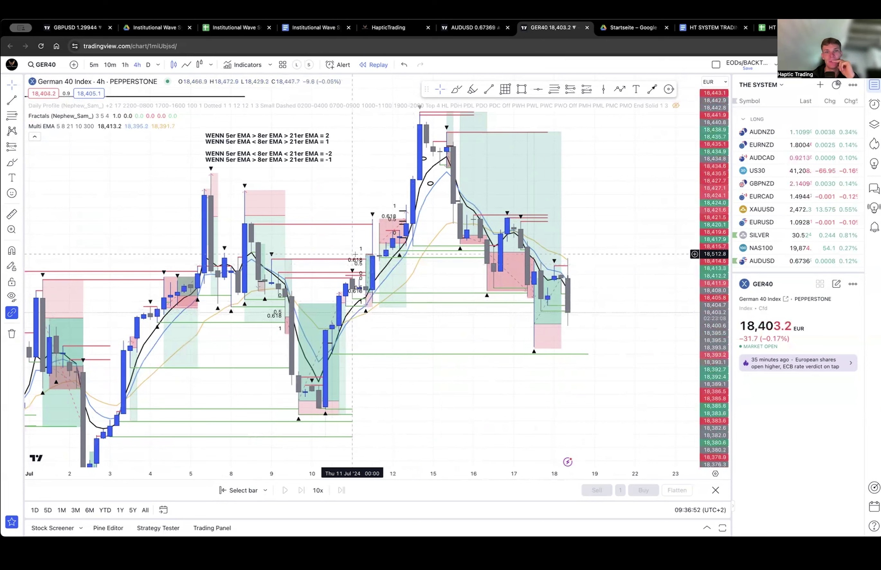
left_click(367, 250)
left_click_drag(366, 247, 366, 230)
key("super+z")
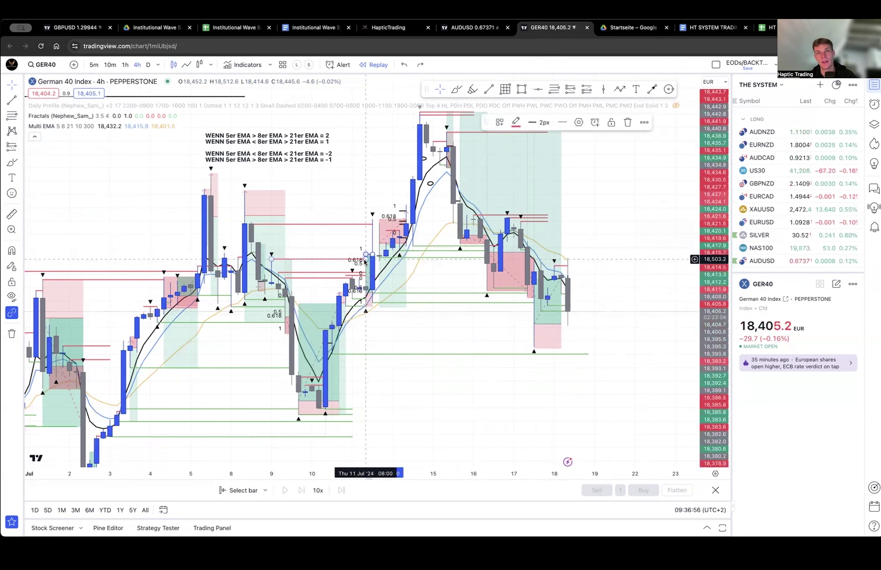
left_click(368, 267)
left_click_drag(367, 254, 366, 224)
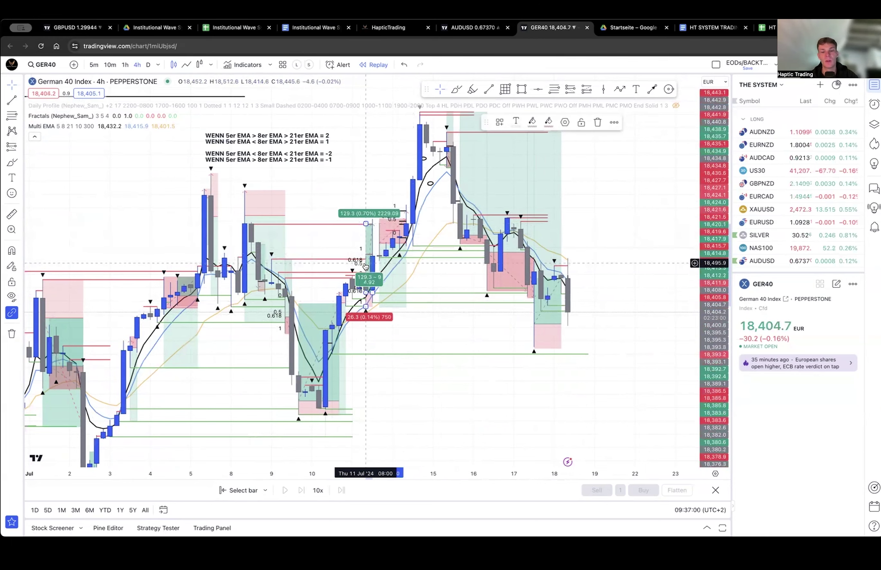
key("super+z")
Examine the GER40 positions of 11 and 12 July on the four-hour chart and on the five-minute chart.
scroll(346, 356, "up", 4)
left_click_drag(335, 380, 393, 376)
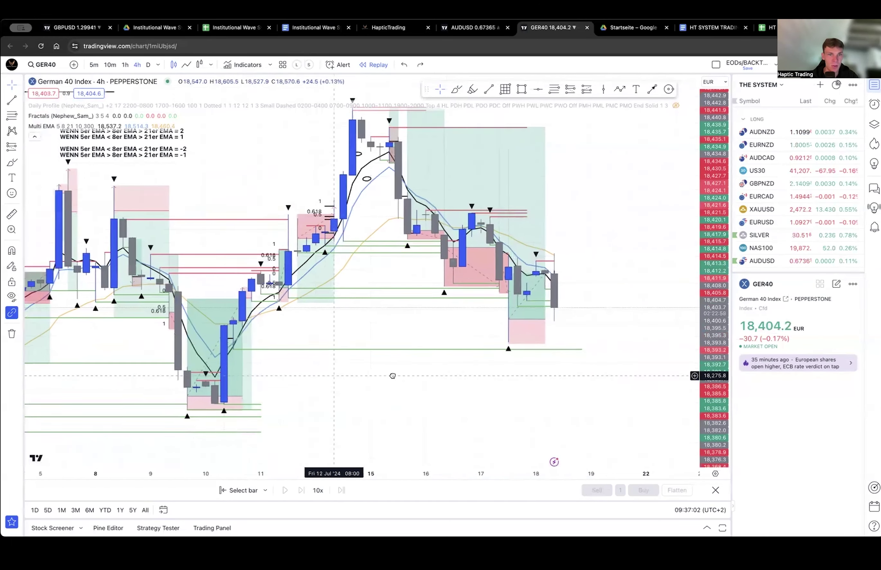
scroll(393, 376, "left", 5)
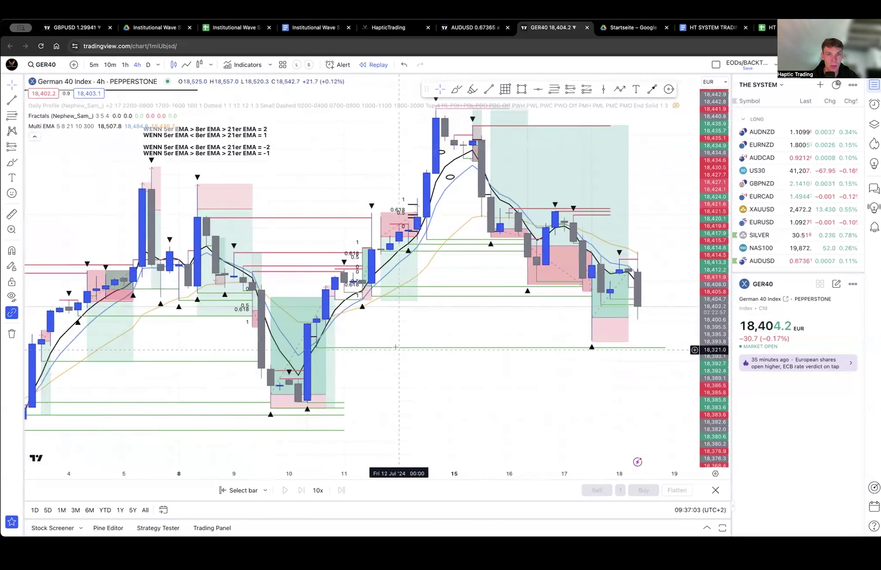
left_click(334, 319)
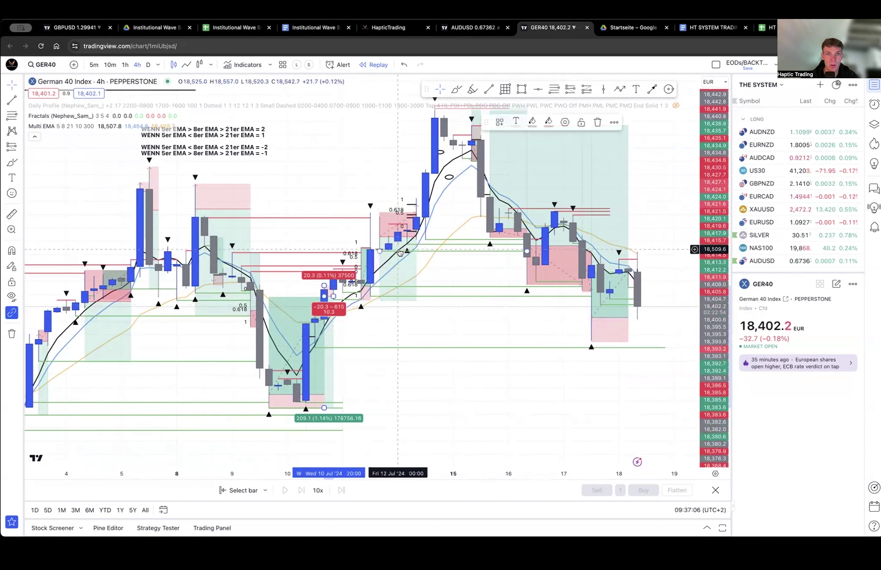
scroll(325, 129, "up", 3)
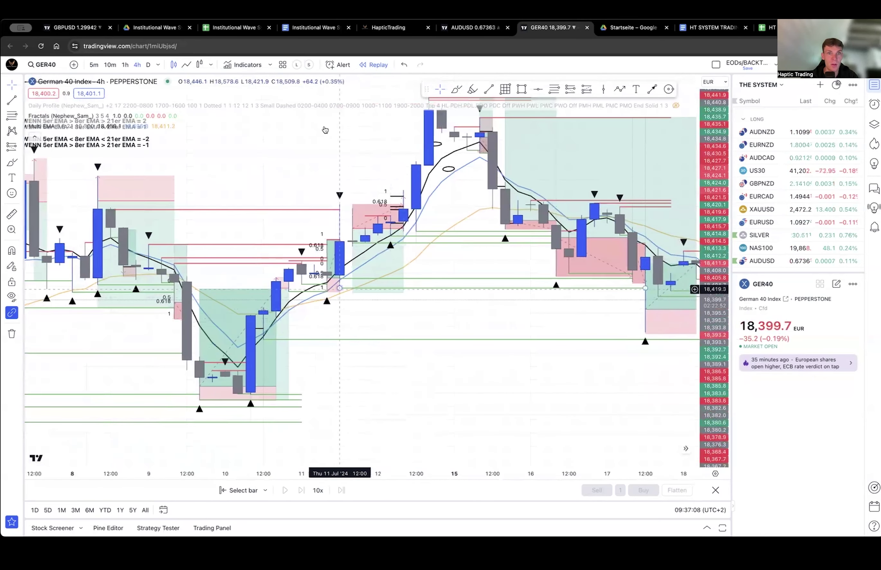
left_click(94, 64)
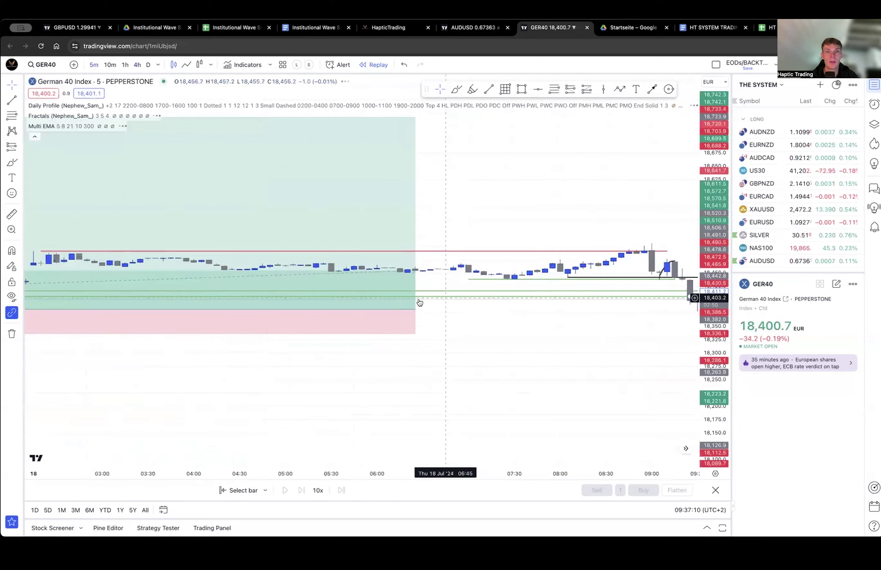
scroll(411, 314, "left", 5)
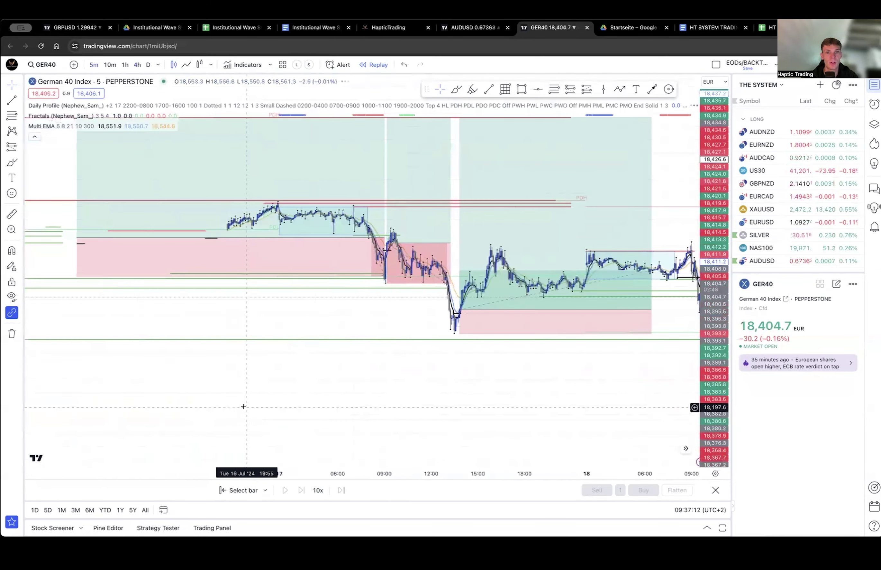
scroll(594, 410, "left", 15)
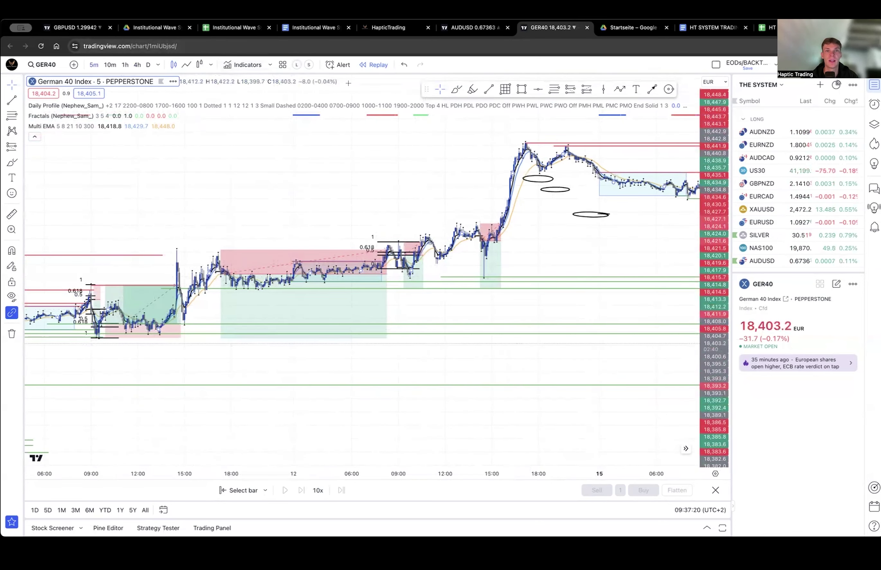
Return to the four-hour GER40 chart and inspect the EMA order at the 11 and 12 July short positions.
left_click(142, 69)
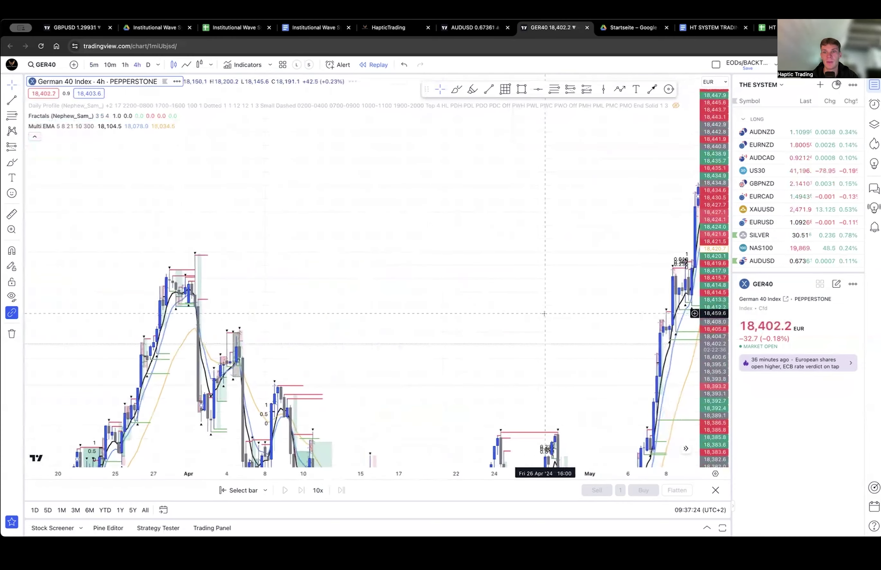
mouse_move(544, 314)
left_mouse_down()
mouse_move(529, 285)
mouse_move(370, 255)
mouse_move(283, 254)
left_mouse_up()
left_click_drag(484, 255, 103, 267)
mouse_move(617, 249)
left_mouse_down()
mouse_move(471, 197)
mouse_move(323, 177)
left_mouse_up()
left_click_drag(567, 238, 144, 289)
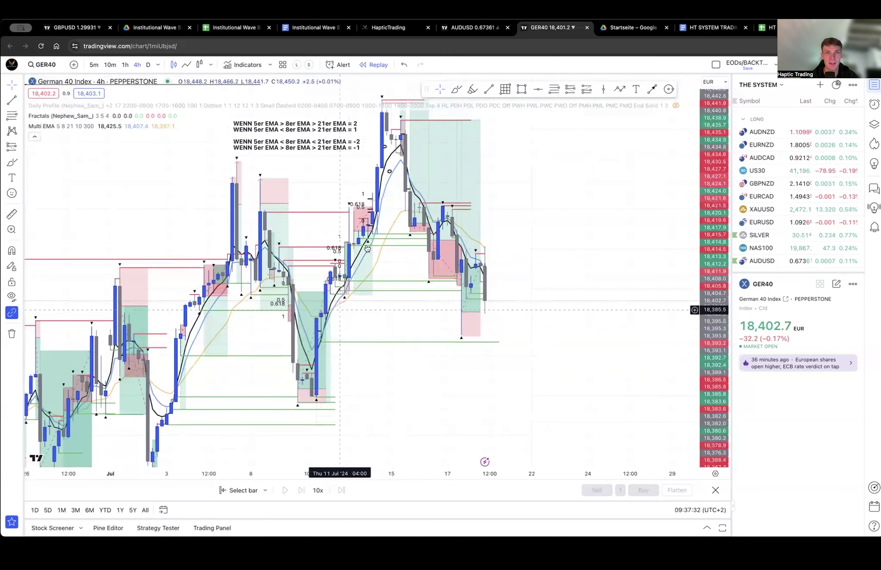
left_click_drag(547, 228, 578, 244)
scroll(392, 306, "up", 2)
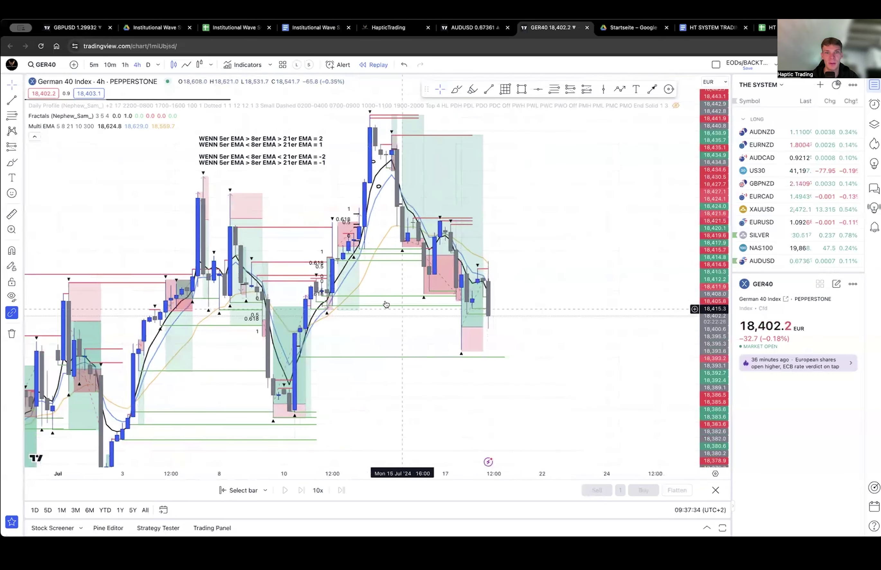
mouse_move(348, 251)
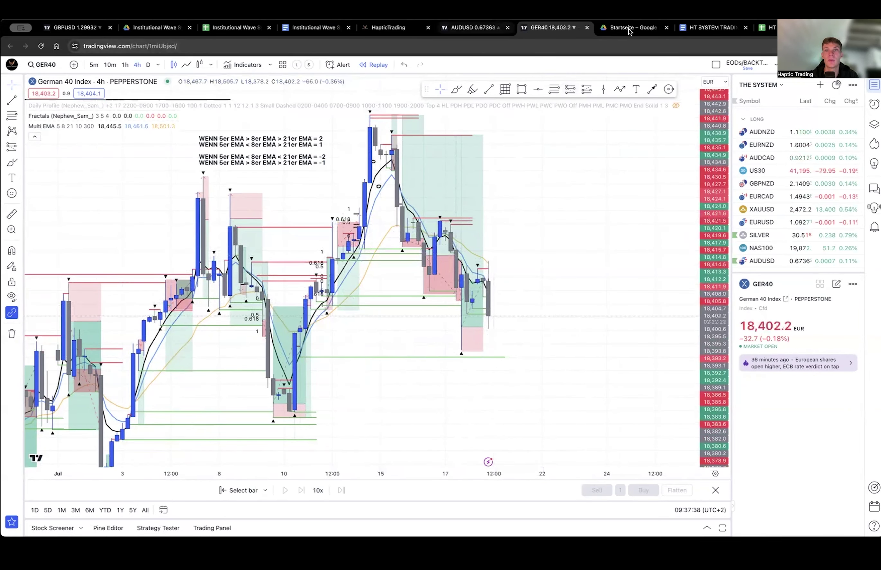
Switch to the HT SYSTEM DATEN journal and enter 2 as the TRENDSTÄRKE of trades 341 and 342.
left_click(769, 27)
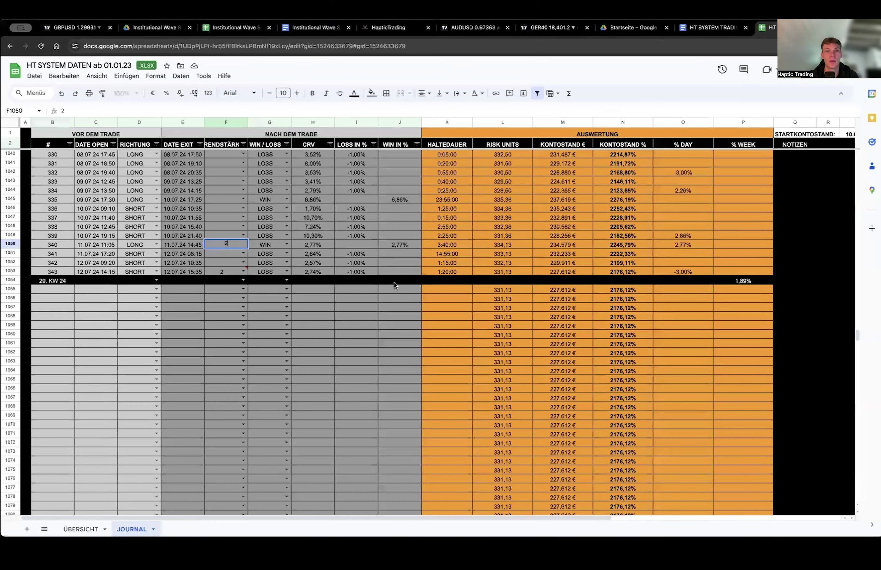
key("Return")
type("2")
key("Return")
type("2")
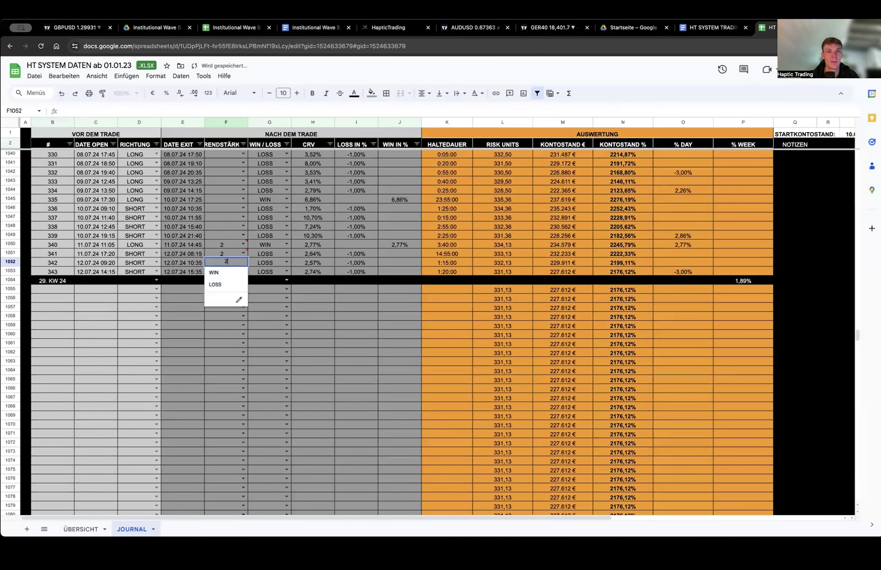
Select the entries of trade 340 from its WIN IN % value back to its trade number for review.
key("Up")
key("Up")
key("Right")
key("Right")
key("Right")
key("Right")
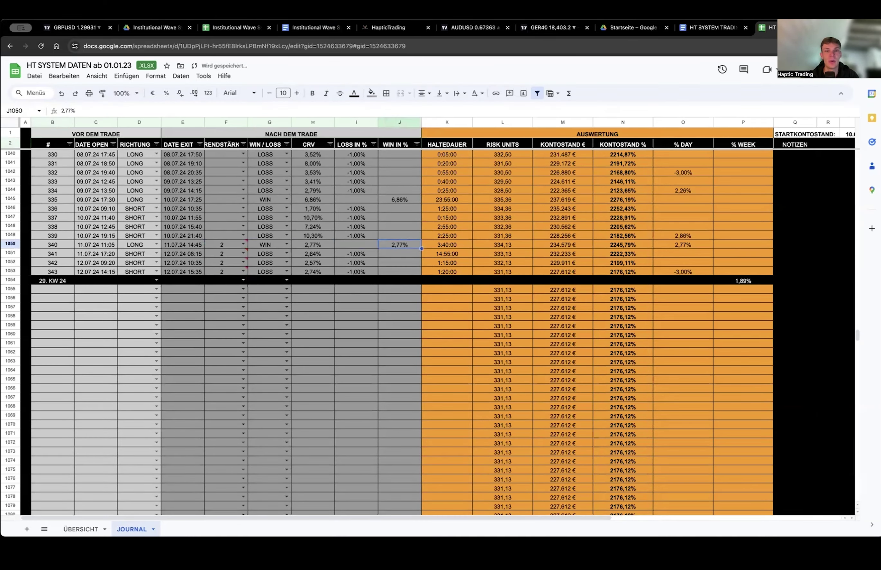
key("shift+Left")
key("shift+Left")
key("shift+Left")
key("shift+Left")
key("shift+Left")
key("shift+Left")
key("shift+Left")
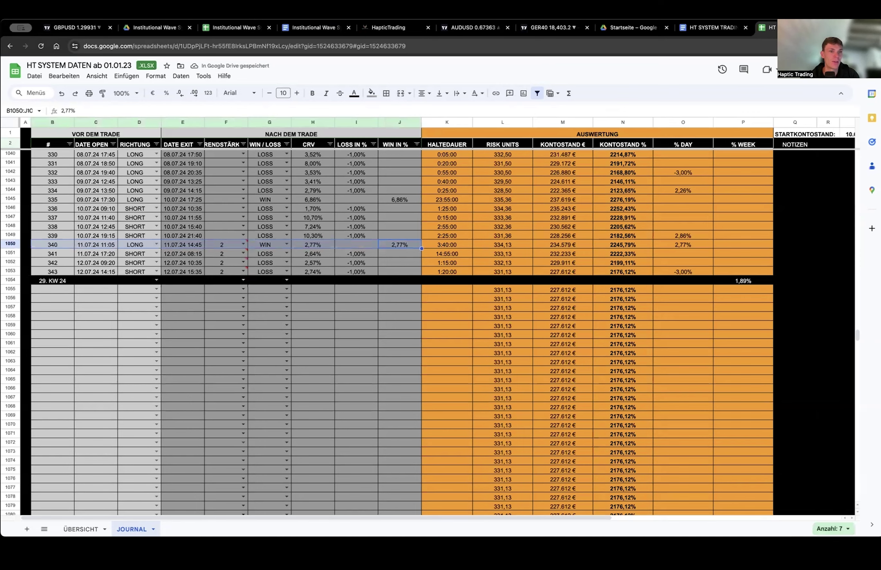
Clear the LOSS IN % values of trades 341 to 343.
scroll(165, 301, "up", 2)
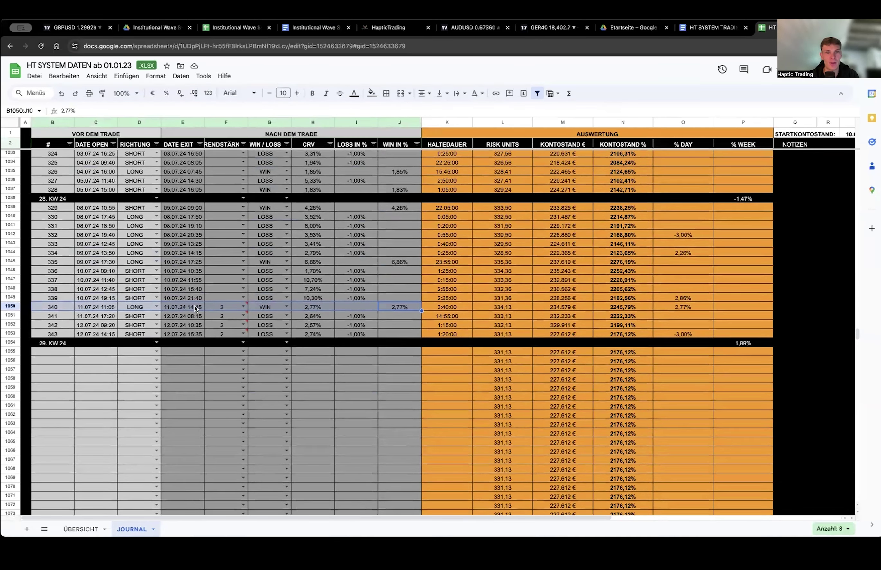
left_click(90, 316)
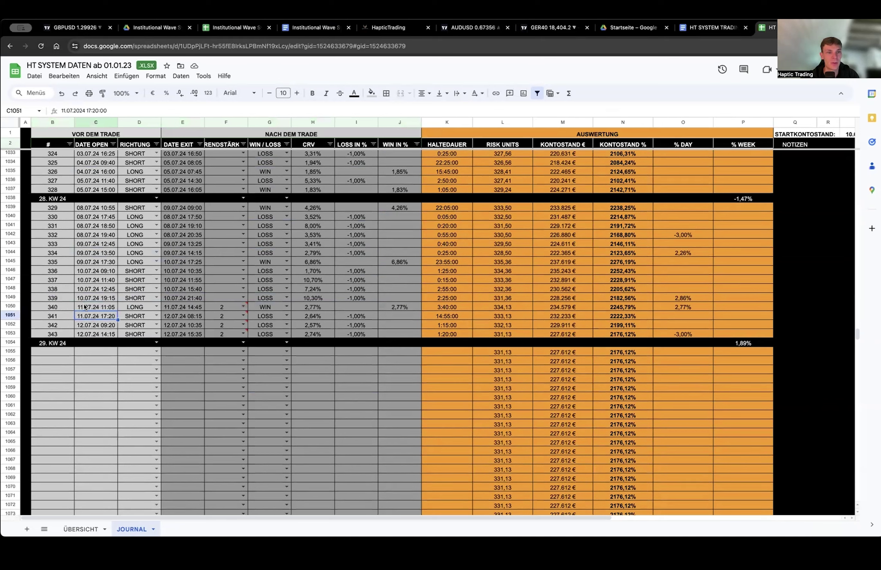
left_click(60, 317)
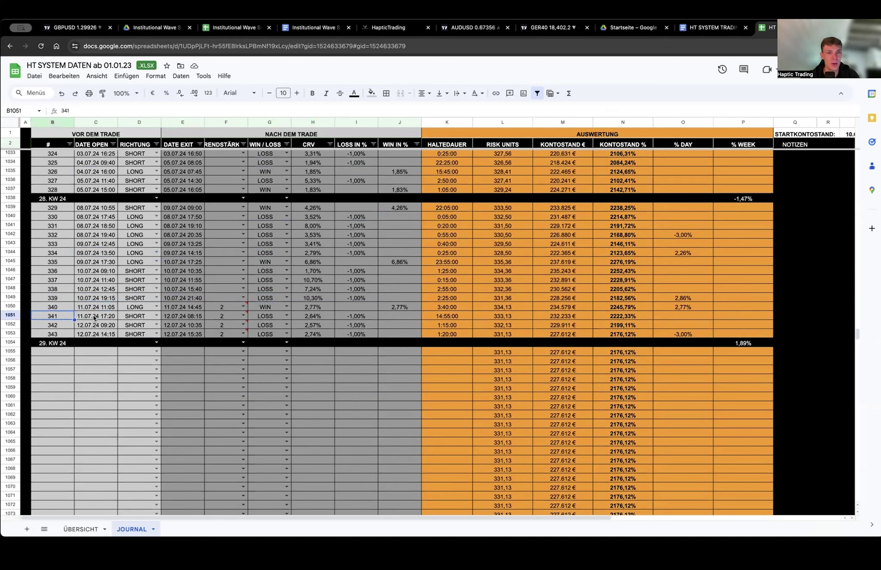
mouse_move(218, 317)
left_click(354, 317)
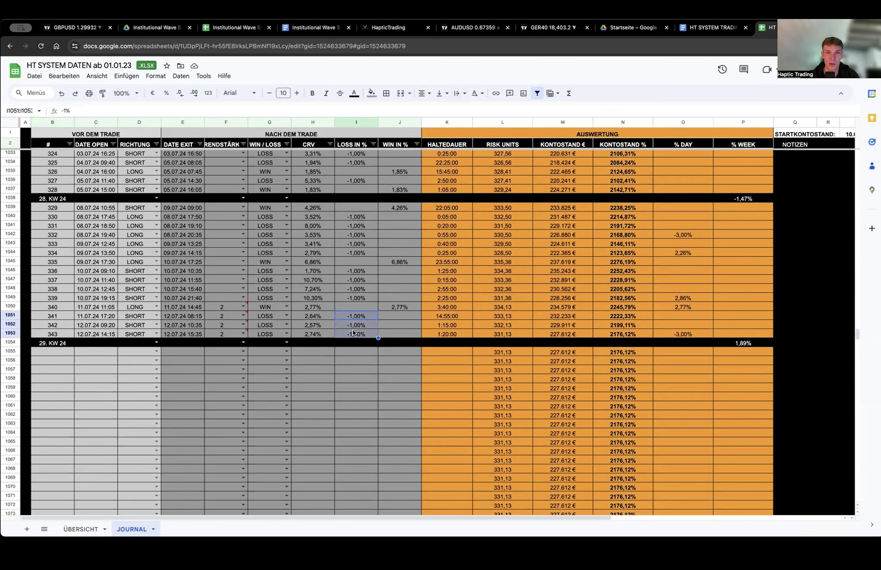
key("Delete")
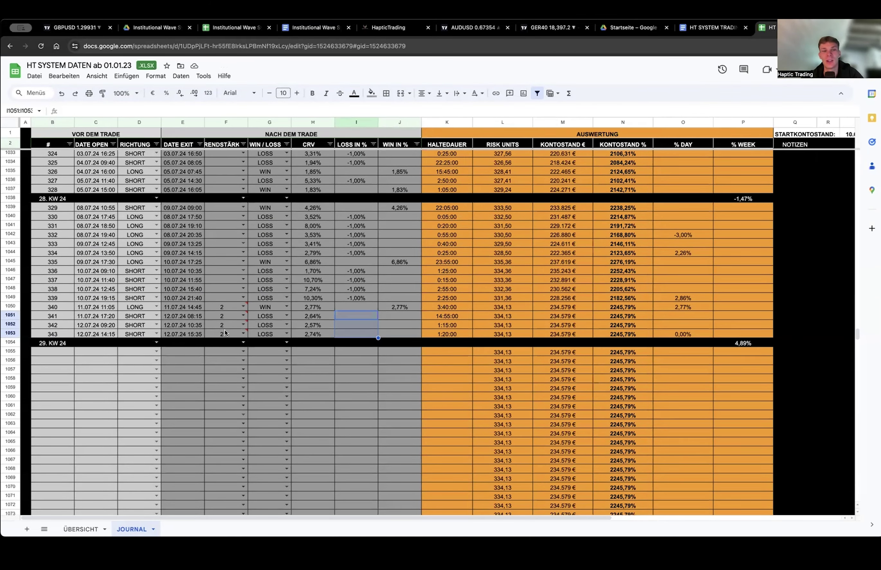
Review the TRENDSTÄRKE values of trades 340 to 343 and trade 340's entries, comparing them with the GER40 chart.
left_click_drag(225, 332, 225, 307)
mouse_move(225, 312)
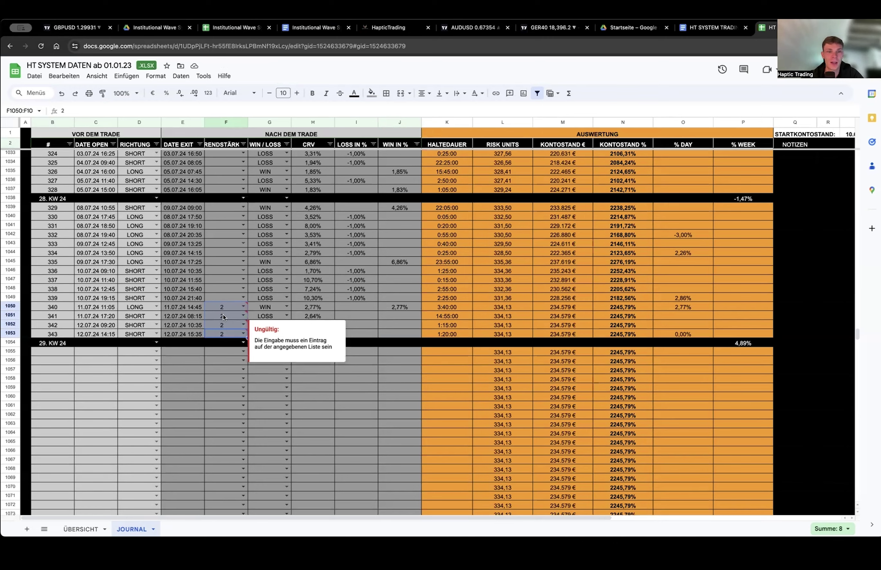
left_click_drag(85, 308, 400, 309)
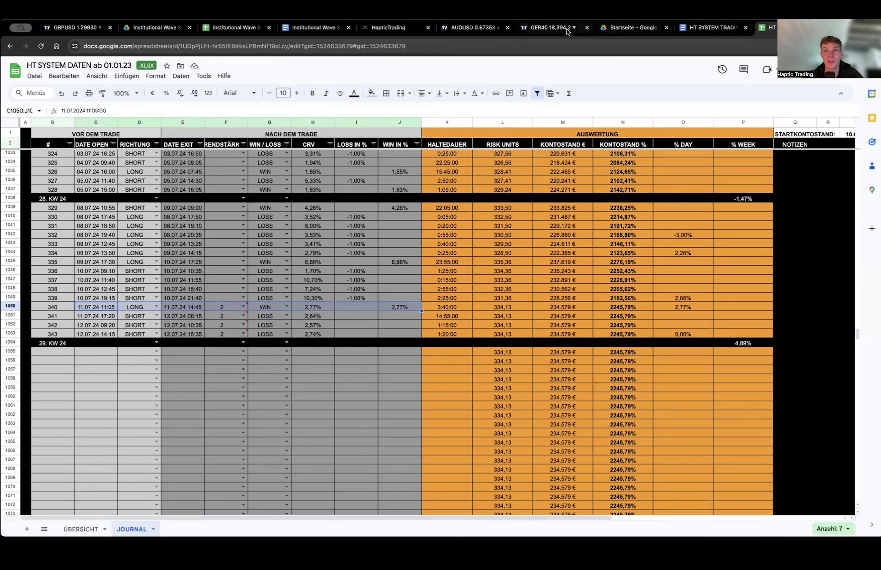
left_click(544, 32)
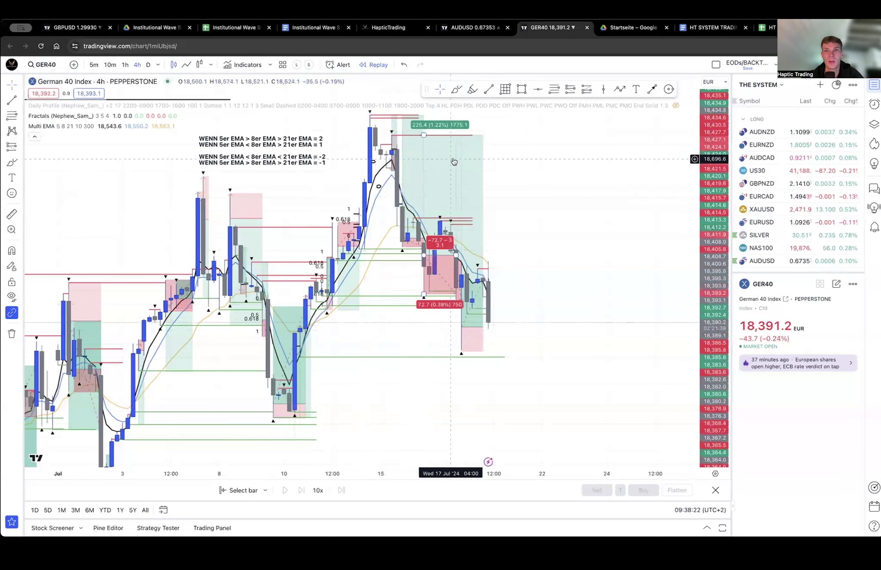
left_click(767, 28)
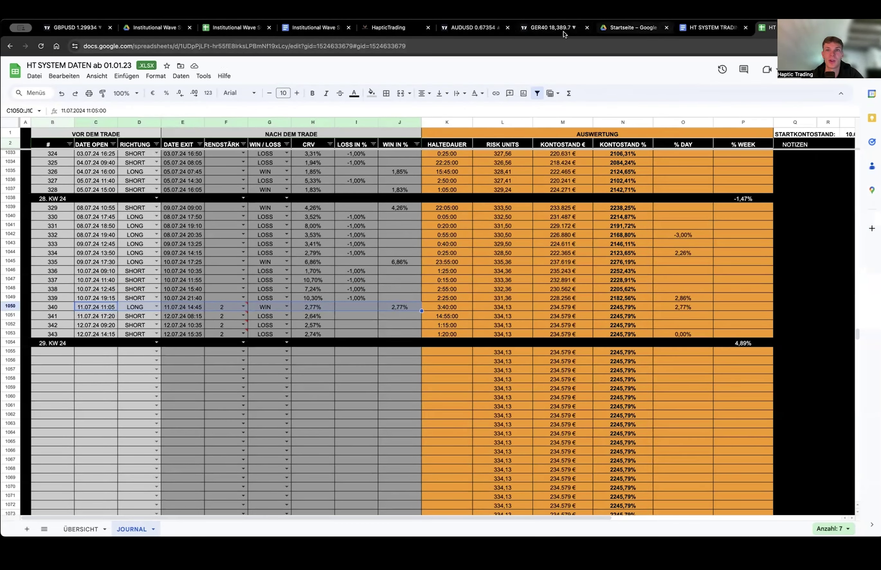
Switch to the GER40 chart and examine the EMA order at the 9 July long position.
left_click(548, 32)
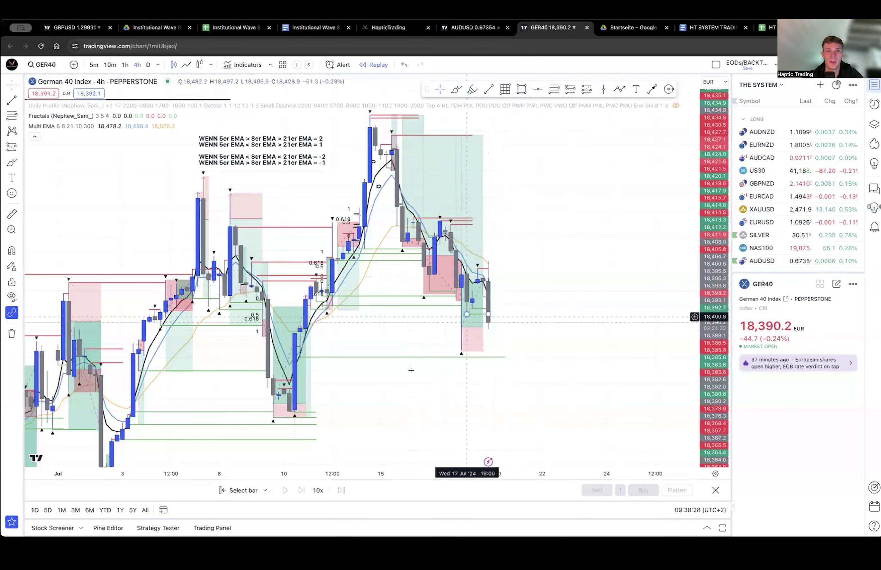
left_click_drag(385, 373, 547, 300)
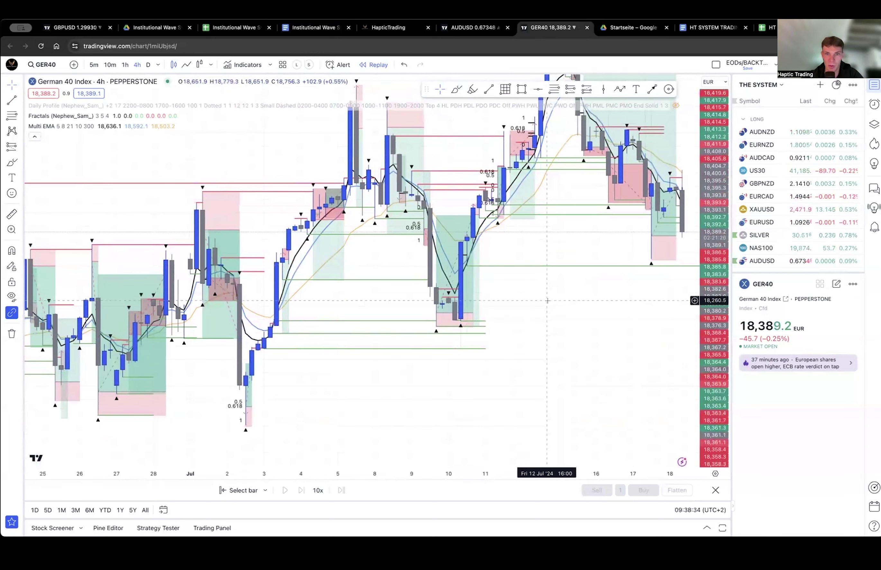
scroll(548, 300, "up", 2)
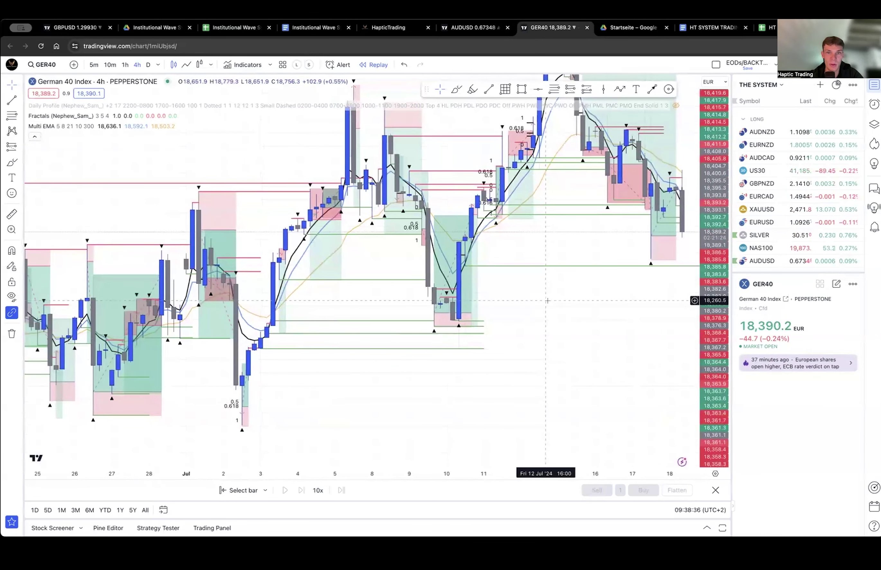
left_click(435, 313)
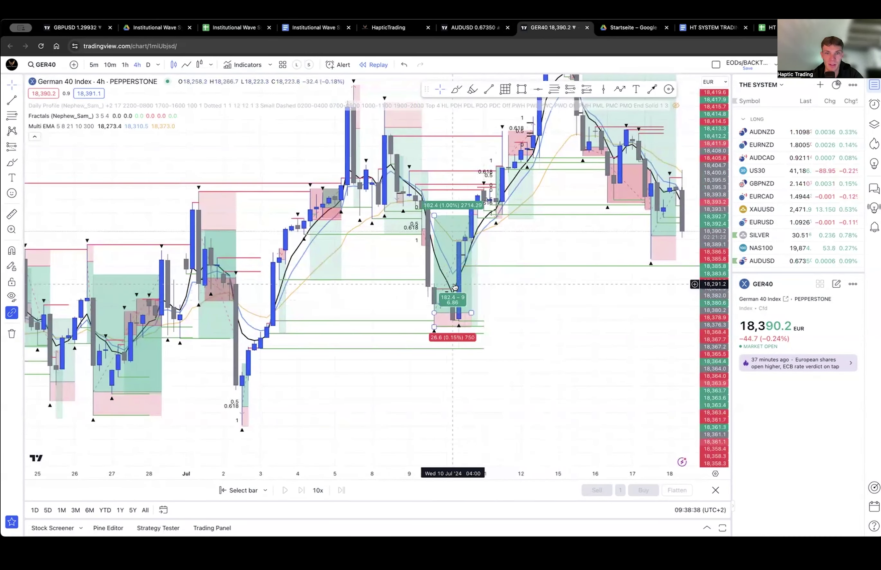
left_click(509, 284)
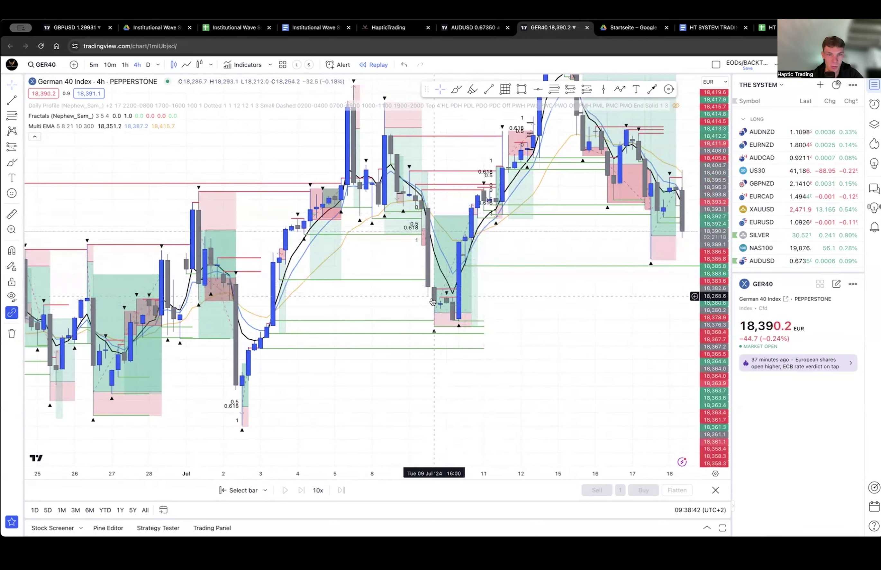
left_click(444, 230)
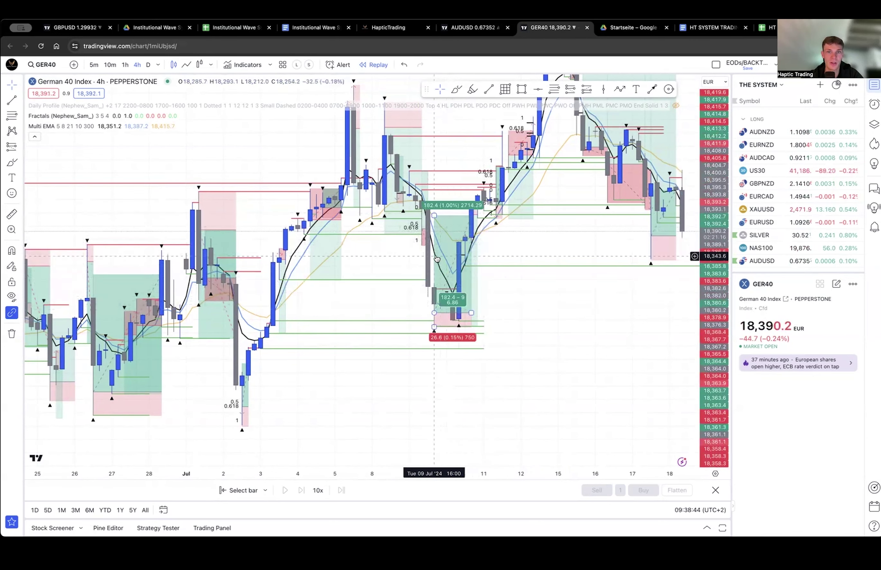
left_click(538, 348)
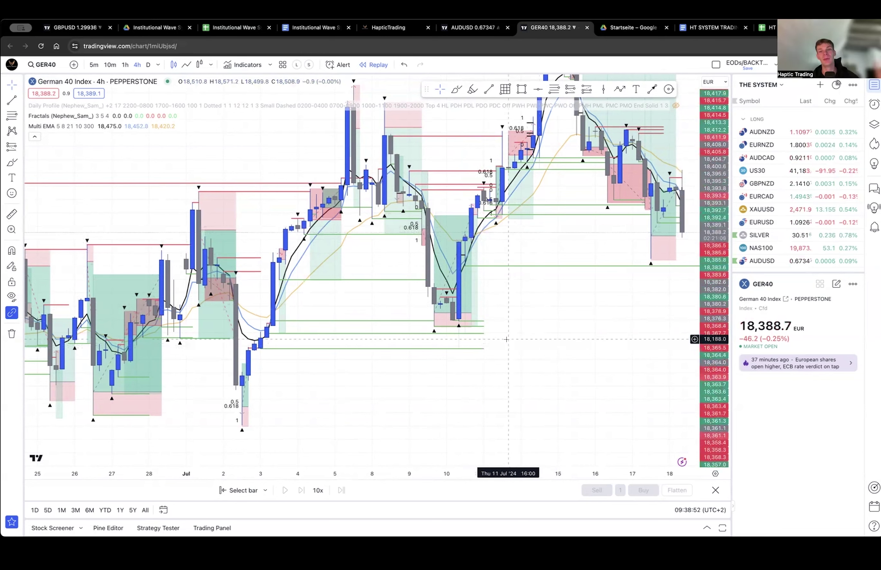
left_click_drag(542, 309, 502, 336)
left_click(418, 304)
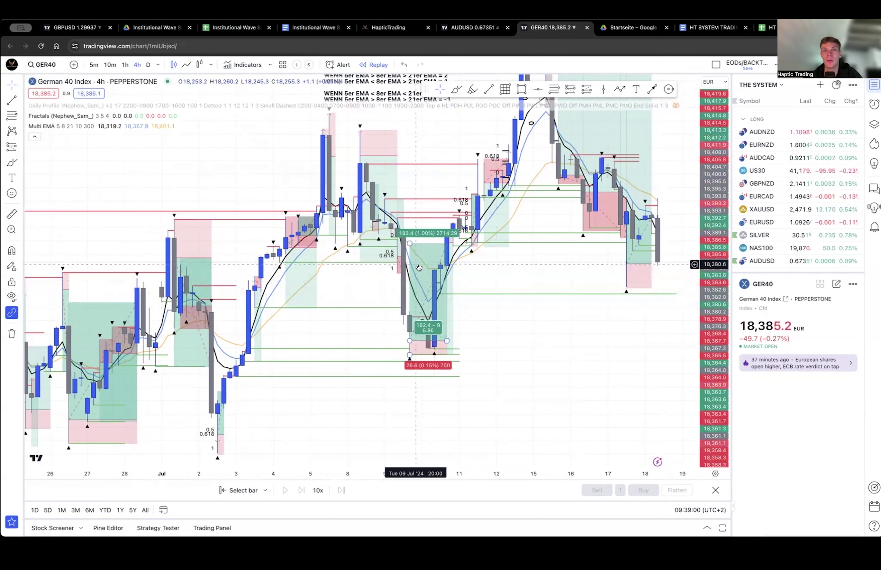
Compare the 9 July long position on the GER40 4-hour chart with the written EMA scoring rules.
left_click_drag(416, 112, 431, 190)
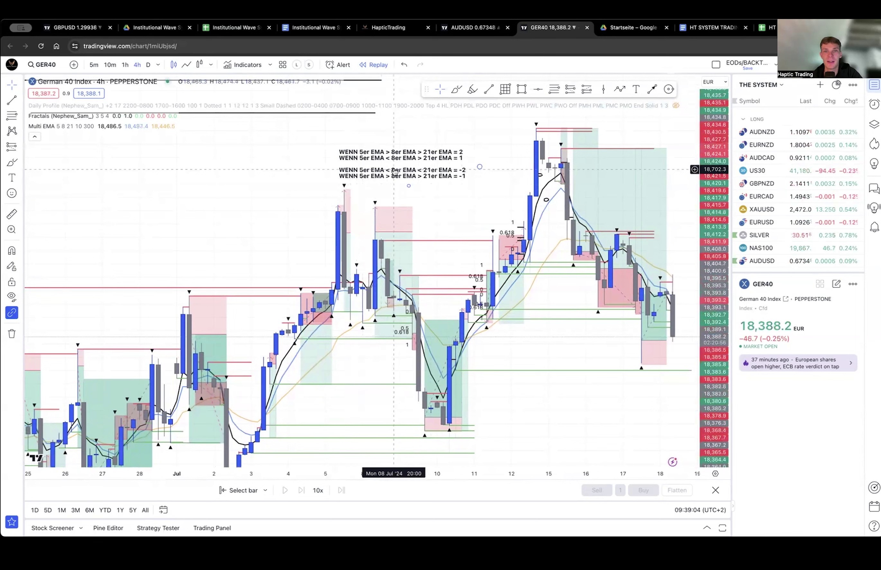
left_click(437, 388)
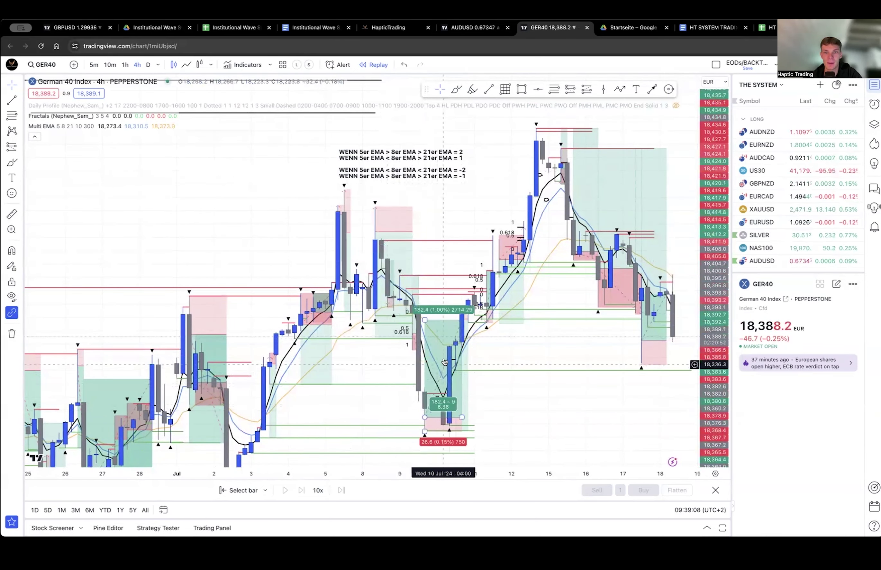
left_click(450, 192)
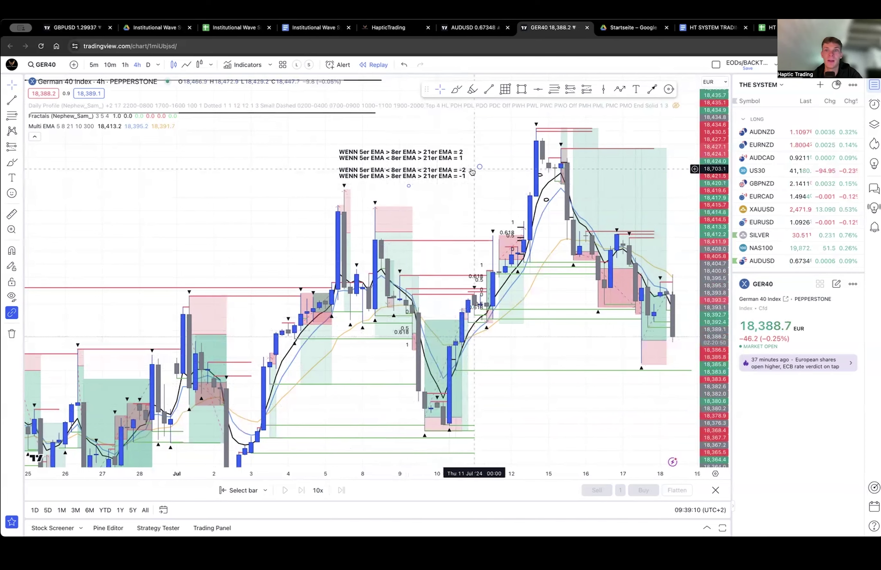
scroll(444, 346, "up", 3)
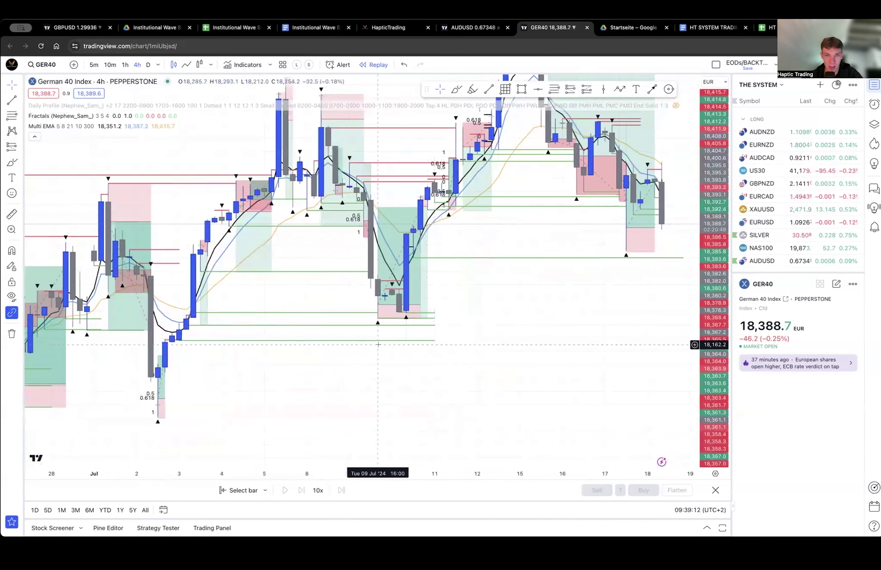
Return to the journal and set the TRENDSTÄRKE of trade 335 to -2.
left_click(774, 31)
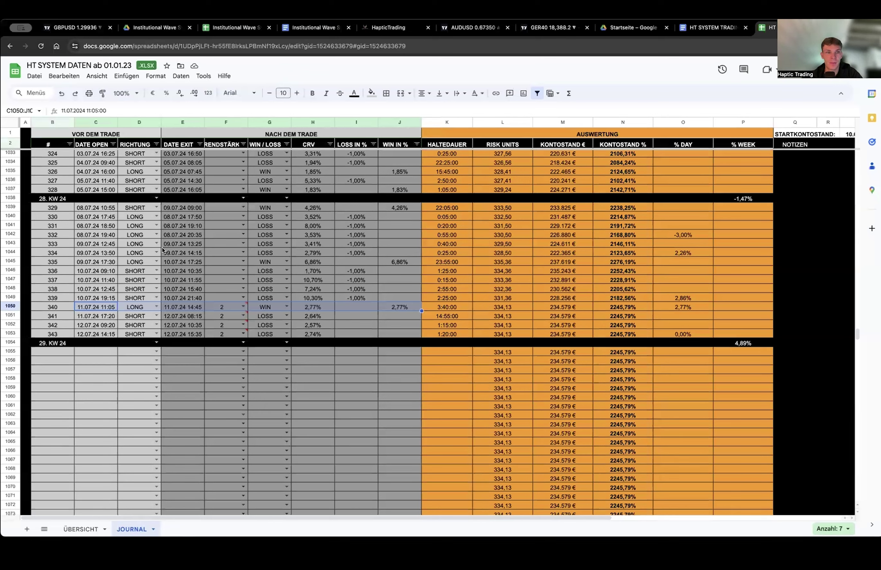
left_click(111, 263)
left_click_drag(393, 262, 52, 262)
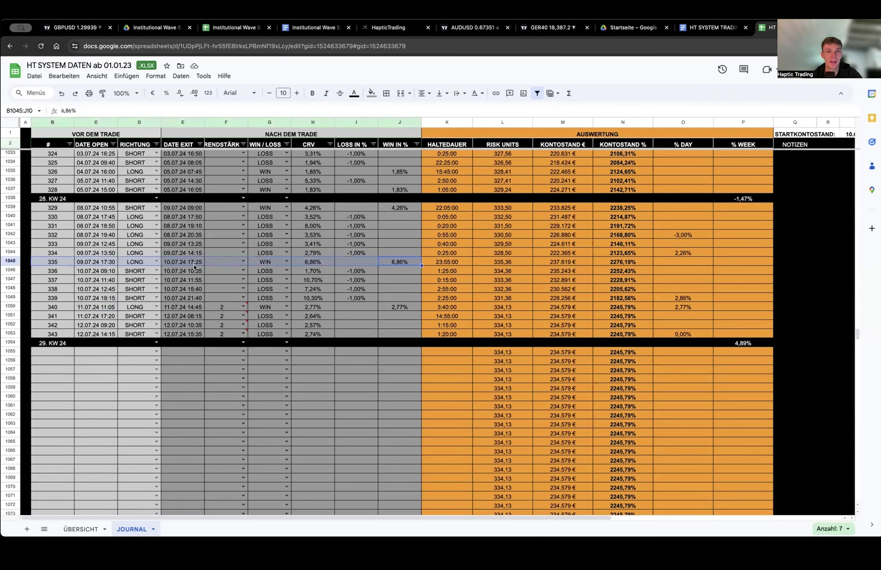
left_click(225, 263)
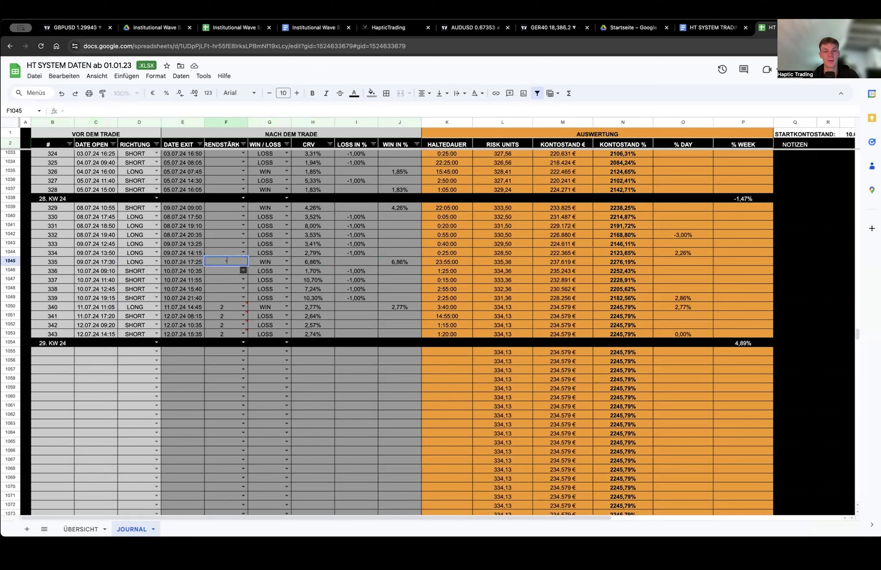
key("Return")
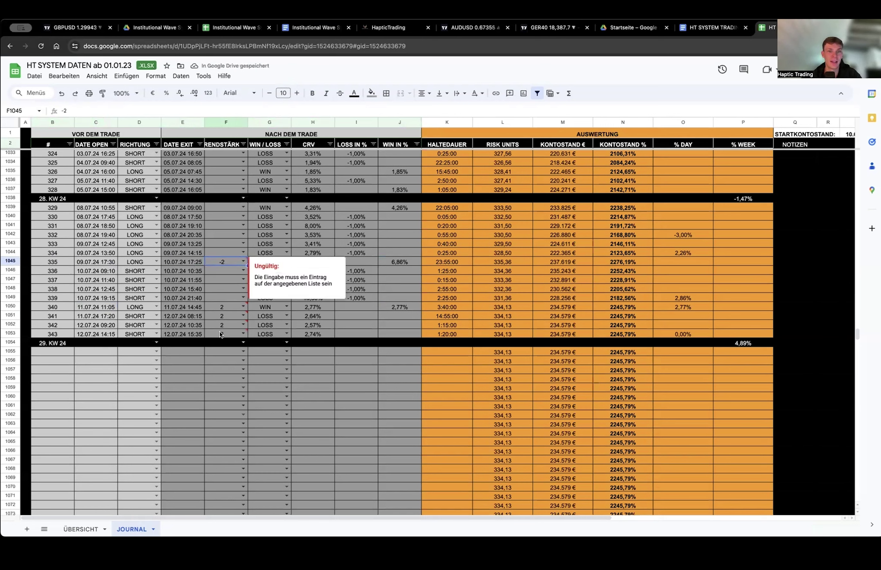
mouse_move(230, 333)
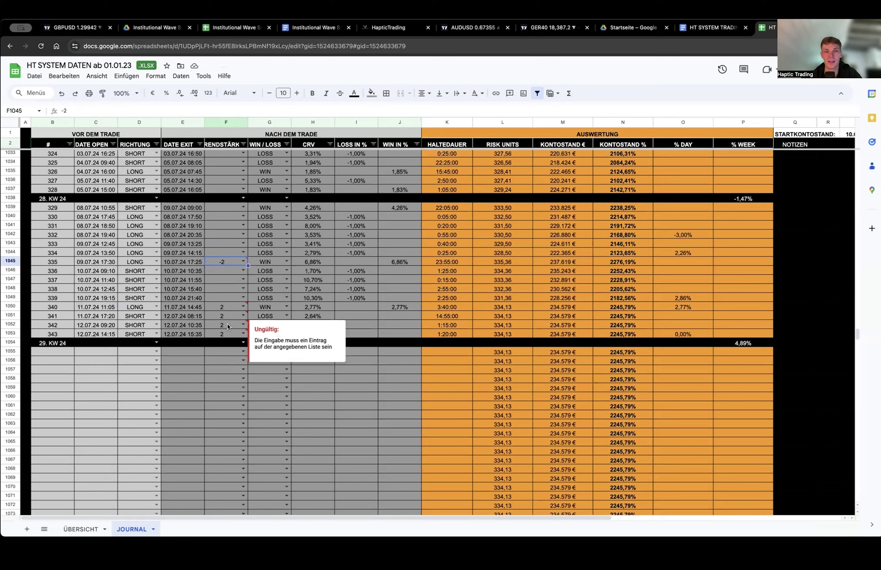
Clear the WIN IN % value of trade 335 and review the emptied LOSS IN % cells of trades 341 to 343.
left_click(395, 265)
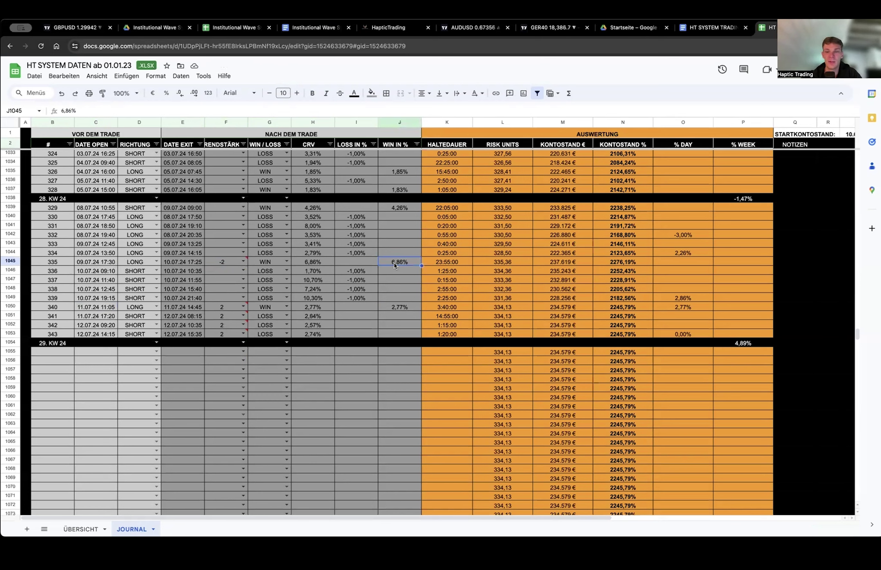
key("Delete")
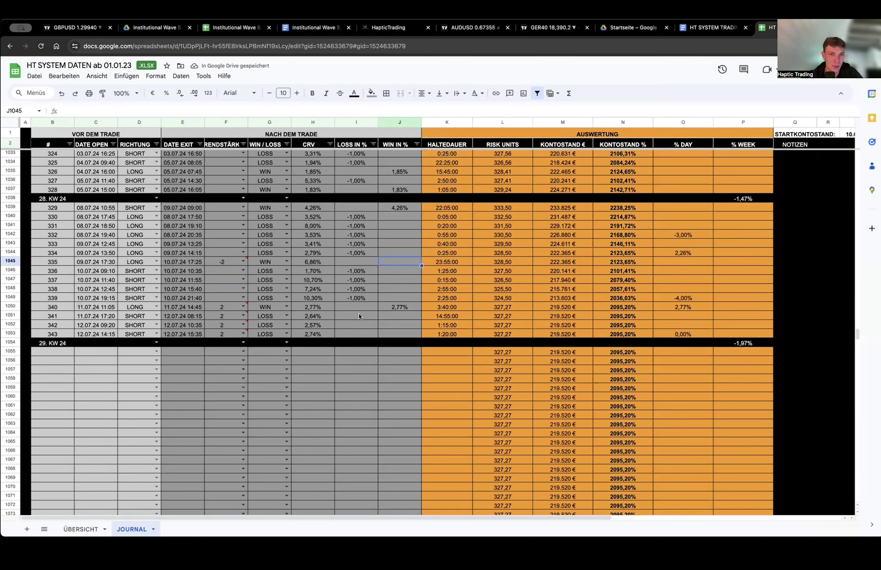
left_click_drag(360, 317, 358, 328)
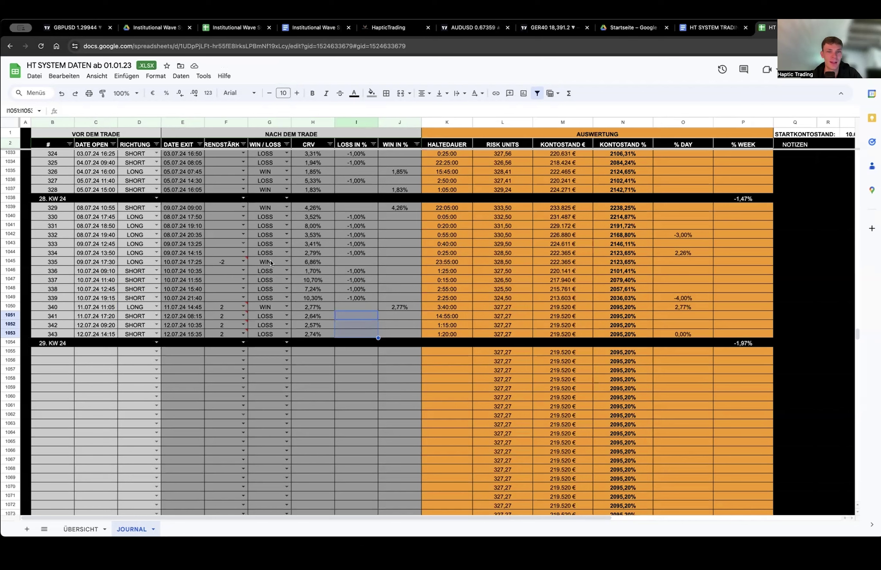
left_click(393, 263)
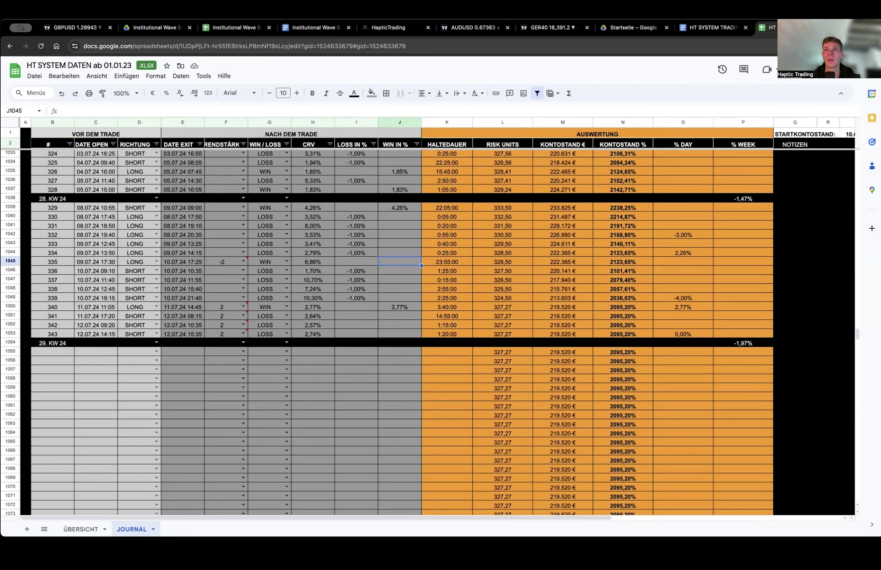
Switch to the GER40 chart and examine the EMA order and trades from early to mid July, checking back with the journal.
left_click(550, 27)
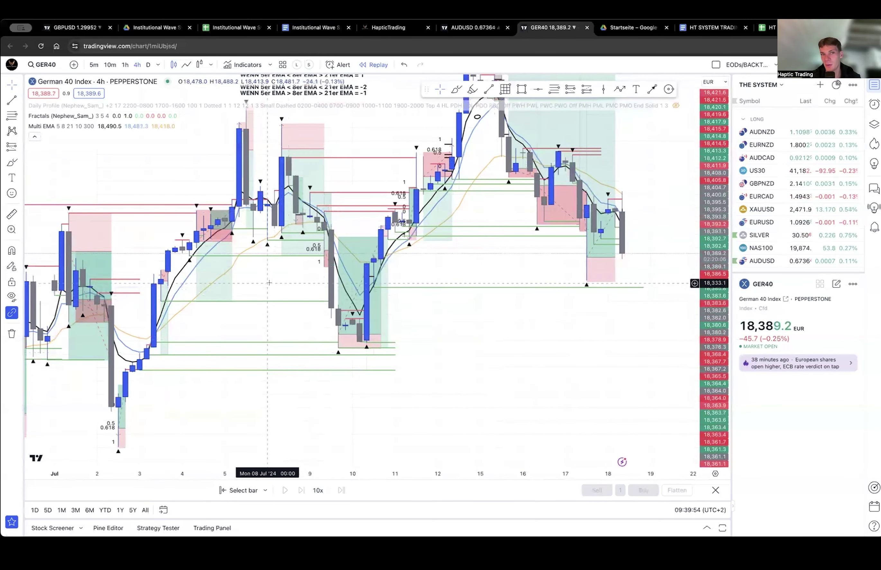
left_click_drag(271, 282, 291, 268)
scroll(291, 268, "left", 5)
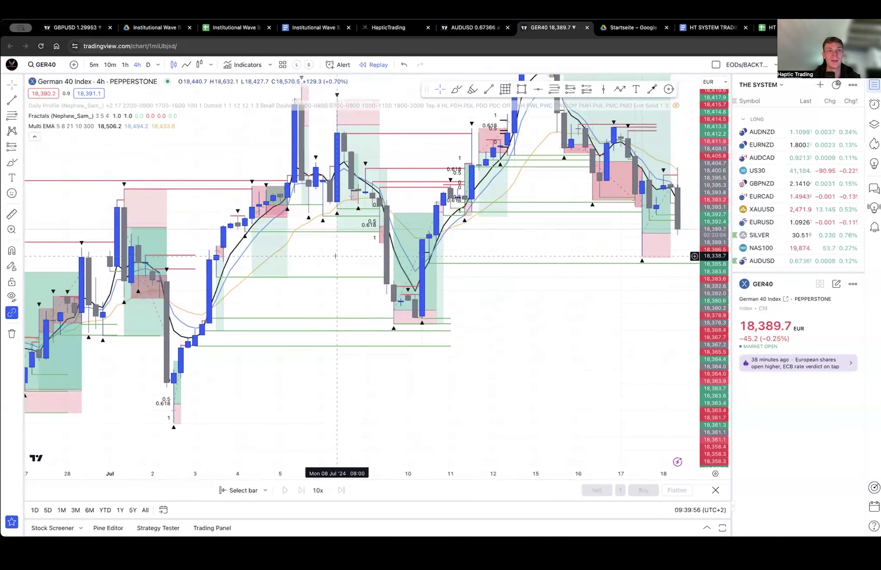
scroll(238, 396, "left", 6)
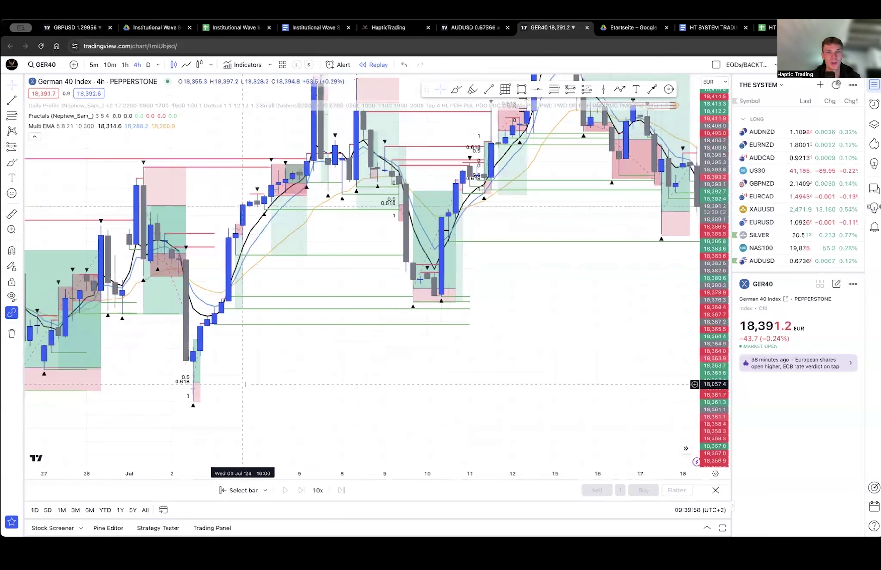
left_click_drag(275, 365, 284, 364)
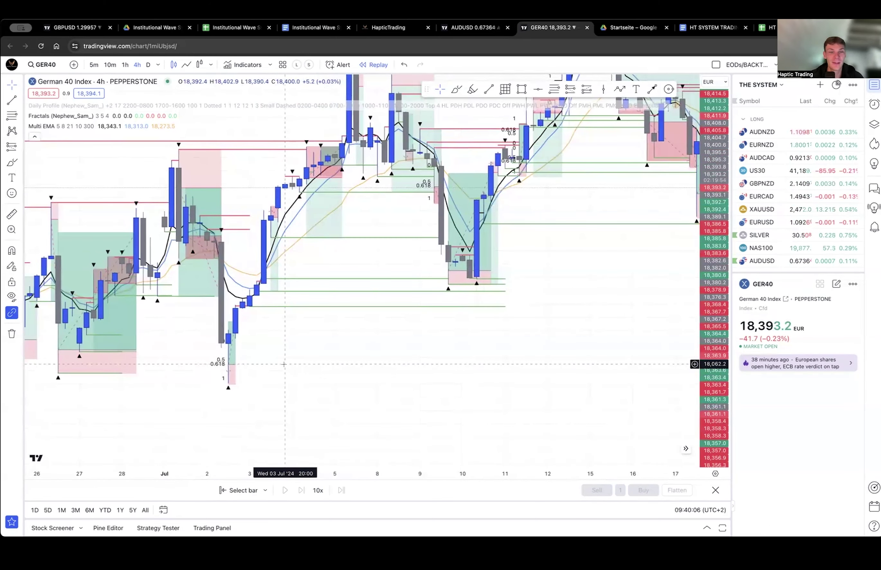
left_click_drag(285, 363, 260, 404)
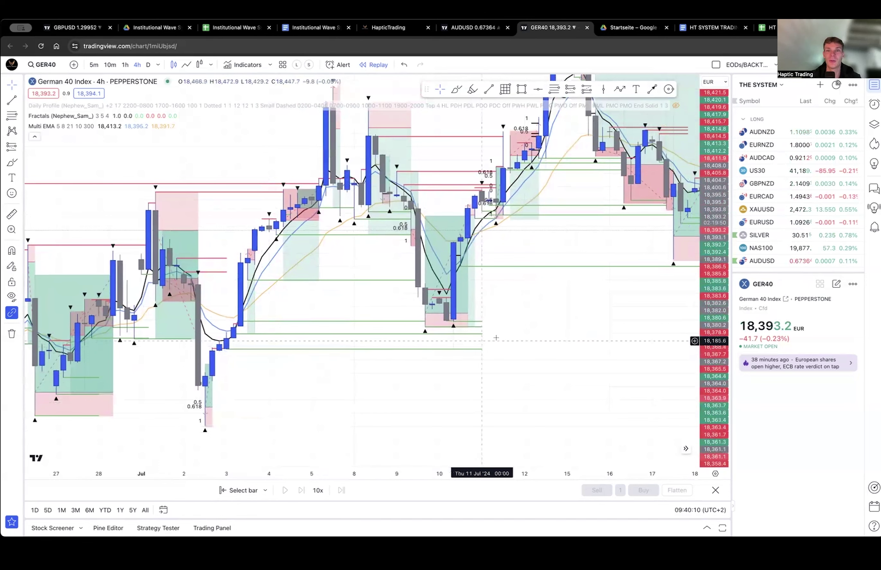
left_click(768, 27)
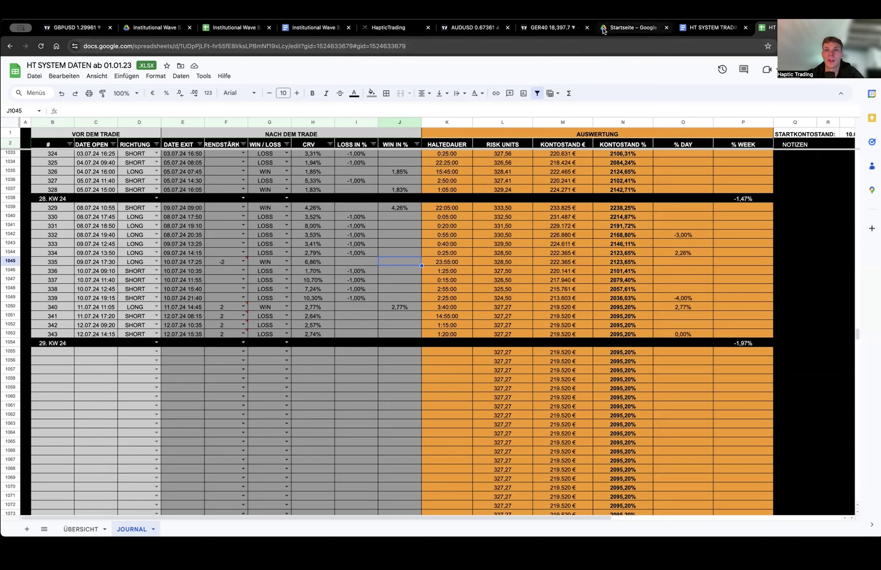
left_click(552, 27)
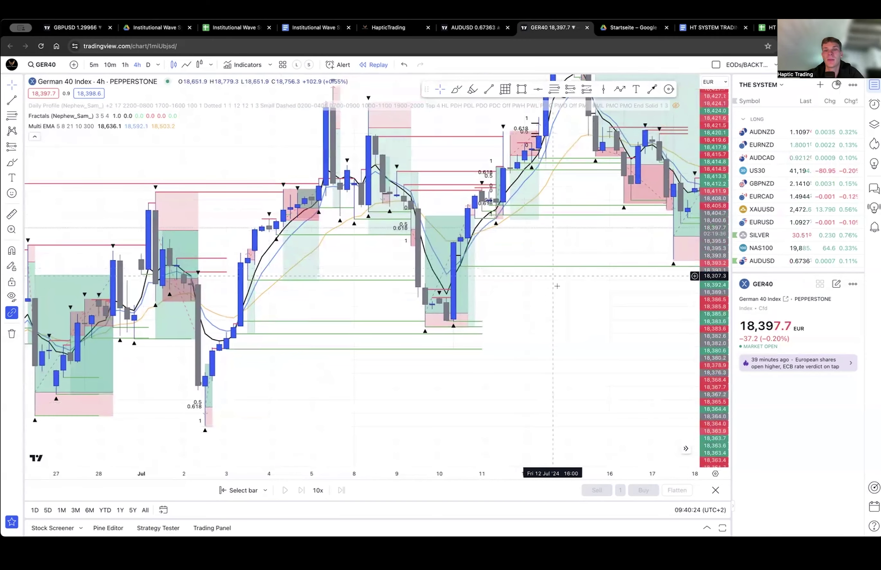
left_click_drag(497, 334, 468, 379)
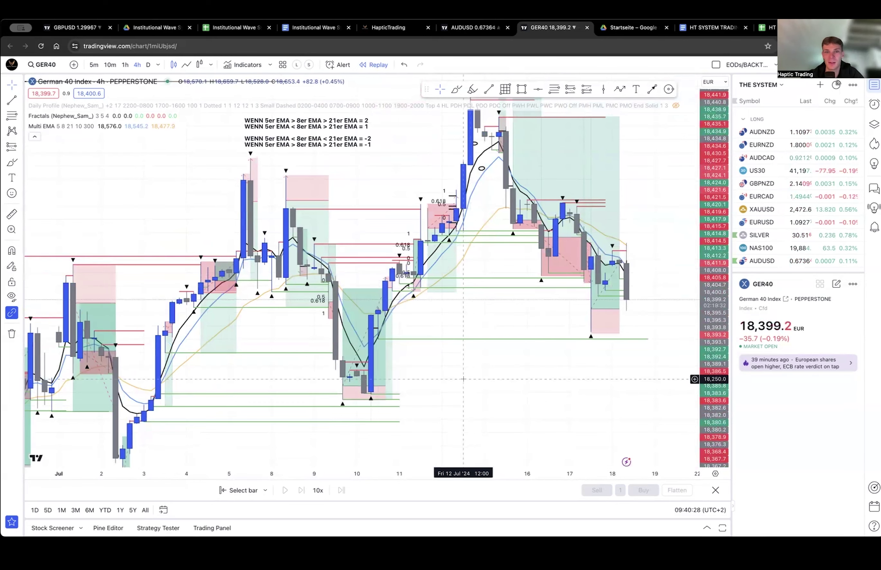
Place vertical lines on the 4-hour chart at 10 July 12:00 and 9 July 12:00.
left_click(421, 339)
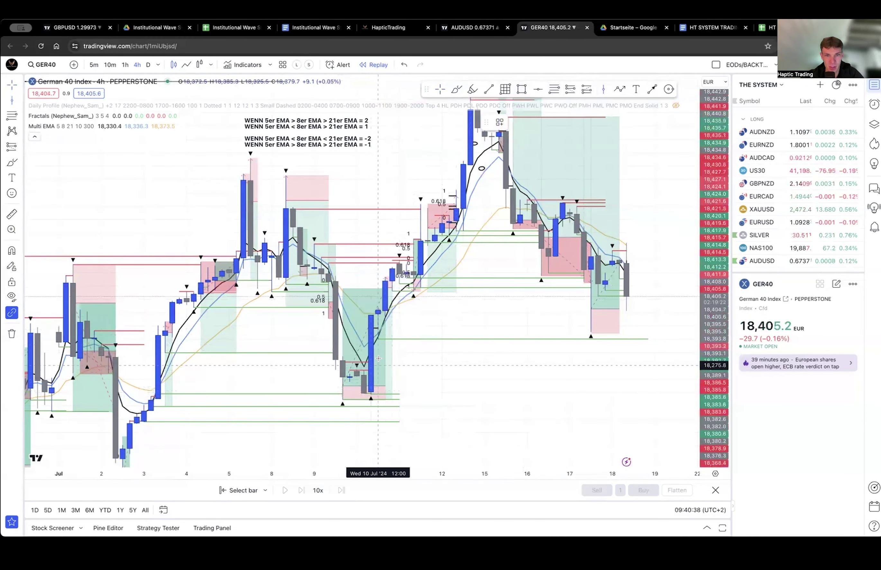
left_click(379, 327)
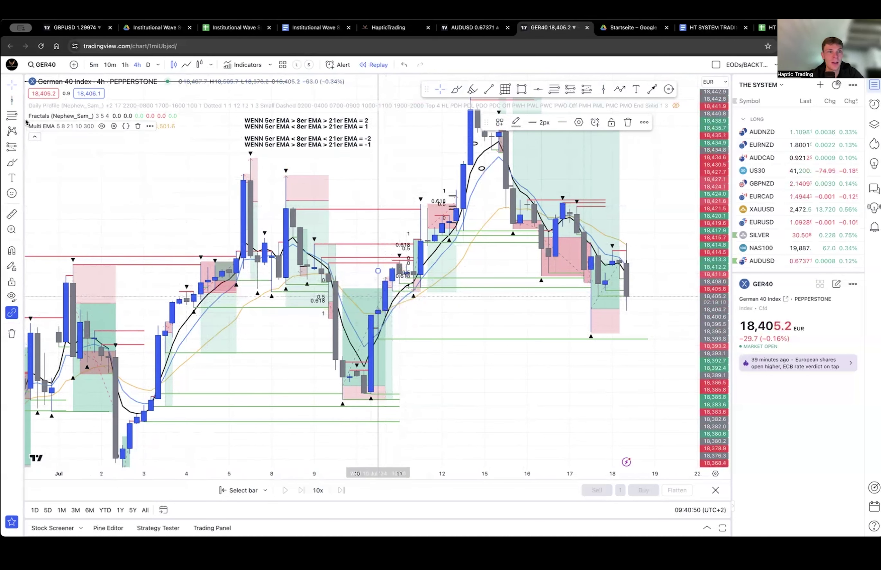
left_click(12, 101)
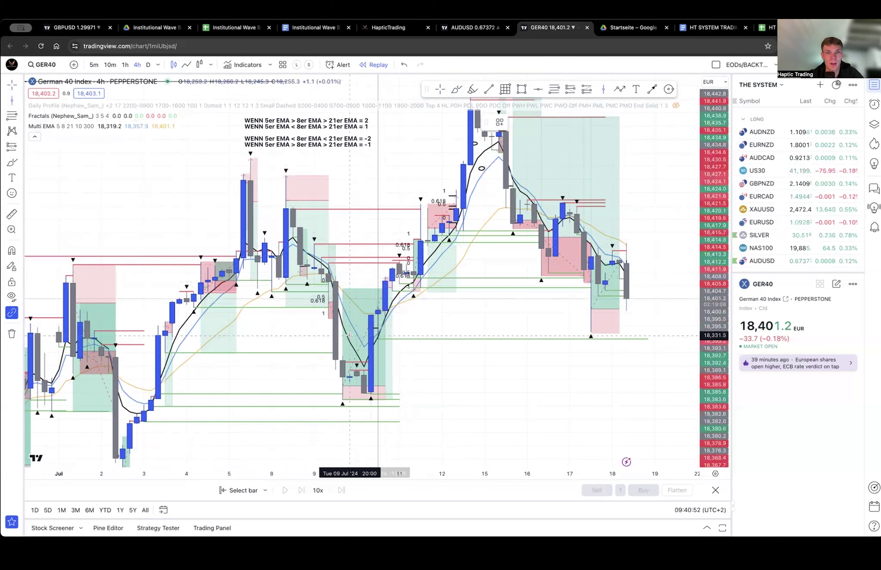
left_click(336, 314)
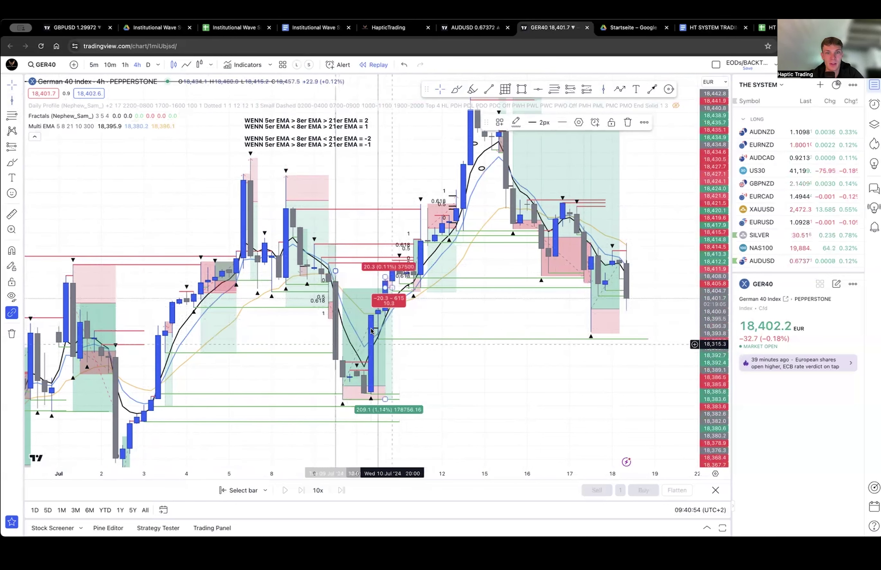
Show GER40 on the 5-minute timeframe and examine the trades around the vertical lines on 9 and 10 July.
left_click(94, 65)
scroll(242, 268, "left", 10)
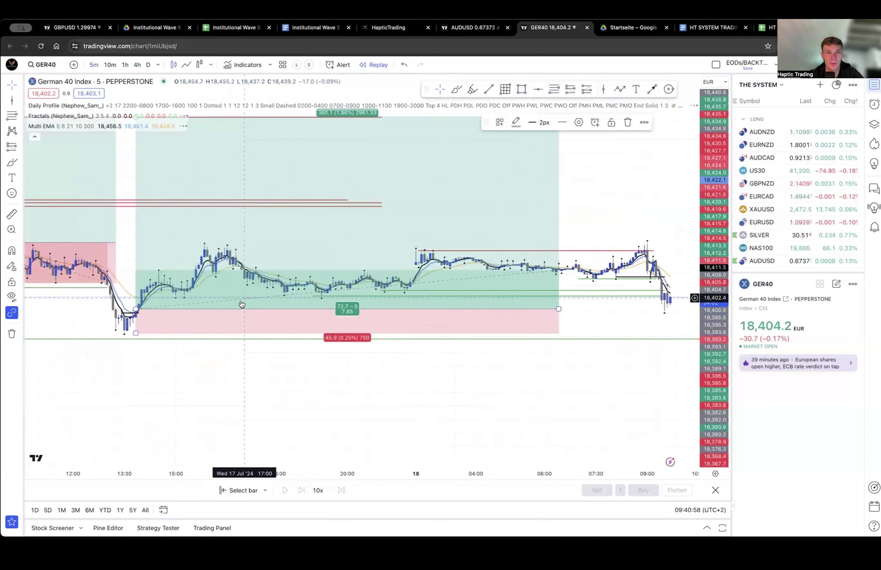
scroll(600, 322, "left", 15)
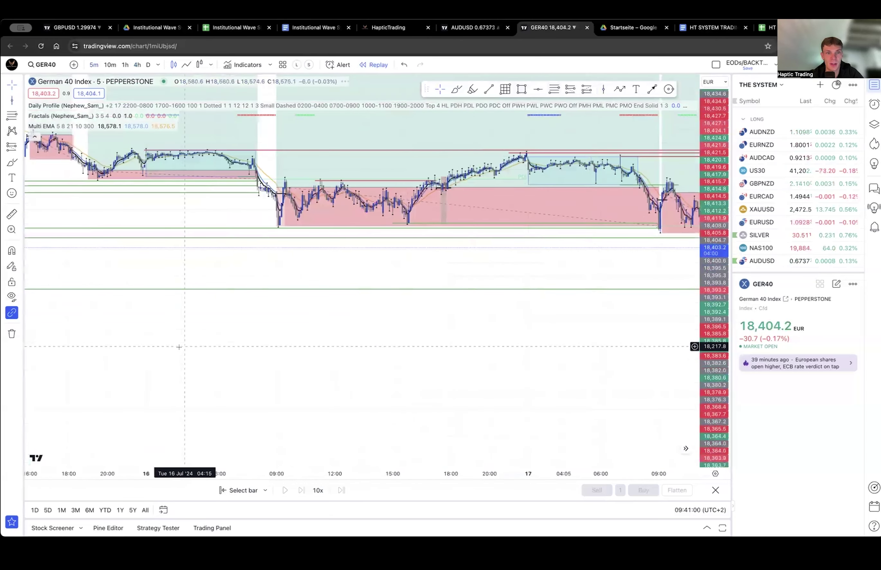
scroll(333, 356, "left", 15)
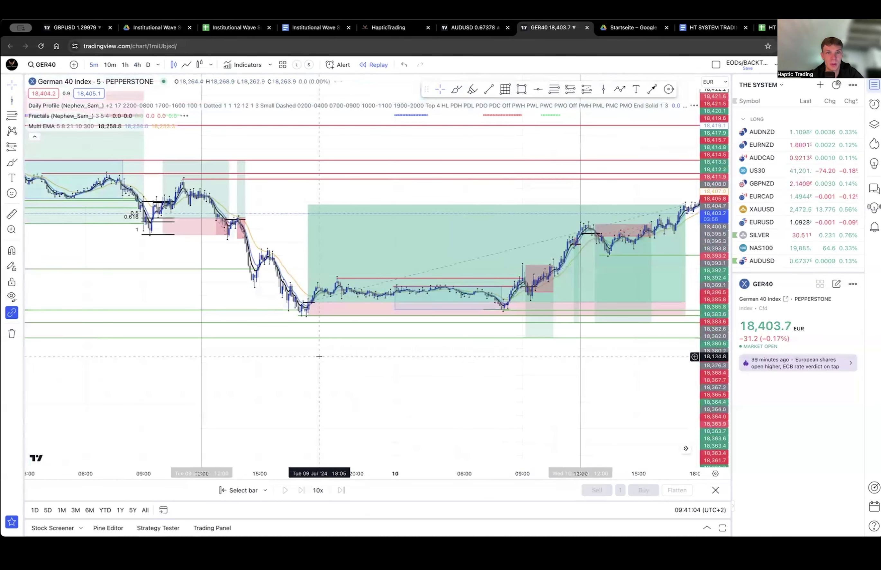
scroll(254, 249, "left", 5)
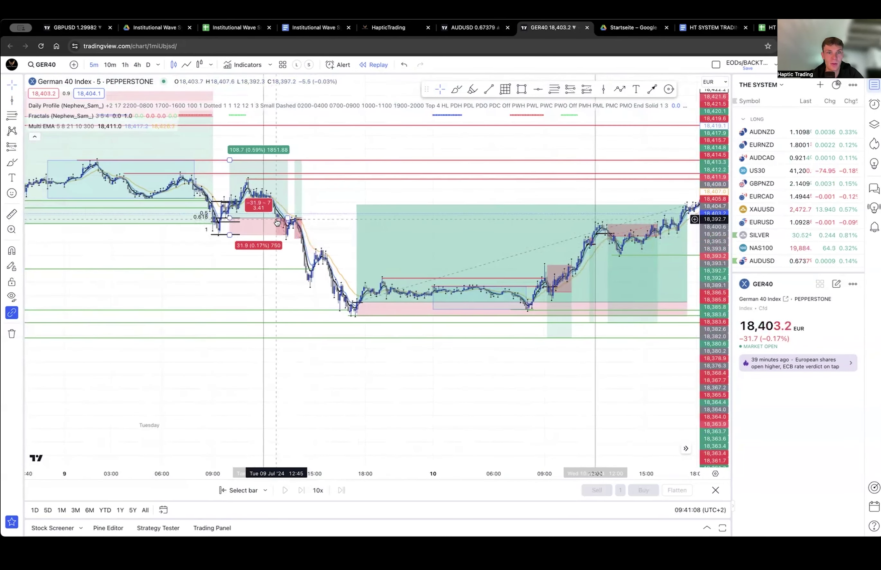
left_click_drag(277, 222, 296, 232)
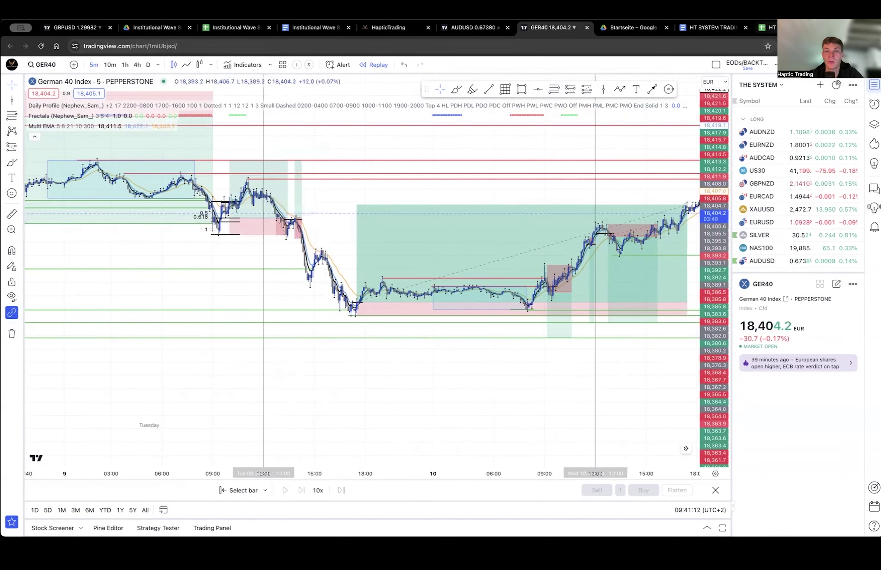
Return to the journal and select the entries of trade 338 from its opening date to its LOSS IN % value.
left_click(767, 27)
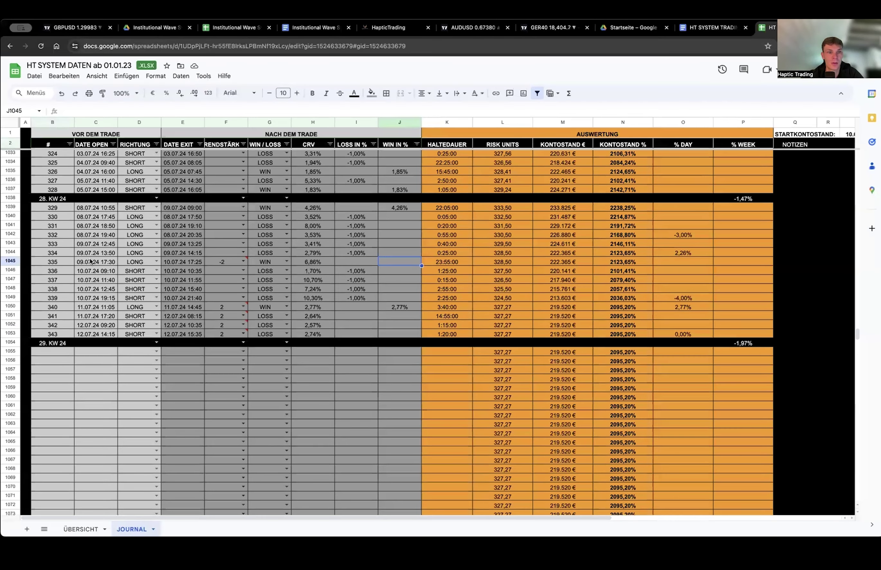
left_click(94, 289)
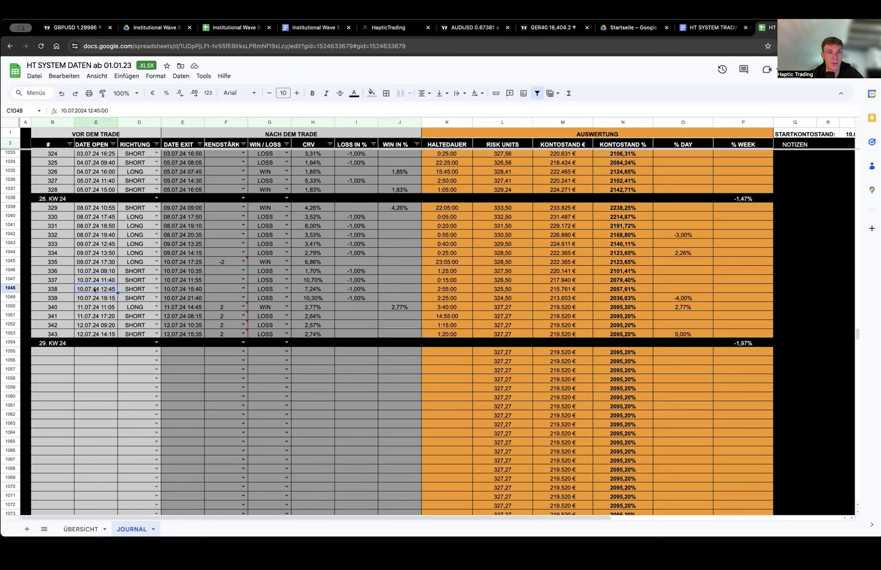
left_click_drag(109, 290, 346, 289)
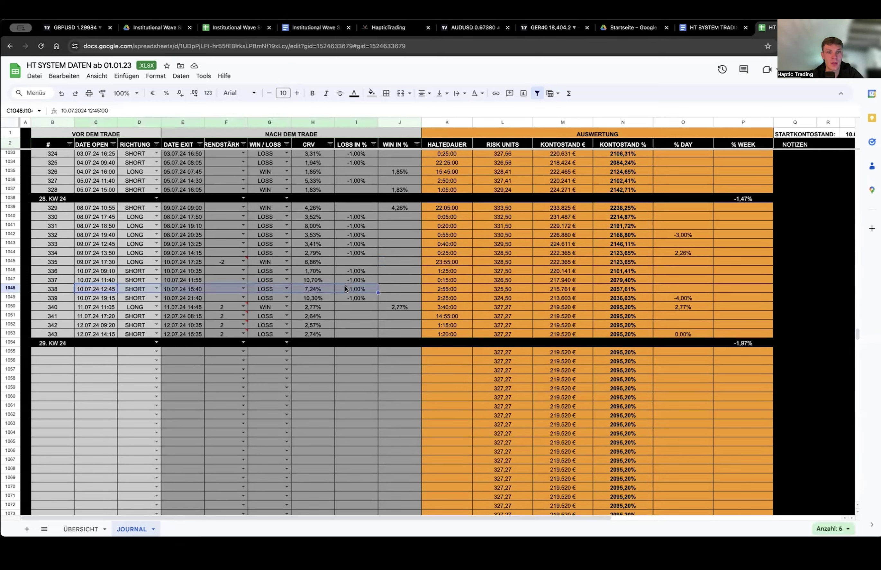
left_click(372, 263)
Clear the LOSS IN % values of trades 333 and 334 opened on 9 July.
left_click(99, 244)
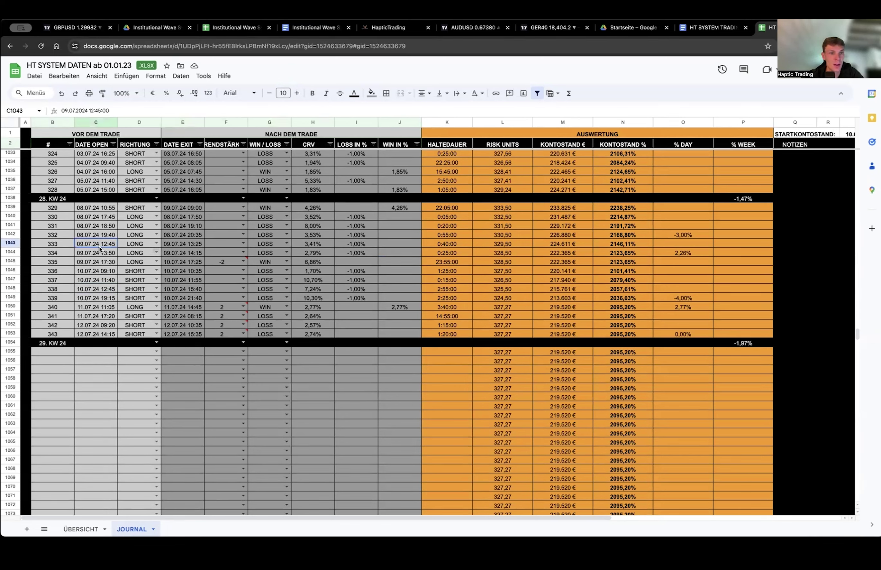
left_click_drag(120, 248, 358, 252)
left_click(359, 246)
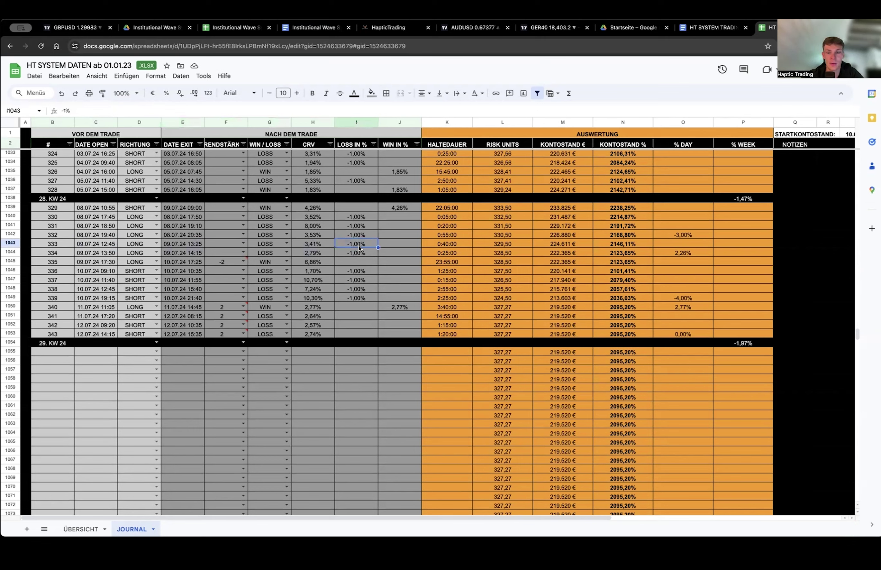
key("Delete")
key("Down")
key("Delete")
Score trades 334 and 333 as -2 in the TRENDSTÄRKE column and check the cleared LOSS IN % cells.
key("Left")
key("Left")
key("Left")
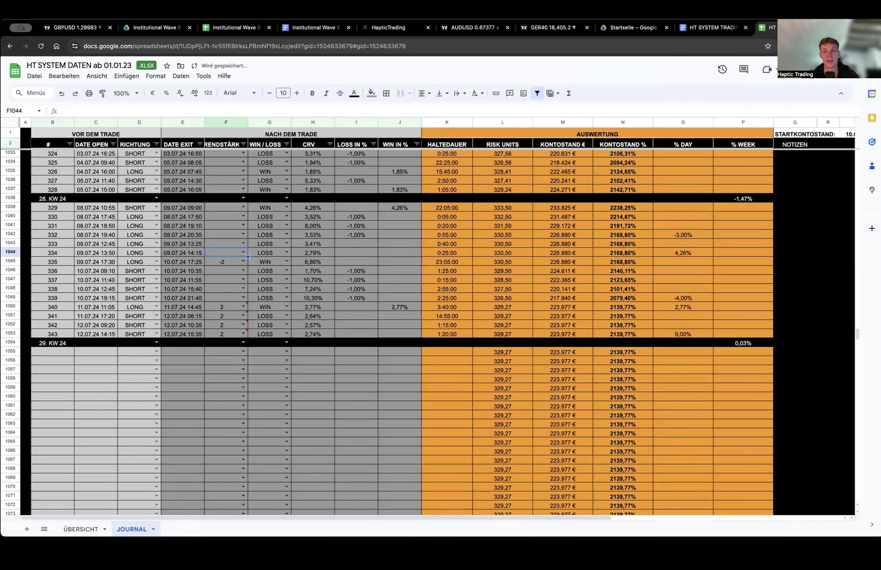
type("-2")
key("Return")
key("Up")
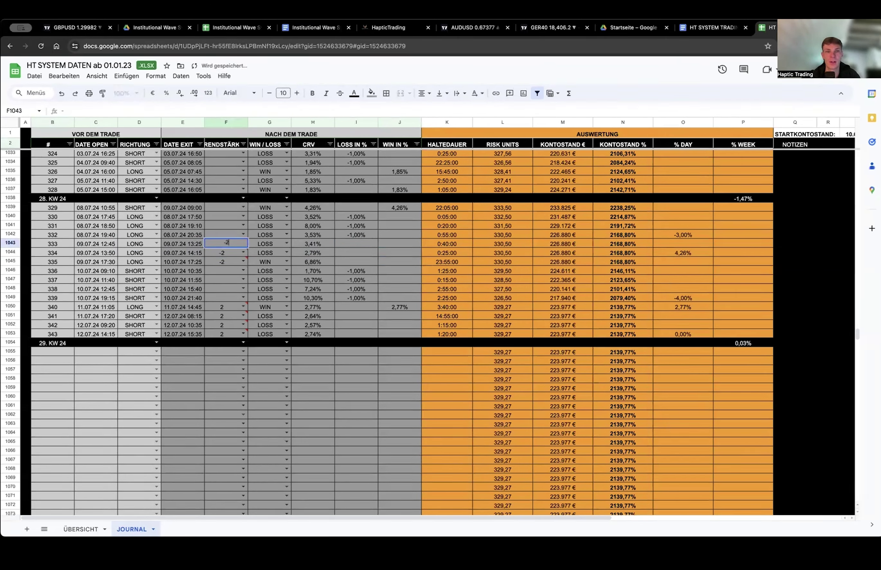
key("Return")
key("Up")
key("Up")
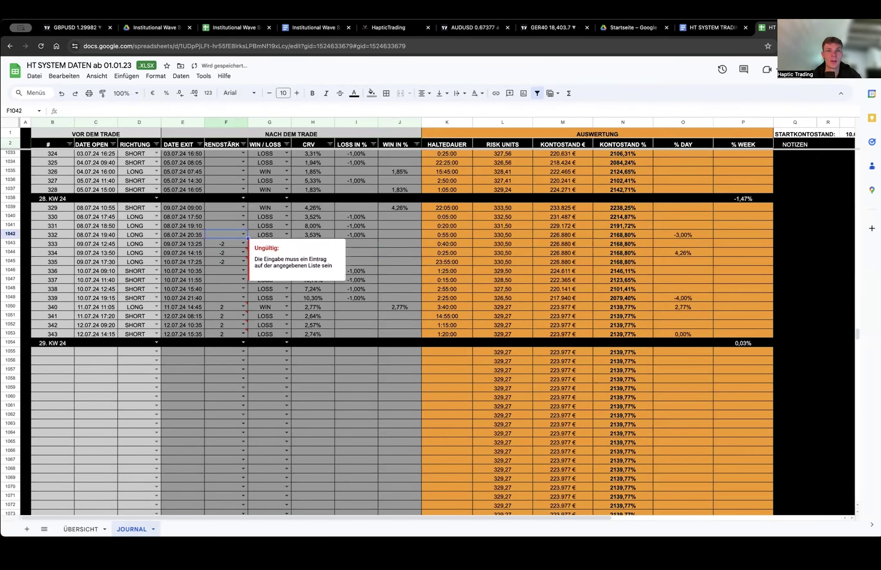
left_click(357, 246)
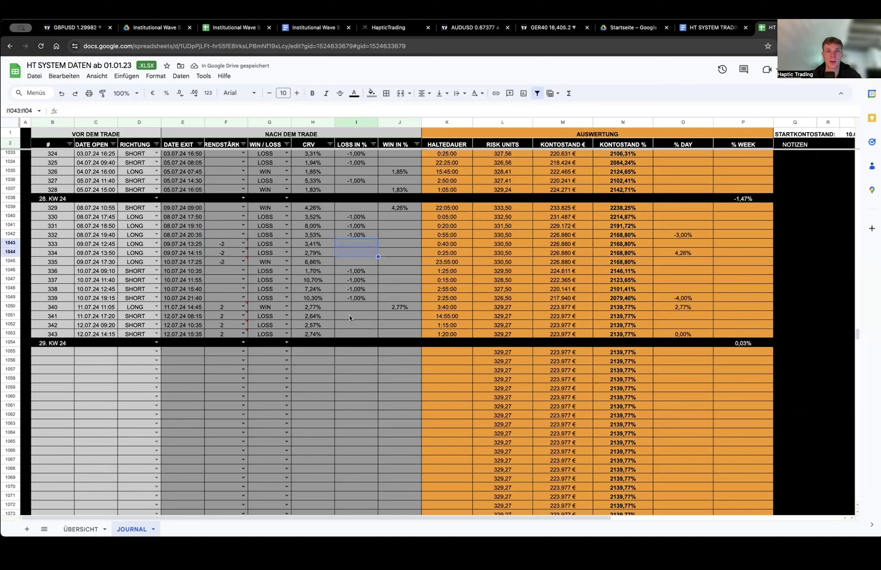
left_click_drag(351, 317, 351, 326)
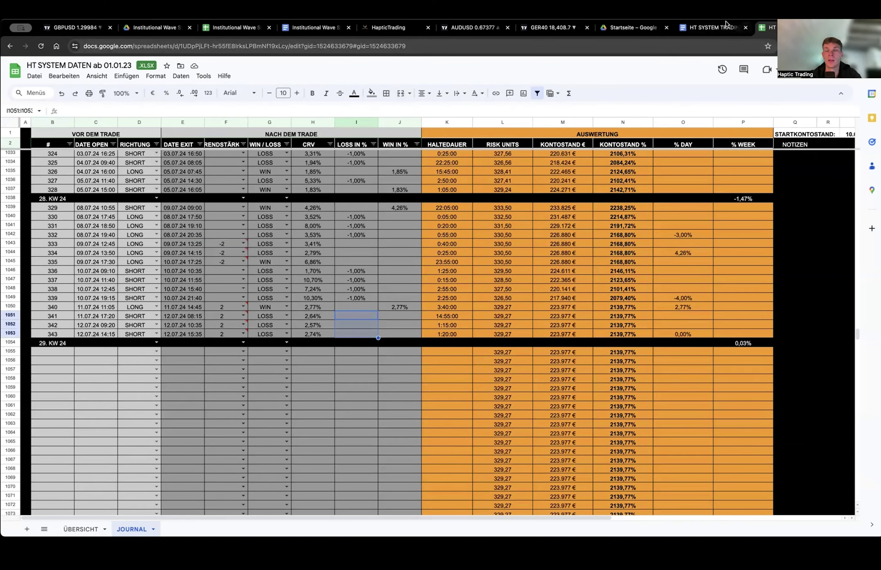
Switch to the GER40 chart and restart the bar replay from around midday on 9 July.
left_click(551, 28)
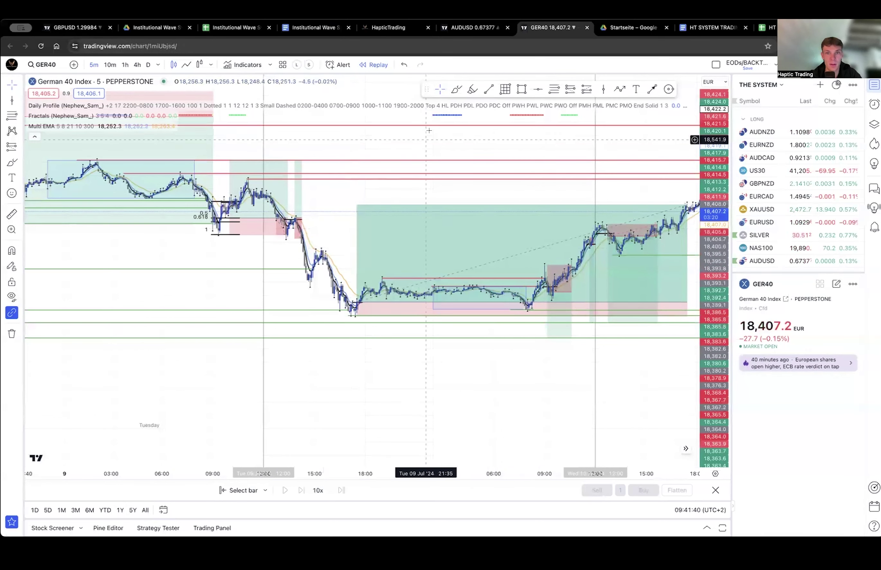
left_click(374, 65)
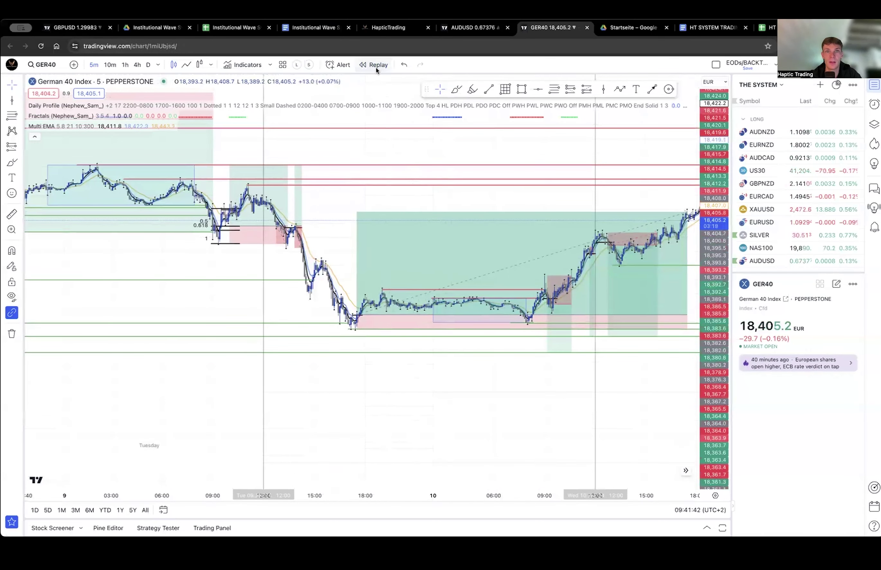
left_click(601, 267)
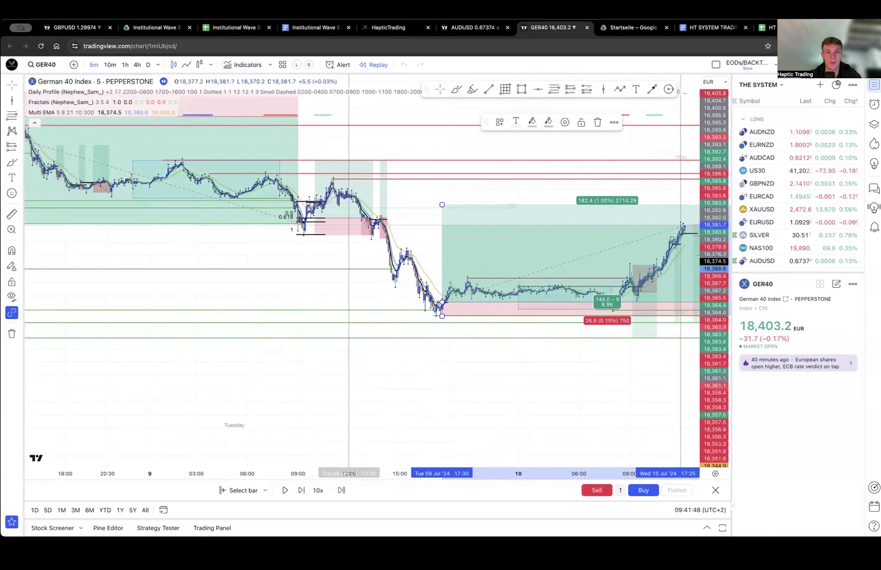
left_click(239, 490)
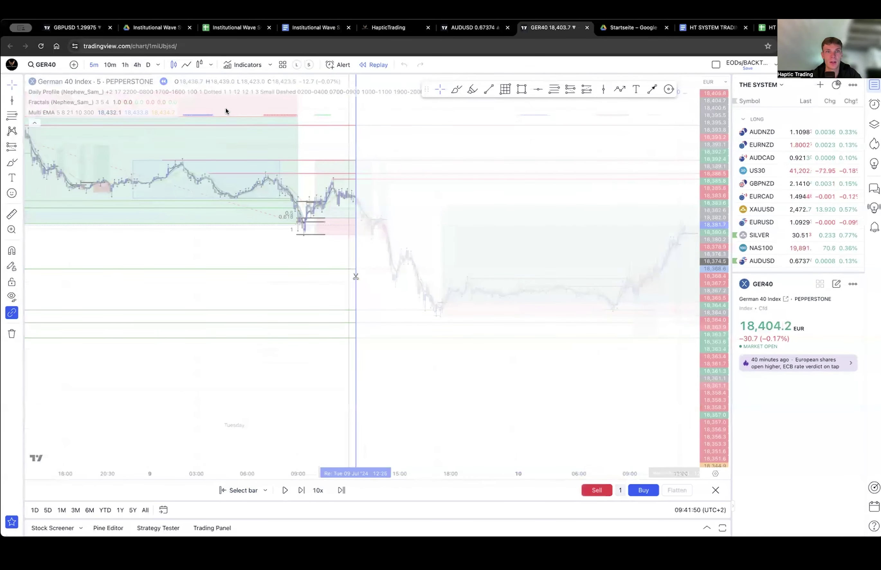
Show GER40 on the 4-hour timeframe and place a vertical line at 8 July 20:00.
left_click(138, 64)
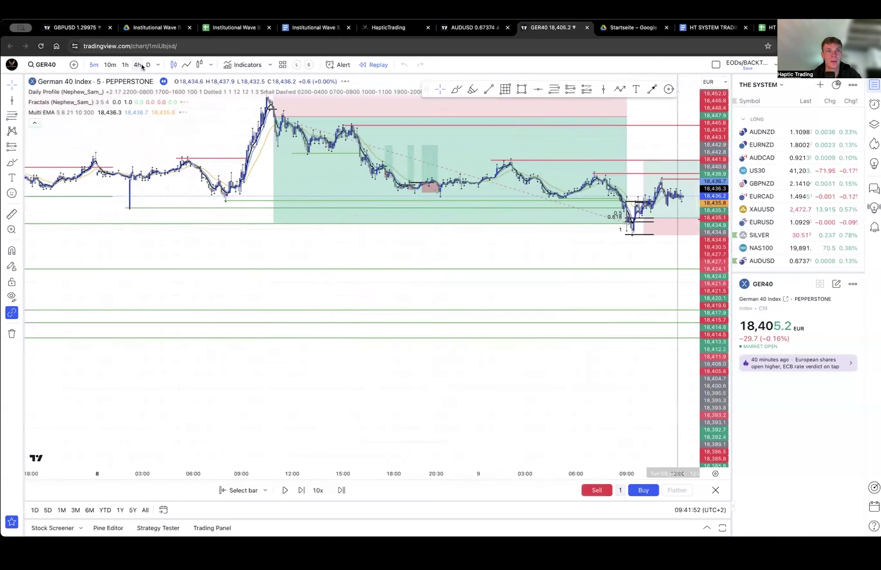
scroll(620, 200, "up", 8)
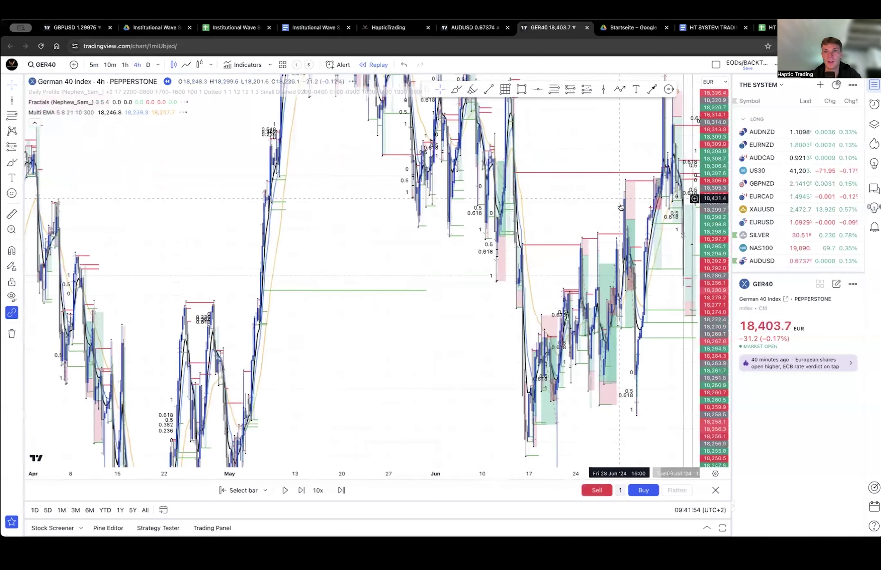
scroll(630, 266, "up", 3)
left_click_drag(622, 248, 513, 267)
scroll(510, 266, "up", 3)
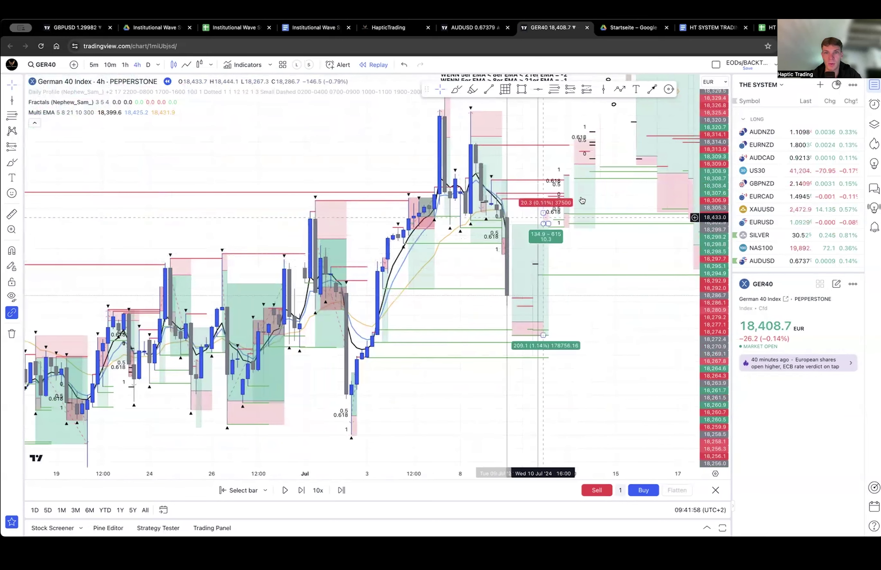
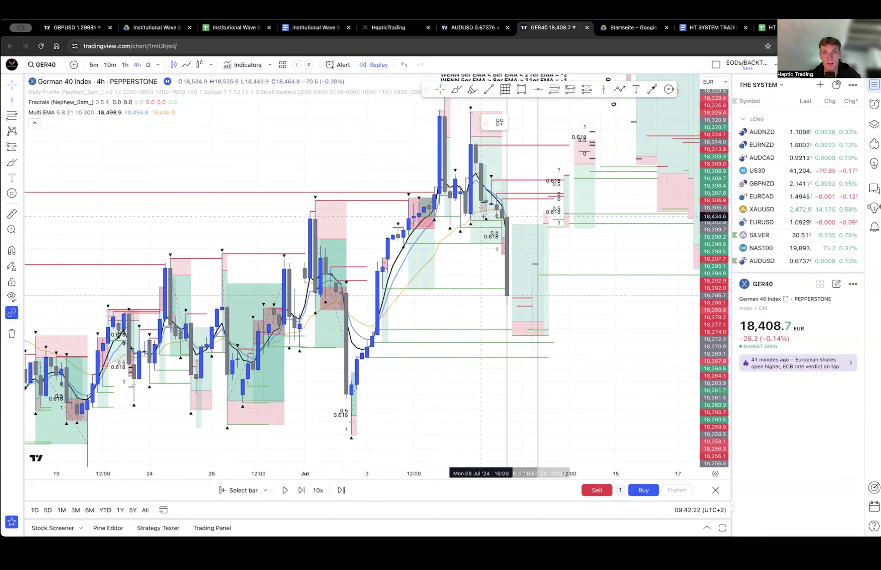
left_click(486, 270)
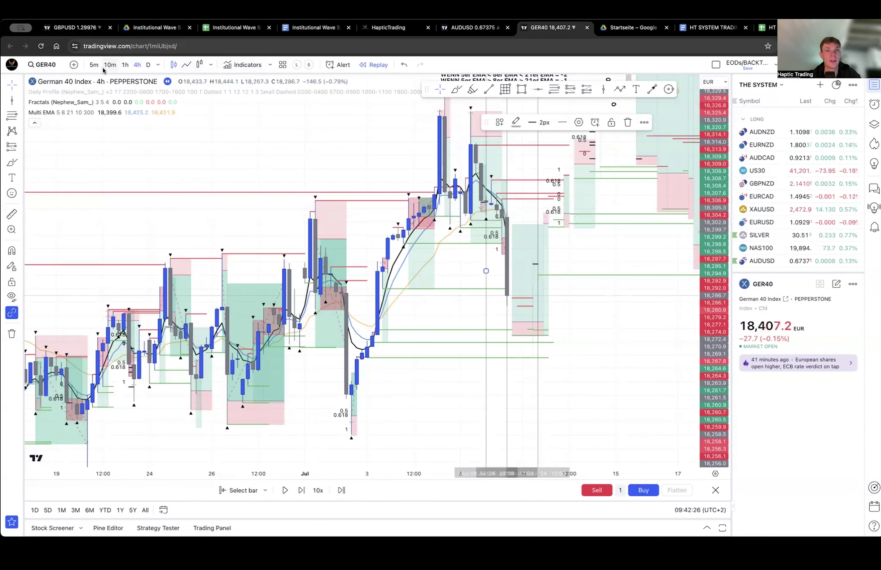
Show GER40 on the 5-minute timeframe and examine the trades around the vertical line on 8 July.
left_click(91, 66)
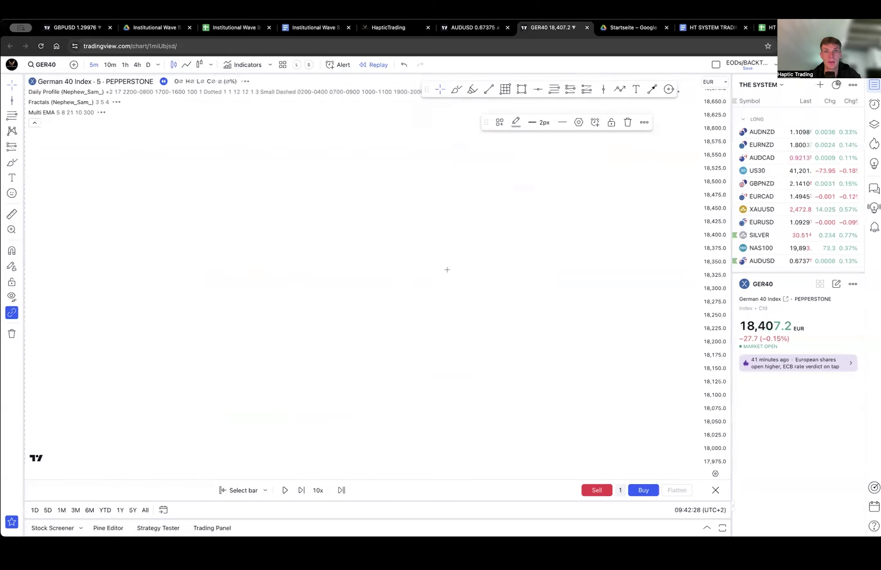
scroll(405, 289, "down", 4)
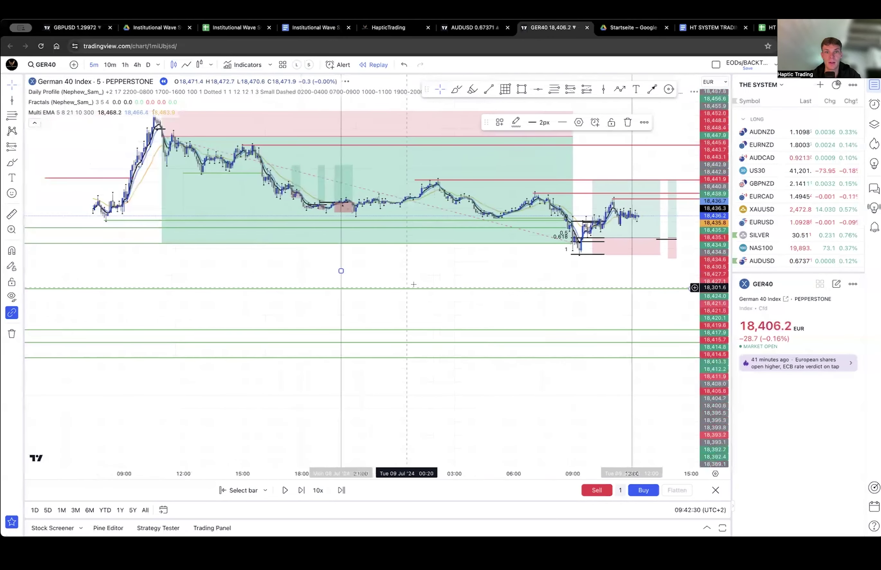
left_click_drag(413, 270, 504, 304)
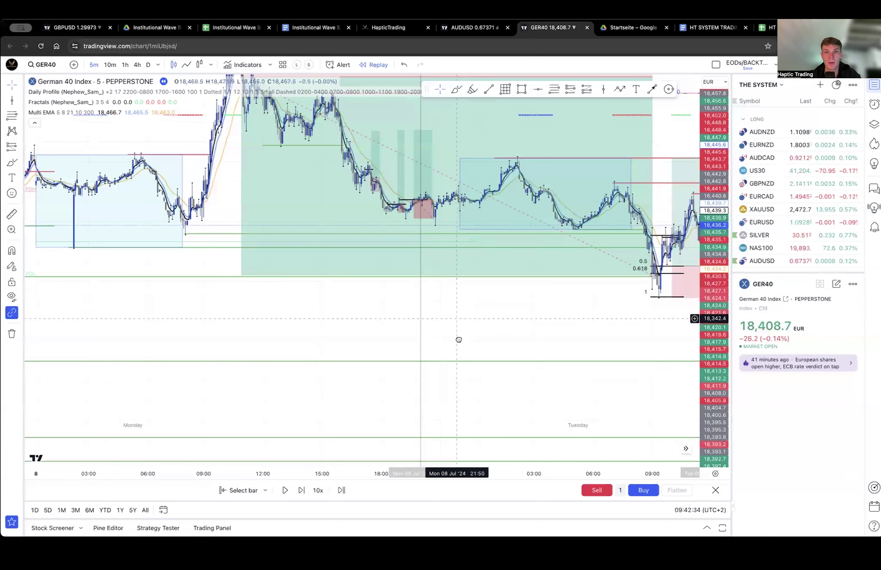
left_click(434, 237)
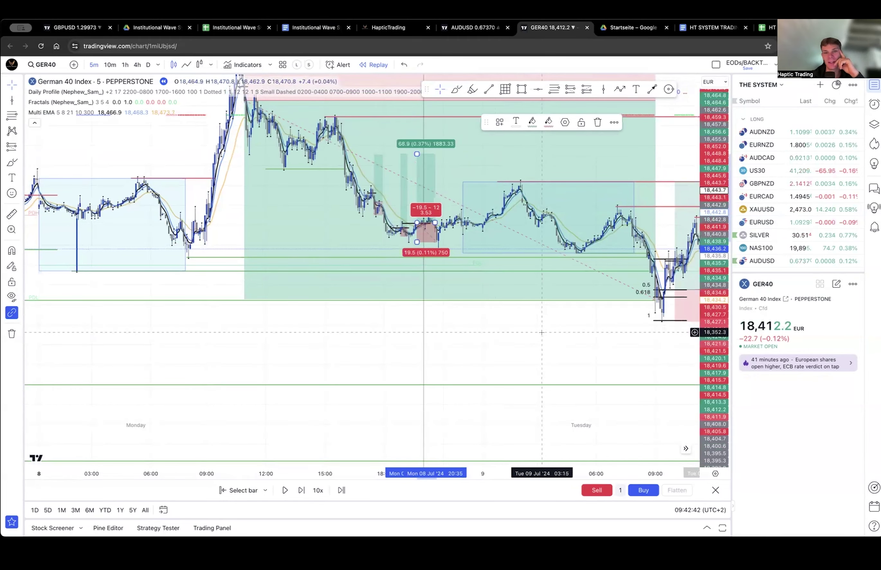
left_click_drag(536, 344, 505, 352)
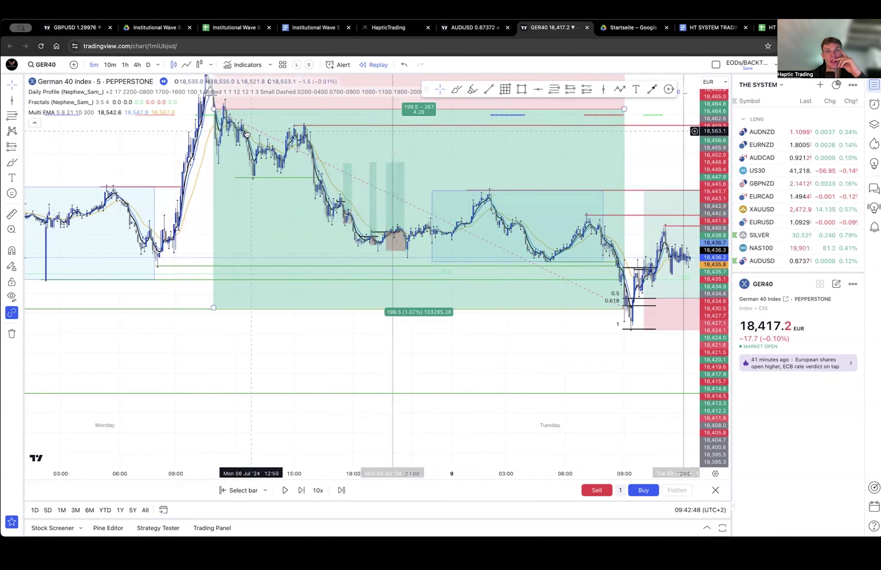
Show GER40 on the 1-hour timeframe and examine the EMA order and the trades from 8 to 10 July.
left_click(125, 66)
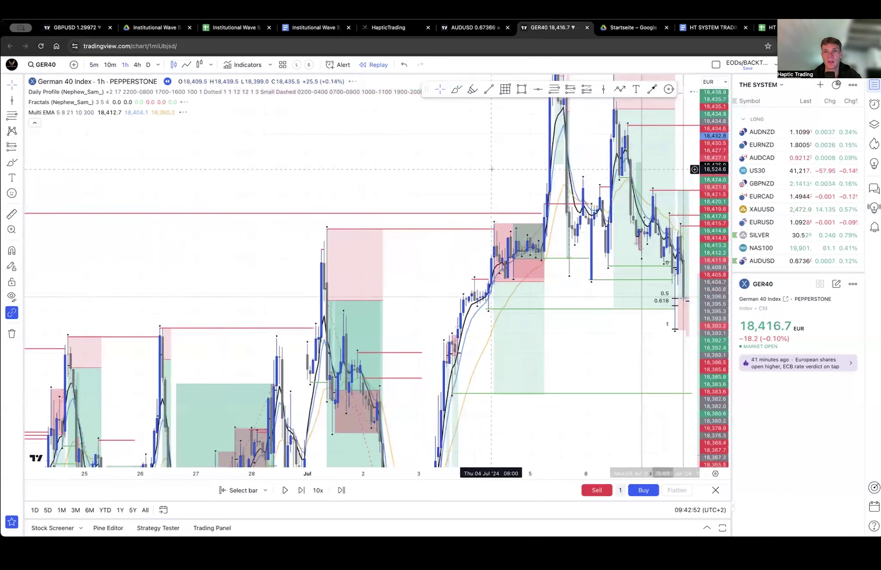
left_click_drag(489, 169, 256, 152)
scroll(481, 234, "up", 3)
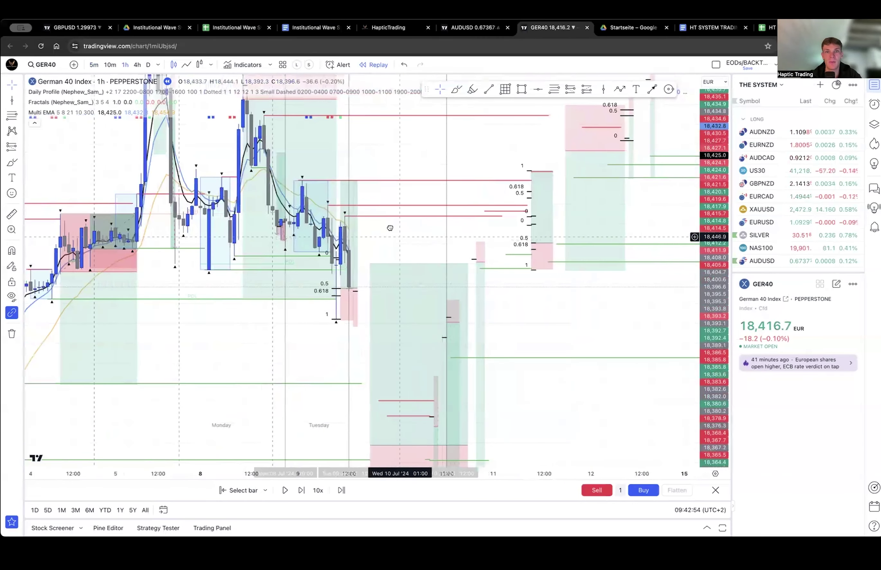
scroll(438, 238, "right", 10)
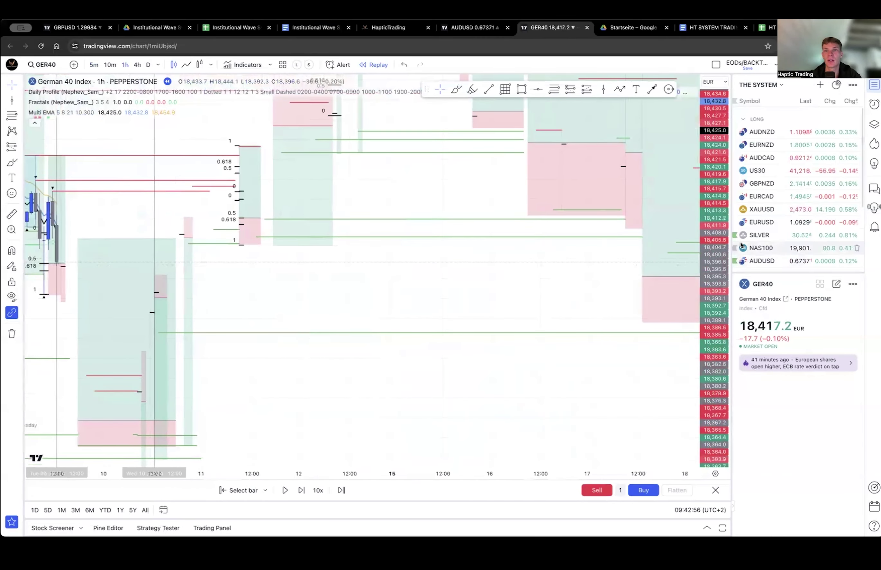
left_click_drag(714, 259, 640, 445)
left_click_drag(557, 368, 200, 332)
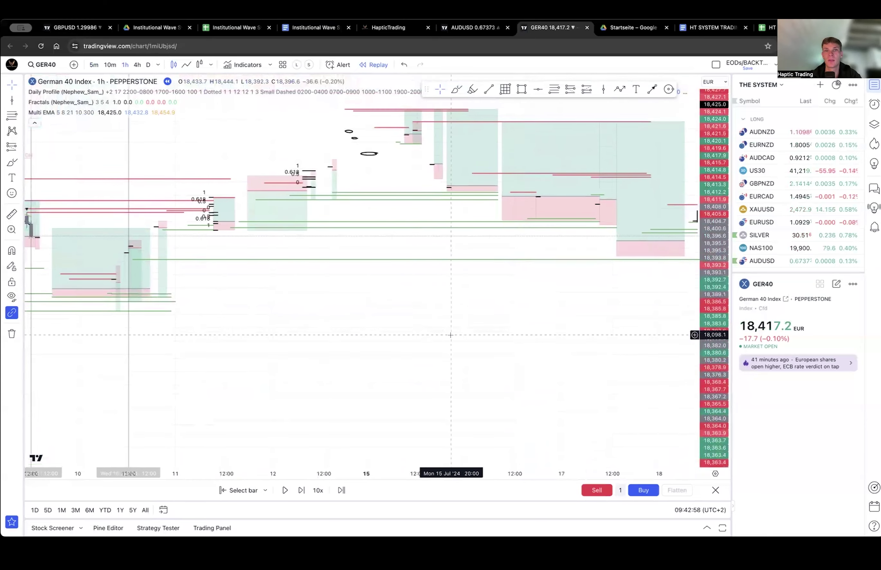
left_click_drag(409, 339, 729, 346)
left_click_drag(439, 365, 549, 370)
left_click_drag(714, 369, 714, 133)
scroll(563, 171, "up", 3)
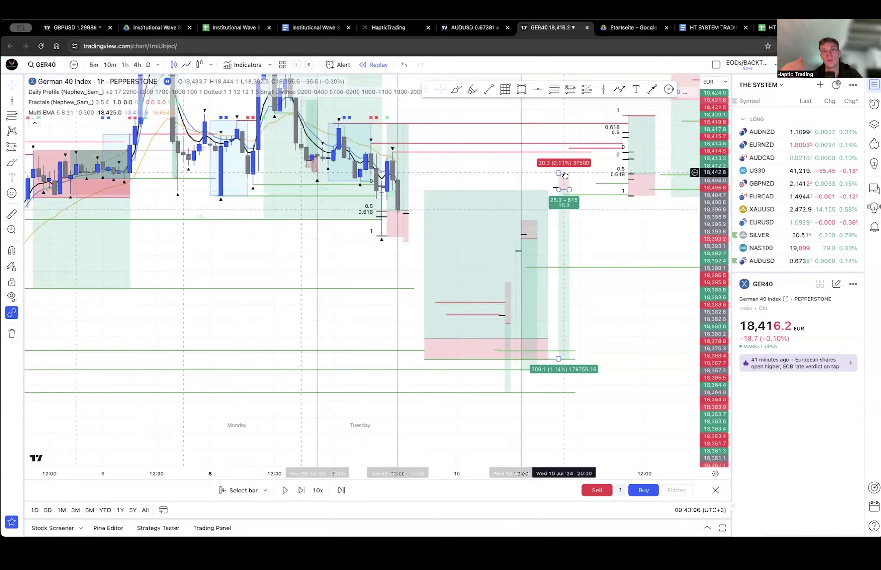
left_click_drag(487, 180, 566, 225)
scroll(503, 216, "up", 2)
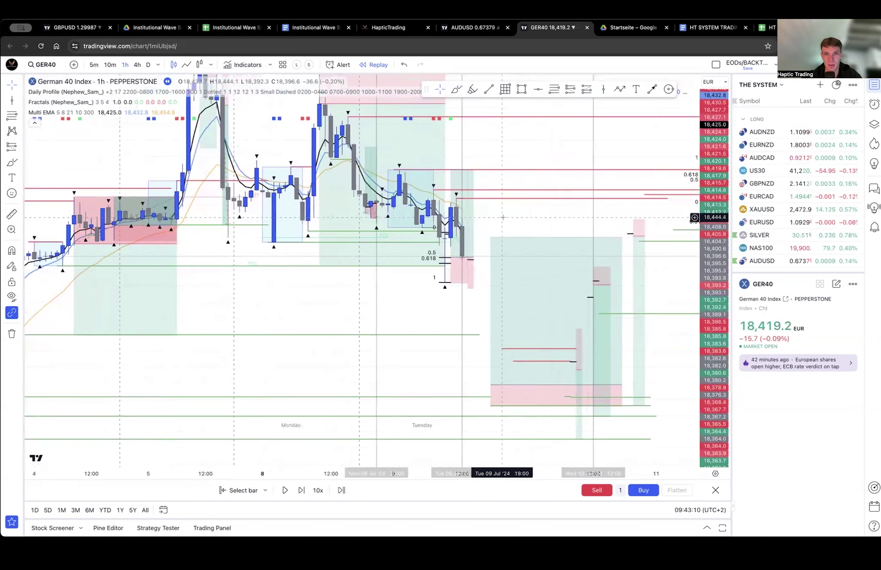
scroll(503, 217, "up", 2)
Try lowering the target of the first 9 July long position to 83.1 points above entry, and undo the change.
left_click(418, 232)
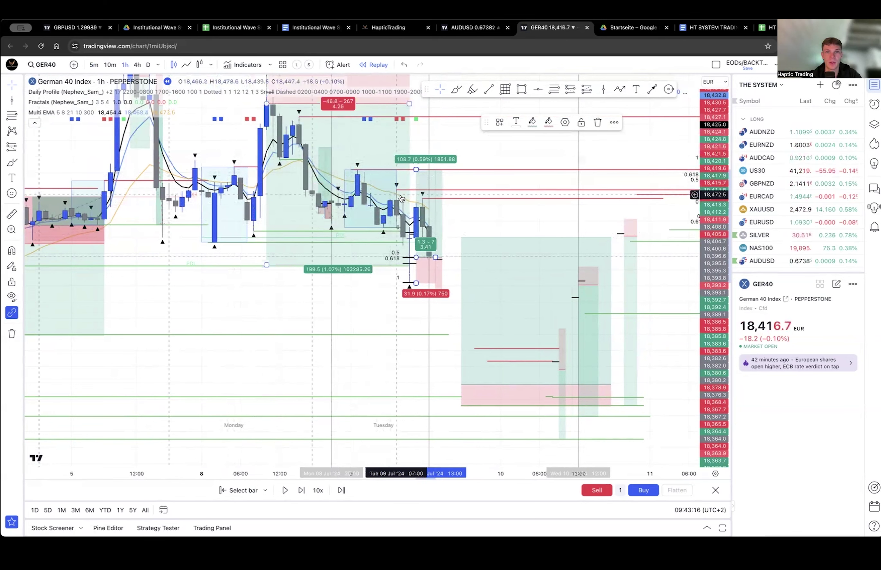
left_click_drag(417, 169, 416, 190)
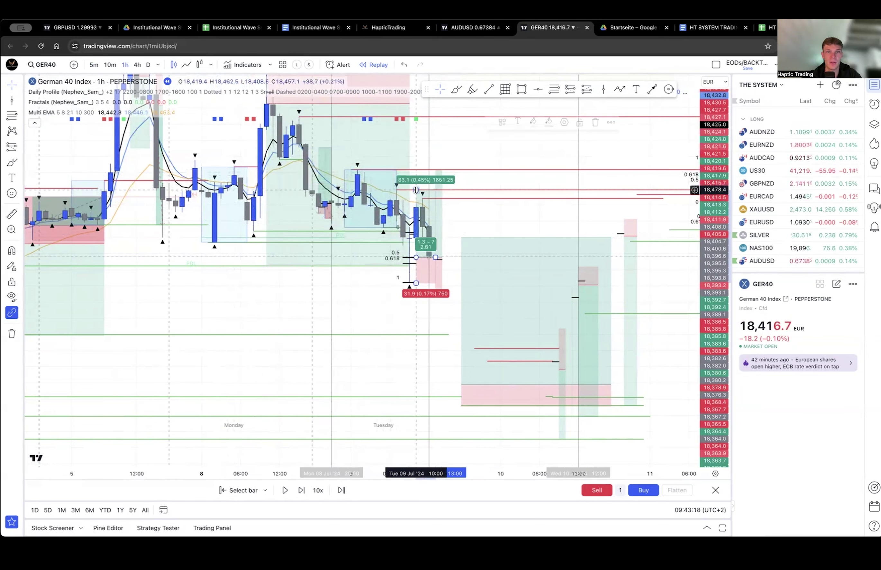
key("ctrl+z")
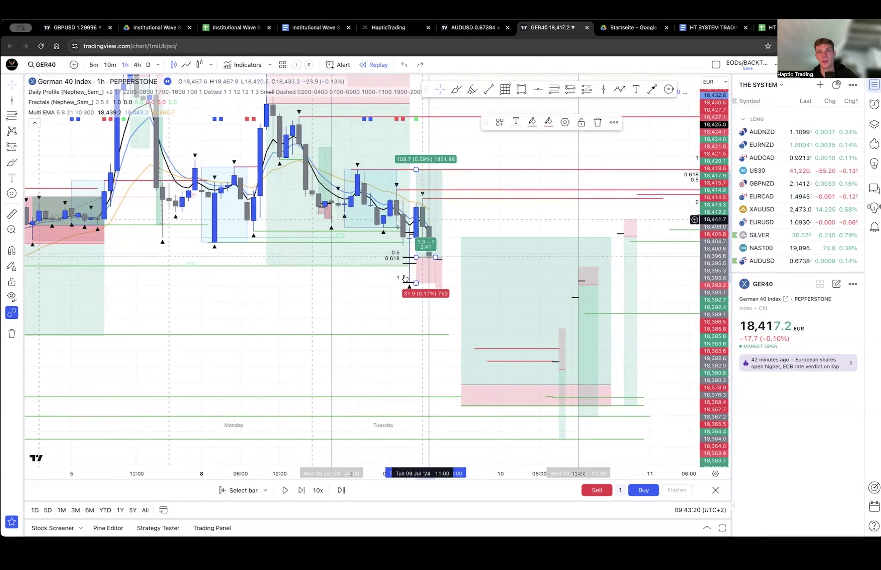
Restart the bar replay on the 1-hour chart from the vertical line at 8 July 20:00.
left_click_drag(373, 288, 448, 322)
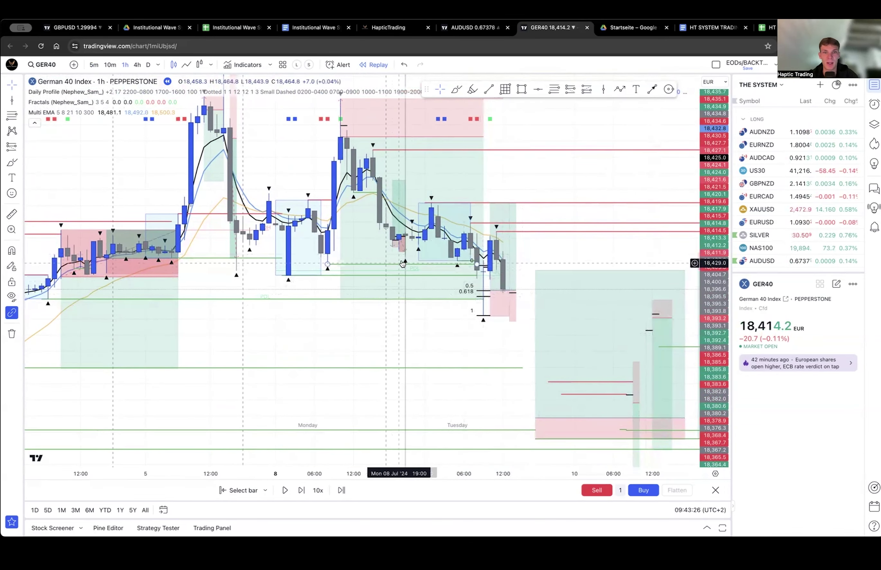
left_click_drag(433, 338, 463, 350)
left_click(429, 247)
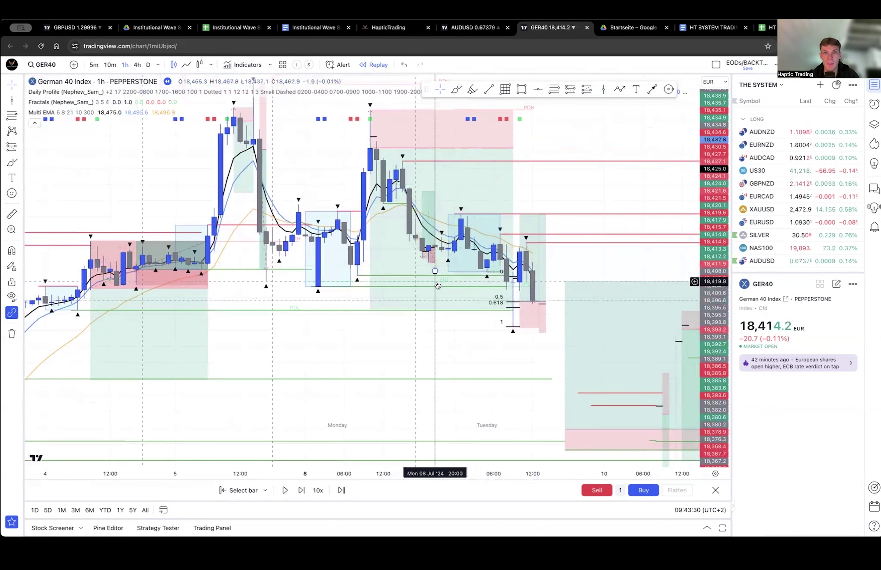
left_click(470, 115)
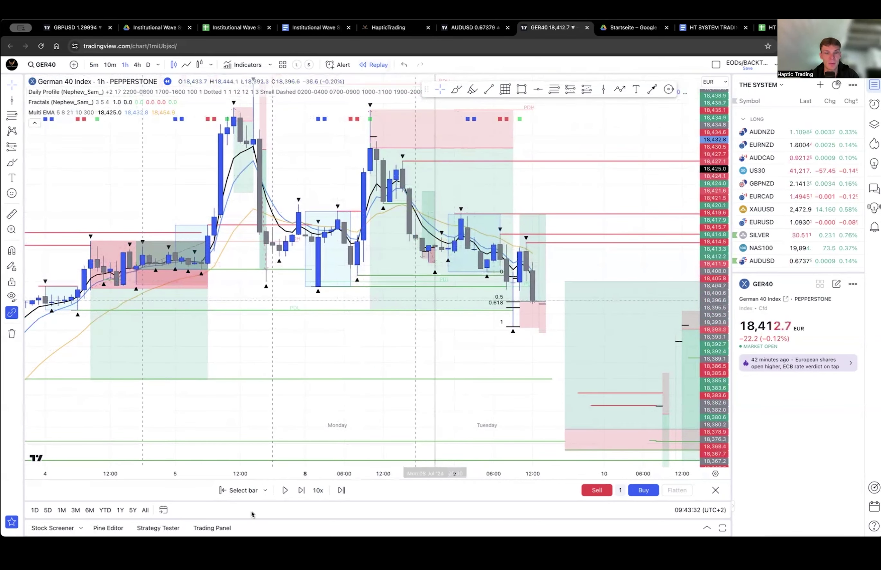
left_click(239, 489)
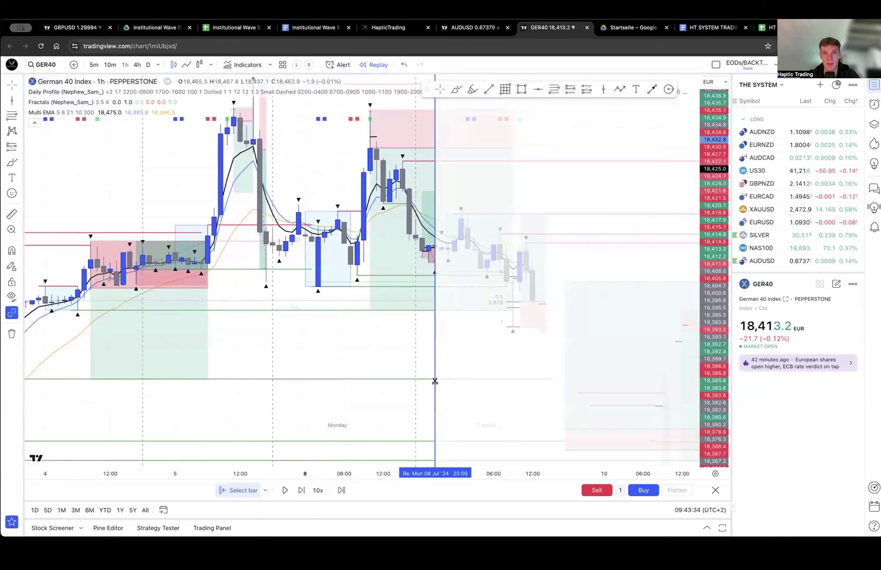
left_click(435, 381)
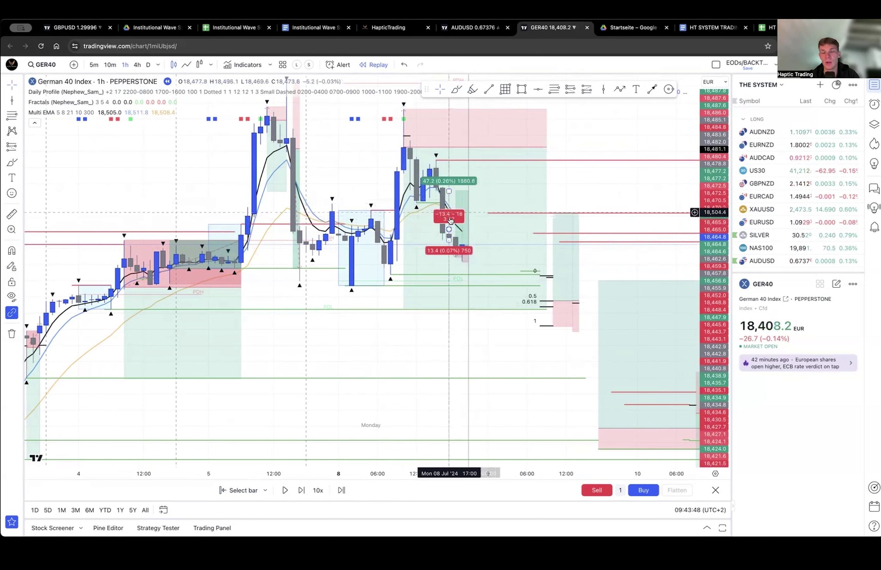
Show GER40 on the 5-minute timeframe and examine the three long positions on the evening of 8 July.
left_click(469, 345)
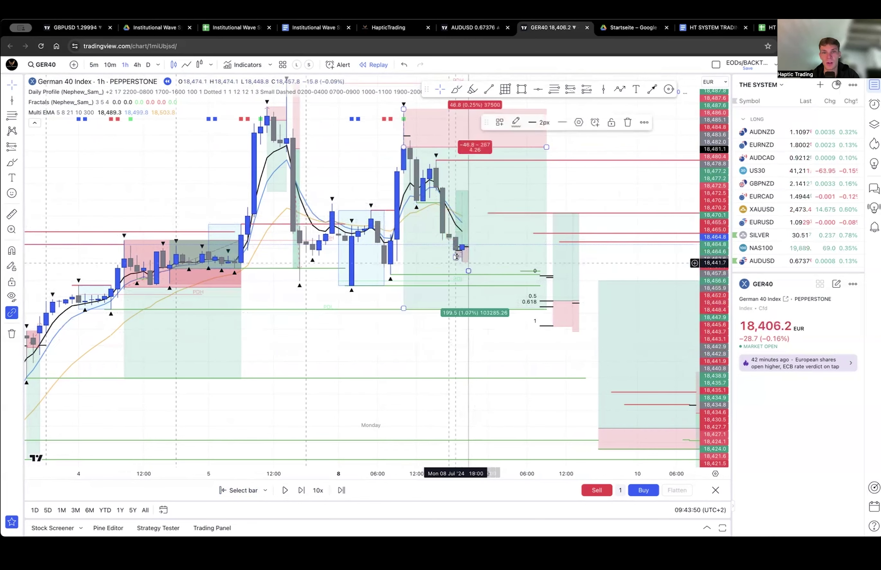
left_click(93, 65)
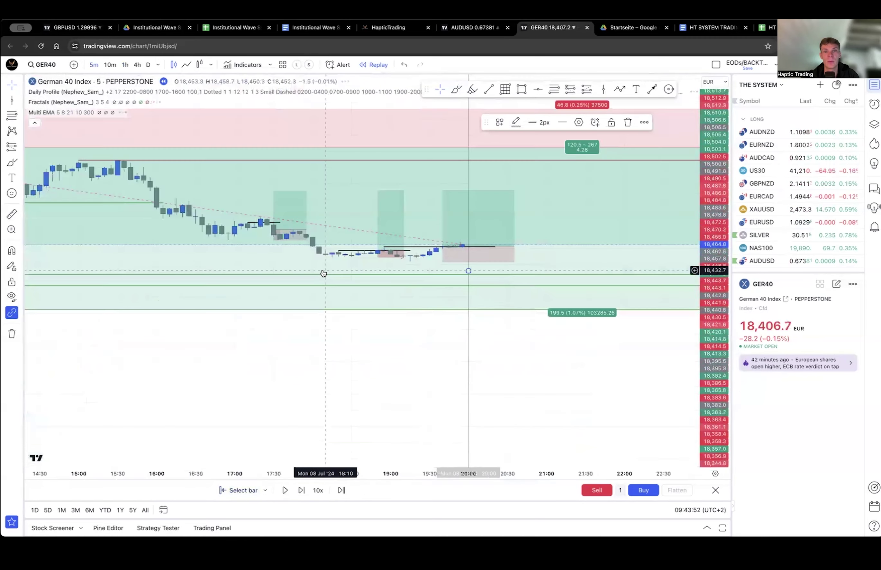
left_click_drag(470, 334, 411, 350)
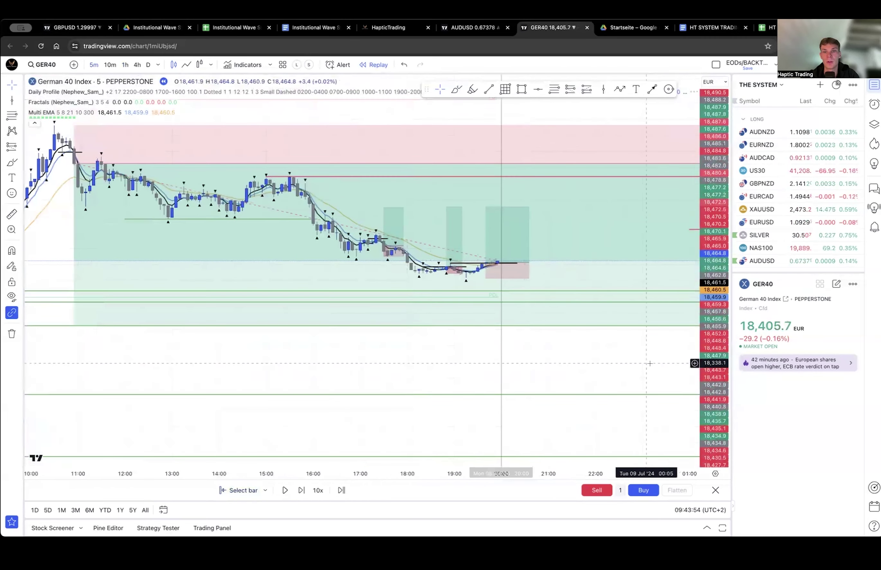
left_click_drag(713, 362, 705, 109)
scroll(554, 285, "up", 3)
scroll(466, 285, "right", 3)
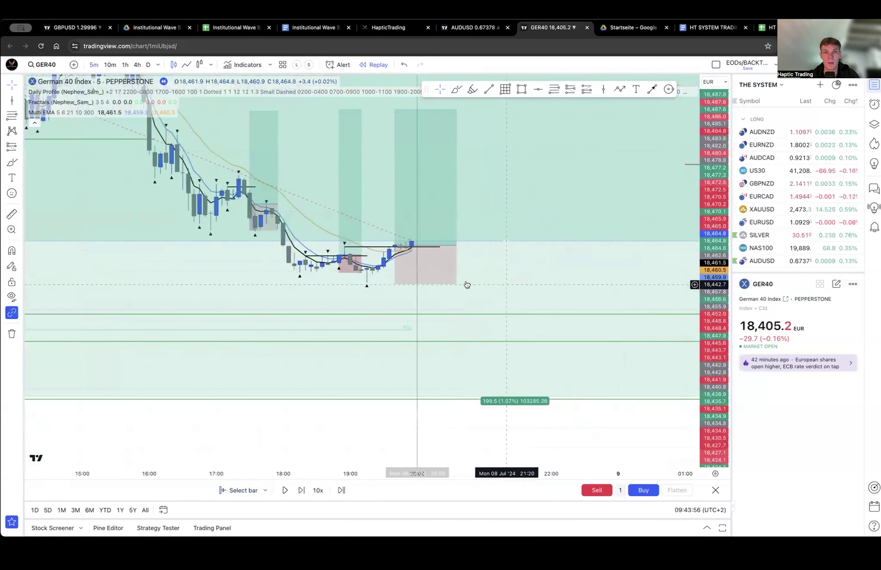
left_click(407, 266)
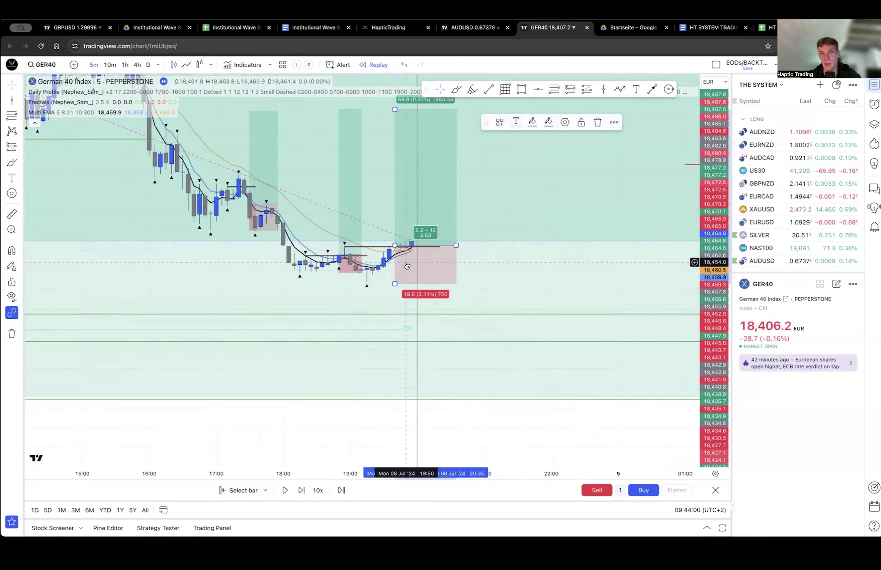
left_click(363, 267)
left_click(264, 222)
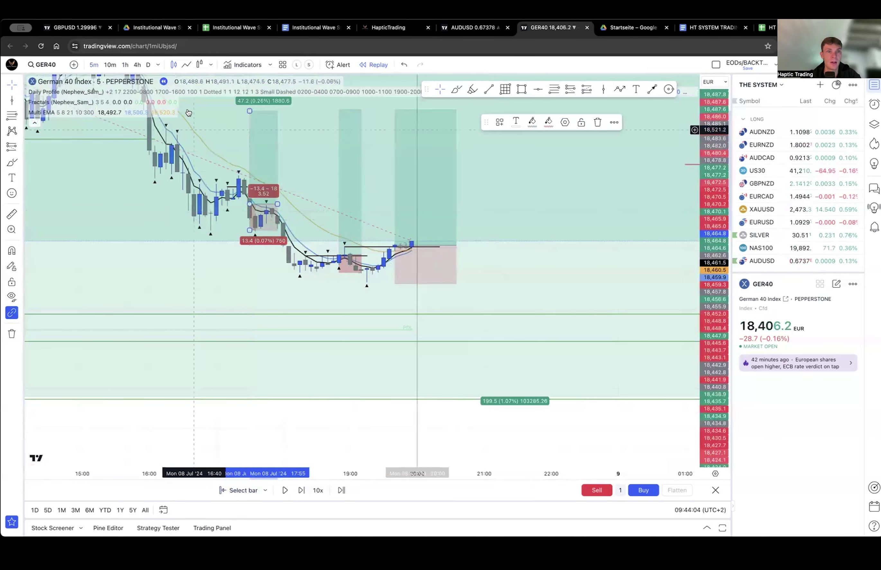
Show GER40 on the 4-hour timeframe and examine the EMA order at the 8 July candles.
left_click(139, 67)
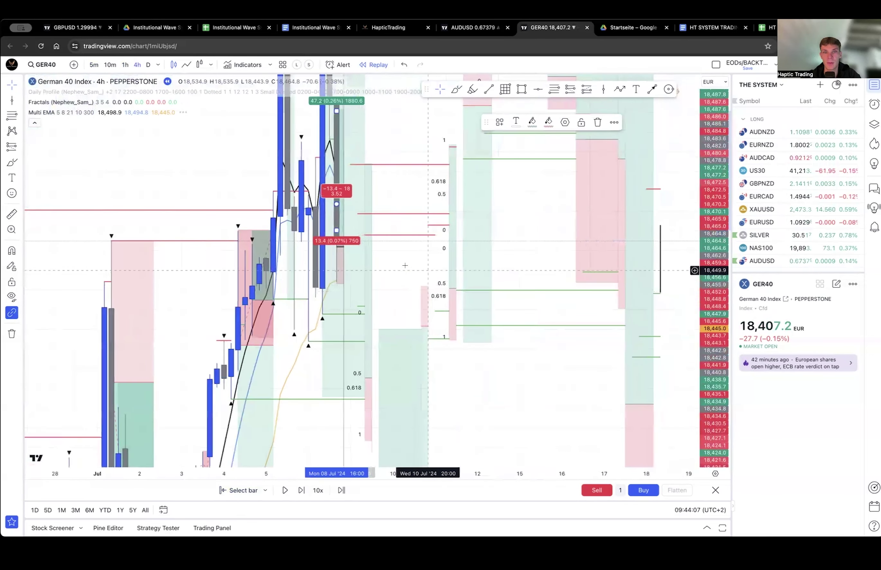
left_click_drag(405, 265, 478, 275)
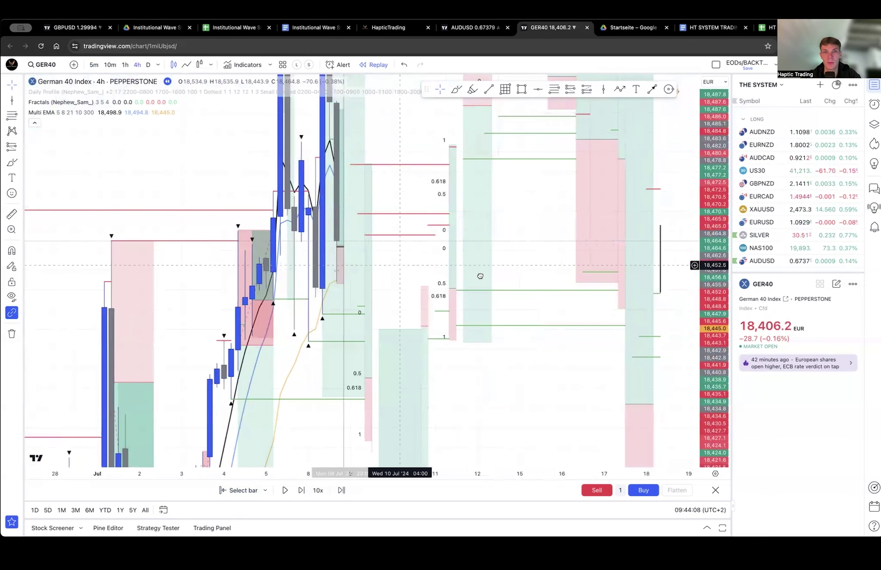
left_click_drag(714, 301, 713, 465)
scroll(369, 408, "up", 1)
scroll(369, 408, "right", 5)
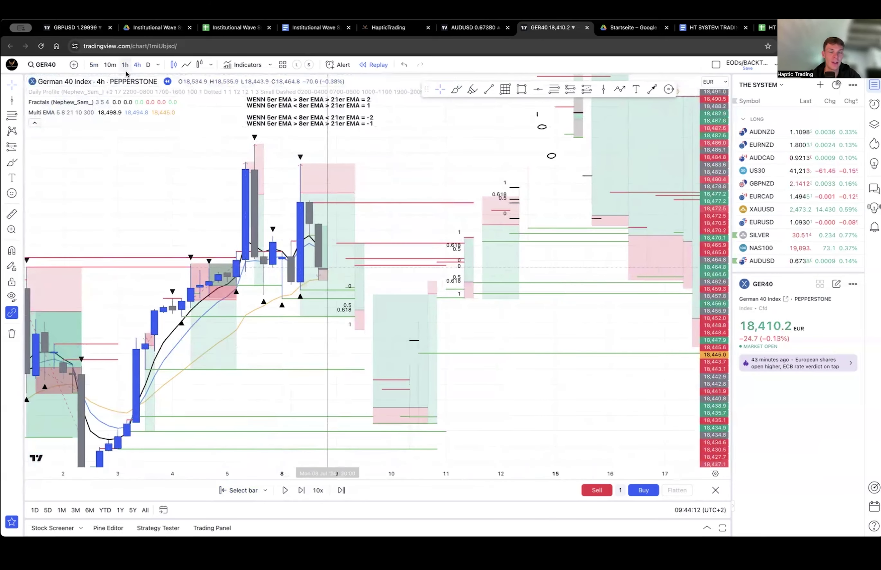
scroll(197, 211, "left", 5)
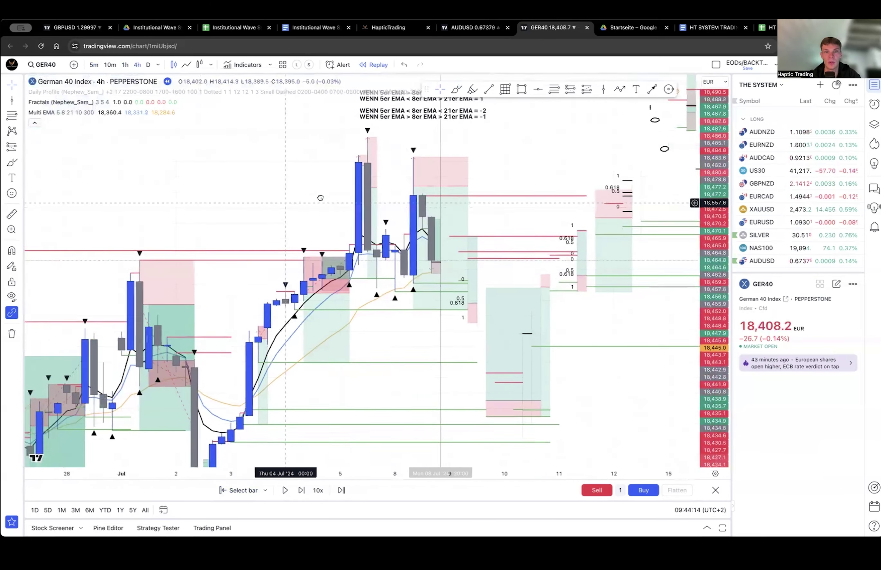
scroll(253, 212, "up", 5)
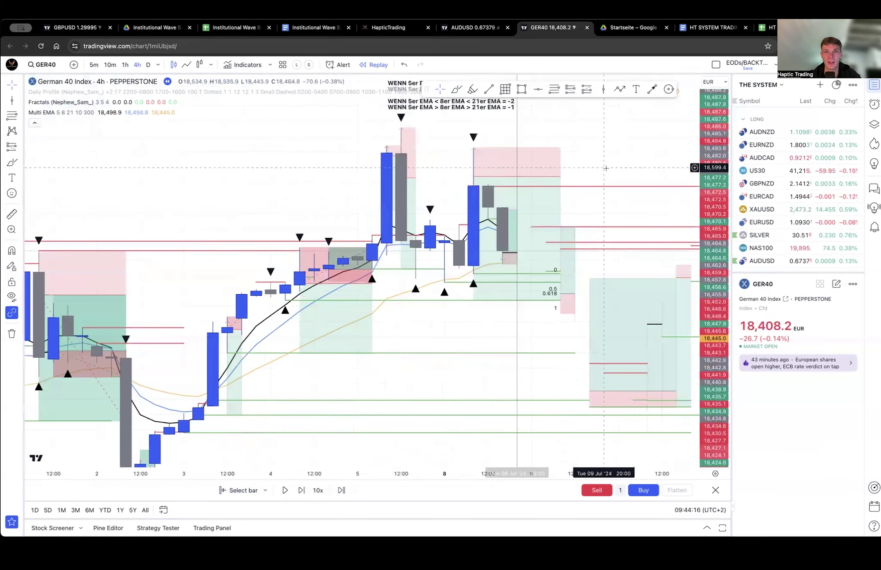
left_click(501, 252)
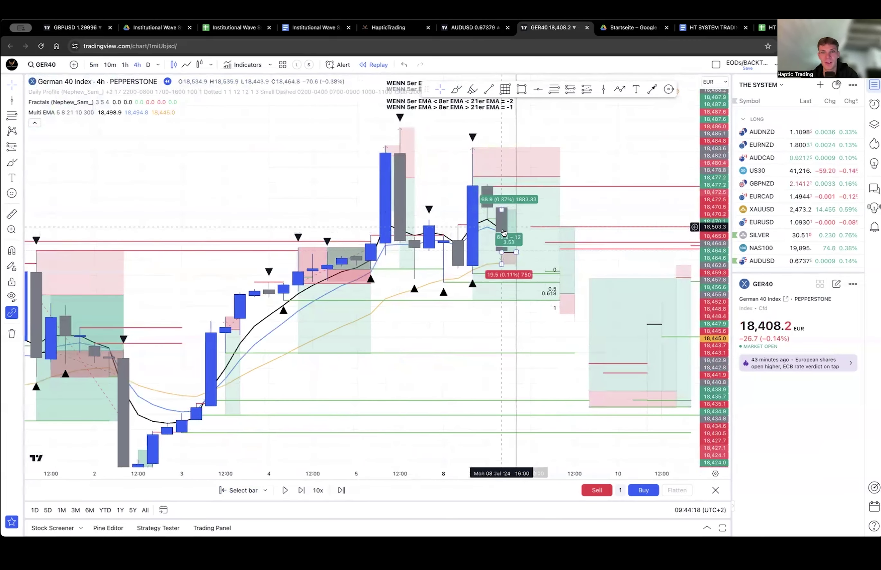
left_click(495, 231)
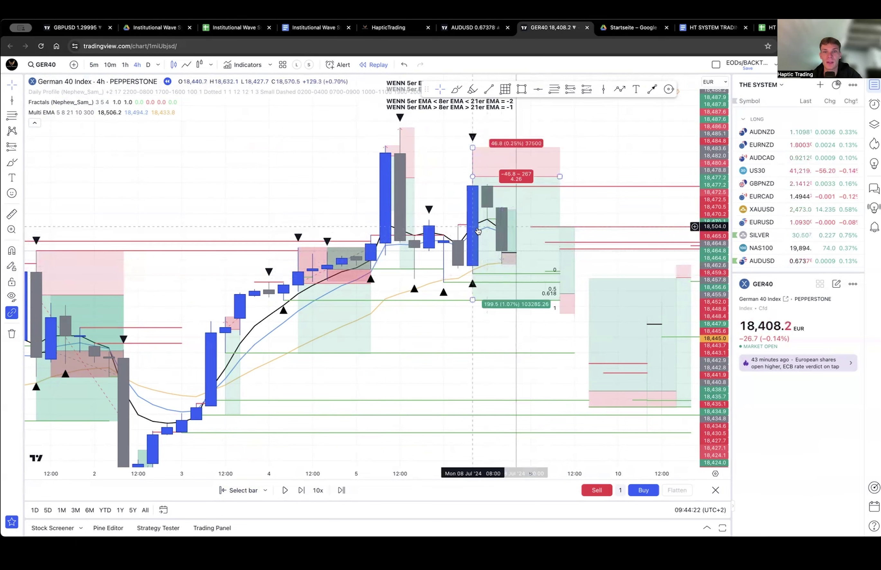
left_click(485, 221)
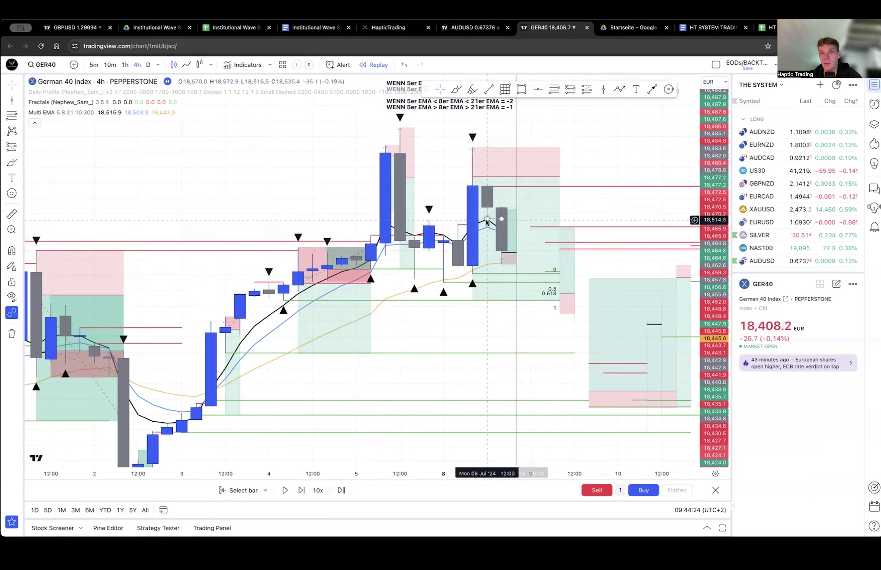
left_click(494, 231)
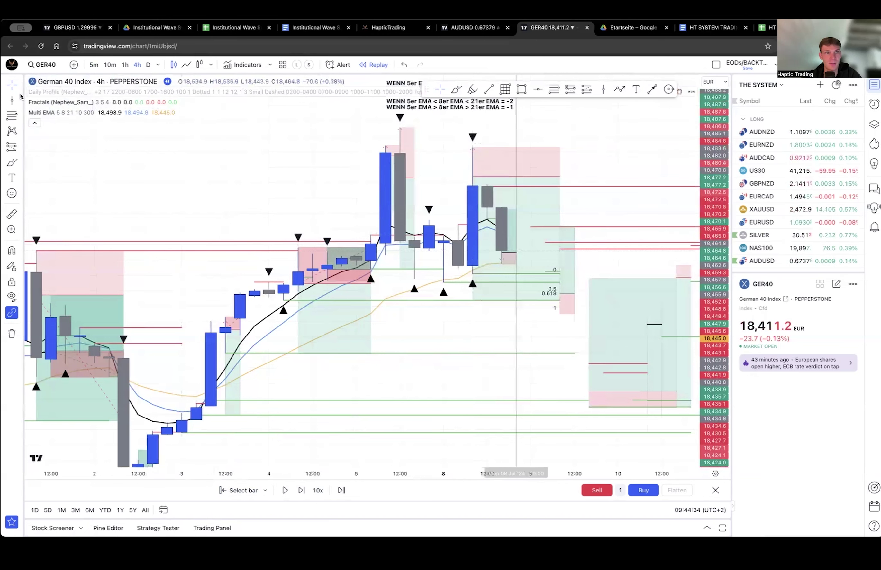
Mark the 8 July 08:00 candle with a vertical line and examine that day's short position on the 5-minute timeframe.
left_click(12, 100)
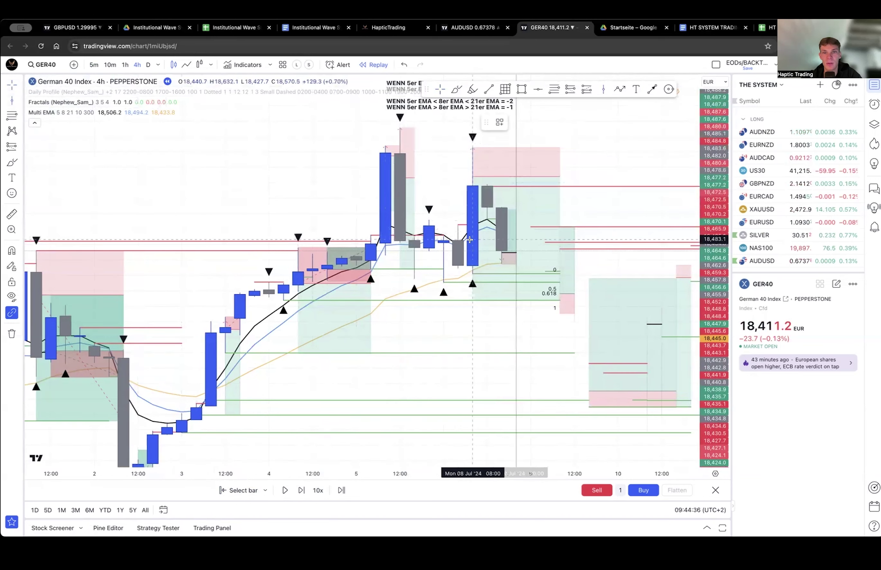
left_click(473, 271)
left_click(94, 64)
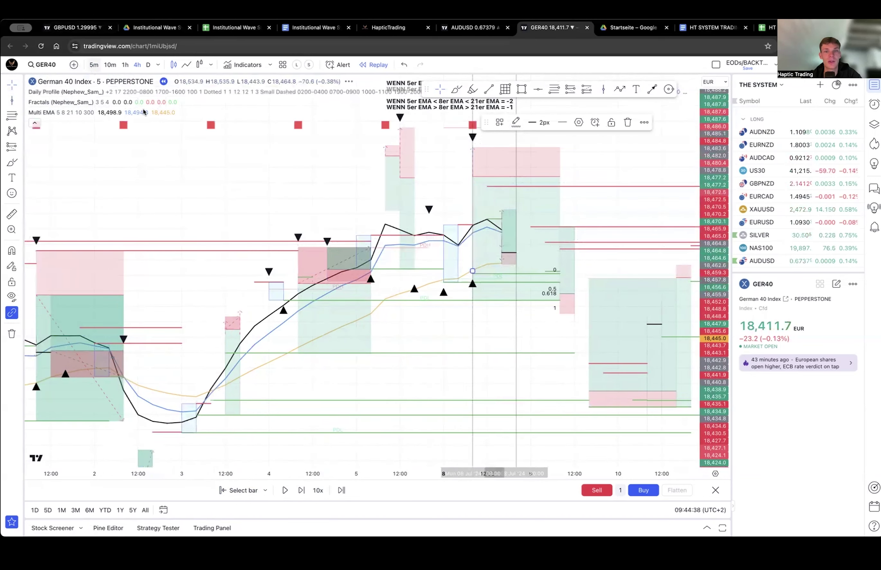
scroll(269, 208, "down", 6)
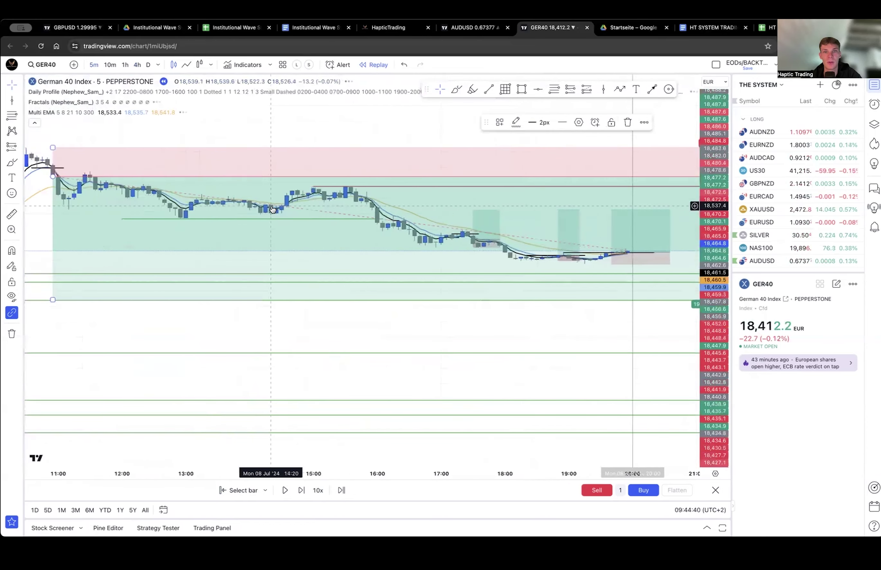
scroll(325, 278, "down", 5)
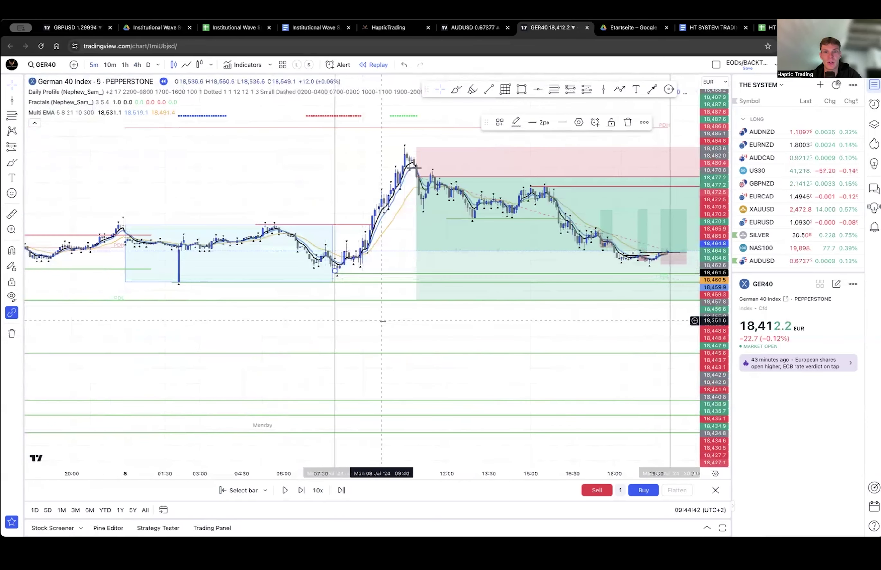
scroll(410, 319, "down", 2)
left_click_drag(458, 322, 366, 315)
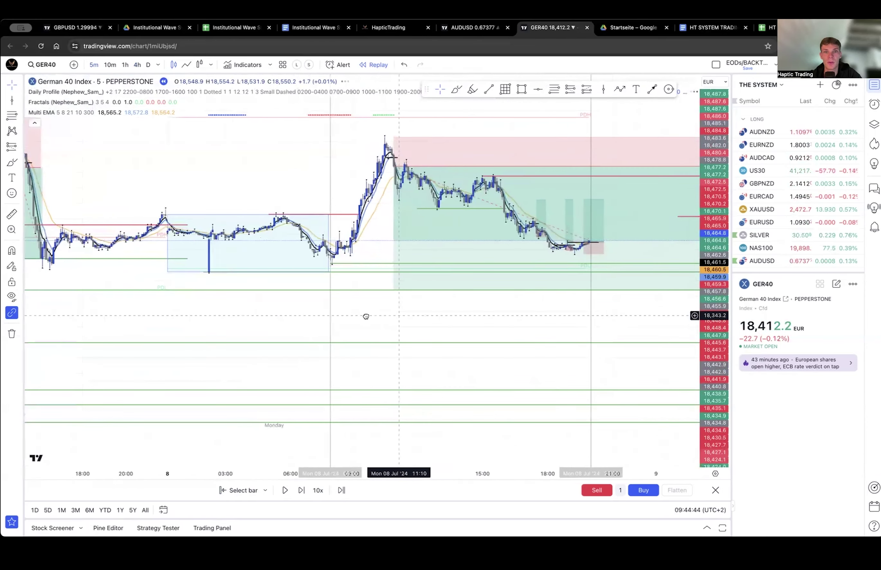
scroll(374, 315, "down", 3)
left_click_drag(434, 335, 394, 370)
left_click(417, 220)
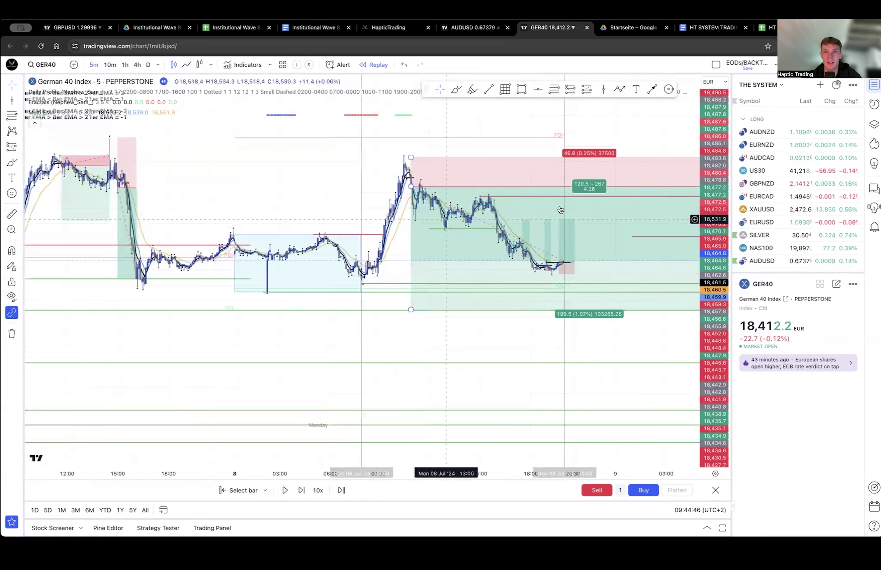
left_click(593, 190)
Switch to the HT SYSTEM DATEN journal, clear the WIN IN % value of trade 329 and set its TRENDSTÄRKE to 2.
left_click(766, 27)
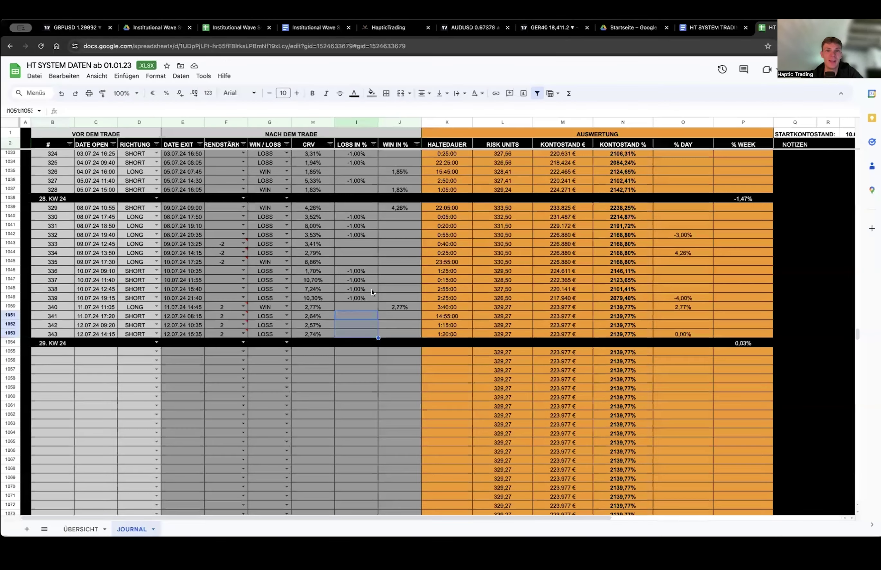
scroll(392, 281, "down", 3)
left_click(395, 273)
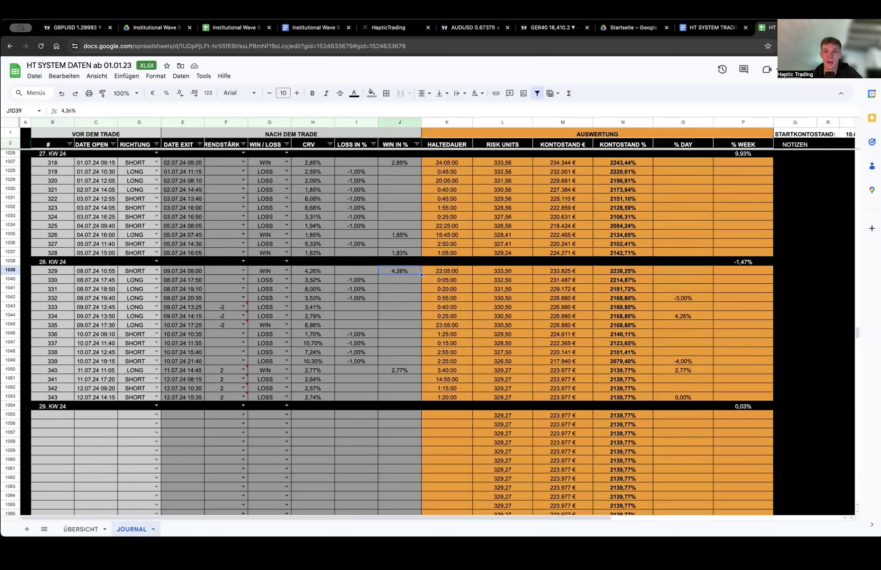
key("Delete")
left_click(232, 269)
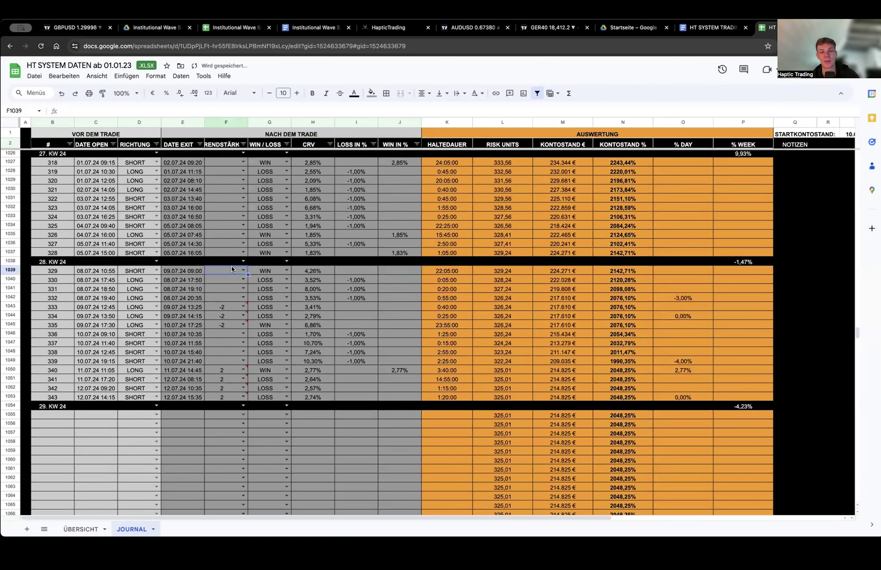
type("2")
key("Return")
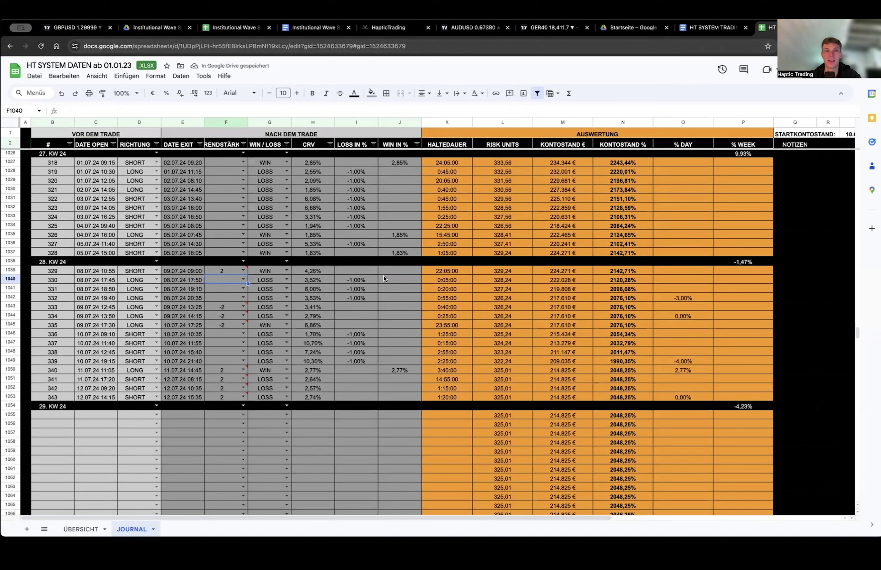
left_click(227, 274)
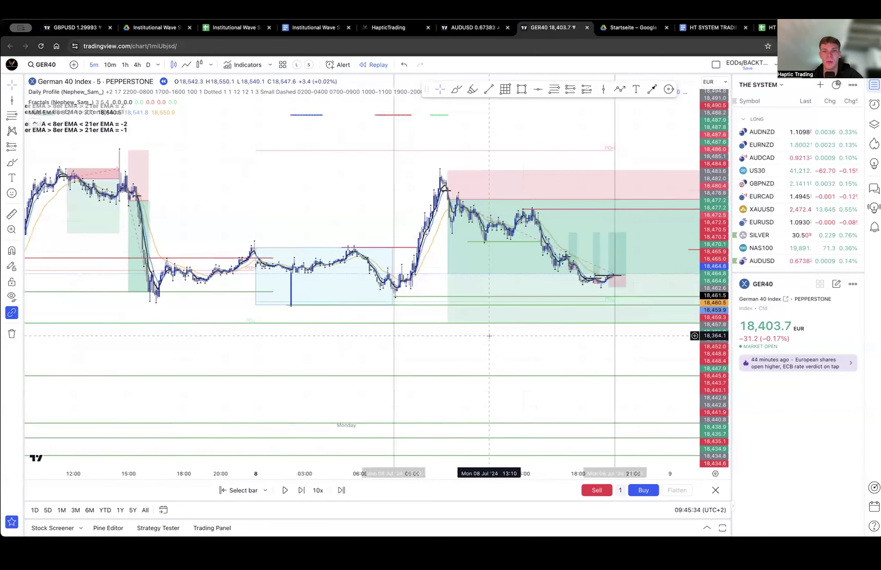
Examine the 5-minute GER40 price moves and positions from 3 to 8 July.
left_click_drag(460, 334, 291, 307)
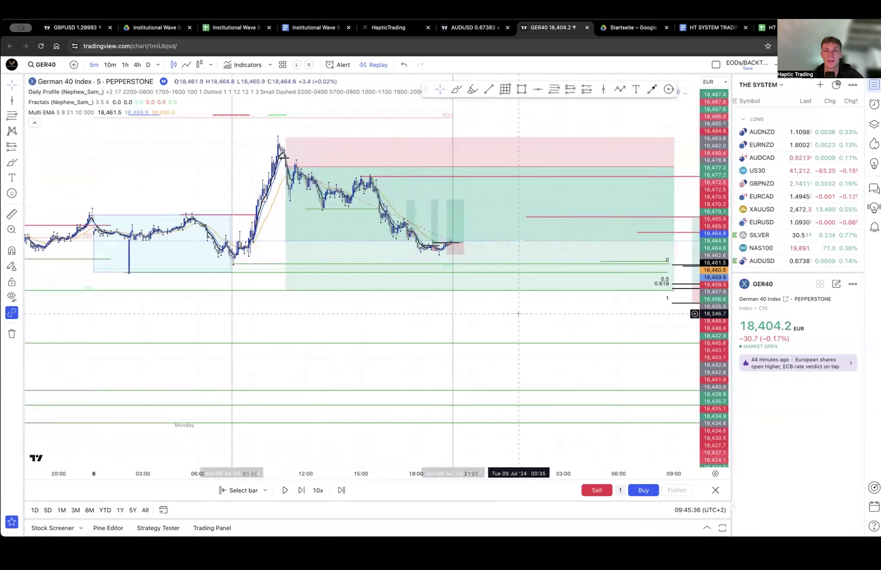
left_click_drag(507, 313, 405, 302)
scroll(462, 312, "left", 3)
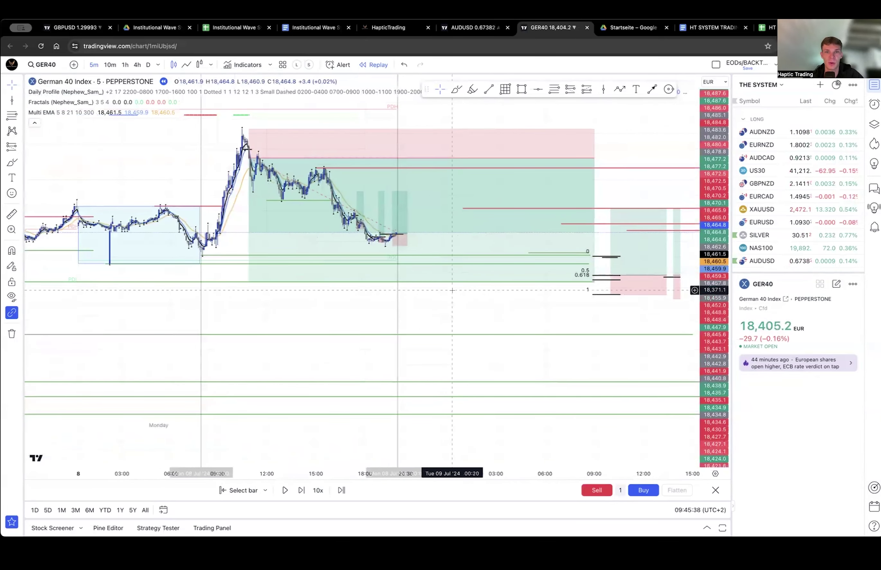
scroll(443, 302, "left", 8)
scroll(442, 303, "down", 10)
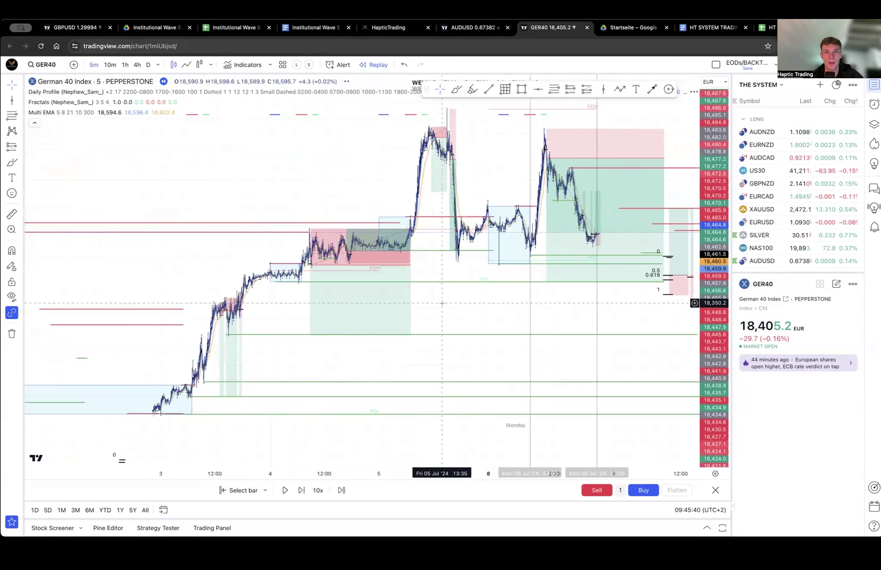
Switch to the journal and sum the LOSS IN % values of trades 330 to 332.
left_click(767, 27)
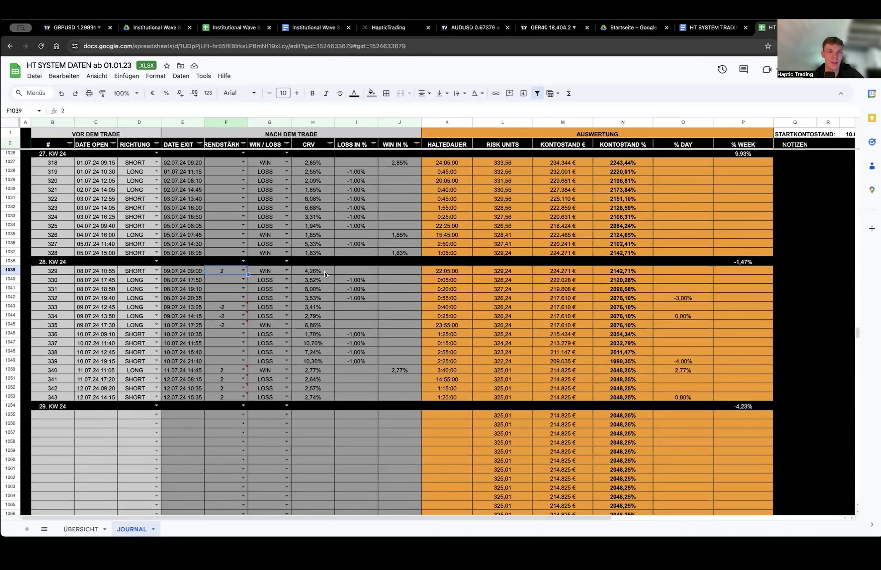
mouse_move(355, 280)
left_mouse_down()
mouse_move(357, 406)
mouse_move(338, 368)
mouse_move(357, 294)
left_mouse_up()
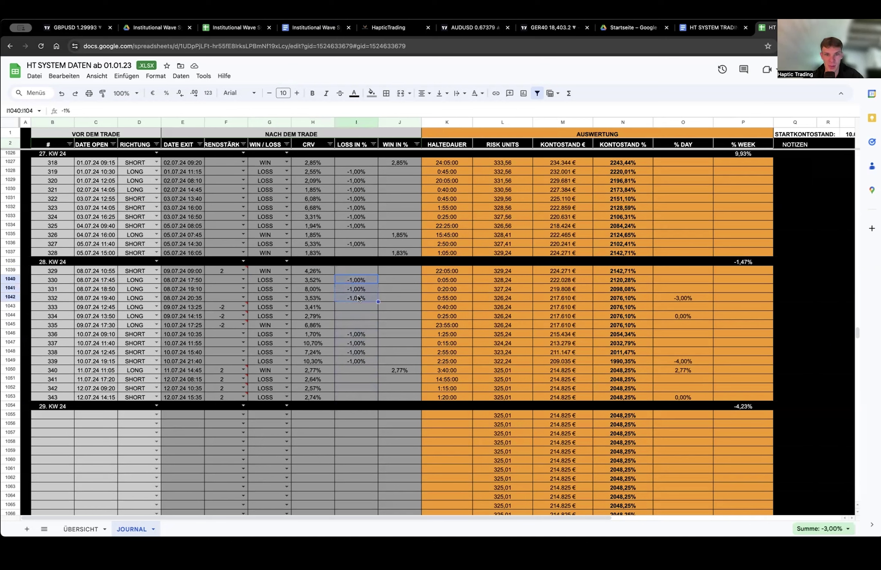
left_click(394, 300)
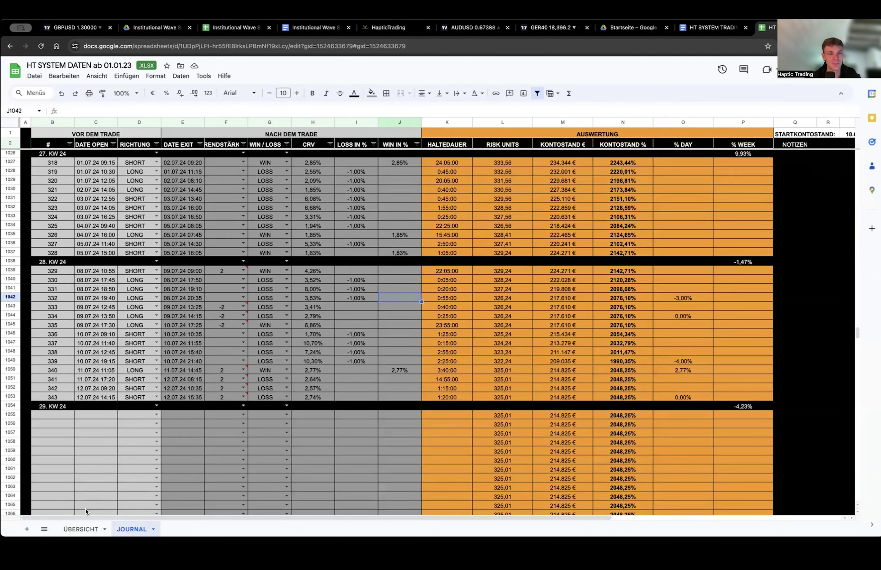
Examine the average weekly profit in the ÜBERSICHT sheet and return to the JOURNAL sheet.
left_click(84, 528)
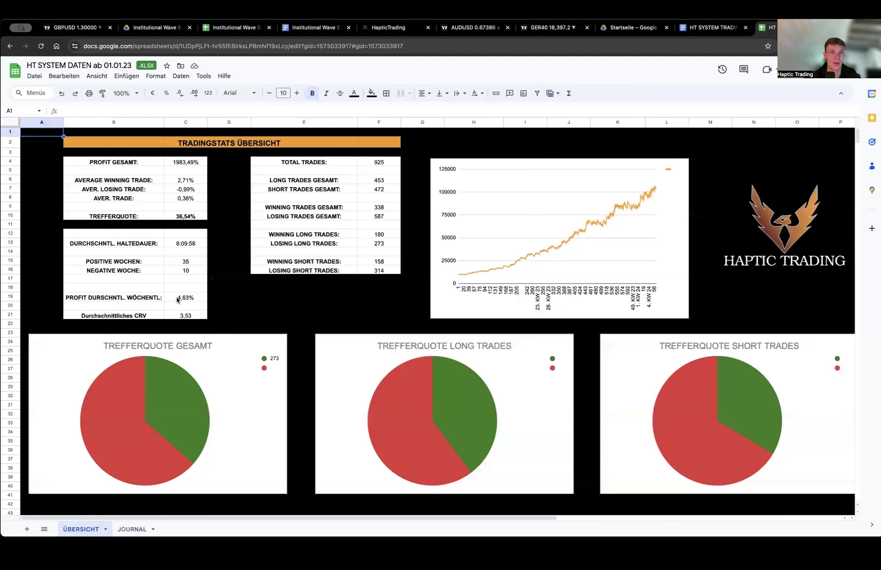
left_click_drag(178, 299, 147, 298)
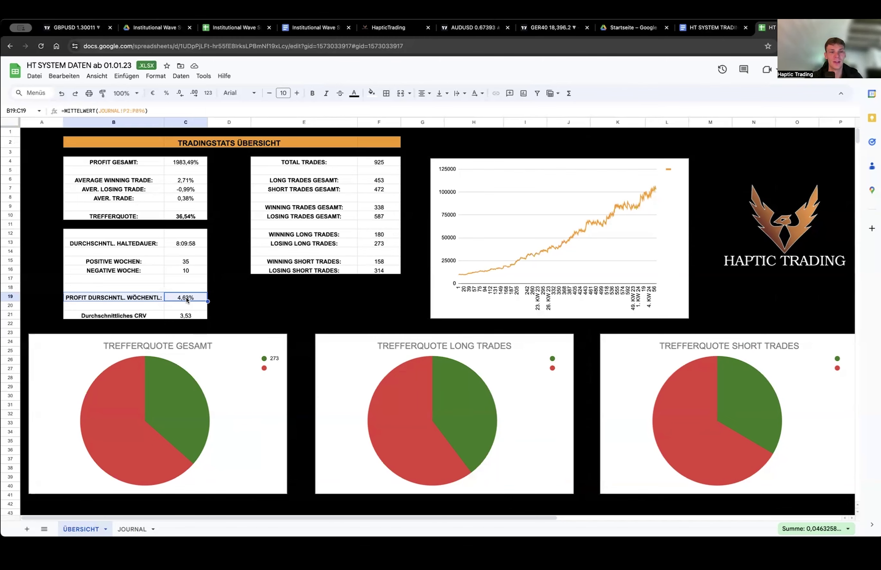
left_click(132, 529)
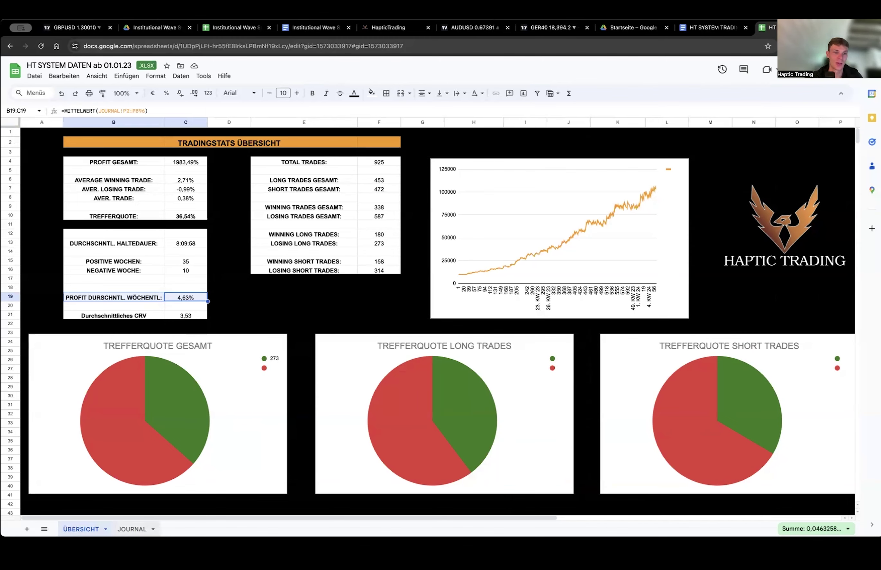
Switch to the GER40 chart and examine the 5-minute price moves and positions from 15 to 18 July.
mouse_move(247, 398)
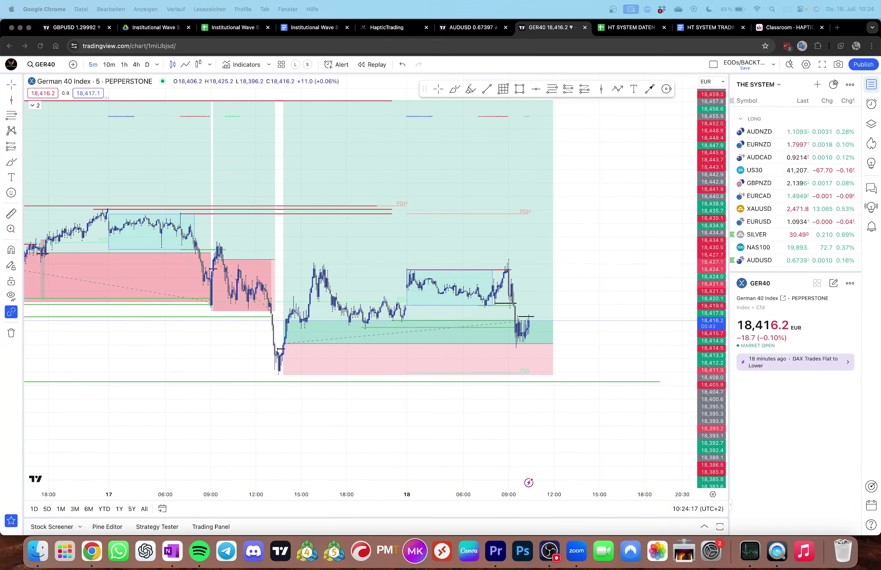
scroll(379, 303, "down", 4)
scroll(379, 303, "down", 2)
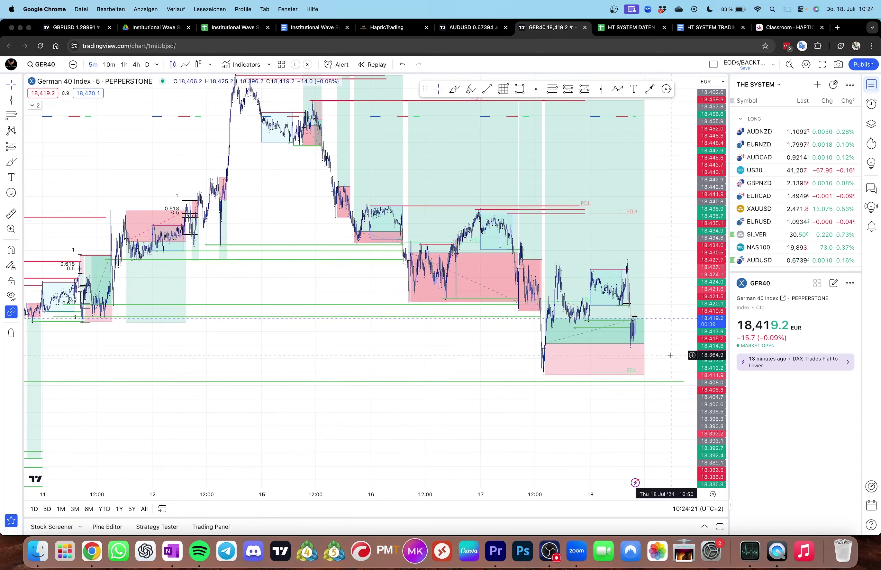
scroll(522, 309, "down", 3)
scroll(429, 307, "up", 4)
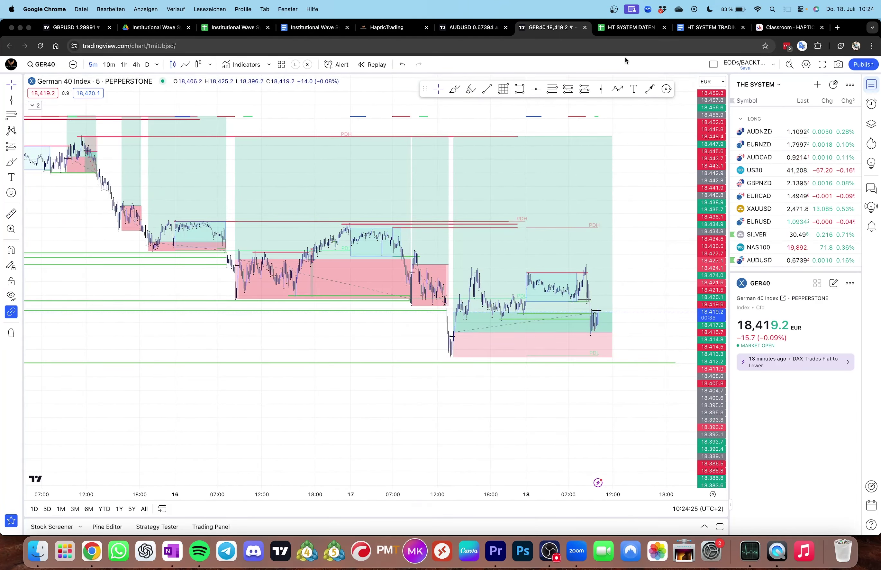
Switch to the HT SYSTEM DATEN journal and continue the trade numbering down from 345 to 350.
left_click(624, 34)
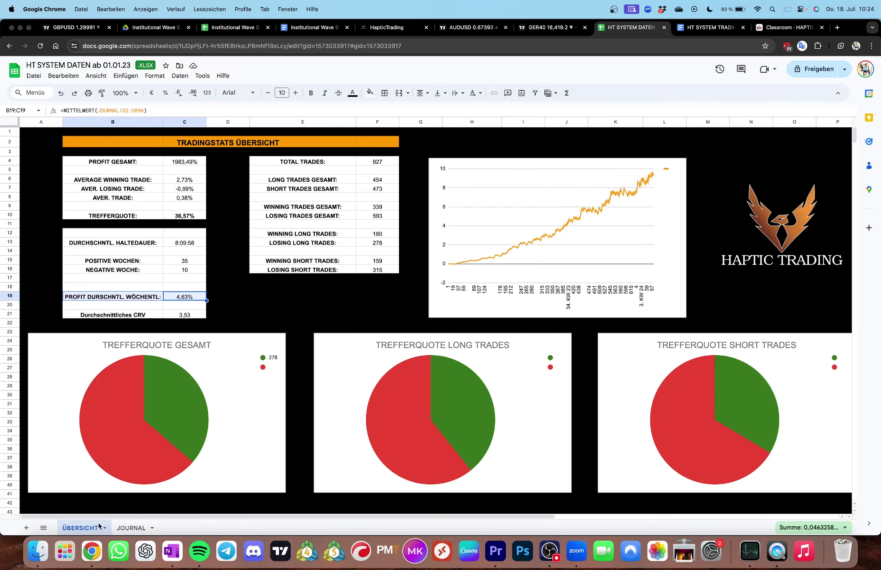
left_click(132, 527)
scroll(278, 339, "down", 10)
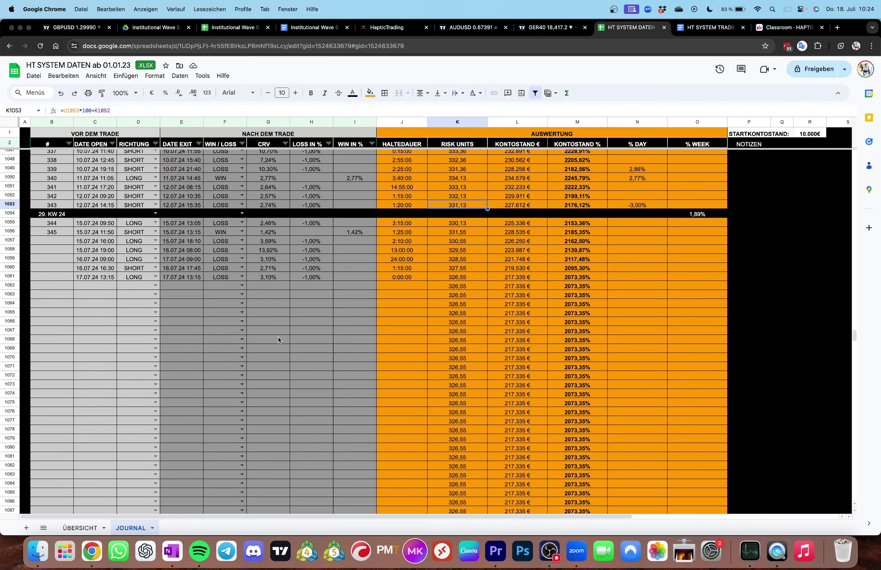
scroll(142, 293, "up", 3)
left_click_drag(49, 296, 79, 355)
scroll(422, 369, "up", 10)
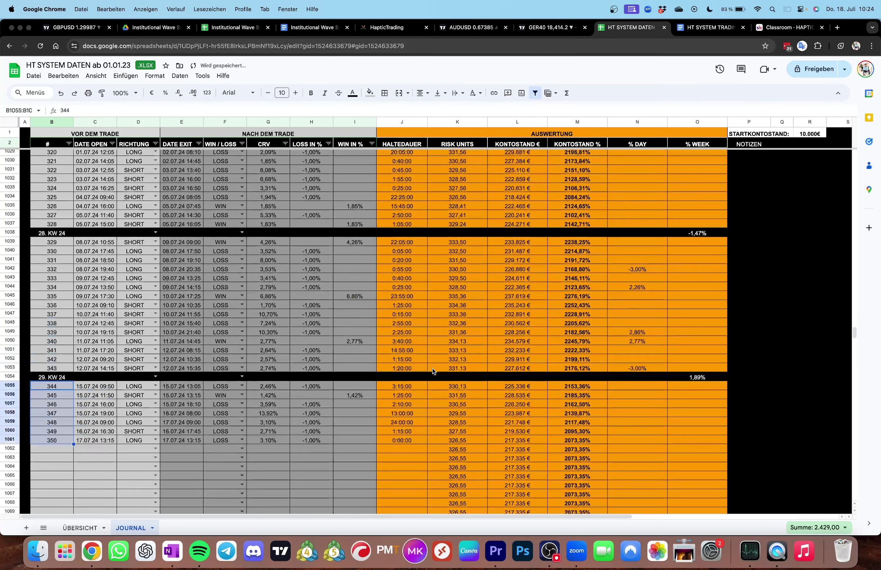
scroll(753, 351, "up", 2)
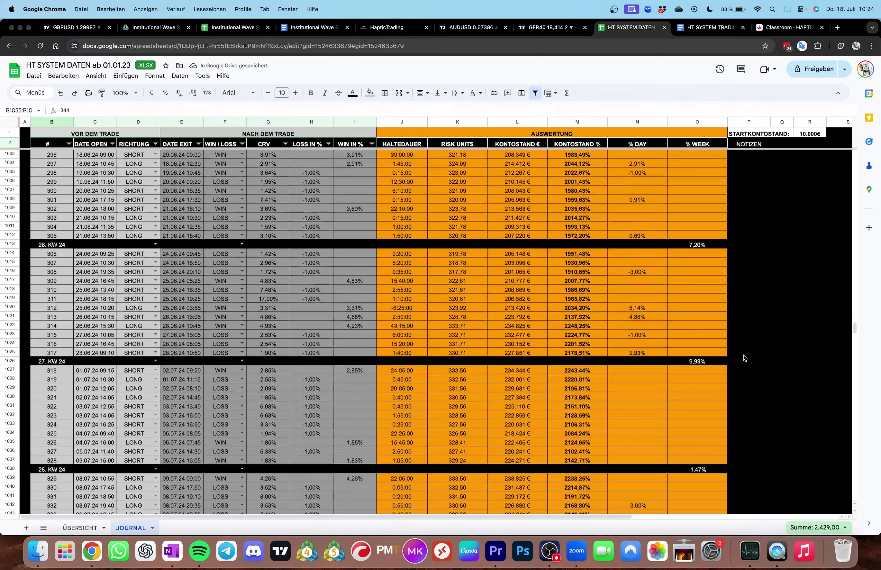
scroll(686, 353, "down", 10)
scroll(686, 349, "down", 3)
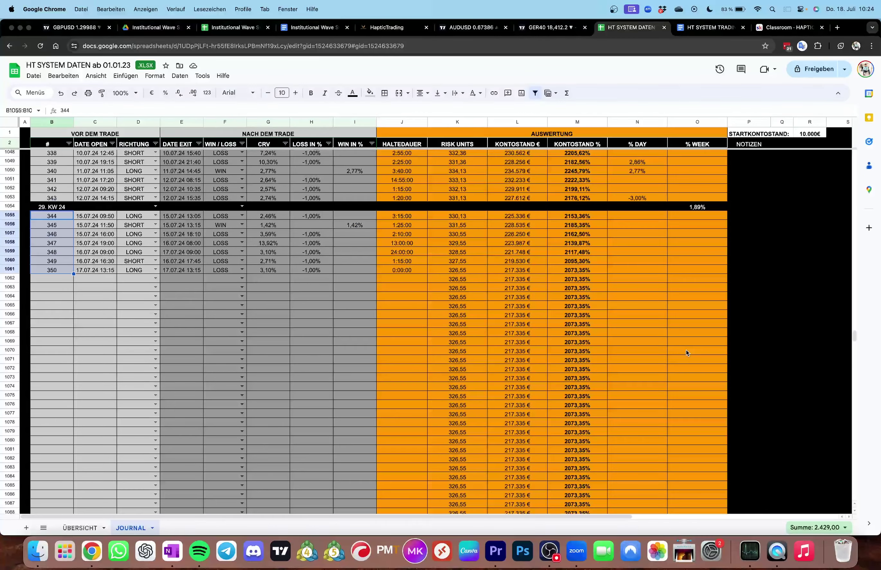
Sum the LOSS IN % and WIN IN % values of trades 344 to 350 in % WEEK, and clear the sum again.
left_click_drag(102, 279, 700, 276)
left_click(703, 276)
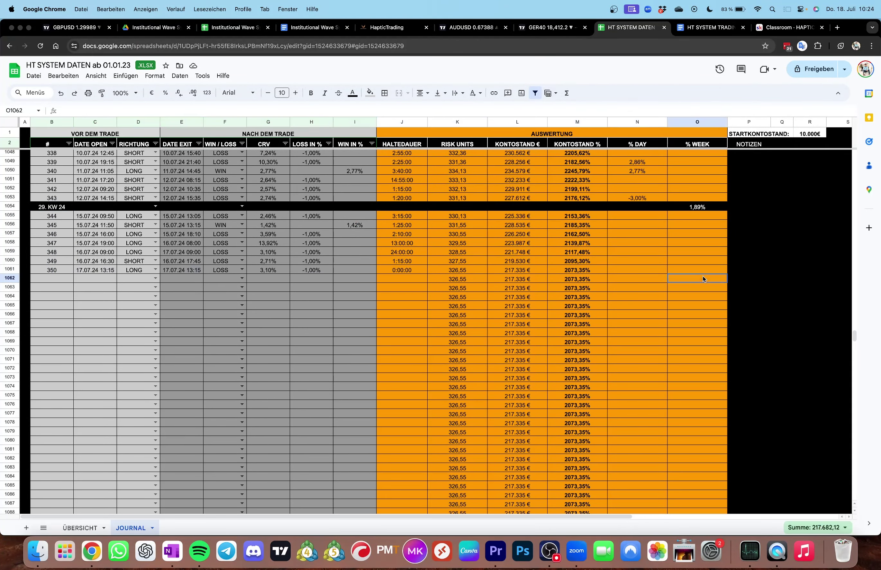
left_click(567, 93)
left_click(577, 109)
left_click_drag(319, 216, 345, 272)
key("Return")
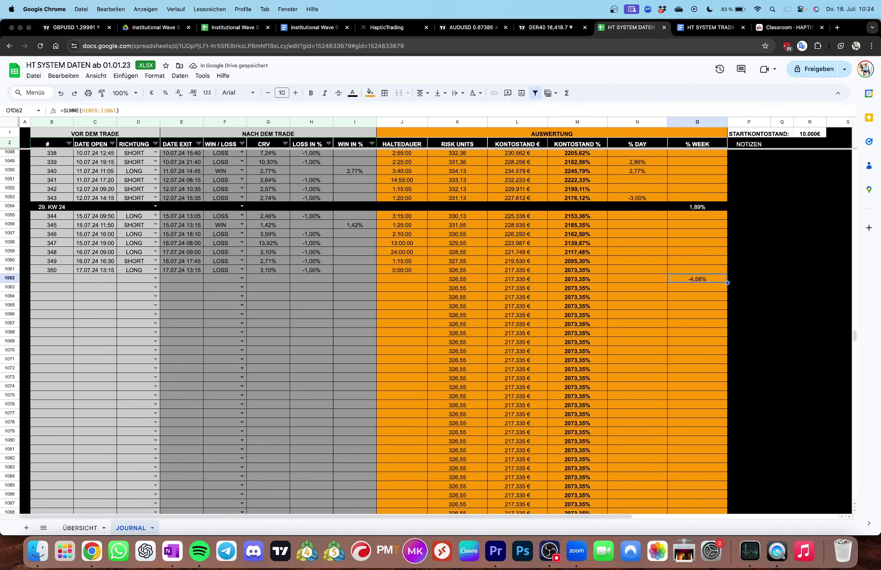
key("Delete")
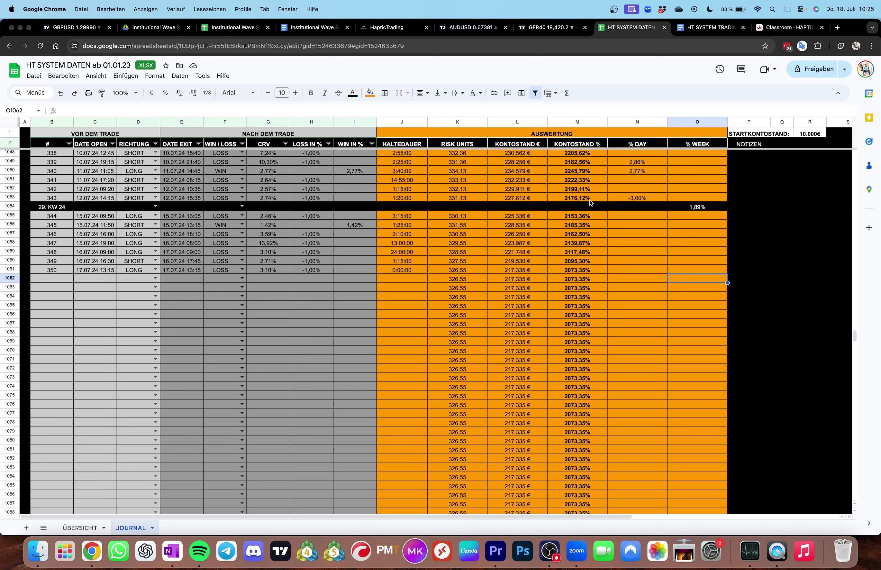
Switch to the GER40 chart and slightly shorten the long position opened on 17 July at its end time.
left_click(551, 27)
scroll(571, 287, "up", 5)
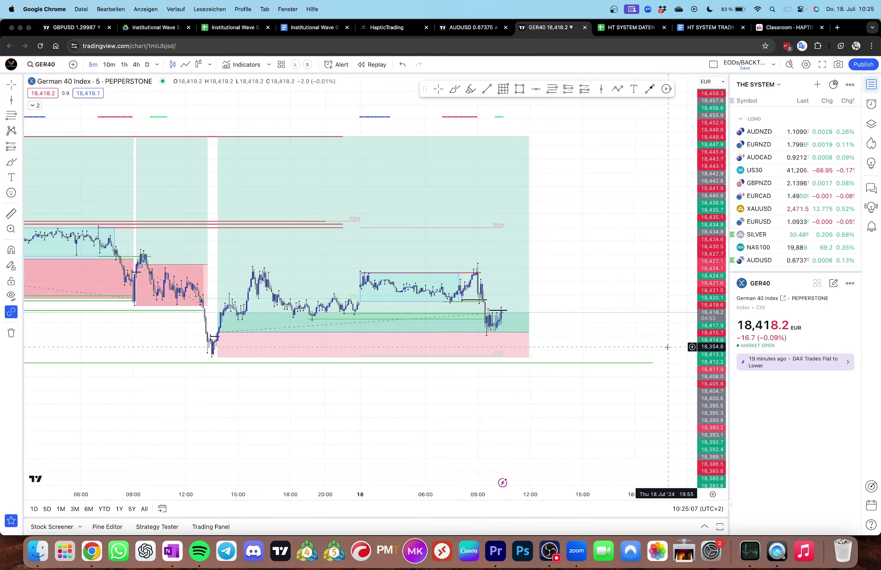
left_click_drag(712, 327, 710, 292)
left_click_drag(641, 275, 637, 255)
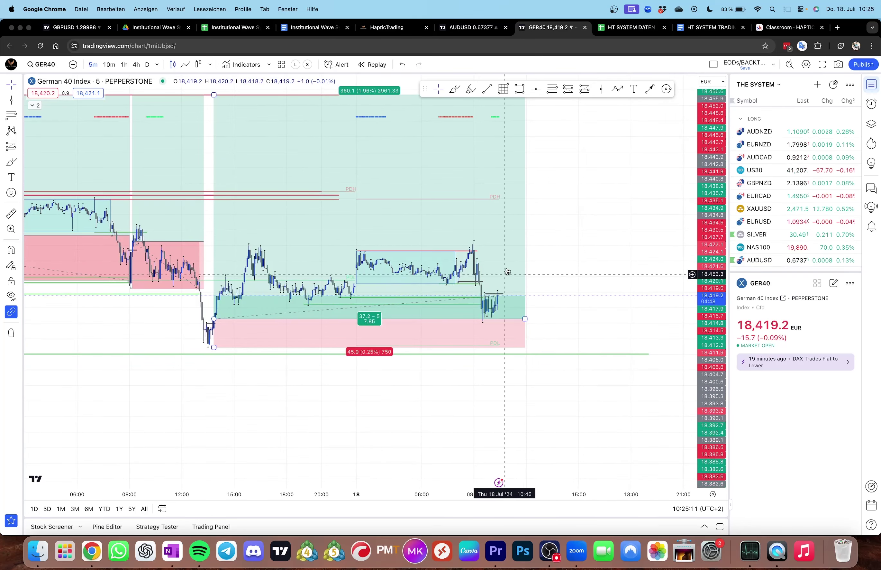
left_click(442, 262)
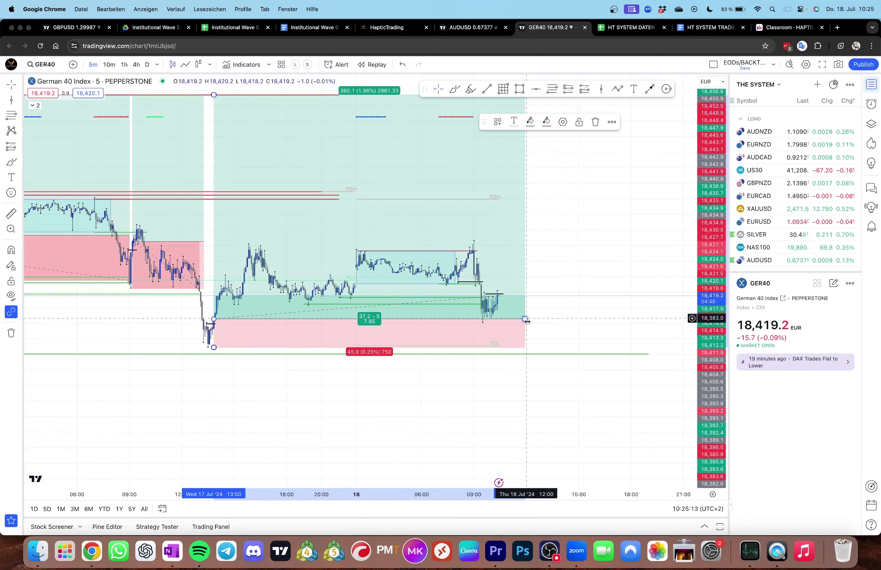
left_click_drag(524, 319, 522, 318)
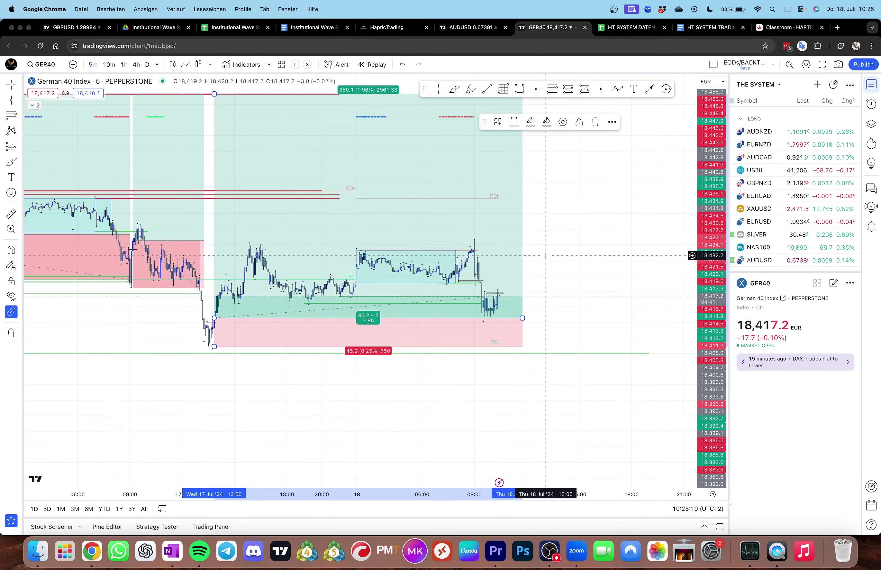
left_click(596, 282)
scroll(597, 282, "down", 10)
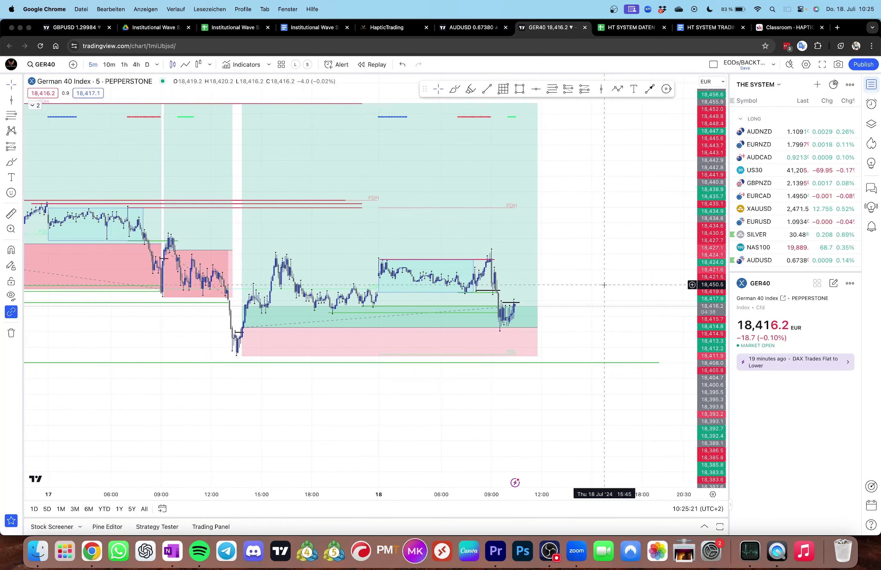
scroll(519, 346, "up", 8)
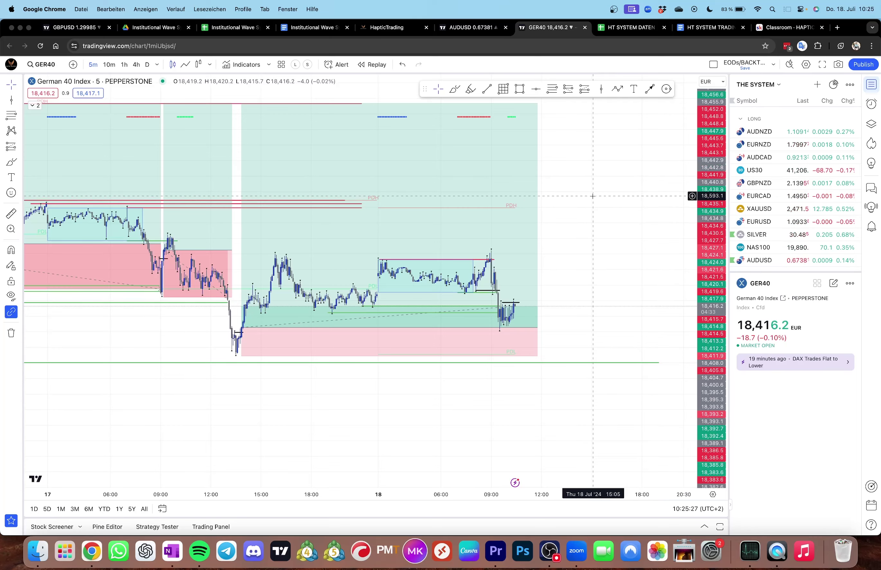
left_click_drag(592, 200, 591, 218)
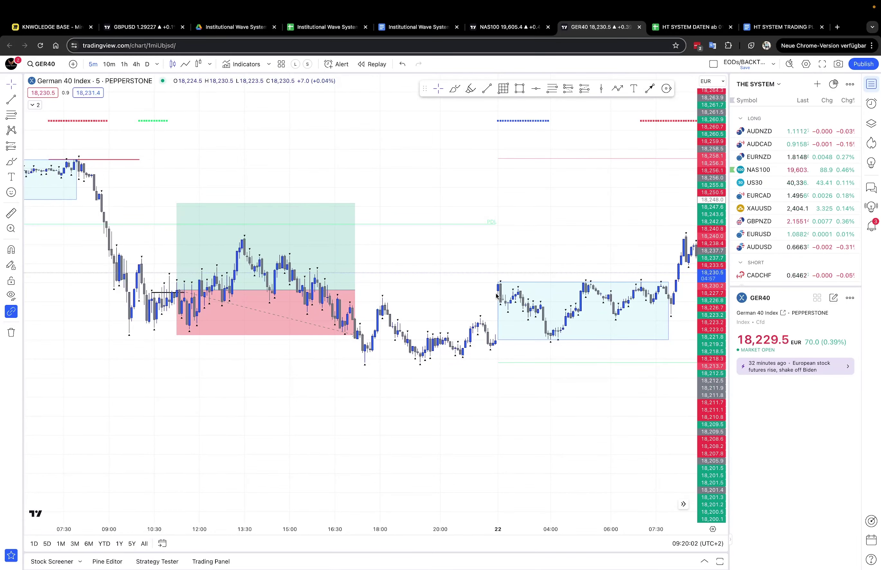
Examine the 5-minute GER40 price moves and the long positions on 18 and 19 July.
scroll(474, 264, "left", 3)
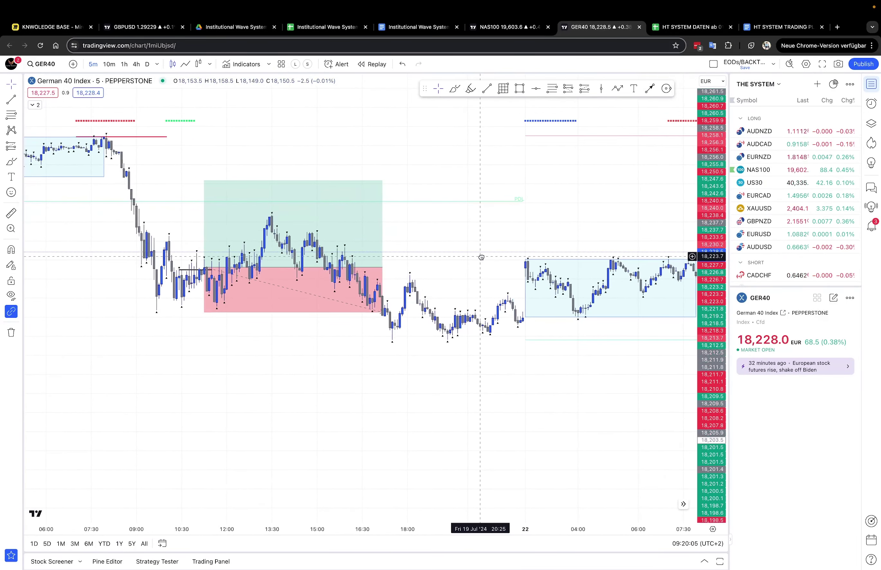
scroll(482, 257, "left", 5)
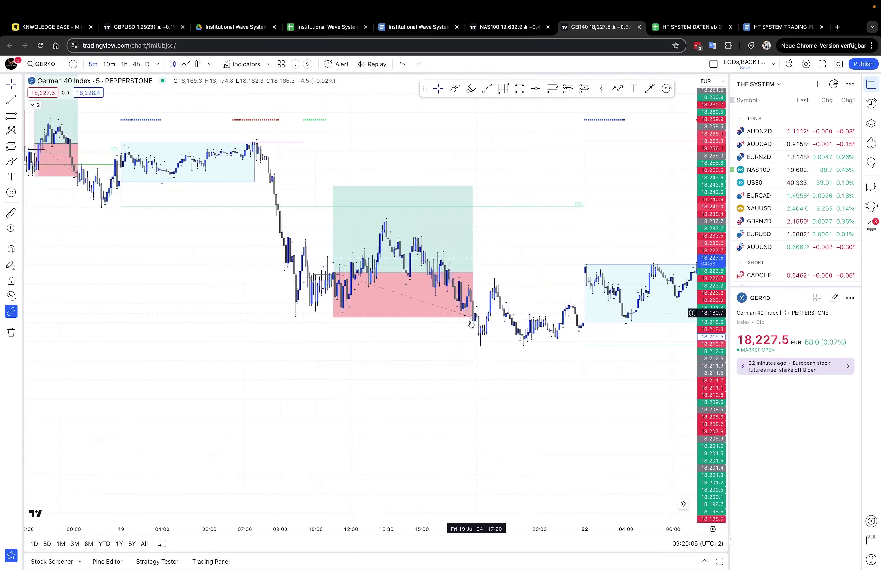
scroll(471, 325, "left", 10)
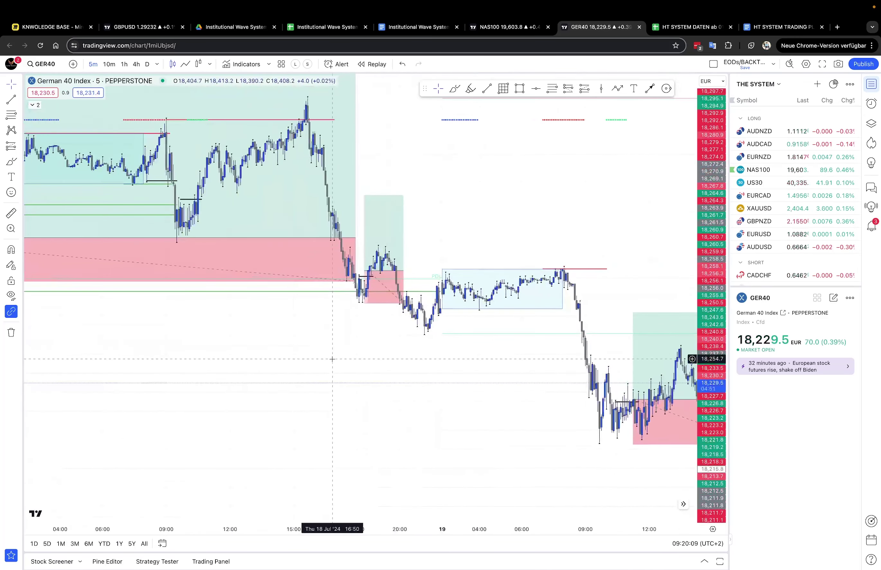
scroll(407, 367, "left", 10)
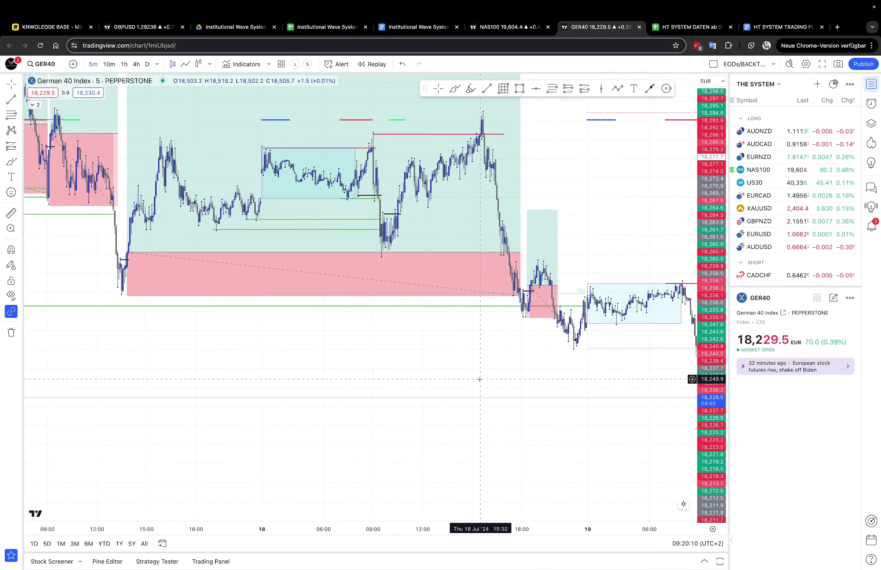
left_click_drag(490, 373, 365, 393)
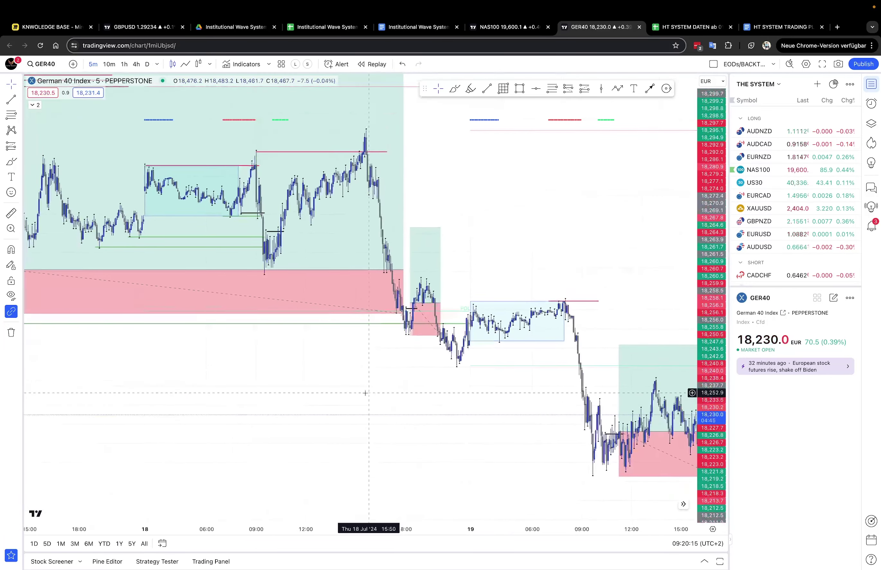
scroll(366, 393, "up", 3)
left_click_drag(322, 340, 383, 342)
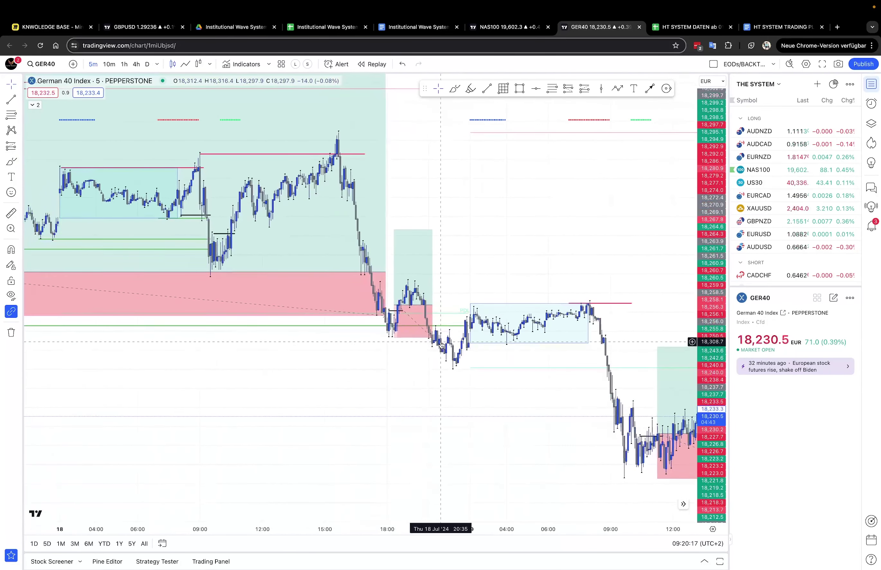
left_click(416, 314)
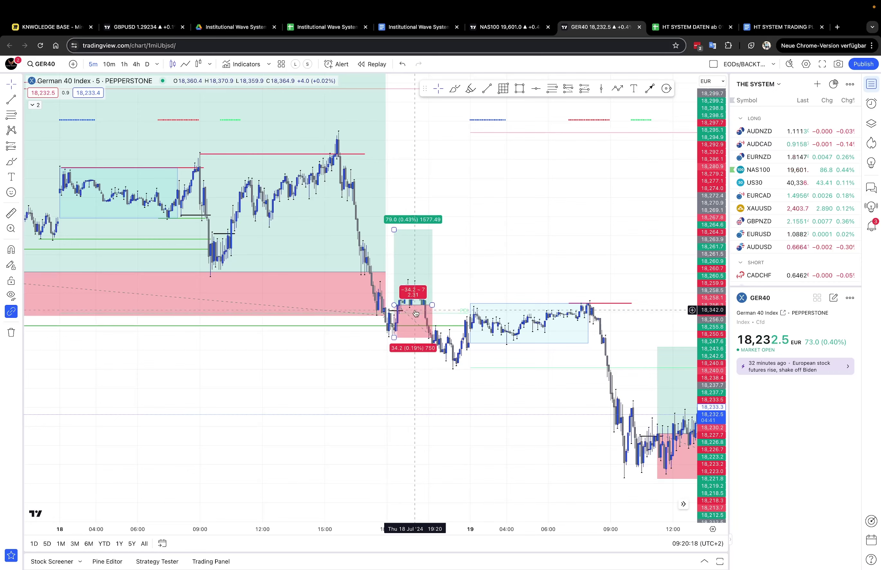
left_click(332, 327)
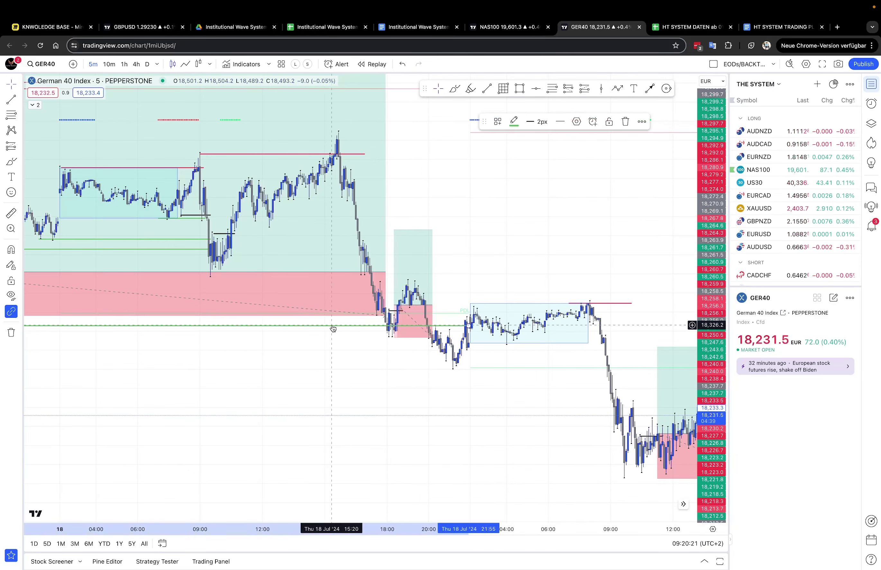
scroll(332, 329, "down", 5)
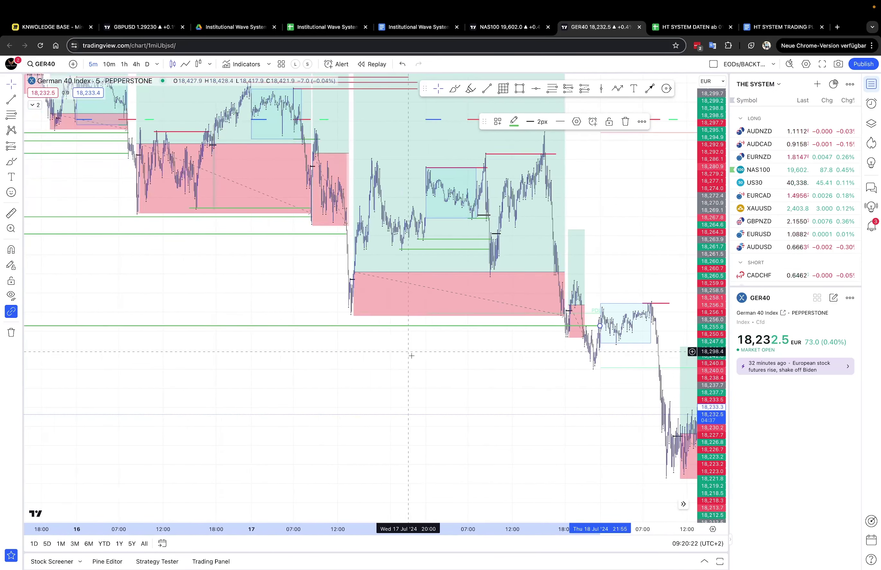
scroll(393, 363, "up", 3)
left_click_drag(458, 349, 381, 294)
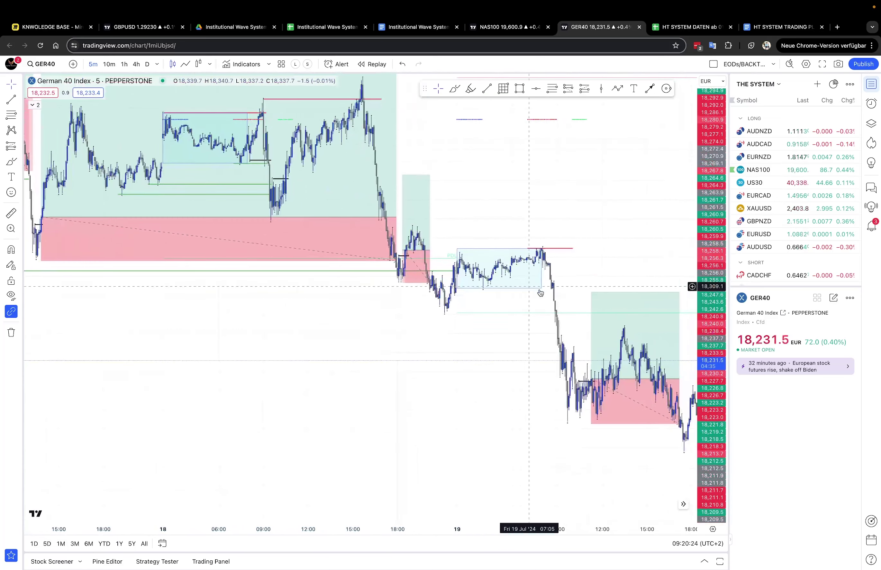
left_click_drag(409, 369, 371, 392)
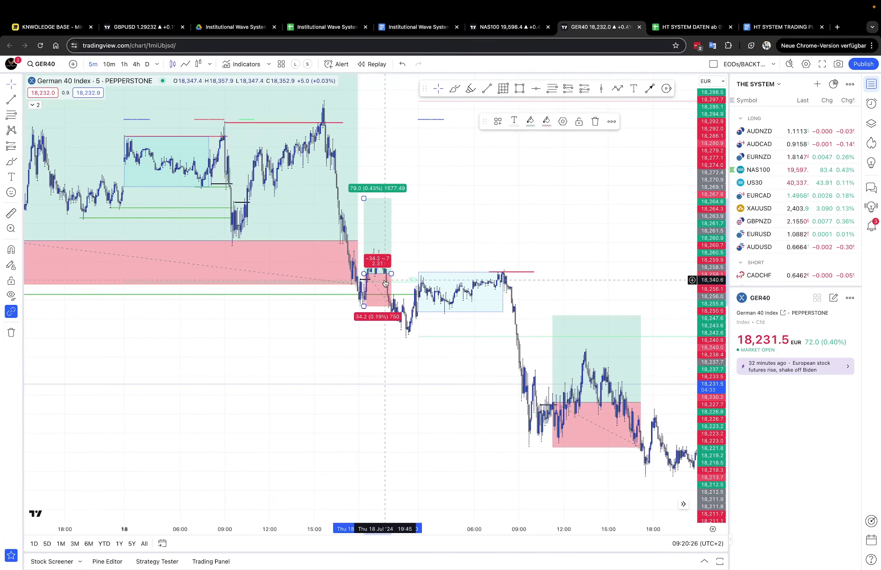
left_click_drag(424, 386, 289, 279)
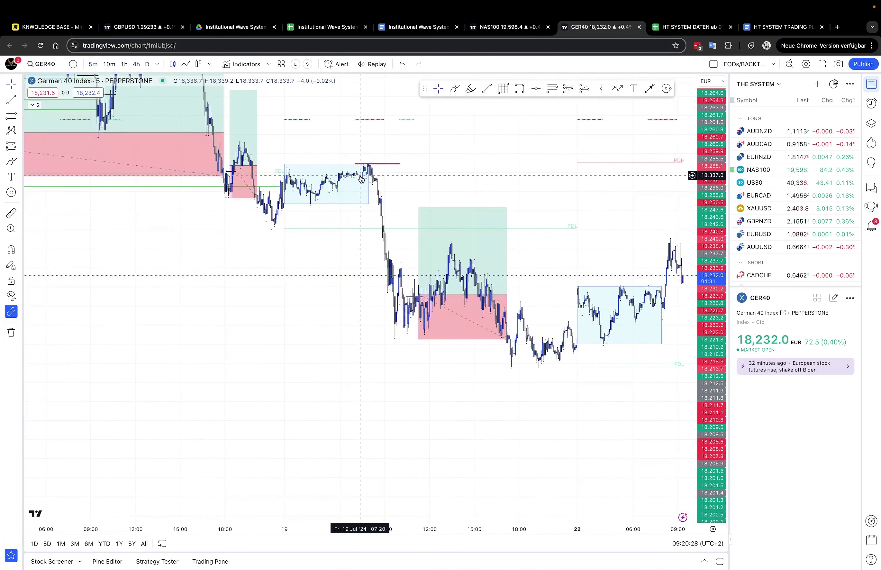
Compress the GER40 chart's price scale and compare the run of long positions from 15 to 22 July.
left_click(447, 290)
left_click_drag(340, 318, 280, 316)
scroll(282, 317, "down", 5)
scroll(282, 316, "down", 1)
left_click_drag(383, 348, 401, 437)
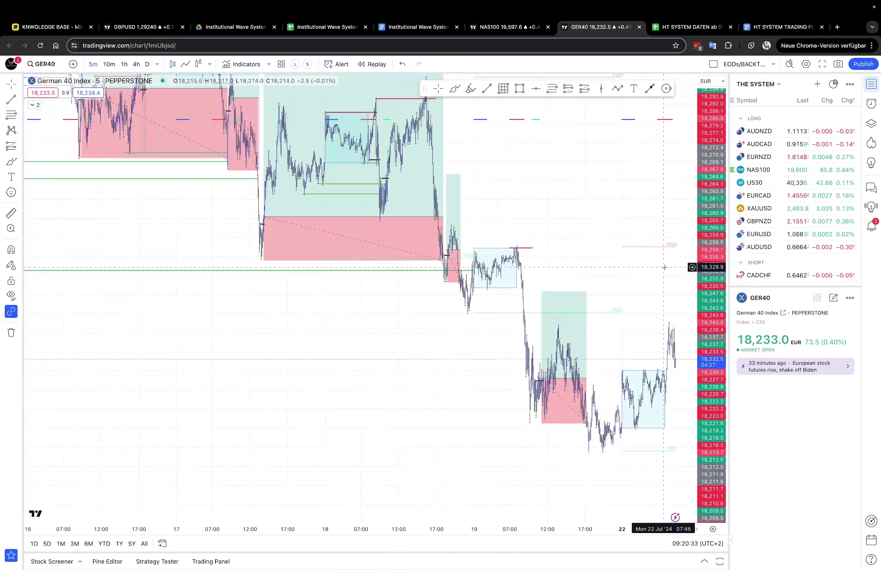
left_click_drag(709, 248, 709, 391)
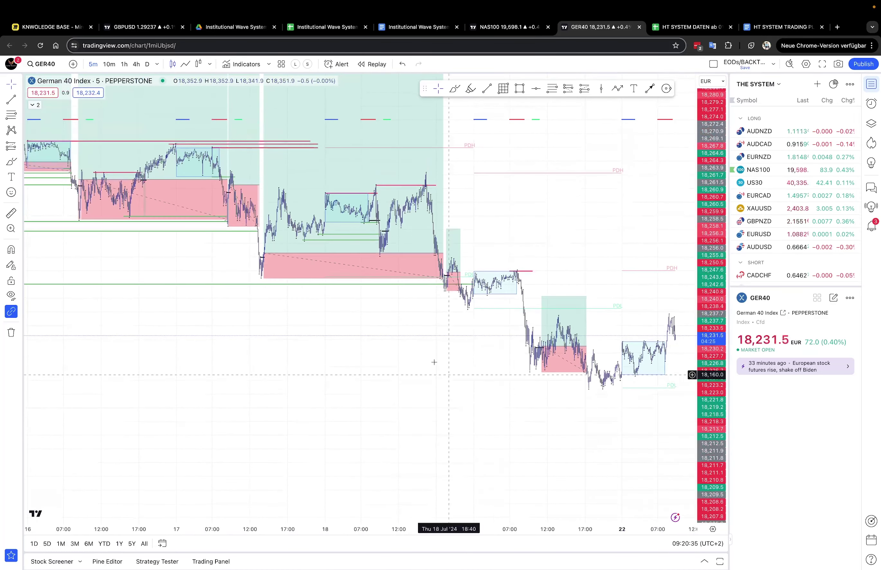
left_click_drag(421, 354, 506, 409)
scroll(505, 408, "down", 2)
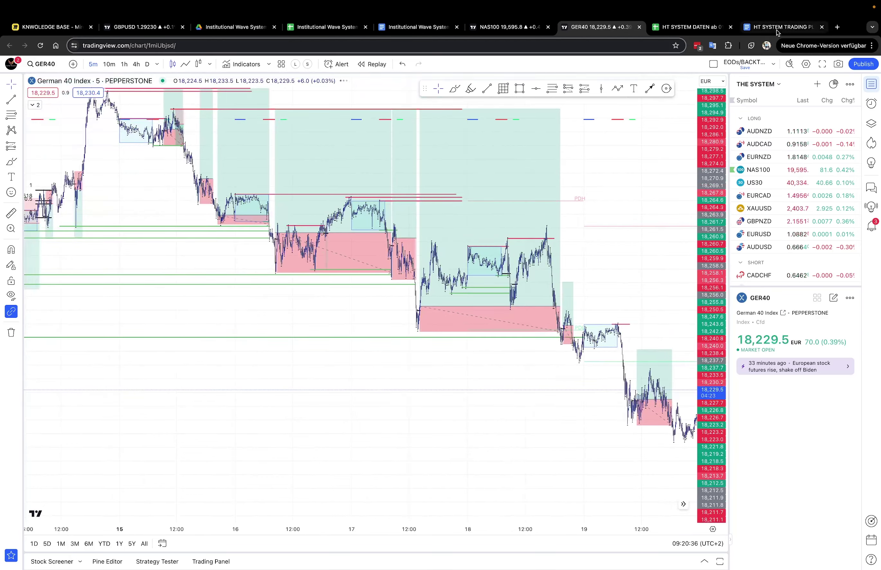
Switch to the HT SYSTEM TRADING PLAN document and highlight the rule about six consecutive losses in the same direction.
left_click(778, 27)
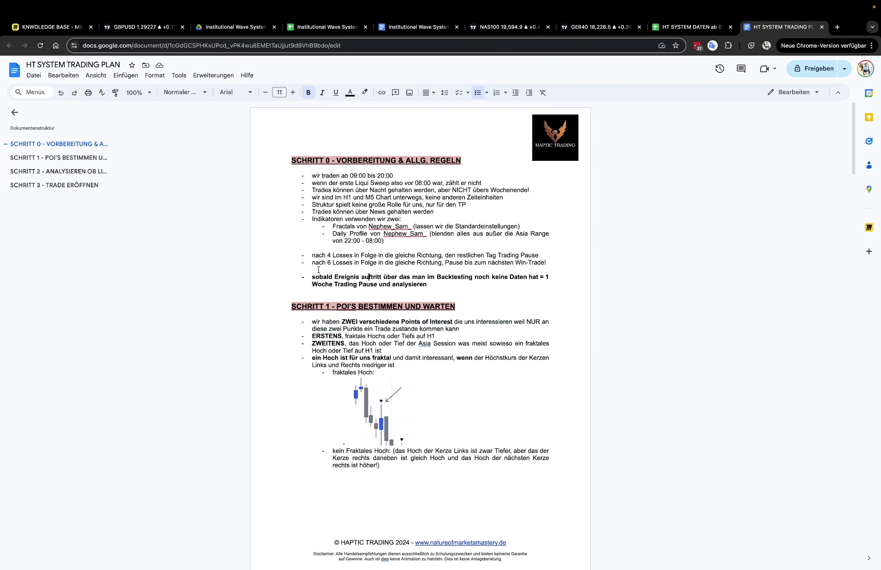
left_click_drag(316, 263, 399, 263)
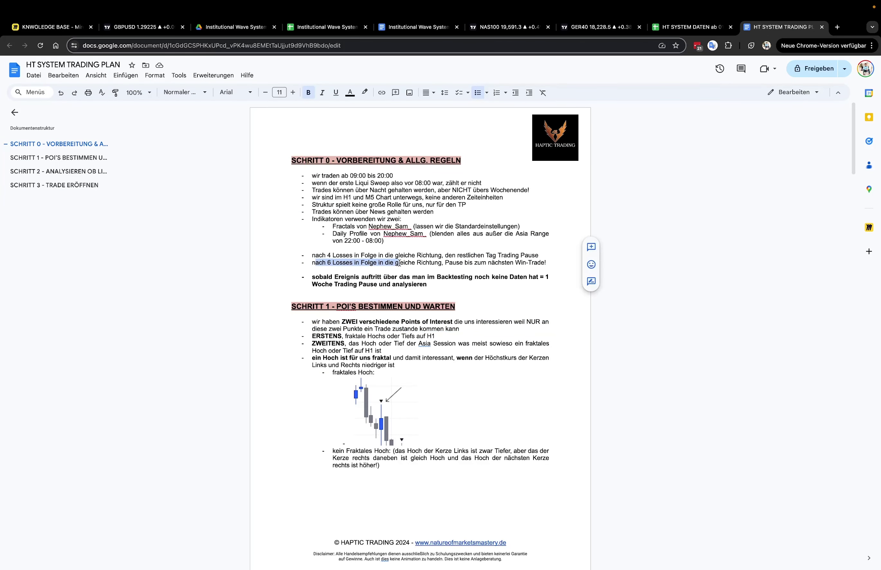
Highlight the rest of the six-loss rule about pausing until the next winning trade and return to the GER40 chart.
left_click_drag(467, 265, 528, 264)
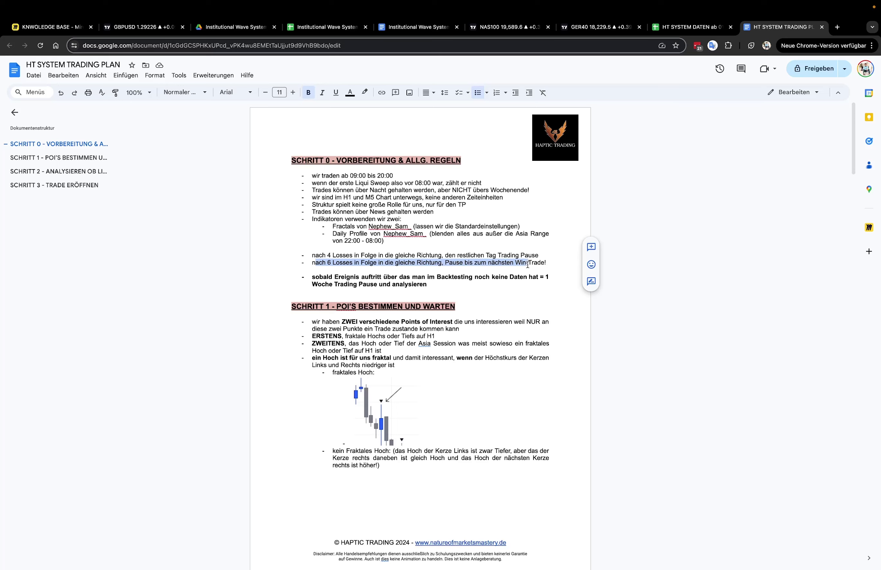
left_click(683, 27)
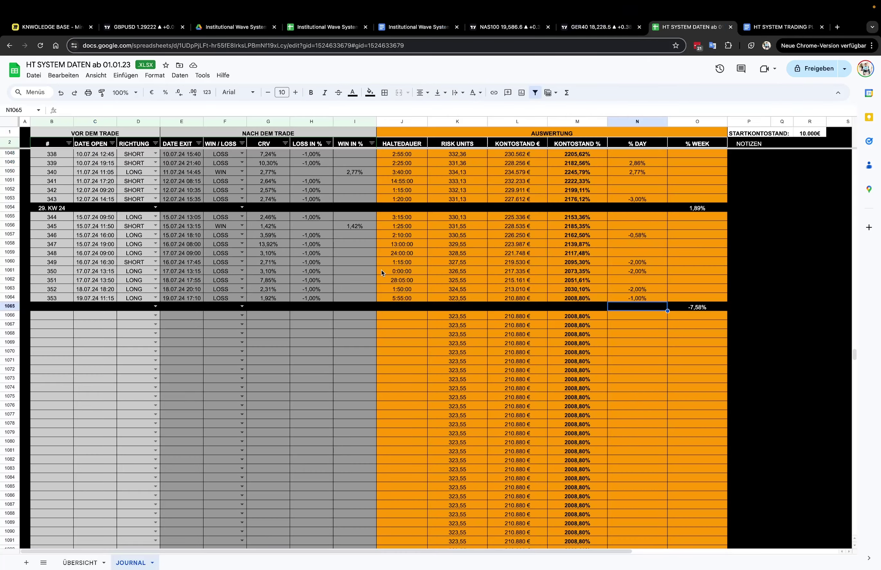
left_click(598, 27)
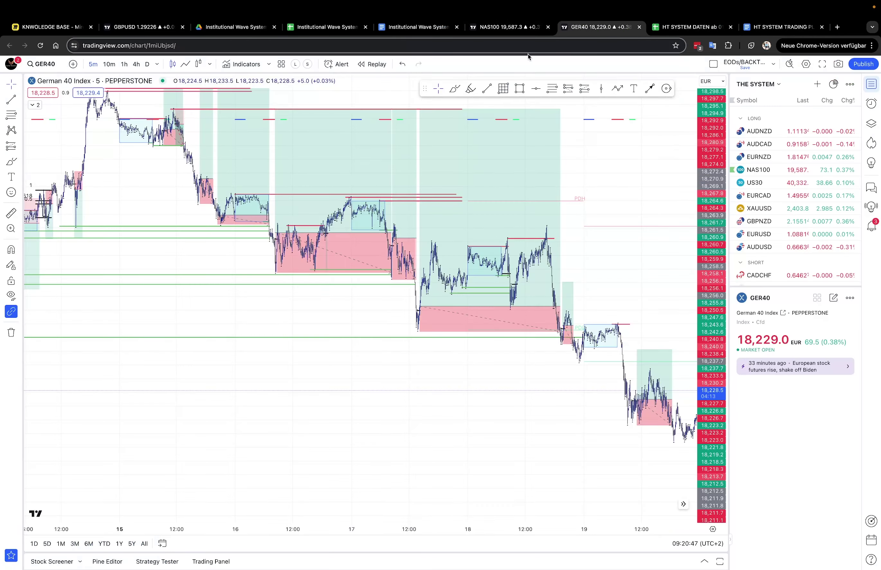
Examine the losing GER40 positions from 15 to 17 July, including the short position on 16 July.
left_click_drag(226, 241, 221, 263)
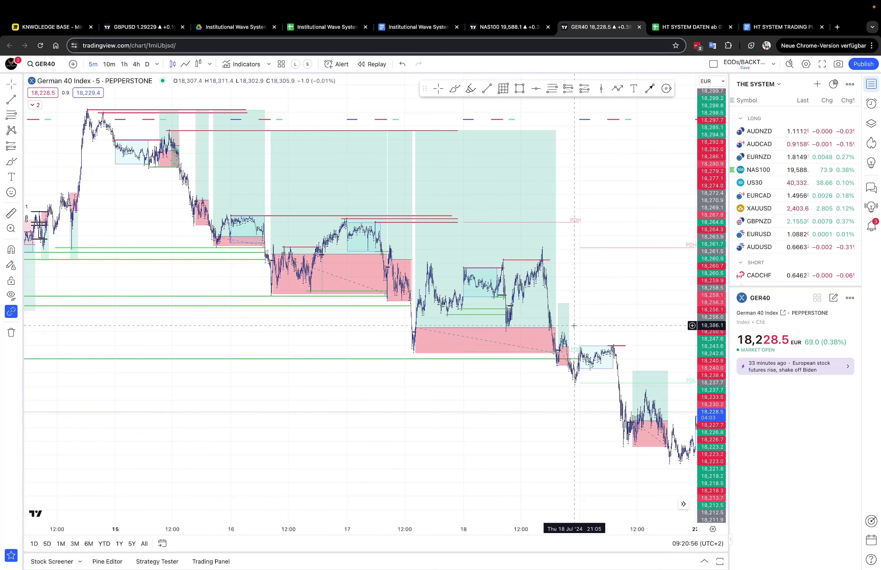
scroll(295, 300, "up", 5)
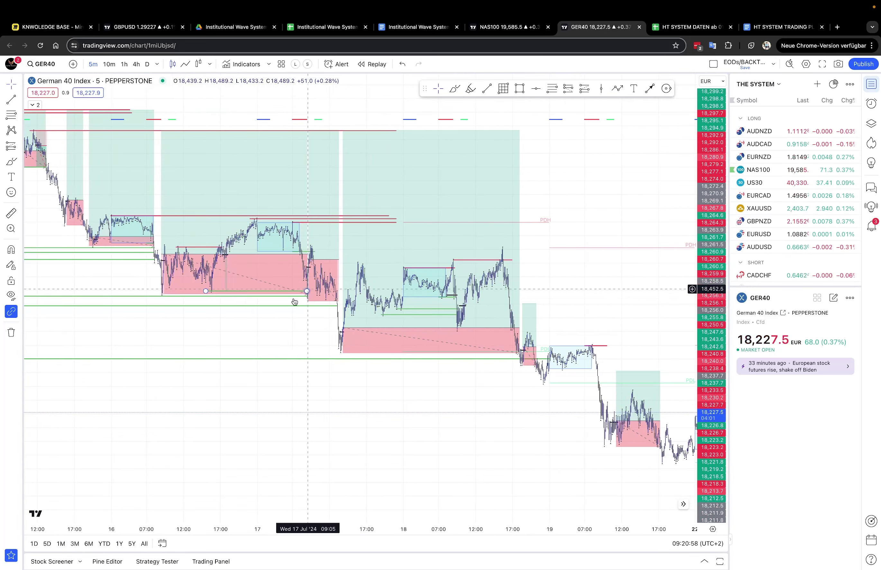
left_click_drag(420, 361, 493, 371)
left_click_drag(701, 342, 700, 279)
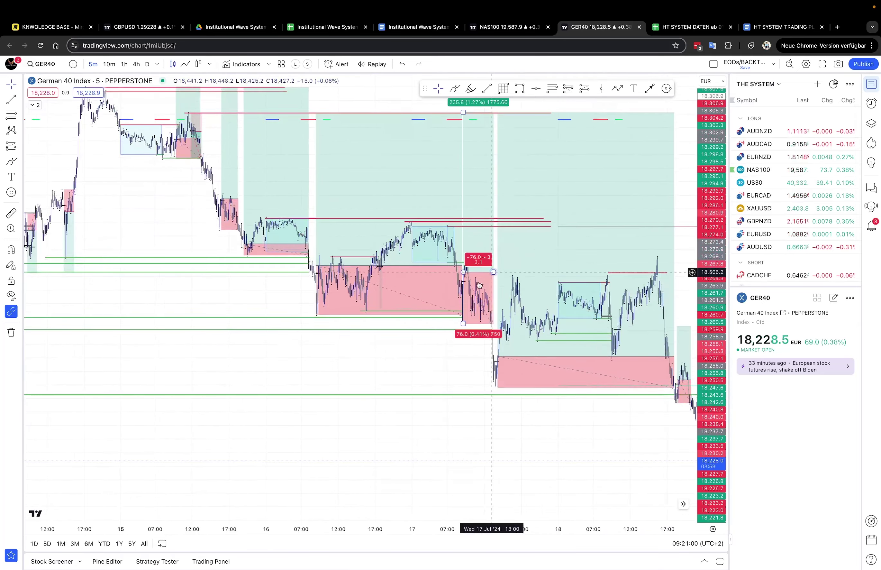
scroll(445, 291, "up", 3)
left_click(285, 294)
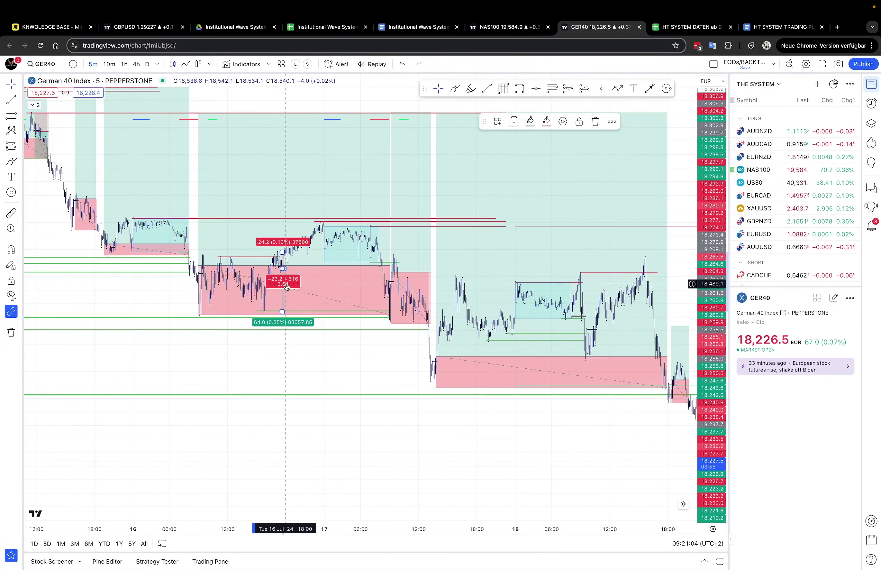
Examine the GER40 long positions on 18 and 19 July and the price moves up to 22 July.
left_click_drag(306, 355, 133, 317)
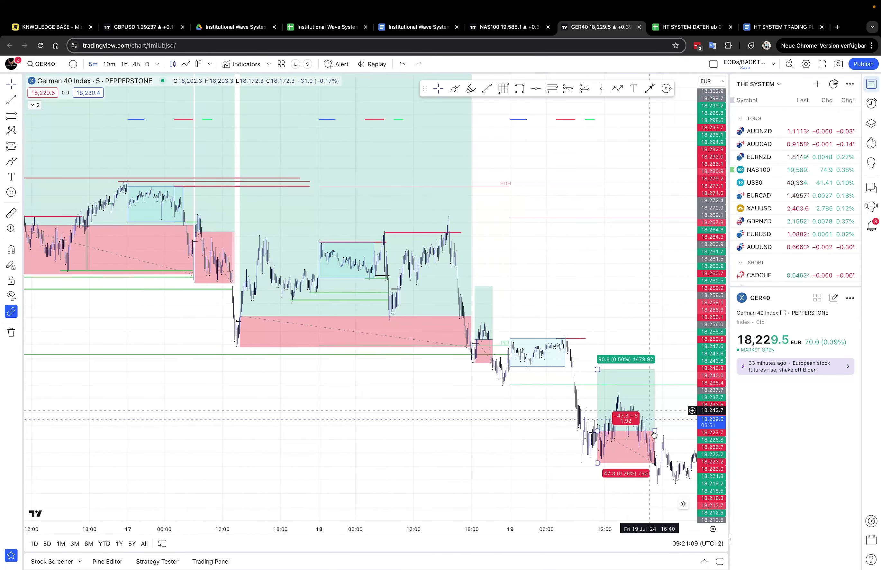
left_click_drag(437, 420, 387, 398)
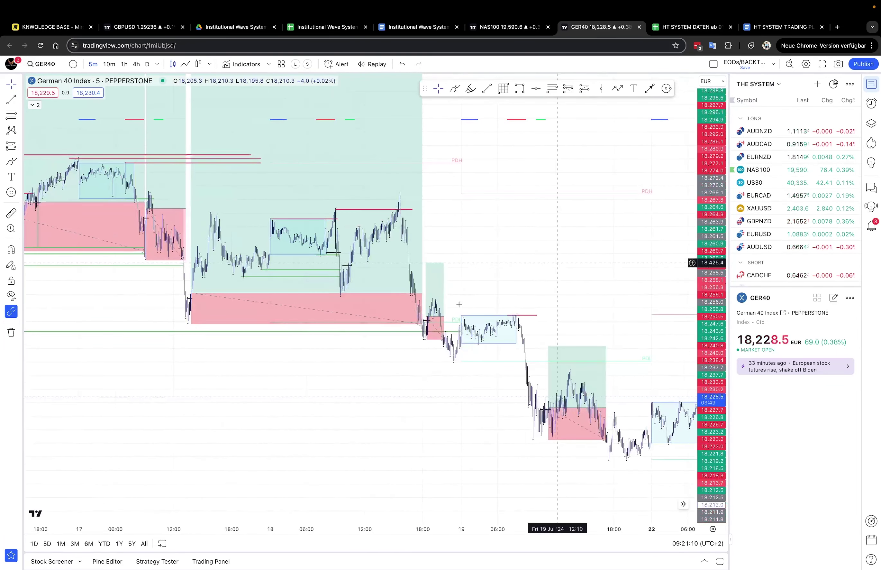
scroll(462, 255, "right", 5)
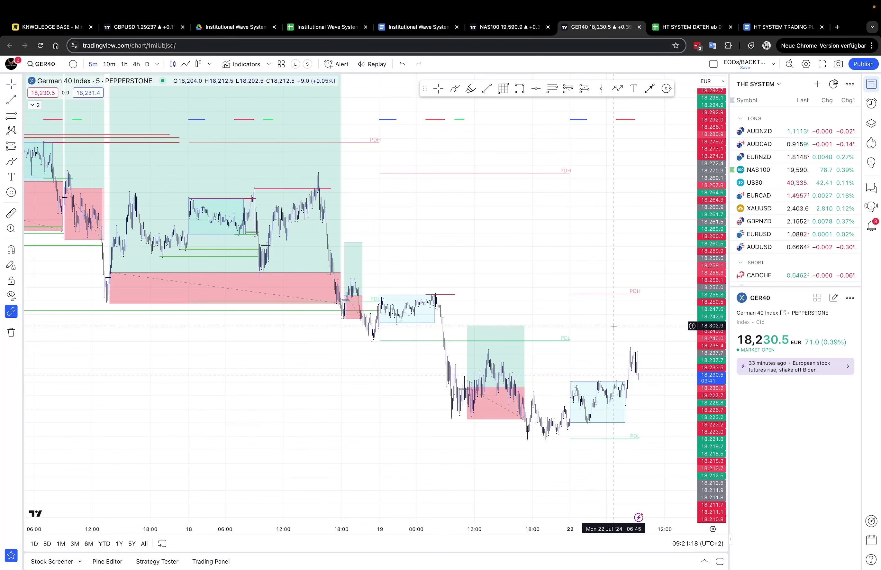
left_click_drag(524, 280, 540, 223)
scroll(552, 261, "up", 3)
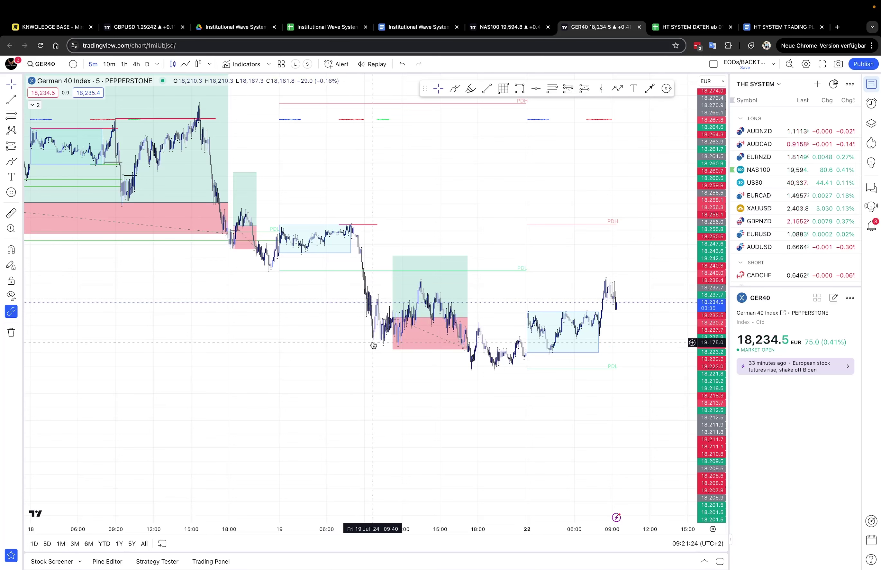
left_click(407, 317)
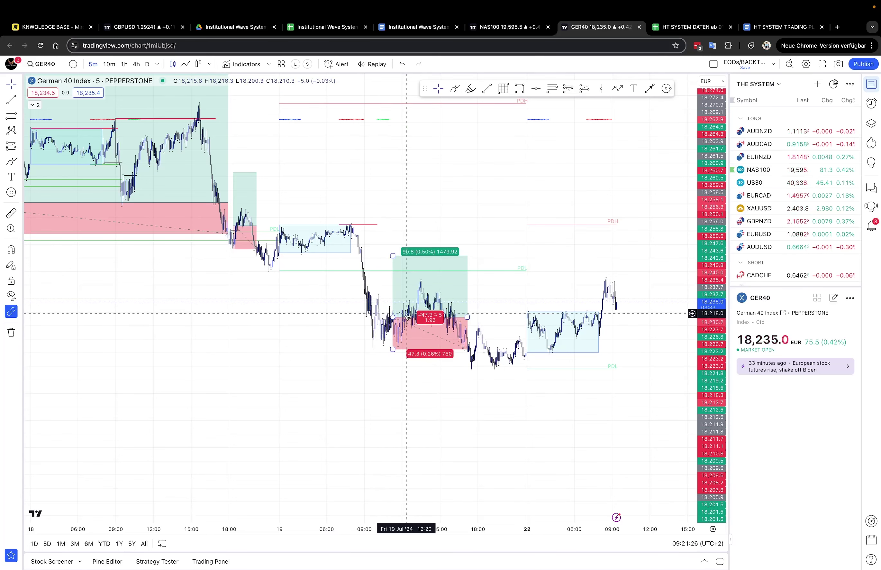
left_click(466, 357)
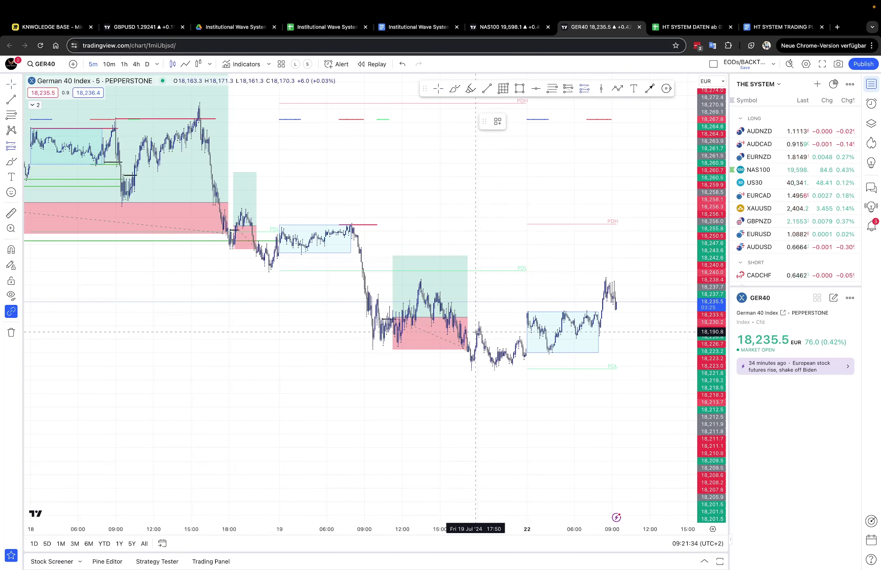
Try a long position from 19 July 17:55 to 22 July 10:00 with a 57.0-point stop and 164.6-point target, and delete it.
left_click(476, 332)
left_click_drag(480, 379, 479, 369)
left_click_drag(477, 278, 477, 219)
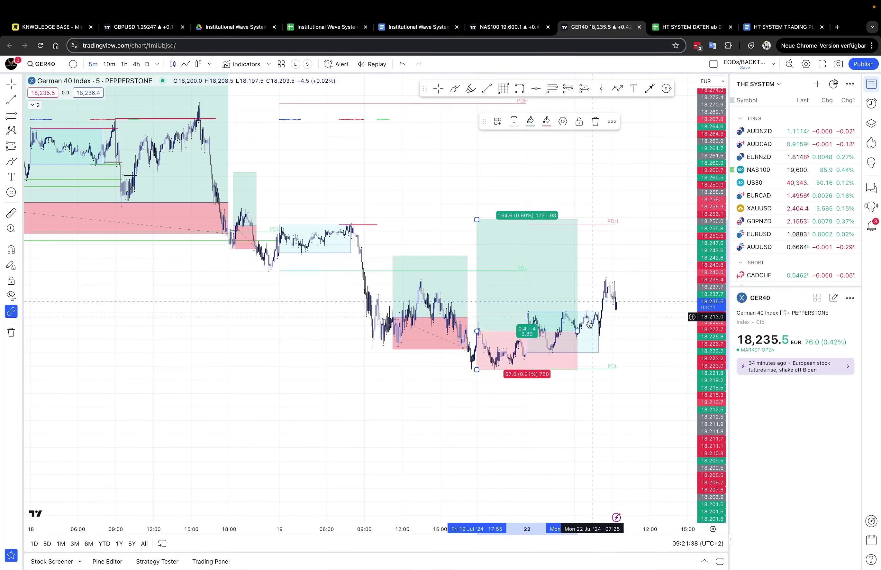
left_click_drag(578, 330, 625, 331)
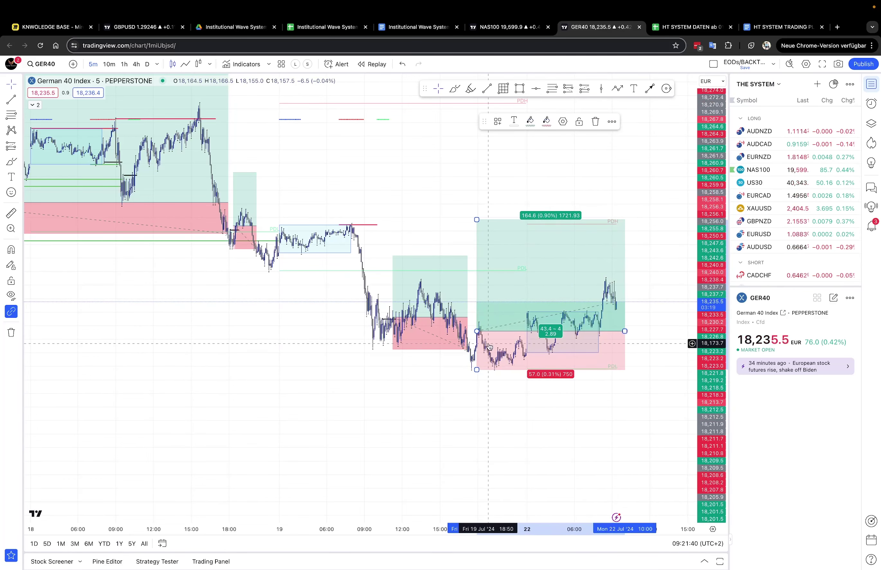
key("Delete")
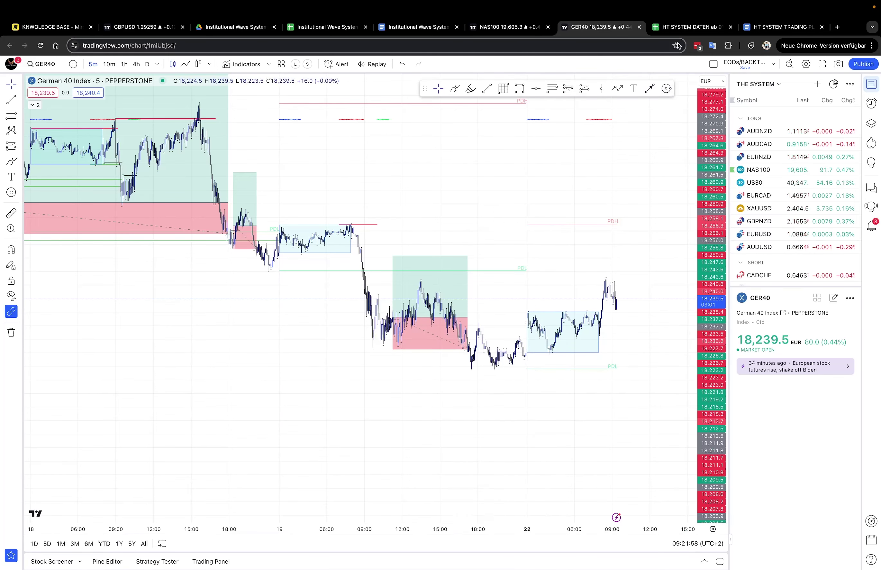
Switch to the HT SYSTEM DATEN journal and review trades 344 to 353 together with their weekly result.
left_click(677, 29)
scroll(397, 348, "up", 3)
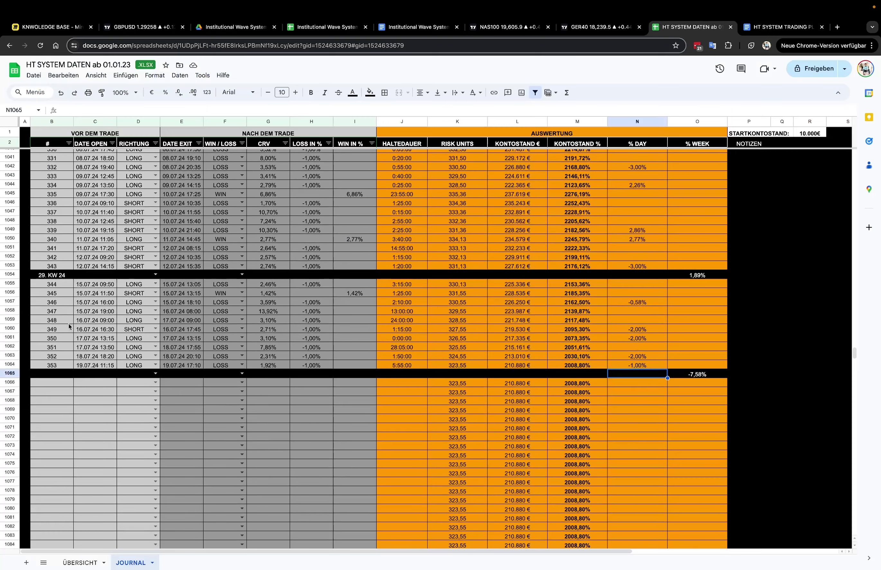
left_click_drag(65, 285, 676, 381)
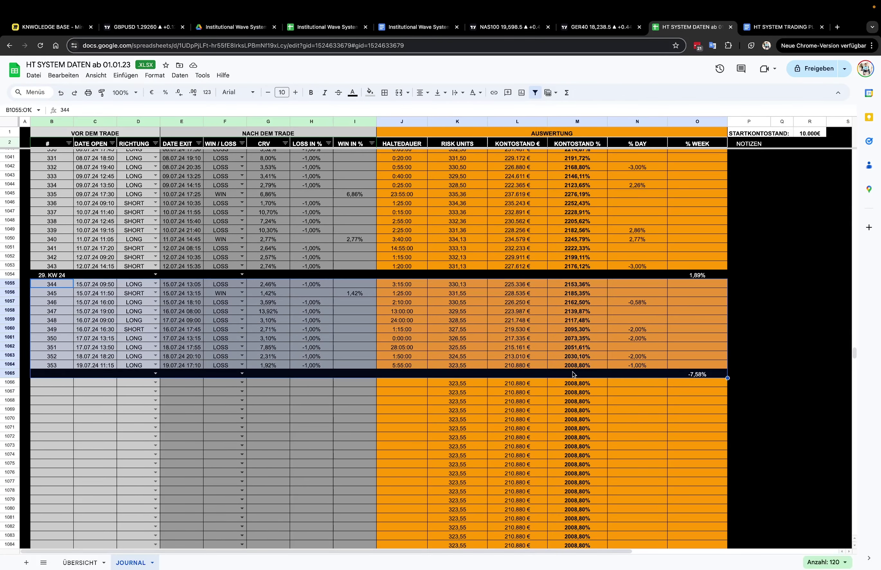
left_click(680, 375)
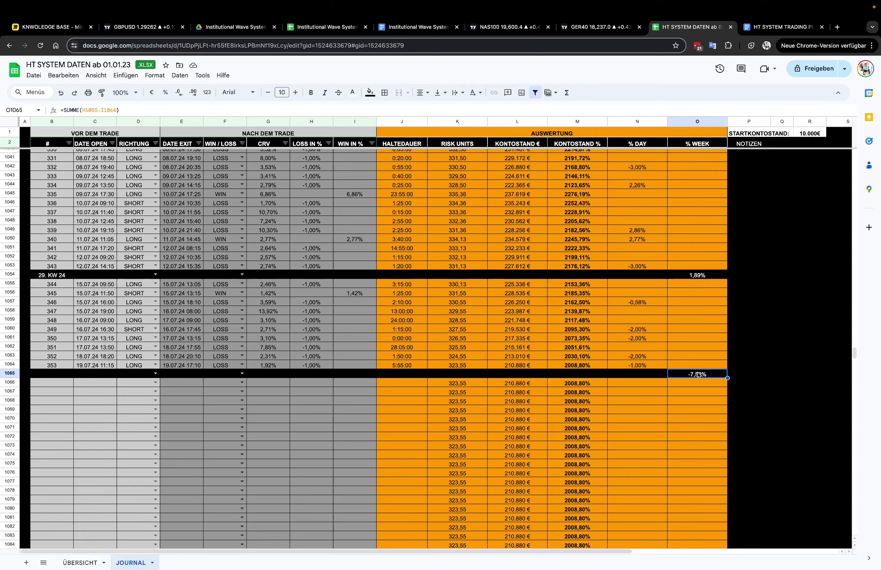
Compare the latest weekly result with earlier weeks in the % WEEK column, back to the 18. KW 24 row.
scroll(700, 383, "up", 5)
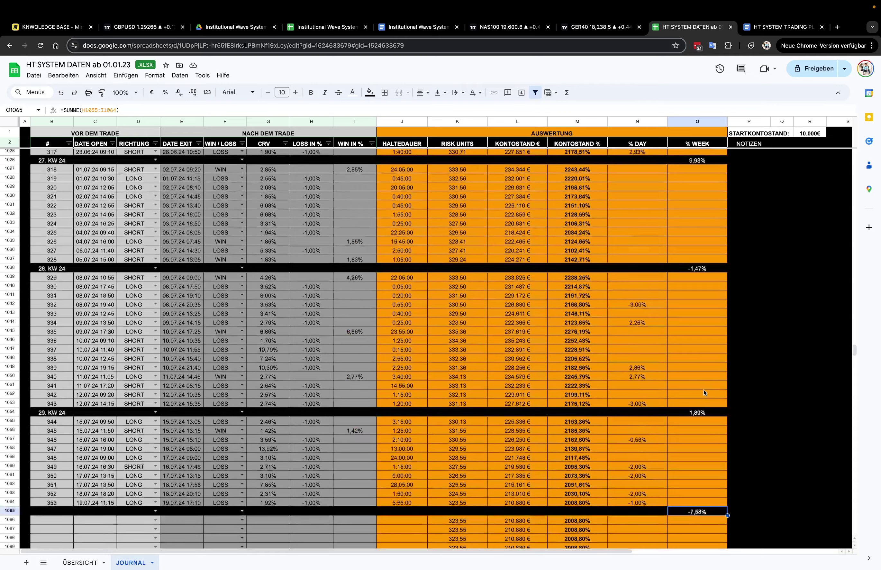
scroll(703, 412, "up", 12)
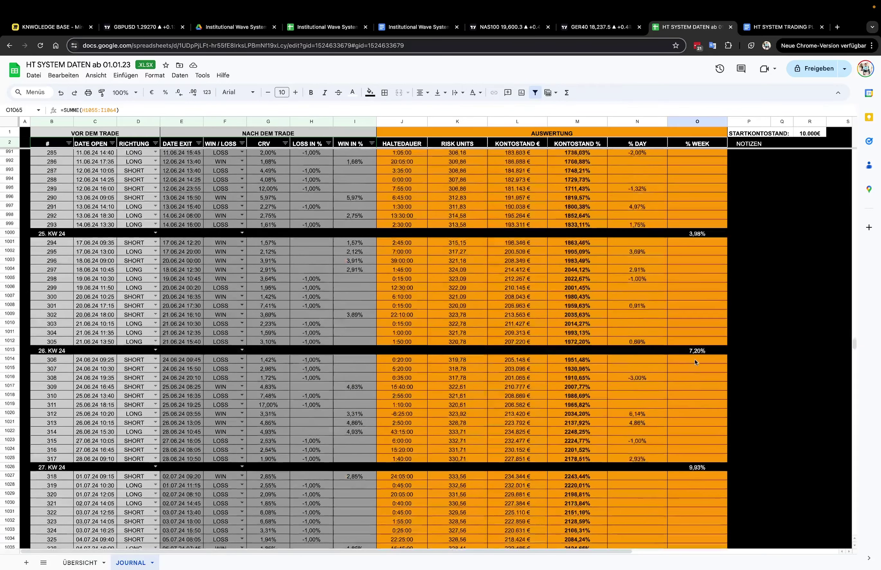
scroll(695, 357, "up", 15)
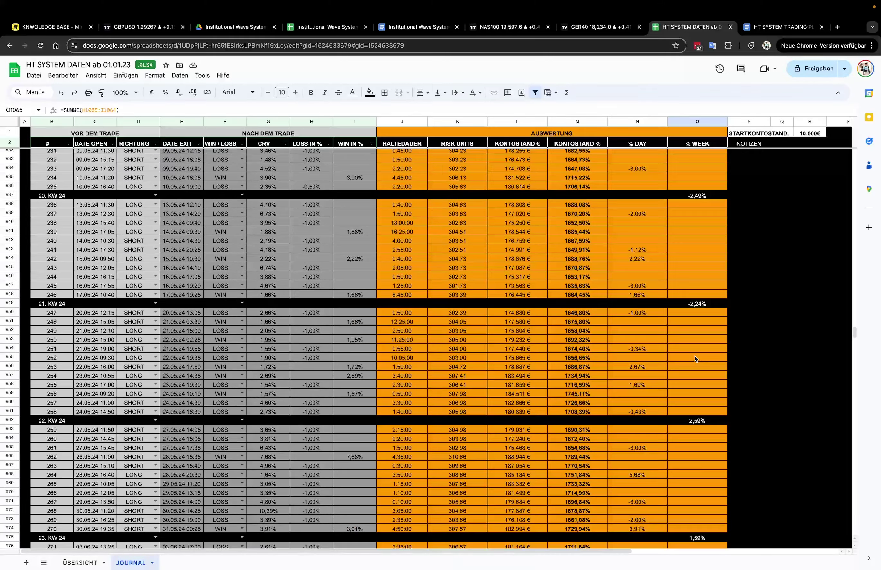
scroll(695, 357, "up", 3)
left_click(695, 359)
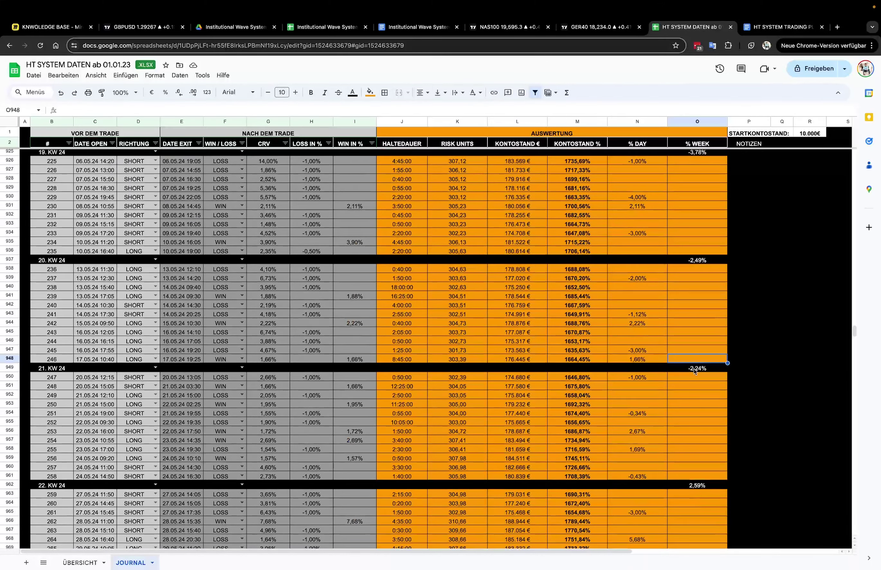
scroll(694, 372, "up", 3)
left_click(696, 337)
scroll(696, 335, "up", 5)
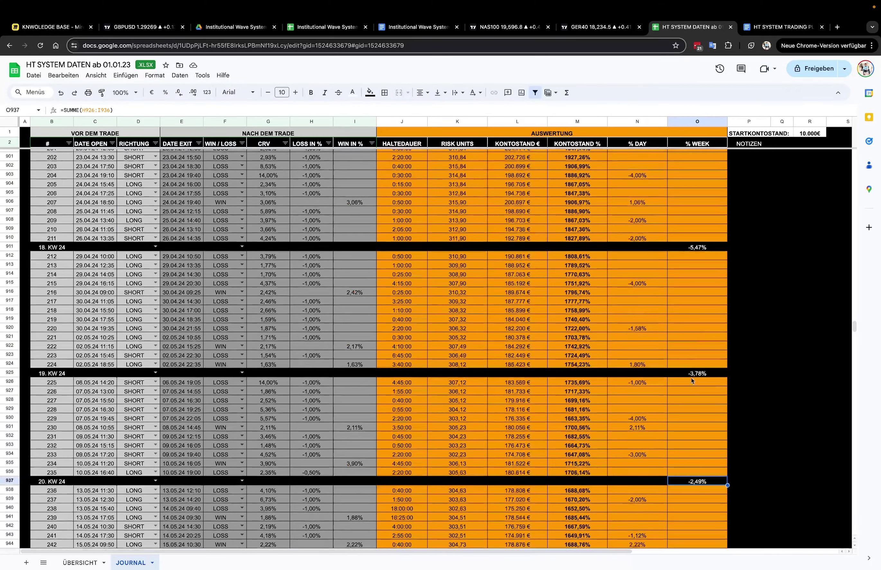
left_click(691, 375)
scroll(691, 375, "up", 2)
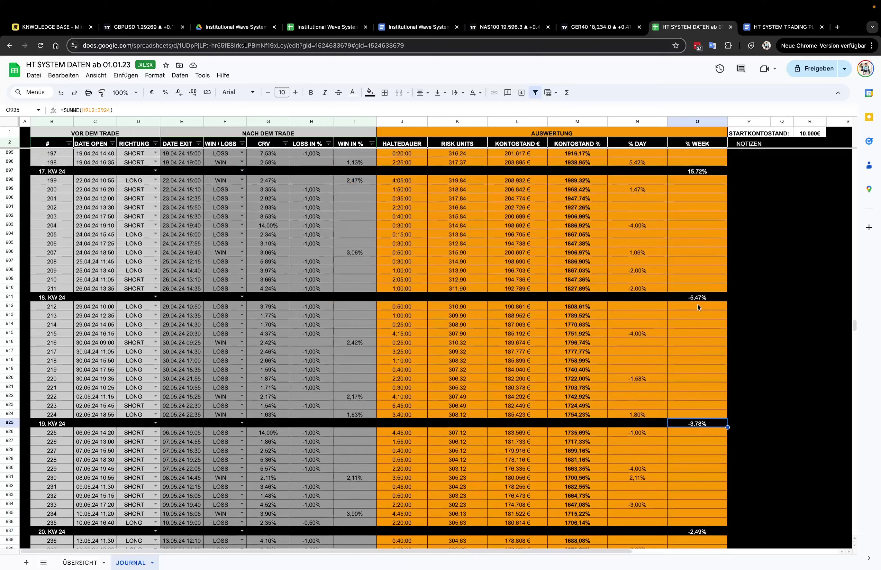
left_click(697, 299)
scroll(694, 322, "up", 7)
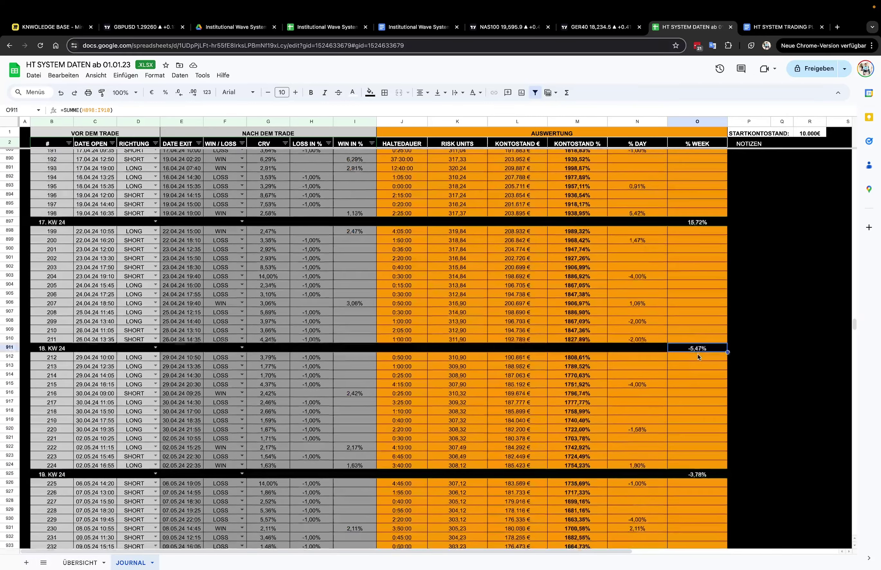
Trace the weekly results further back and select the 9. KW 24 block with trades 103 to 111.
scroll(699, 354, "up", 12)
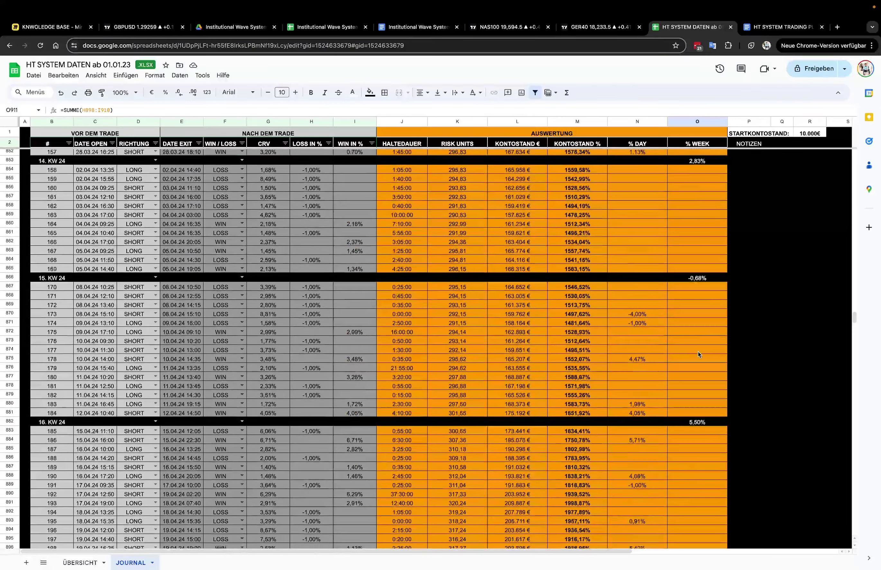
scroll(696, 333, "up", 9)
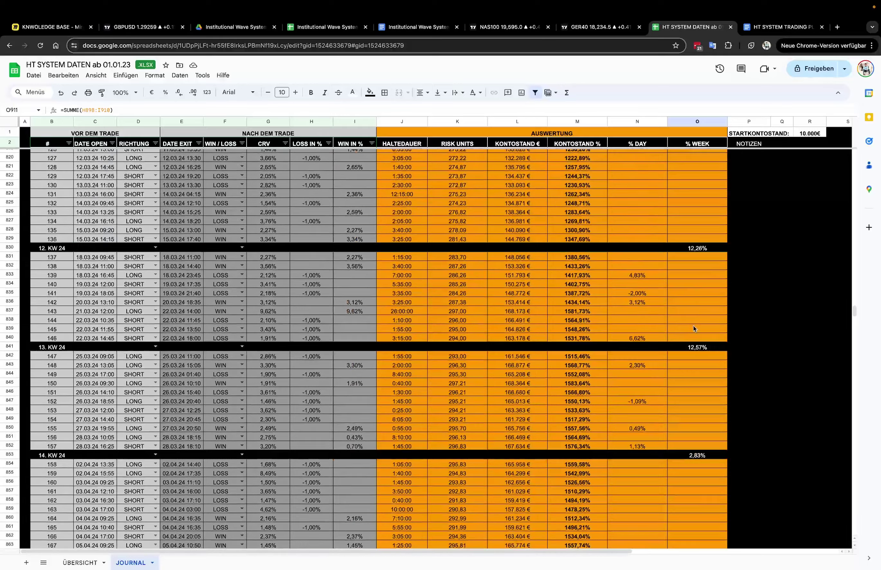
scroll(693, 330, "up", 7)
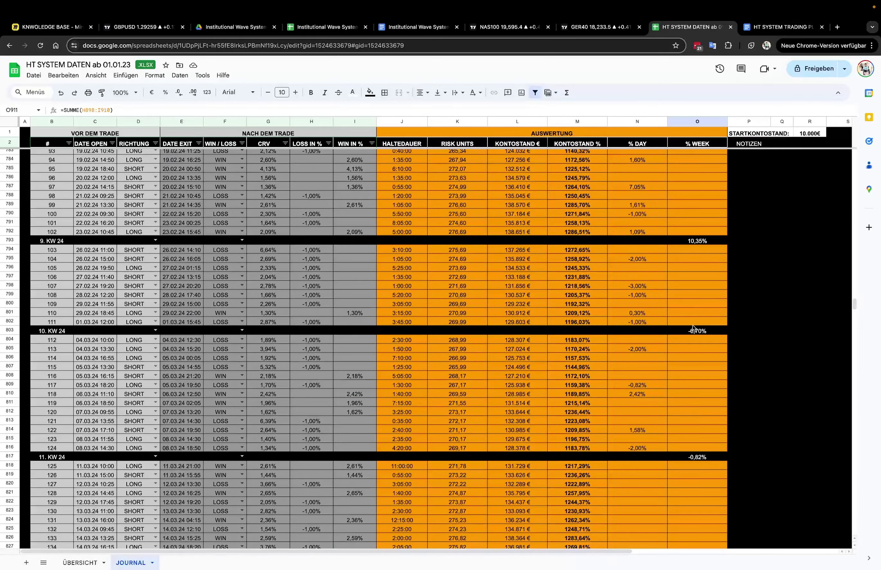
left_click(692, 334)
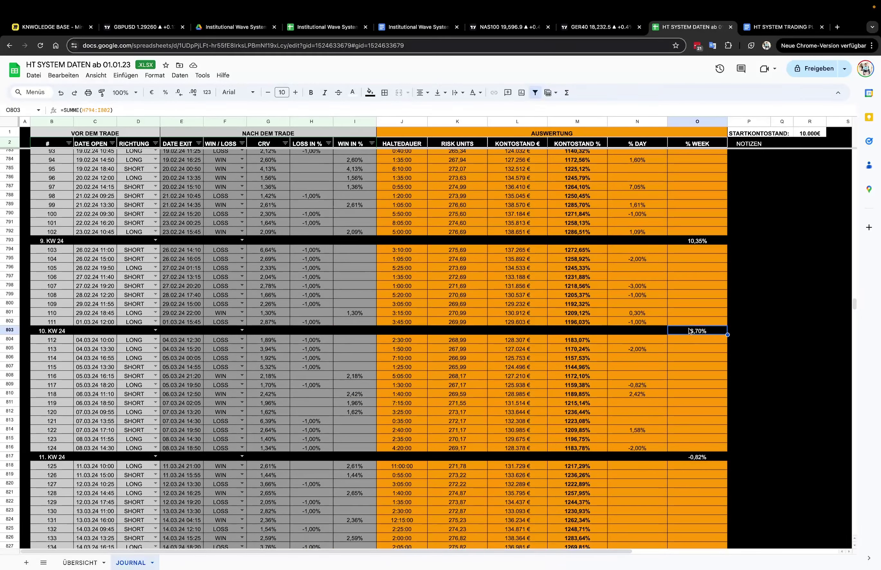
left_click_drag(692, 333, 49, 244)
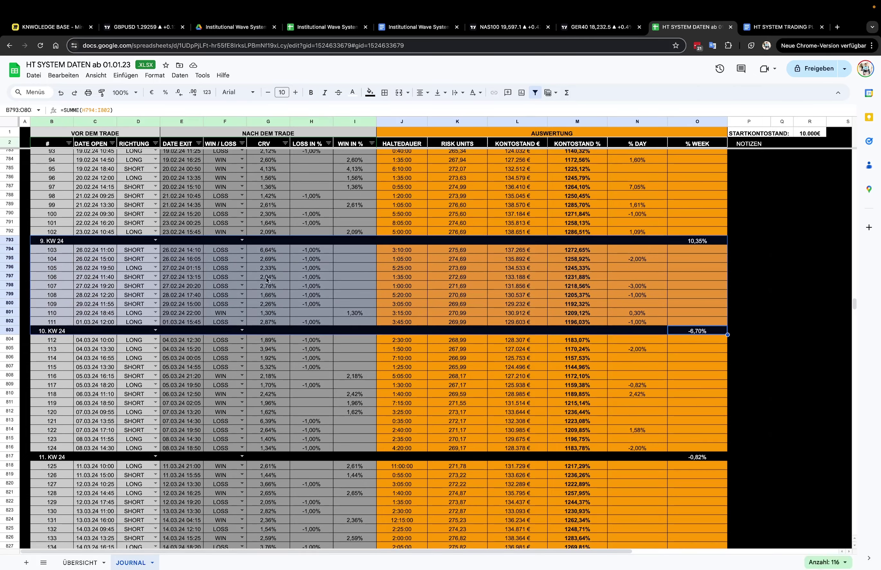
Return to the newest journal entries and select the 29. KW 24 week heading.
scroll(703, 344, "down", 20)
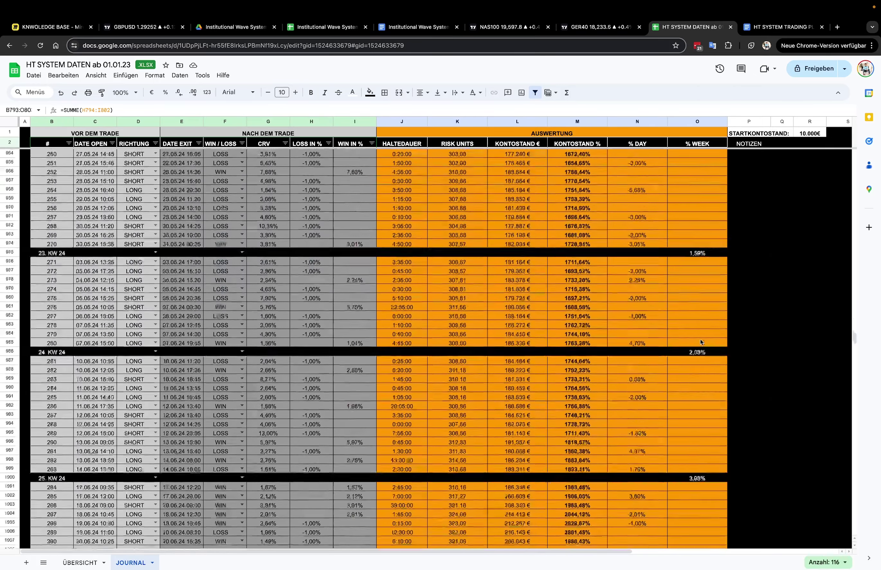
scroll(701, 342, "down", 10)
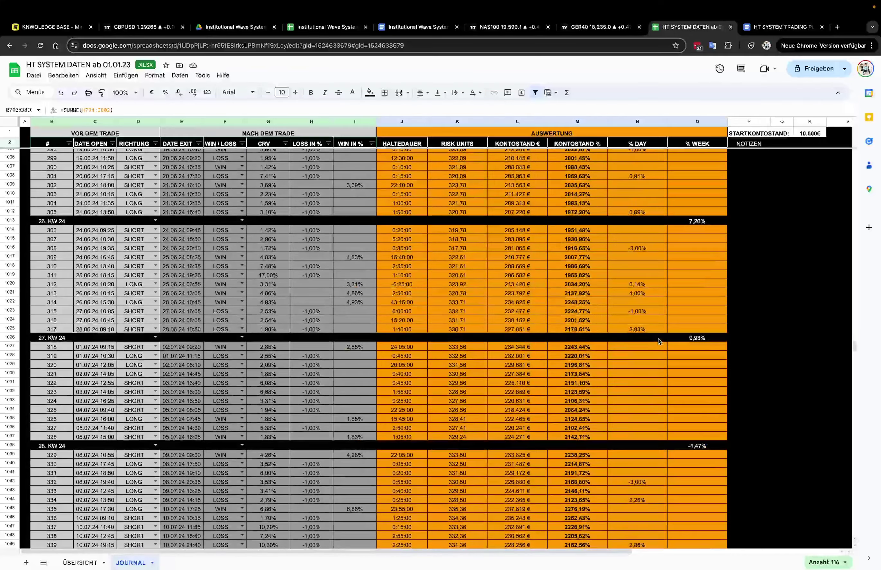
scroll(659, 342, "down", 5)
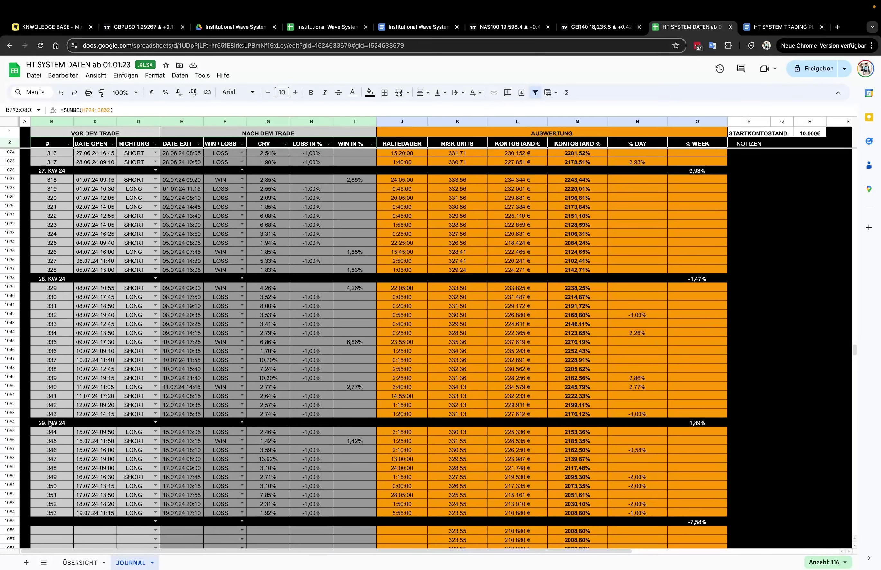
left_click(50, 423)
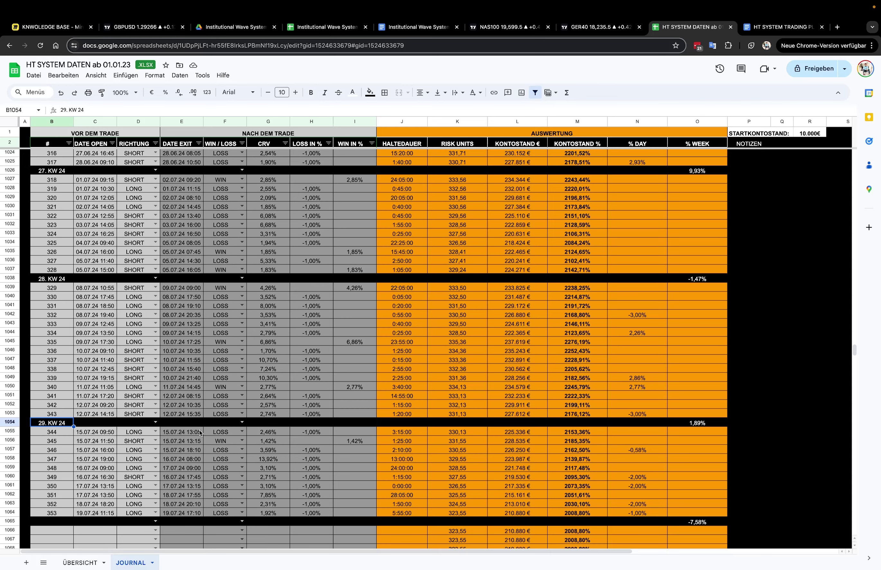
Compare the latest week with the preceding % WEEK results, inspecting the totals in the 27. KW 24 and 26. KW 24 rows.
scroll(467, 447, "down", 2)
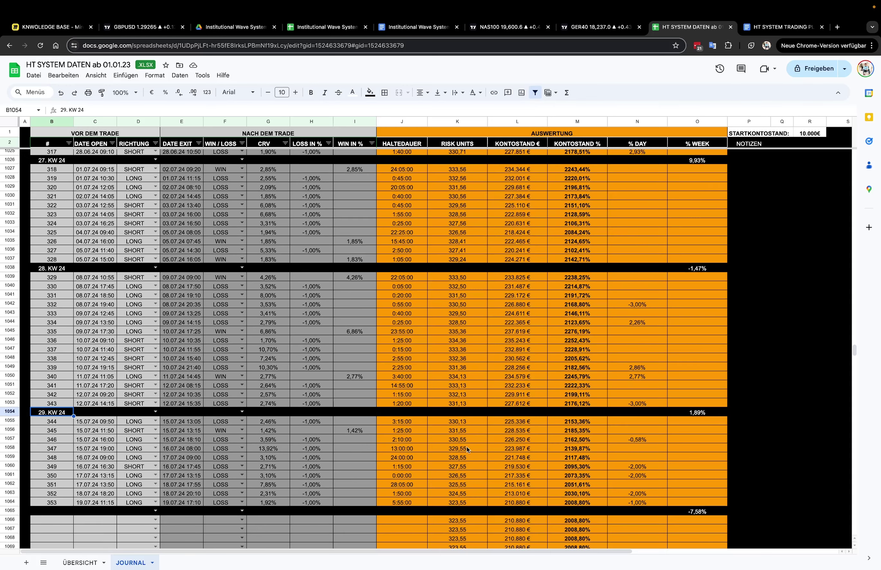
scroll(589, 452, "down", 1)
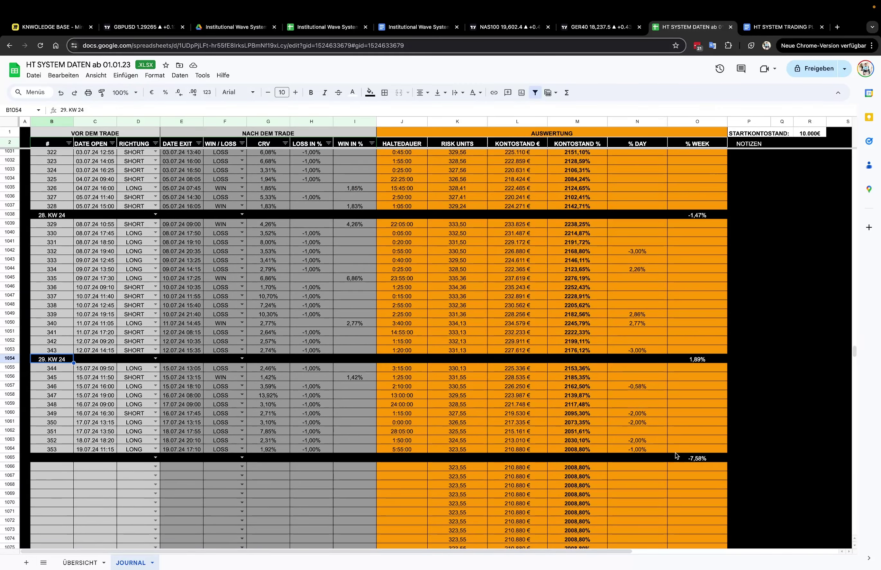
scroll(677, 456, "down", 1)
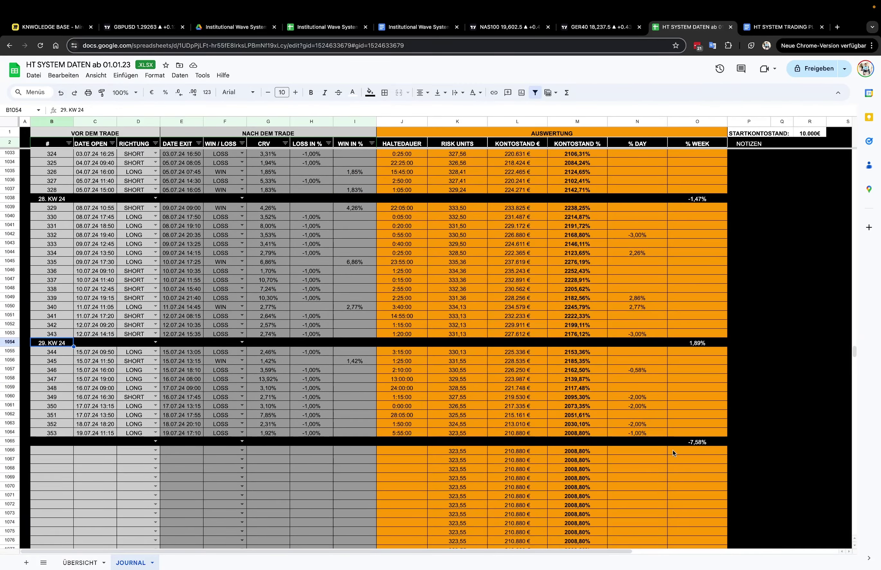
scroll(673, 450, "up", 10)
left_click(686, 266)
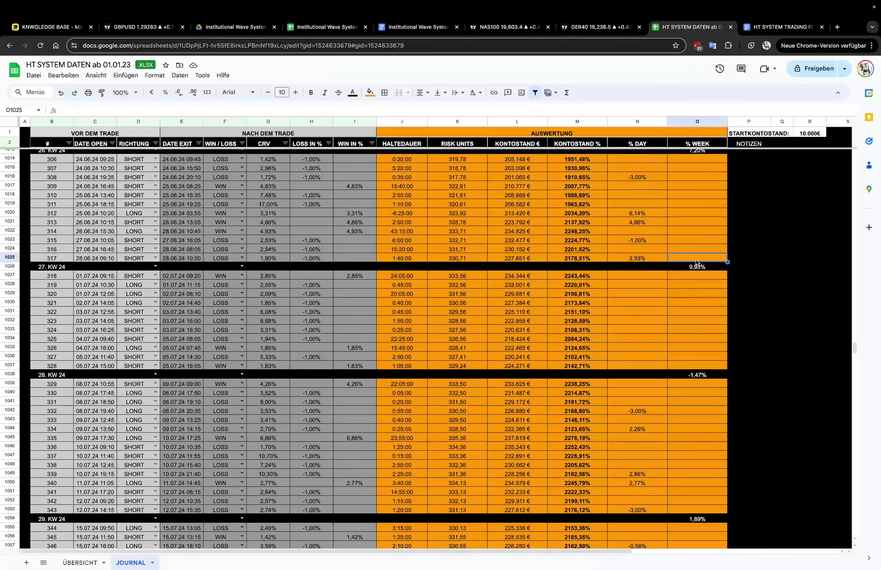
scroll(696, 292, "up", 4)
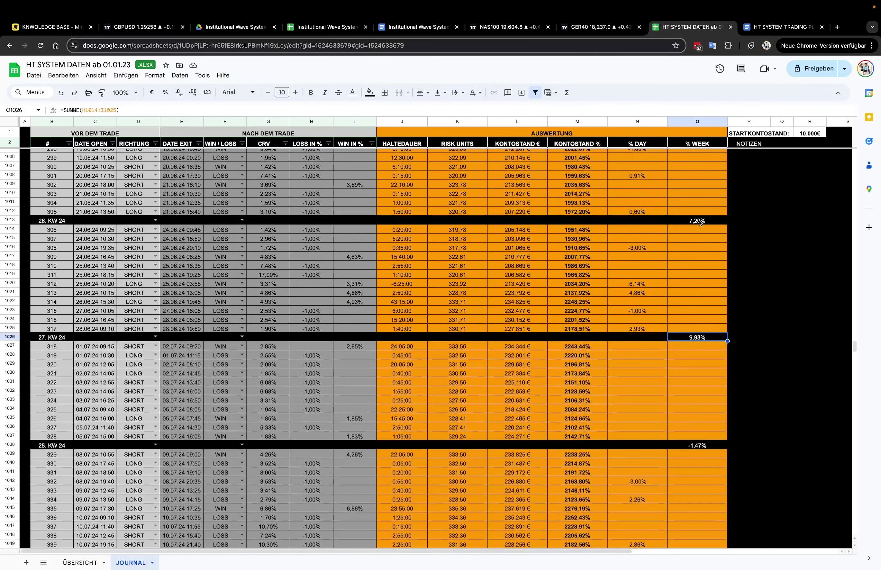
left_click(700, 222)
Return to the newest trades and select the % WEEK total in the row below trade 353.
scroll(698, 272, "down", 20)
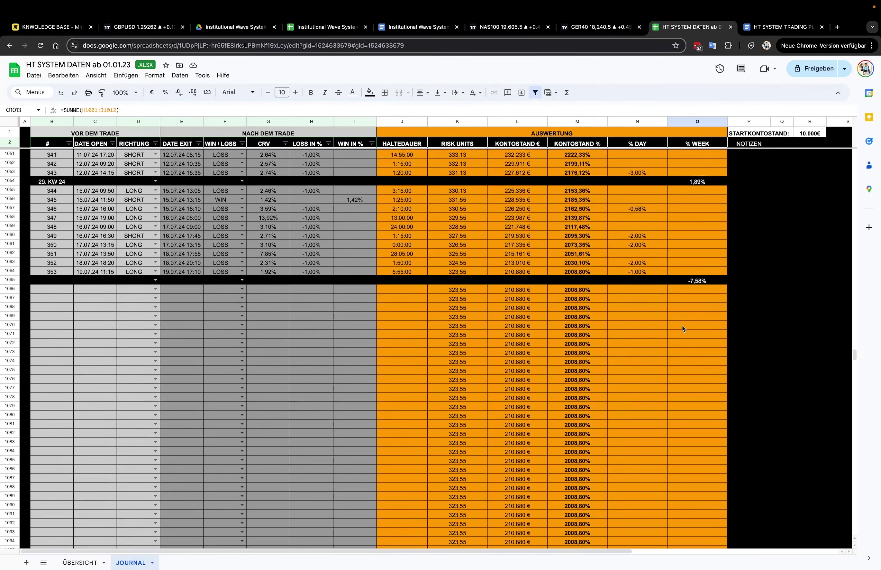
scroll(682, 325, "up", 3)
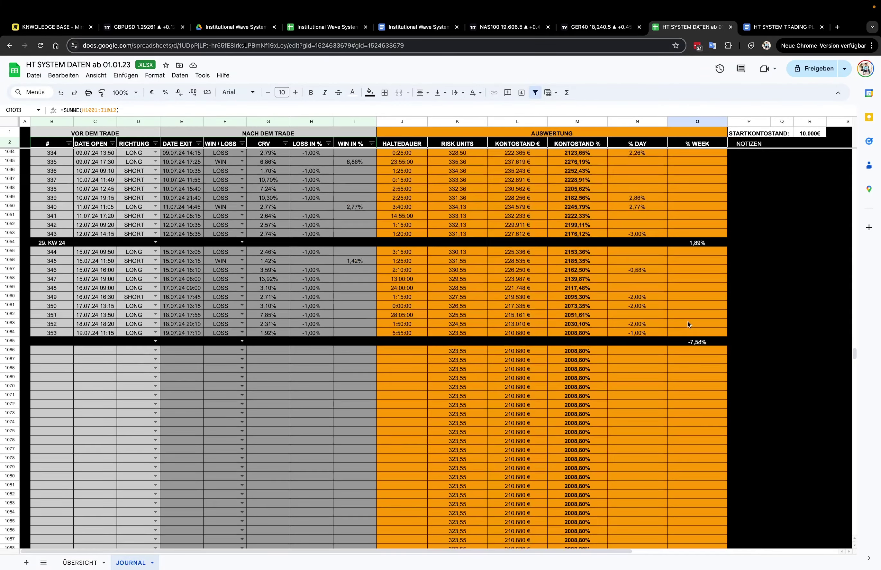
left_click(691, 342)
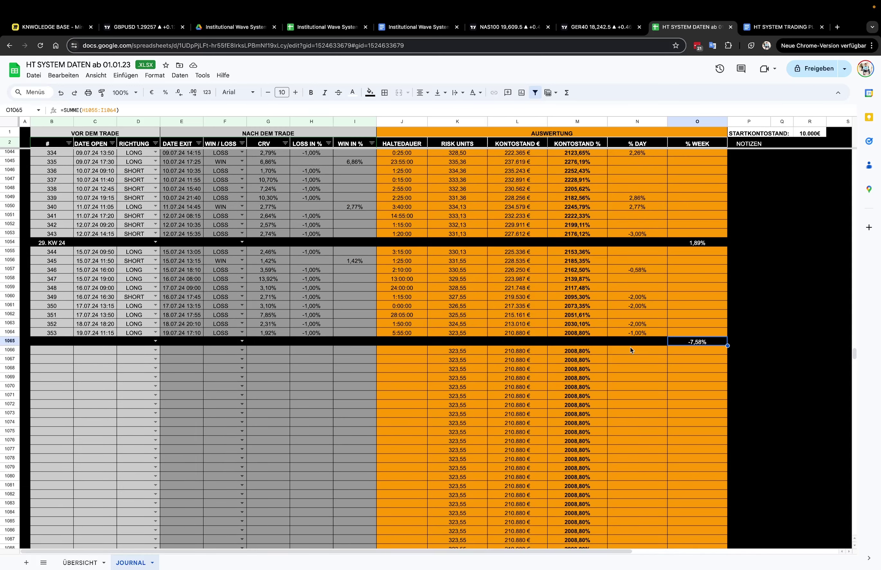
Sum the LOSS IN % values of trades 346 to 352, and select the blank week heading cell below trade 353.
scroll(631, 347, "up", 4)
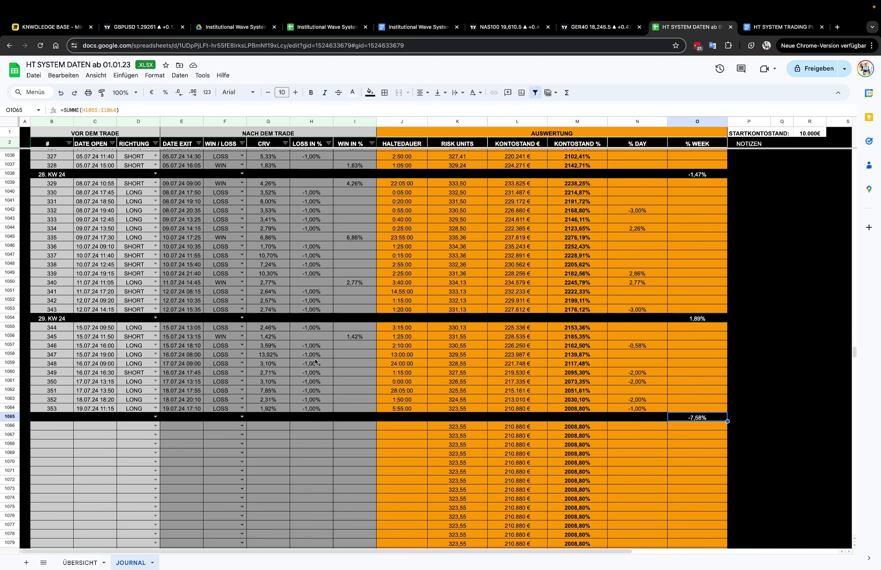
left_click_drag(318, 347, 316, 402)
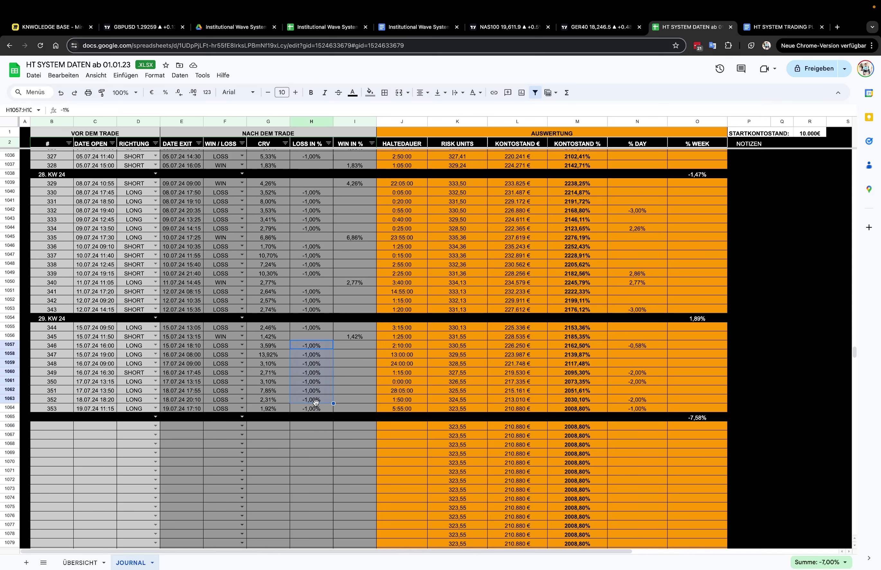
left_click(335, 388)
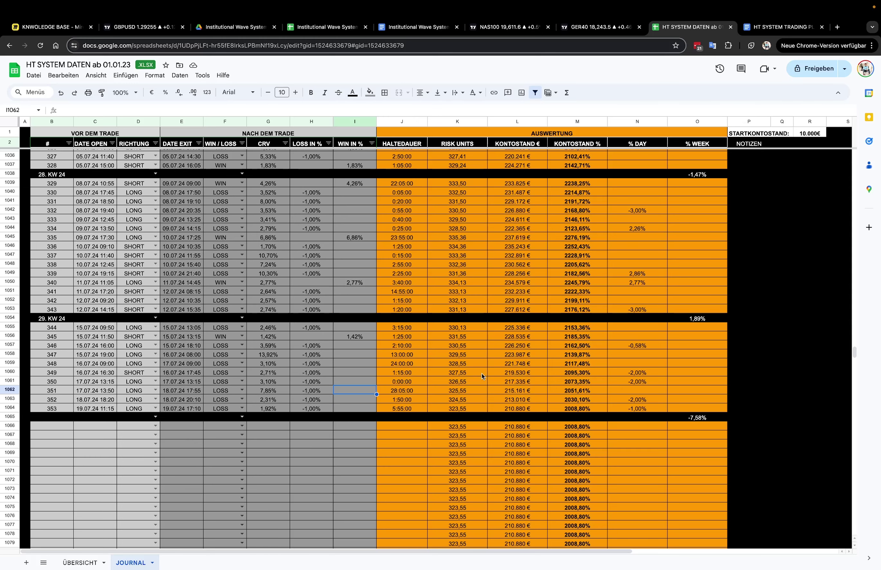
scroll(472, 379, "down", 3)
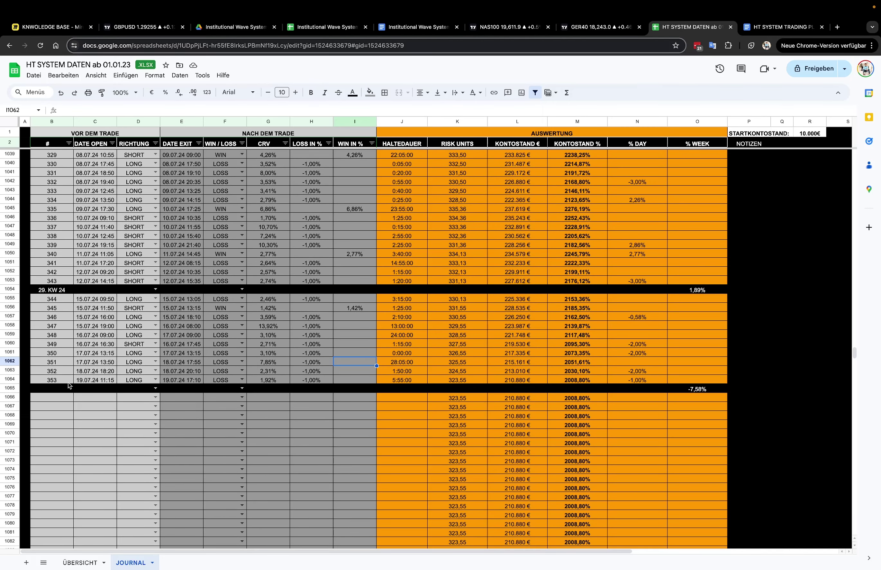
left_click(52, 387)
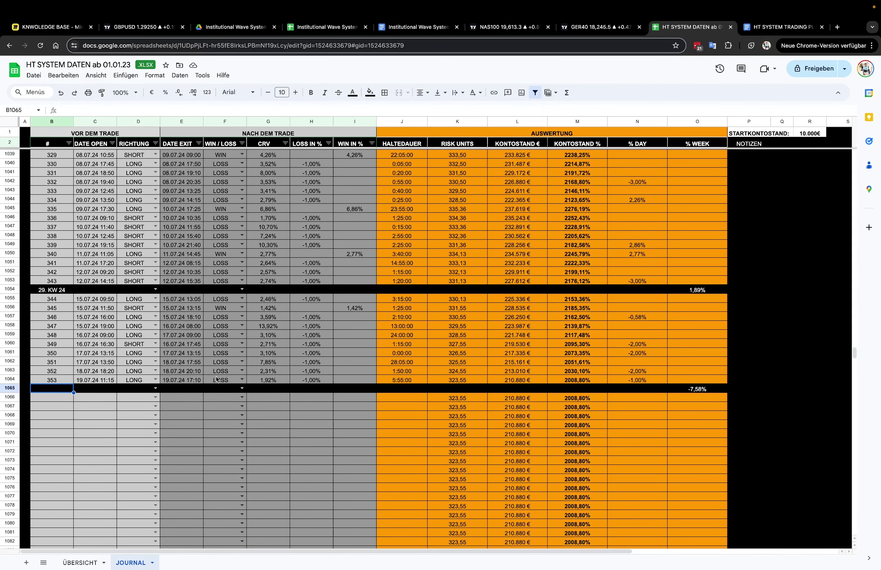